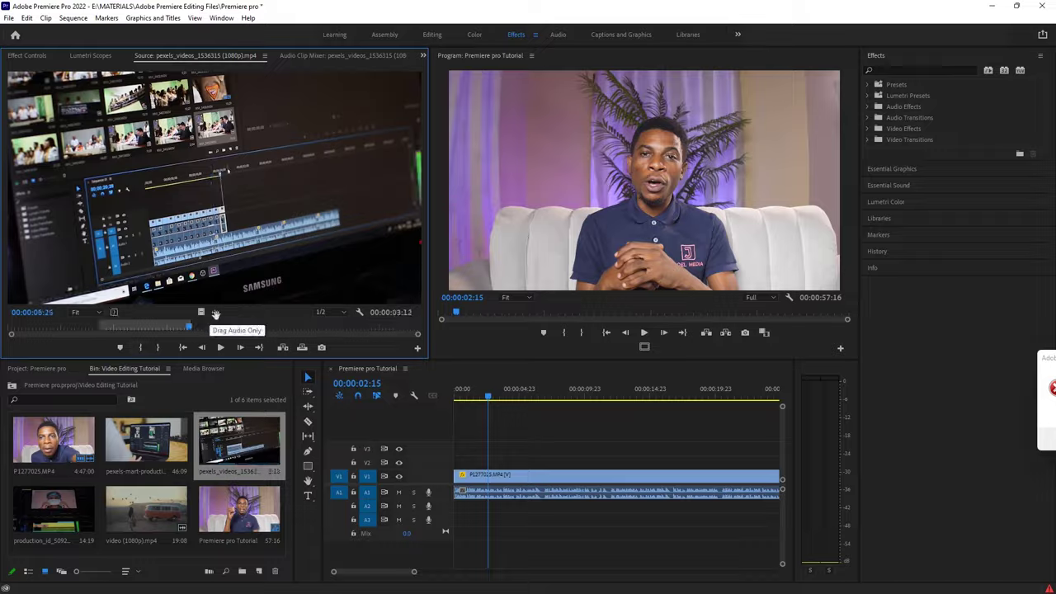
Step: Preview the finished video (1080p).mp4 clip and export the sequence as H.264
{"action": "double_click", "coordinate": [154, 500]}
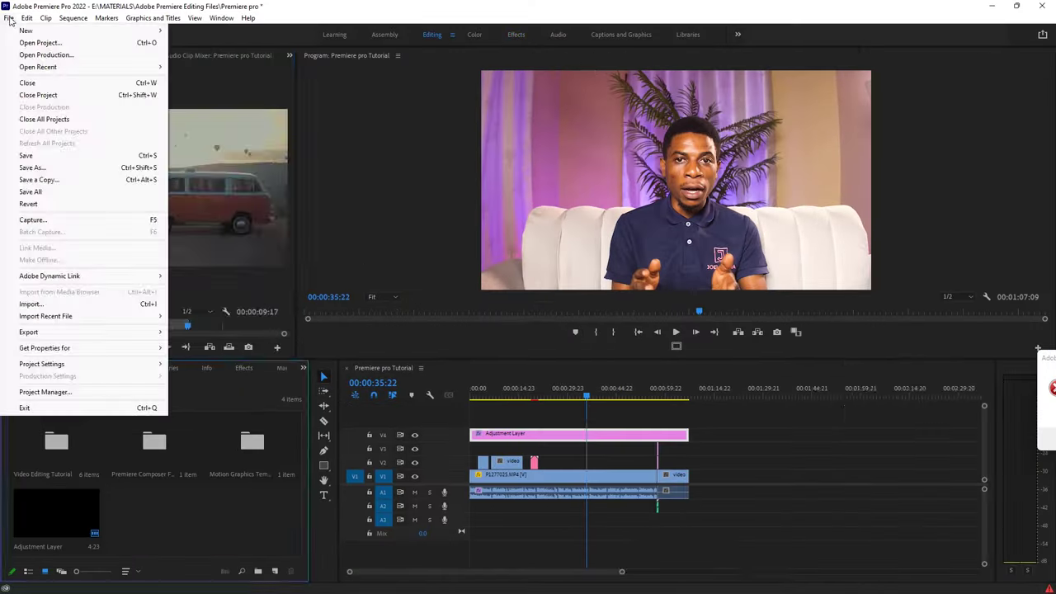
{"action": "key", "text": "ctrl+m"}
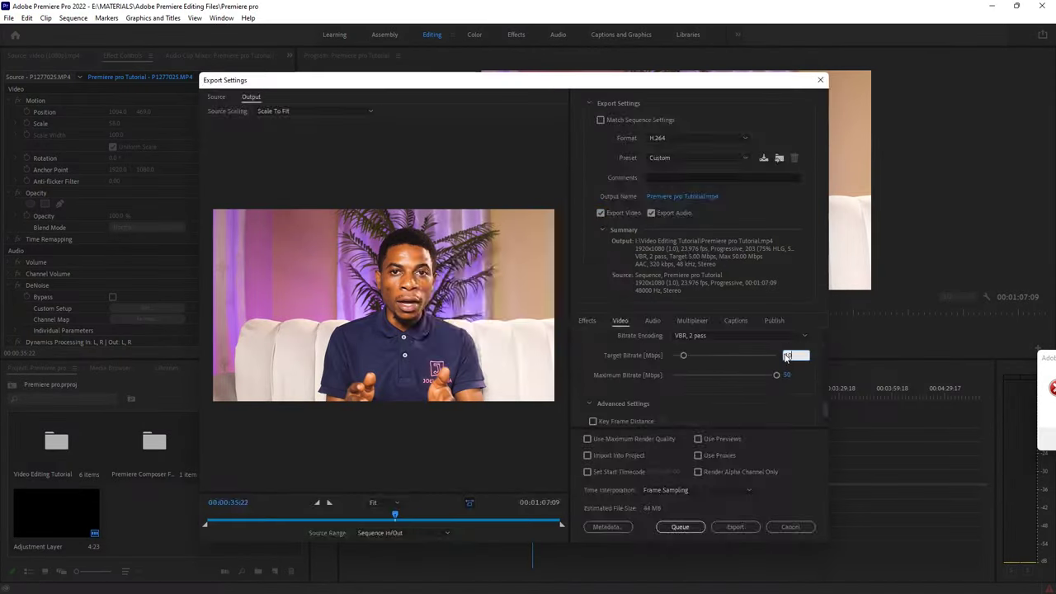
{"action": "left_click", "coordinate": [730, 527]}
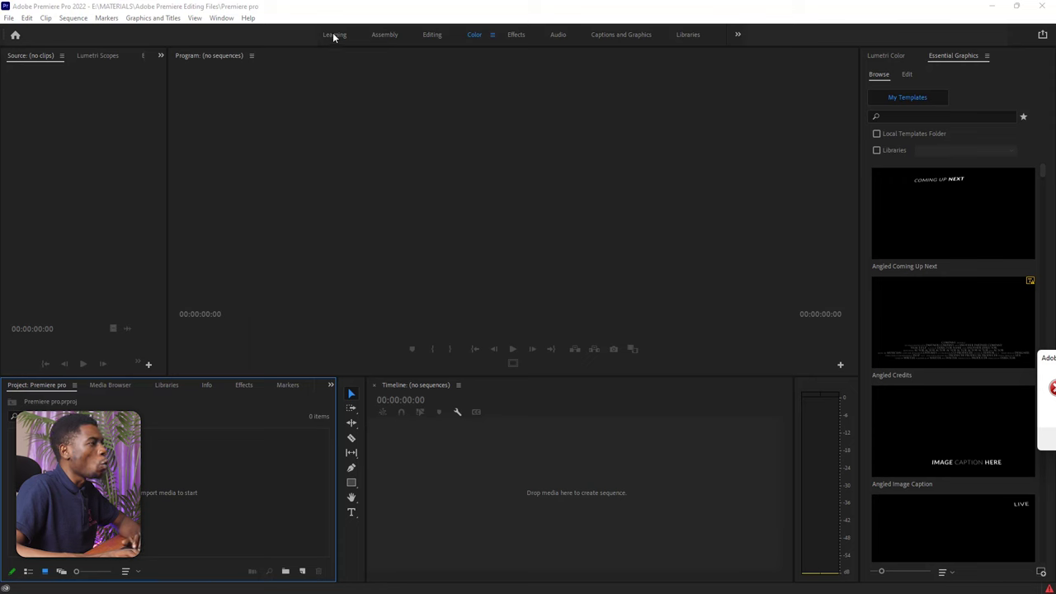
Step: Switch to the Effects workspace, accept the preset alert, and point out the Source and Project panels
{"action": "left_click", "coordinate": [737, 37]}
{"action": "left_click", "coordinate": [468, 122]}
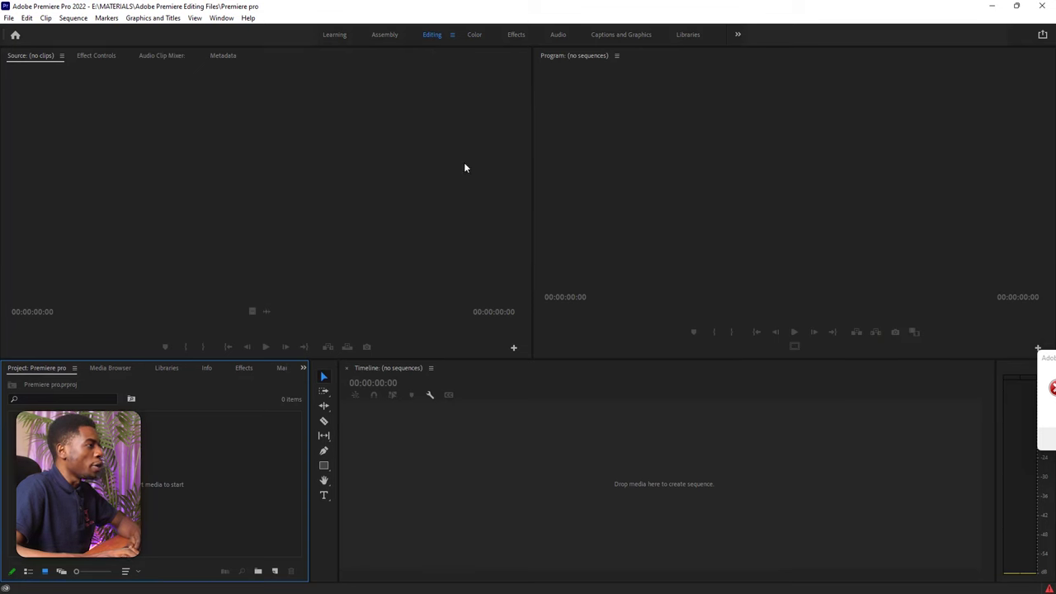
{"action": "left_click", "coordinate": [515, 35]}
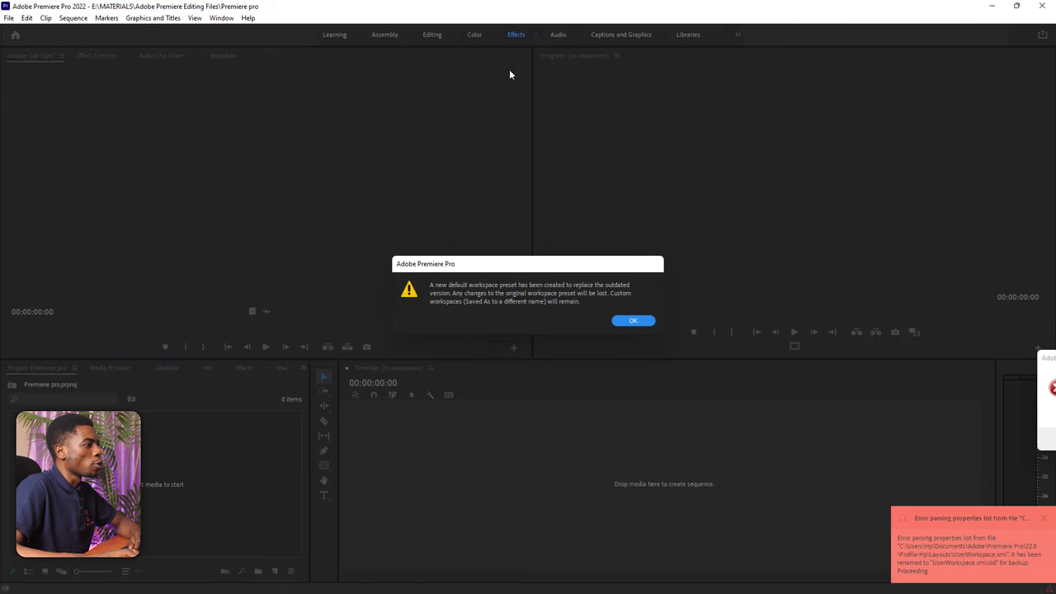
{"action": "left_click", "coordinate": [626, 321]}
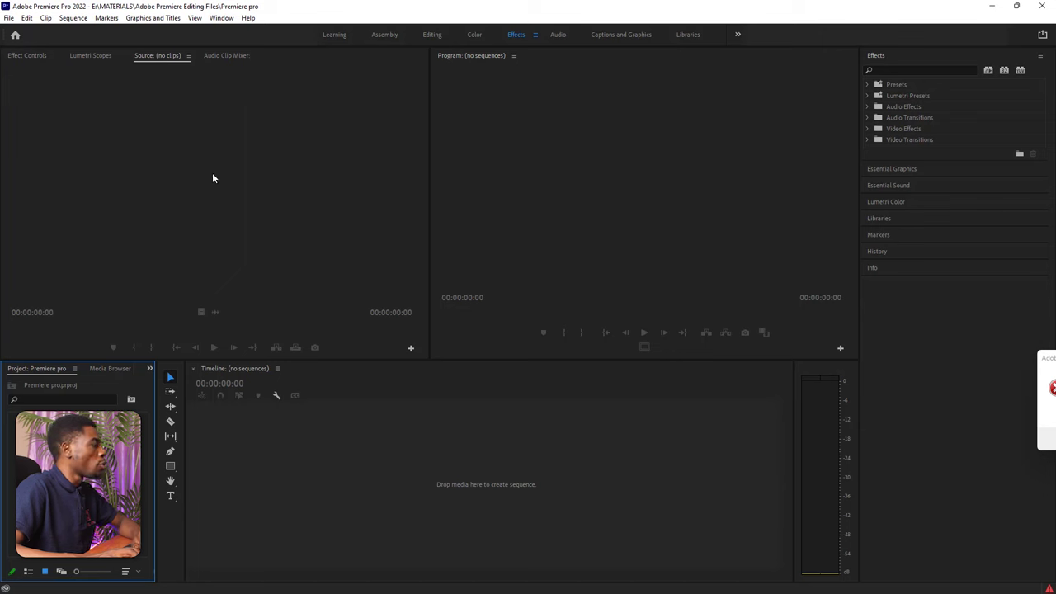
{"action": "left_click", "coordinate": [120, 148]}
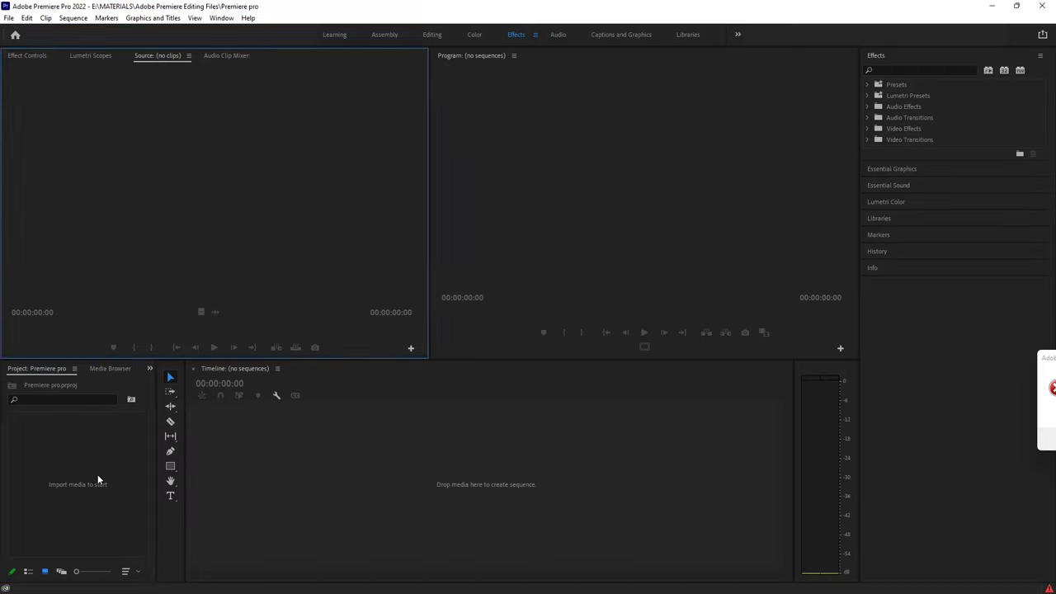
{"action": "left_click", "coordinate": [97, 476]}
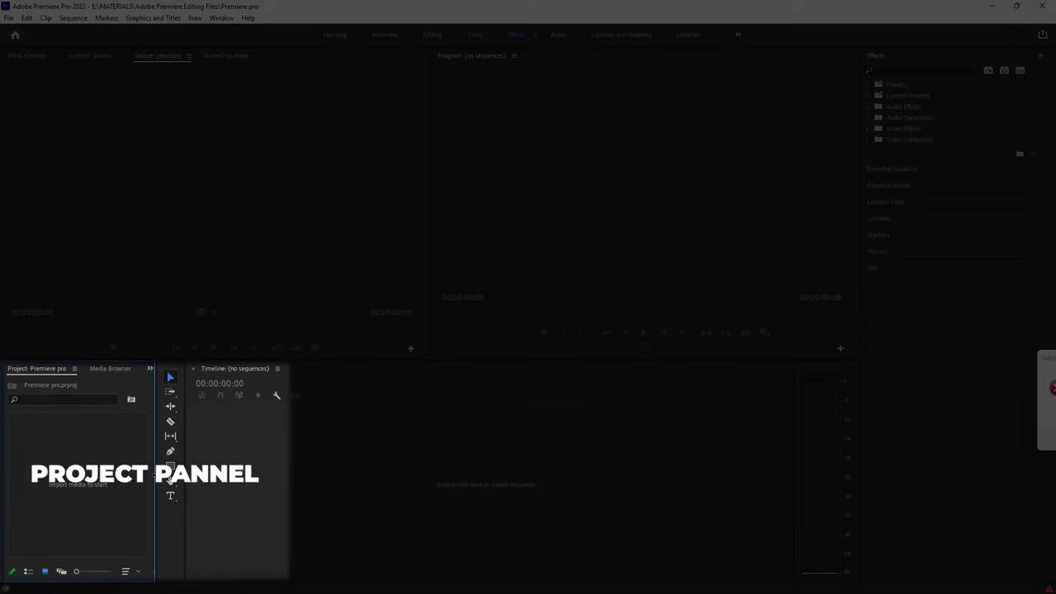
Step: Widen the Project panel, then highlight the Program, Timeline, Project and Source panels in turn
{"action": "left_click_drag", "start_coordinate": [156, 478], "coordinate": [293, 484]}
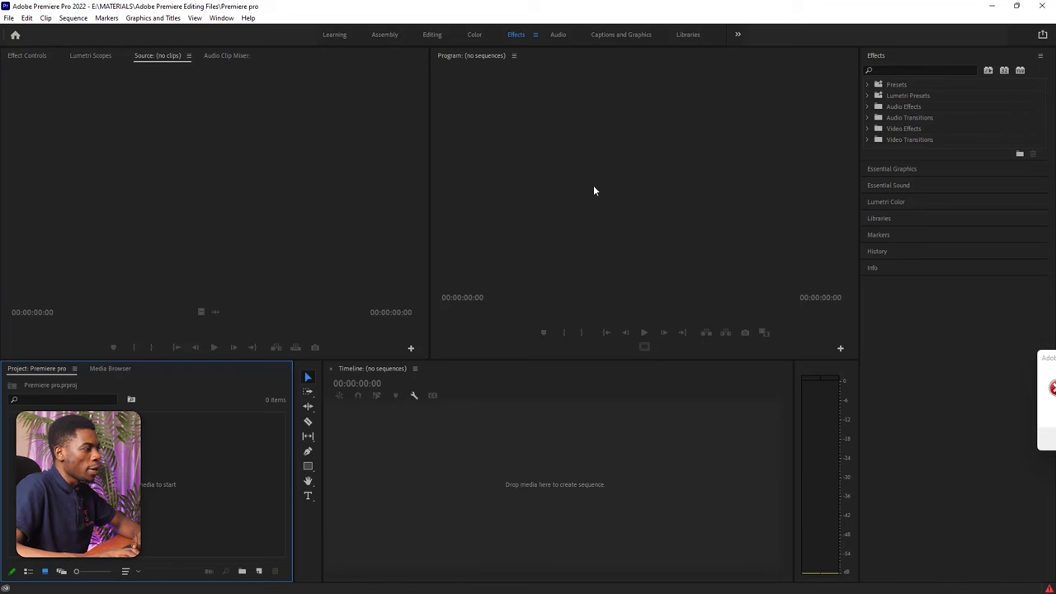
{"action": "left_click", "coordinate": [600, 154]}
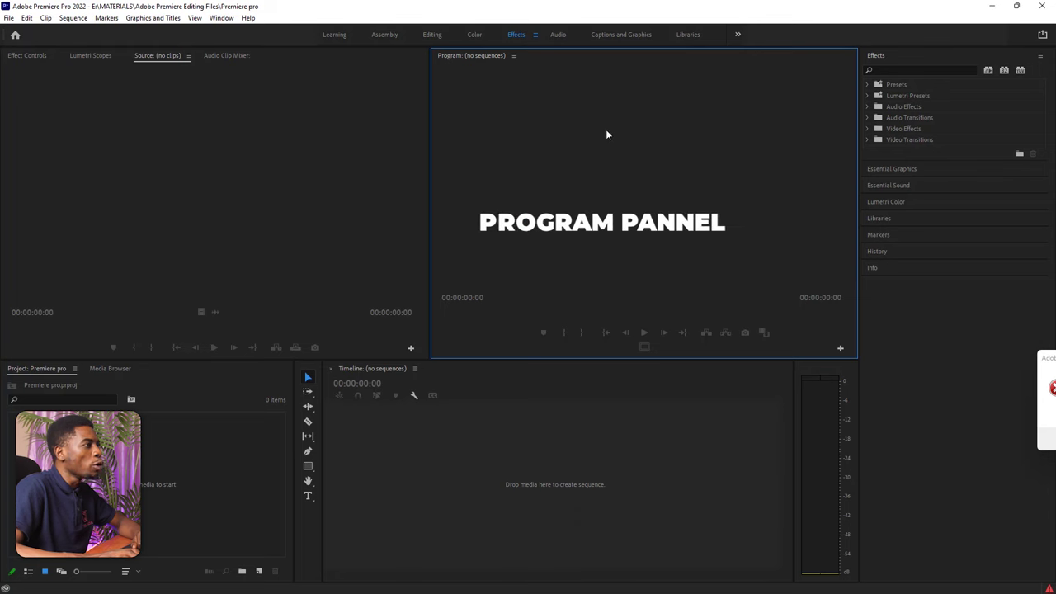
{"action": "left_click", "coordinate": [573, 507]}
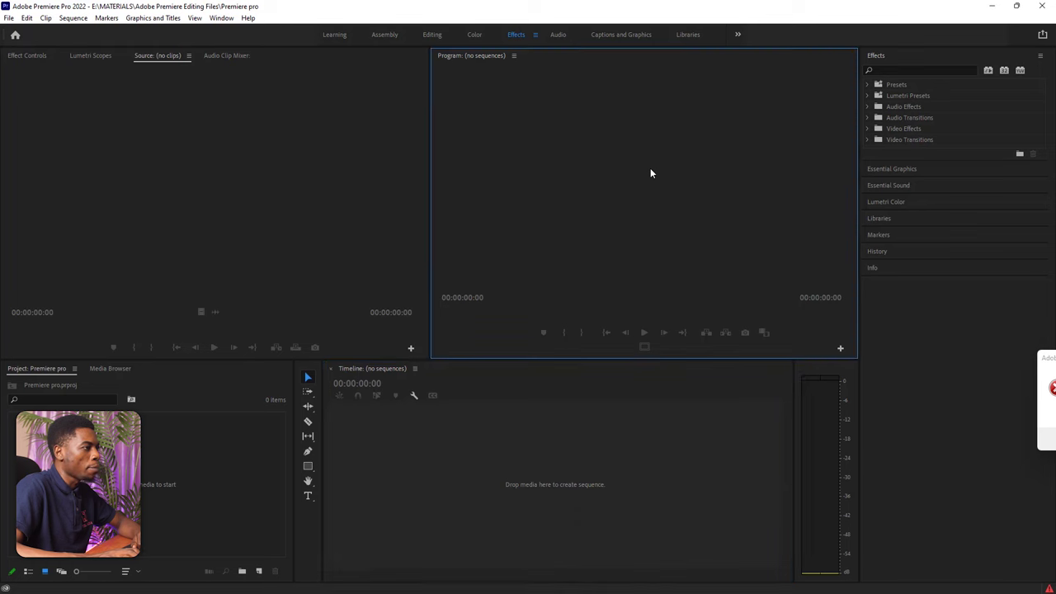
{"action": "left_click", "coordinate": [159, 482]}
{"action": "left_click", "coordinate": [171, 161]}
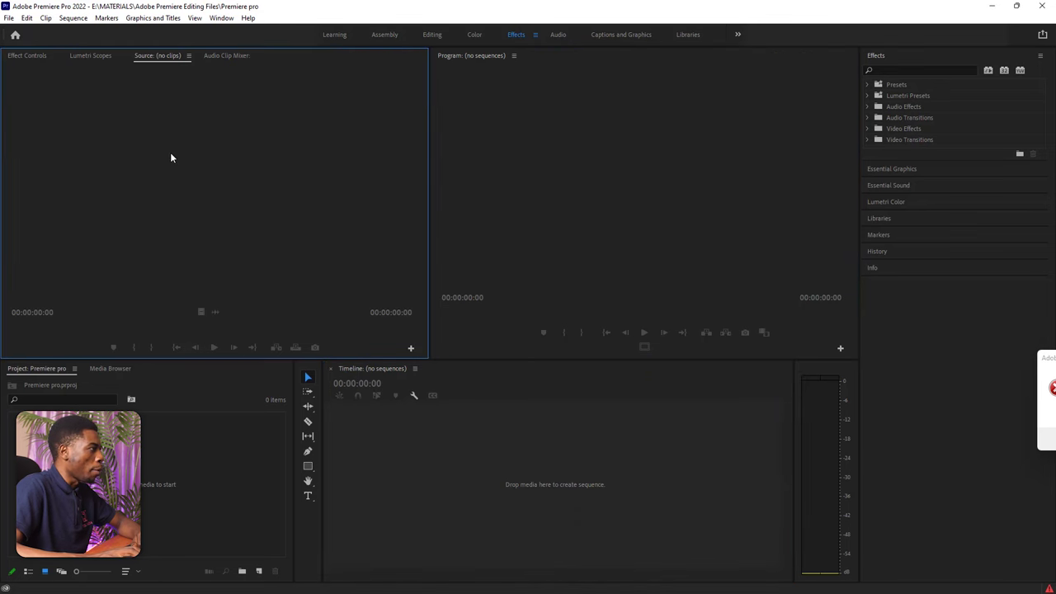
{"action": "left_click", "coordinate": [687, 152]}
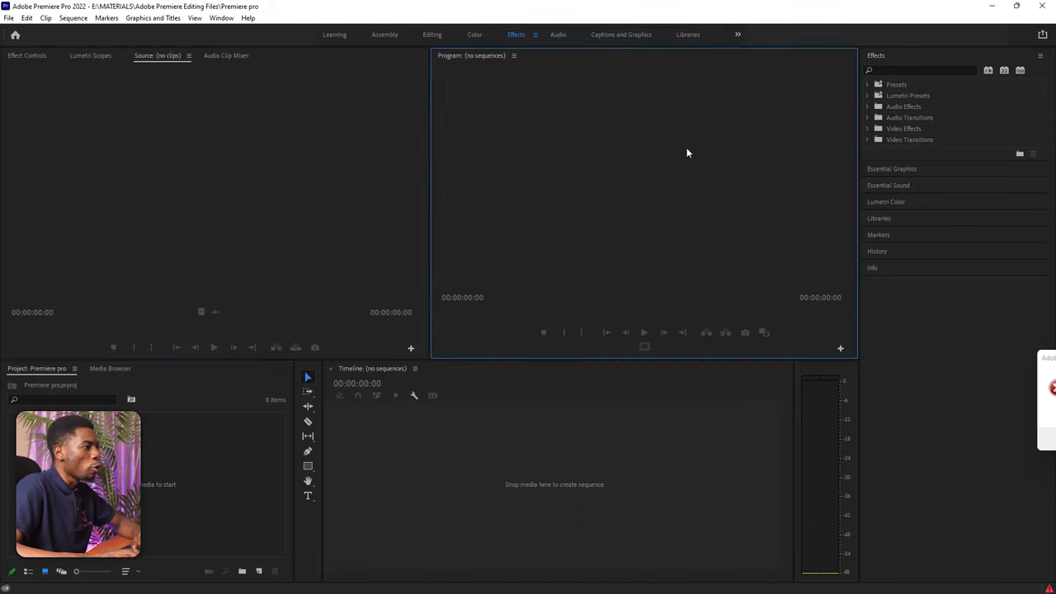
{"action": "left_click", "coordinate": [660, 475]}
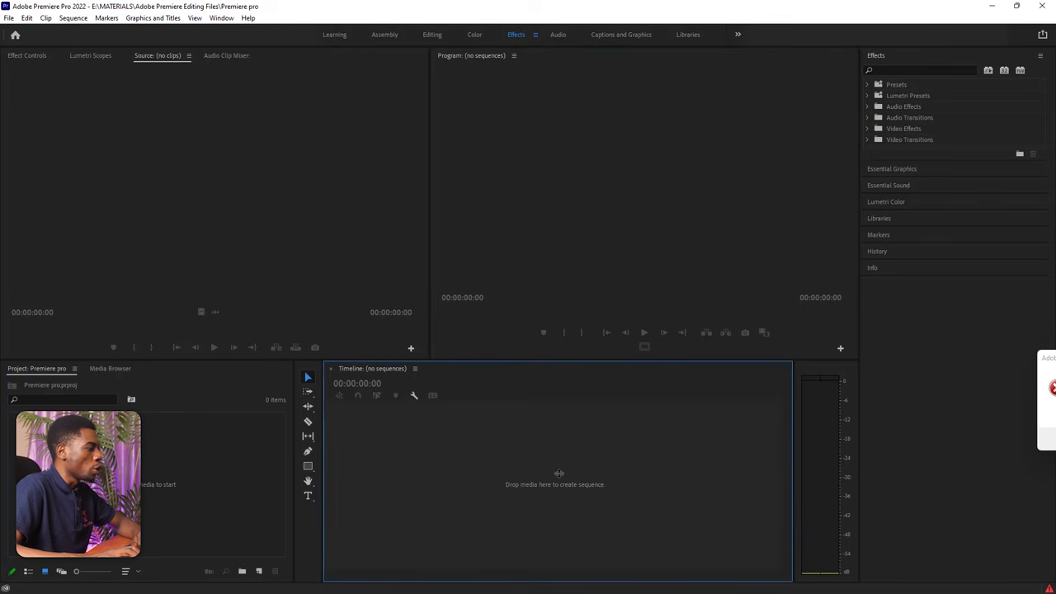
{"action": "key", "text": "shift+1"}
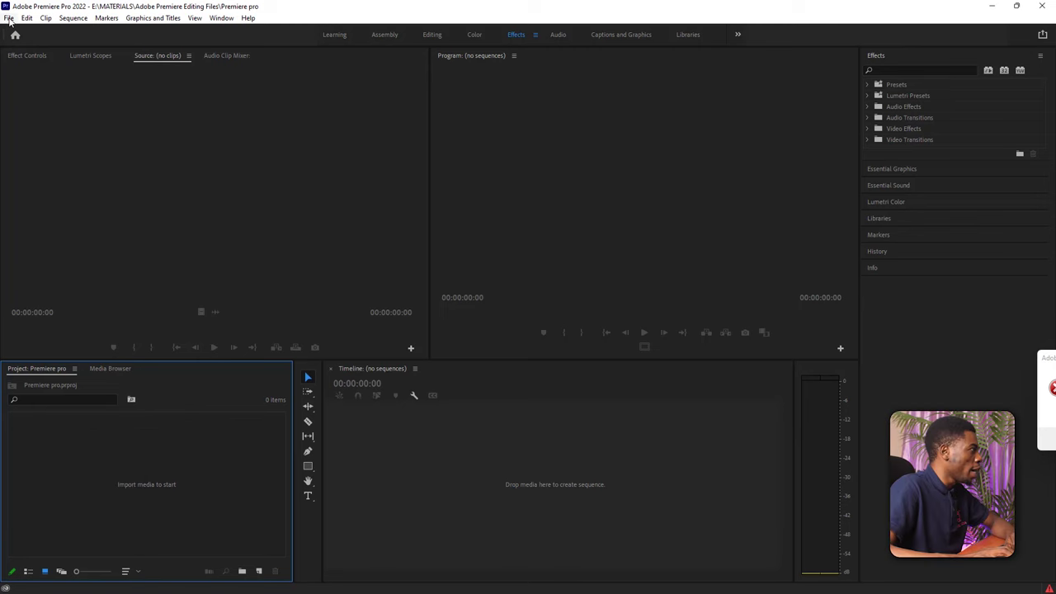
{"action": "left_click", "coordinate": [9, 18]}
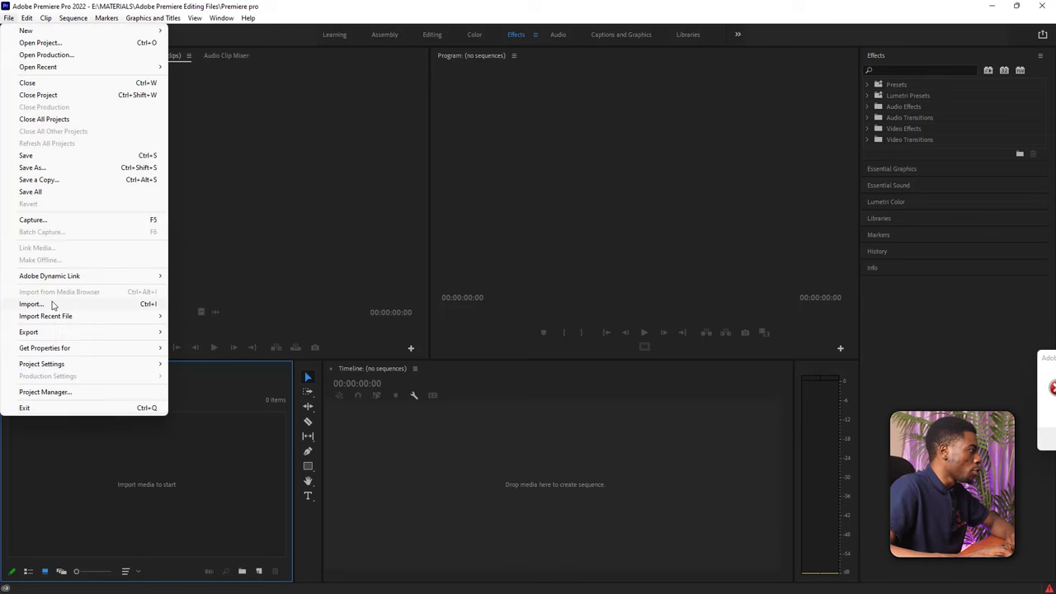
{"action": "left_click", "coordinate": [51, 304]}
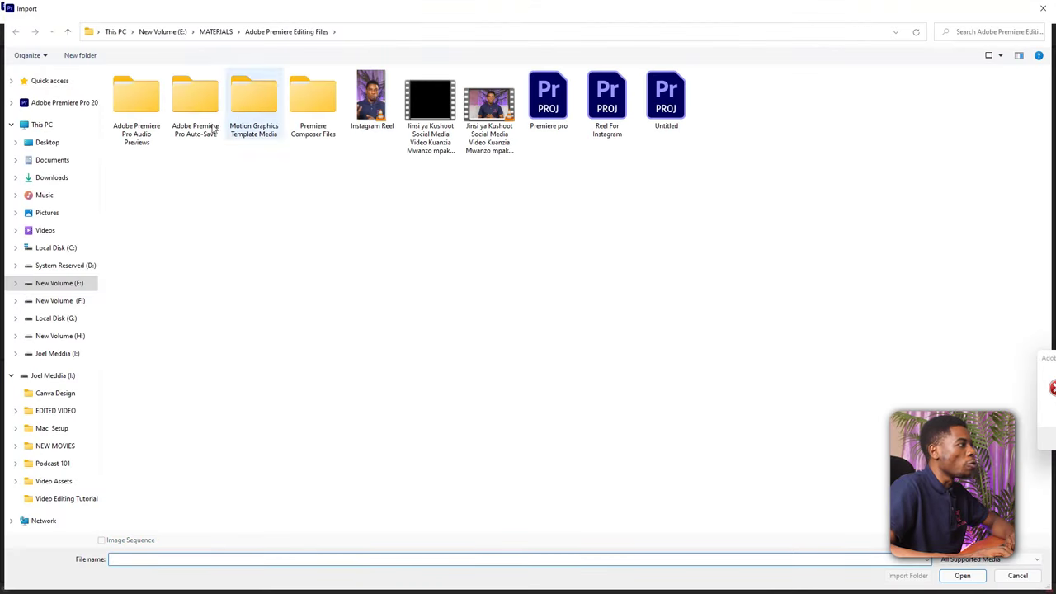
{"action": "left_click", "coordinate": [1043, 9]}
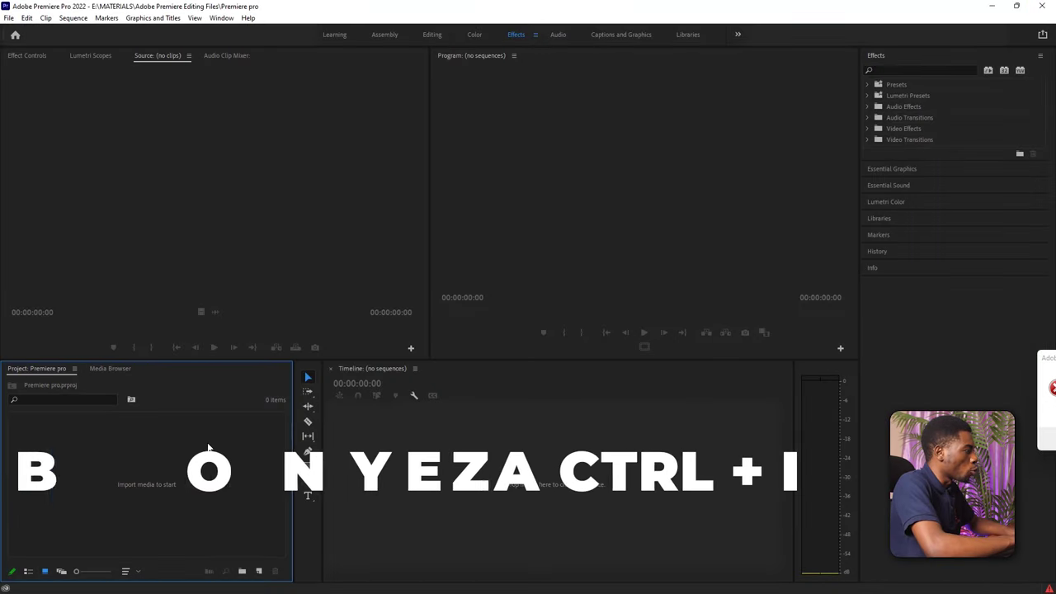
{"action": "key", "text": "ctrl+i"}
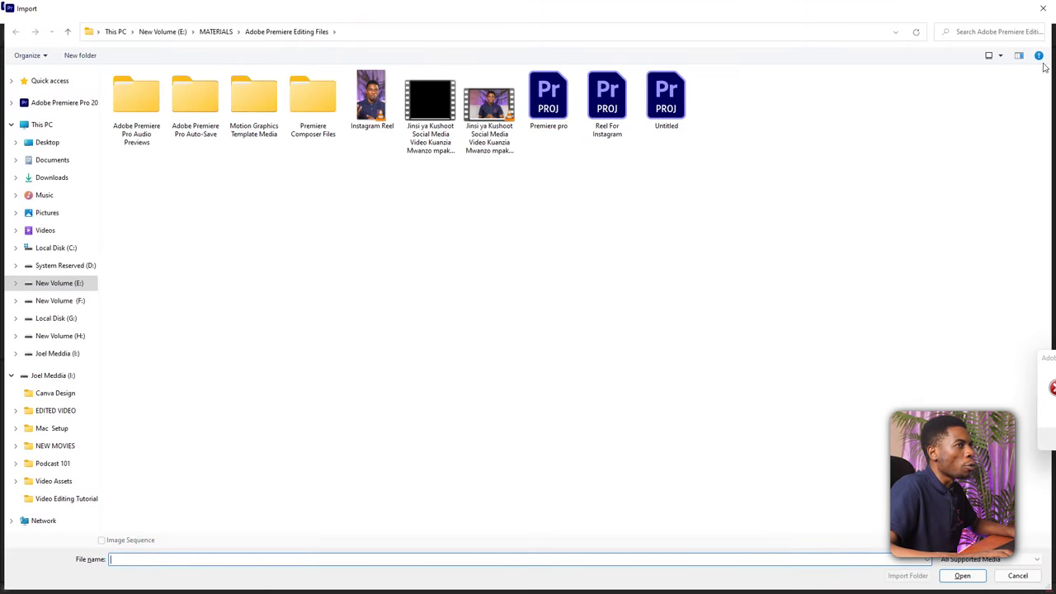
{"action": "left_click", "coordinate": [1042, 10]}
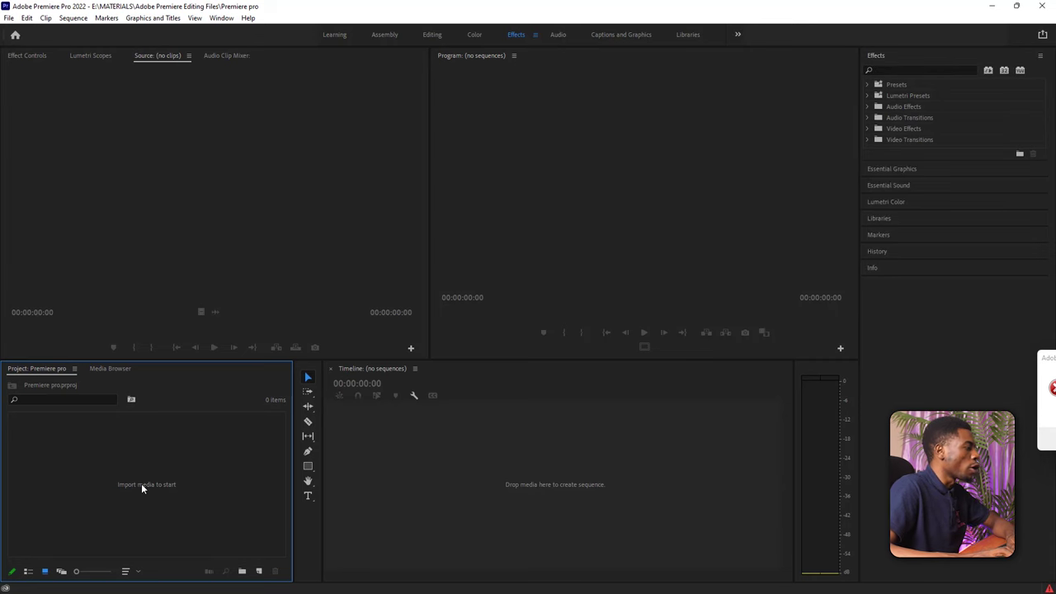
{"action": "double_click", "coordinate": [141, 483]}
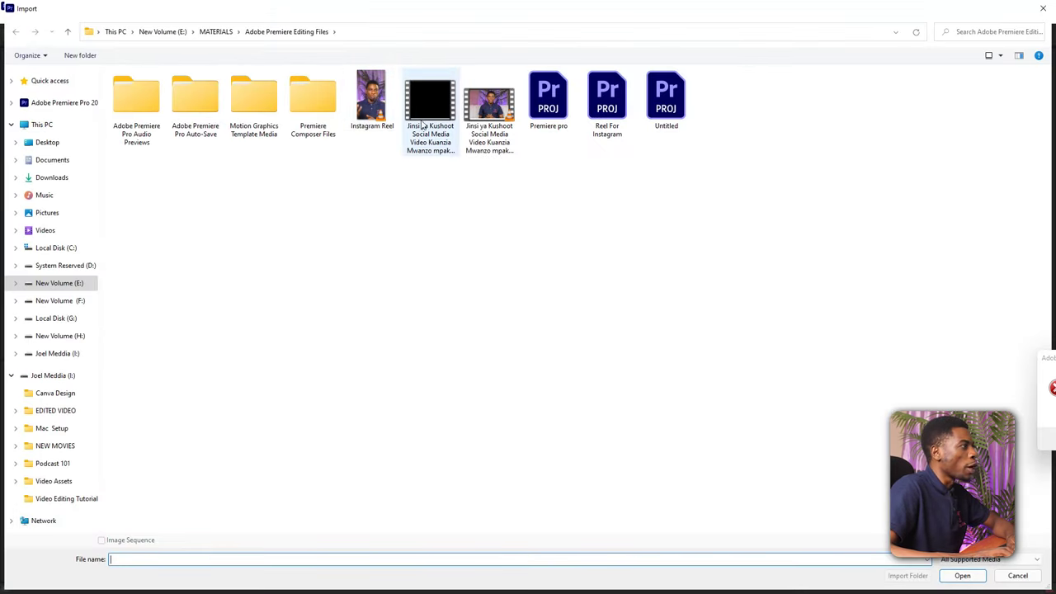
{"action": "left_click", "coordinate": [1042, 11]}
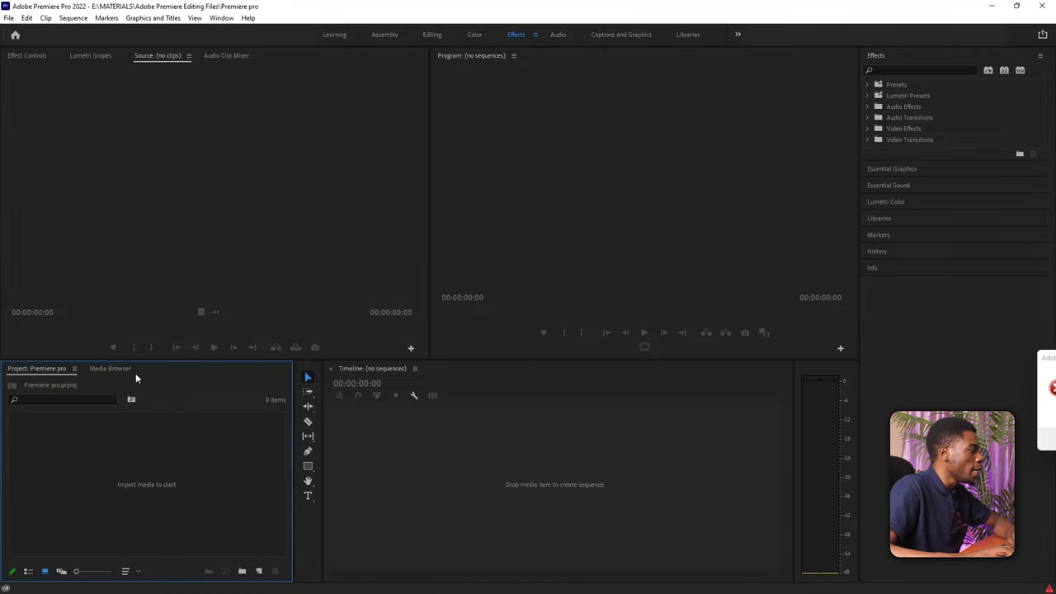
{"action": "left_click", "coordinate": [108, 369]}
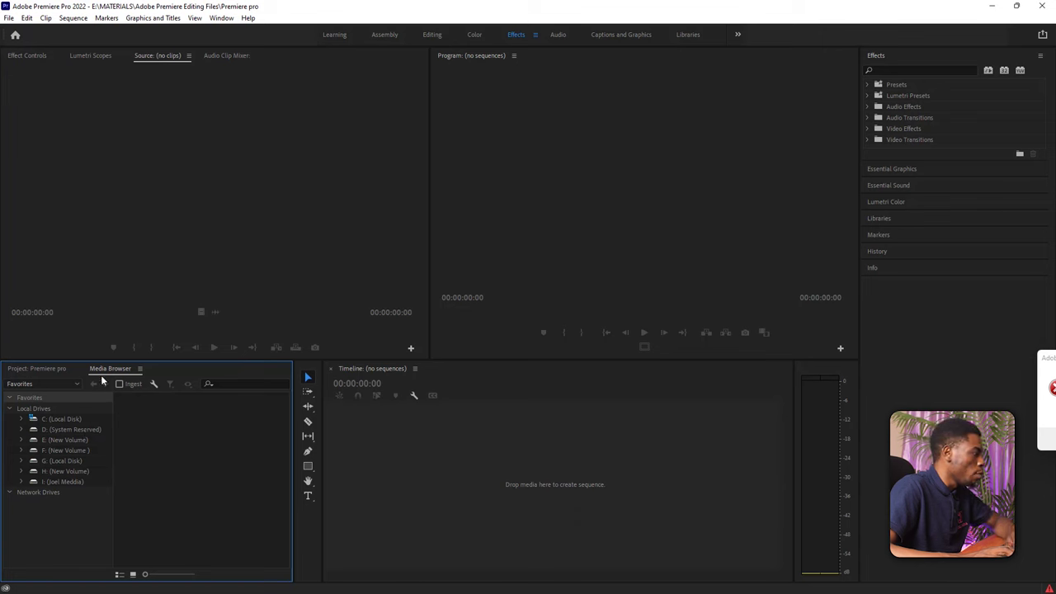
Step: Import the Video Editing Tutorial folder from the external media drive into the project
{"action": "left_click", "coordinate": [59, 480]}
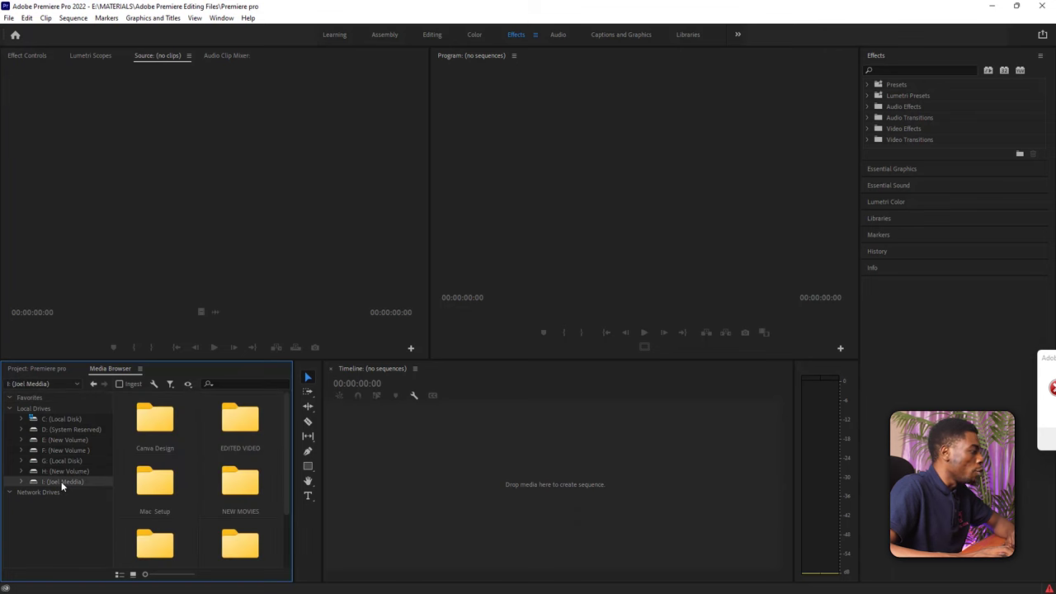
{"action": "scroll", "coordinate": [186, 474], "scroll_direction": "down", "scroll_amount": 1}
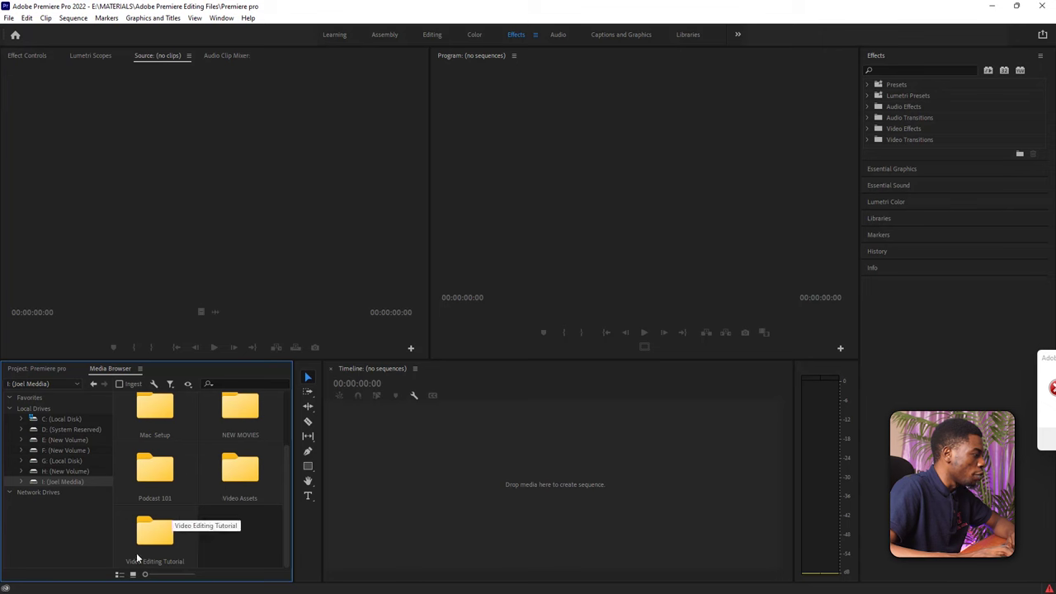
{"action": "left_click", "coordinate": [152, 539]}
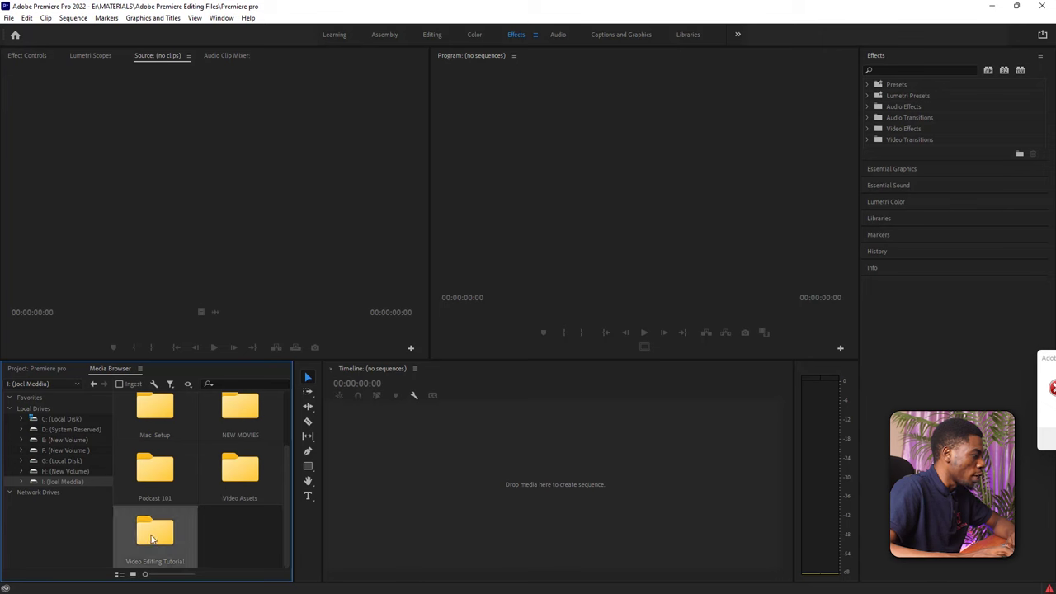
{"action": "right_click", "coordinate": [152, 539]}
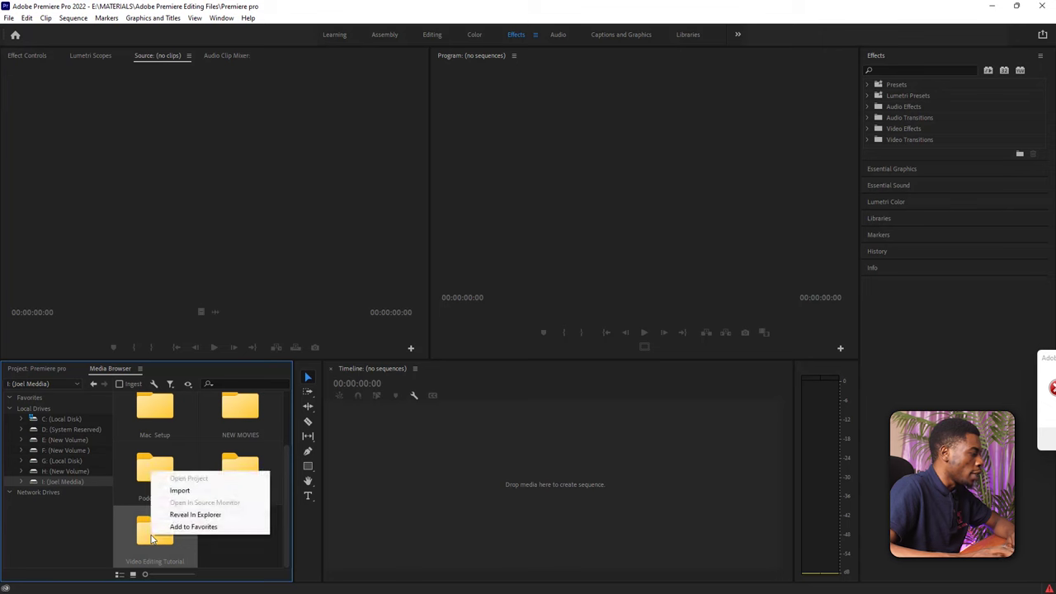
{"action": "left_click", "coordinate": [181, 491]}
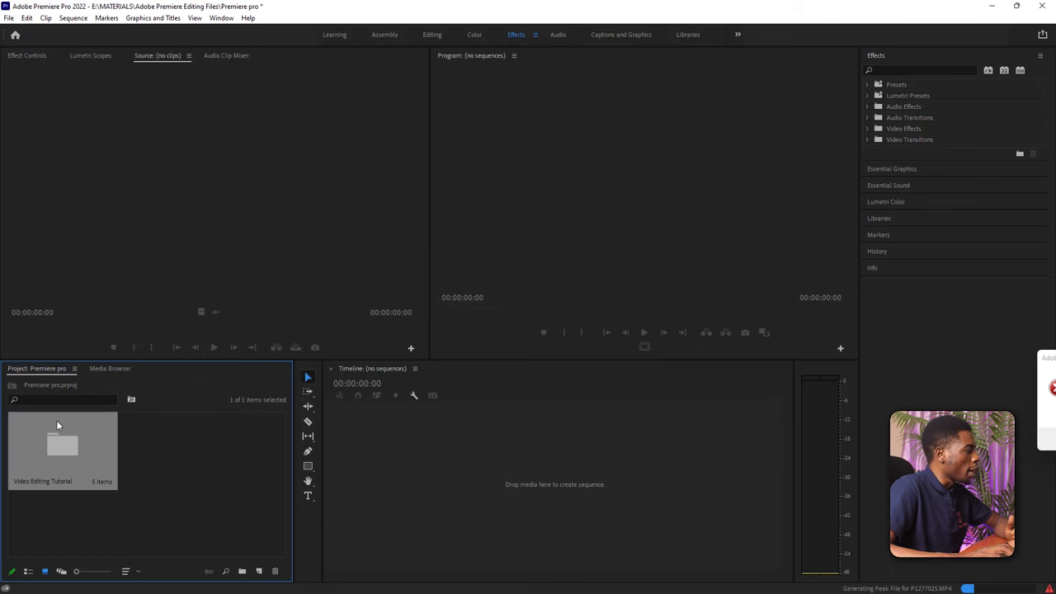
Step: Open the imported Video Editing Tutorial bin to show its five clips
{"action": "left_click", "coordinate": [104, 369]}
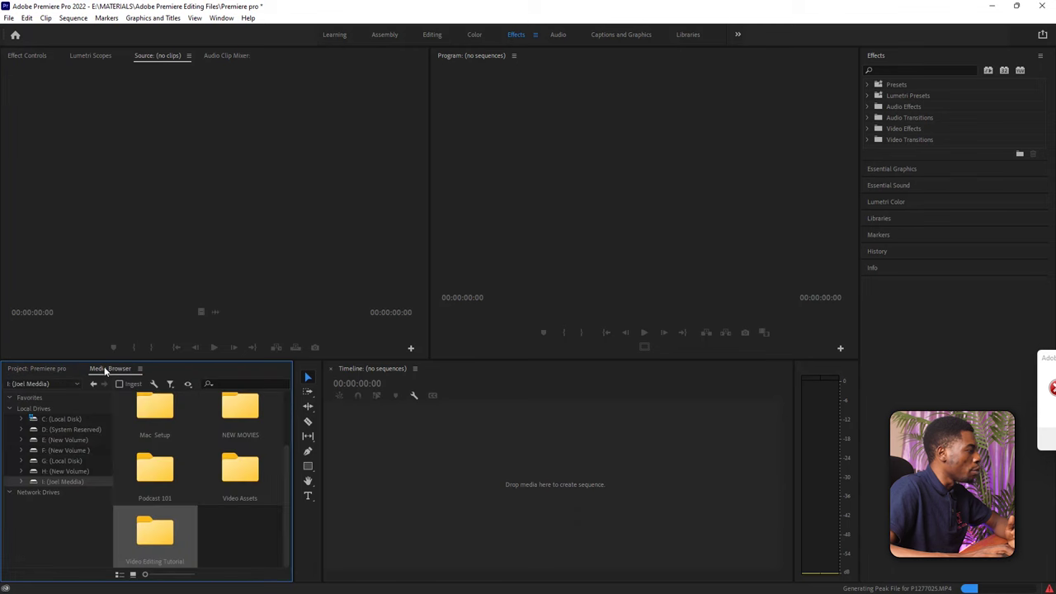
{"action": "left_click", "coordinate": [33, 369]}
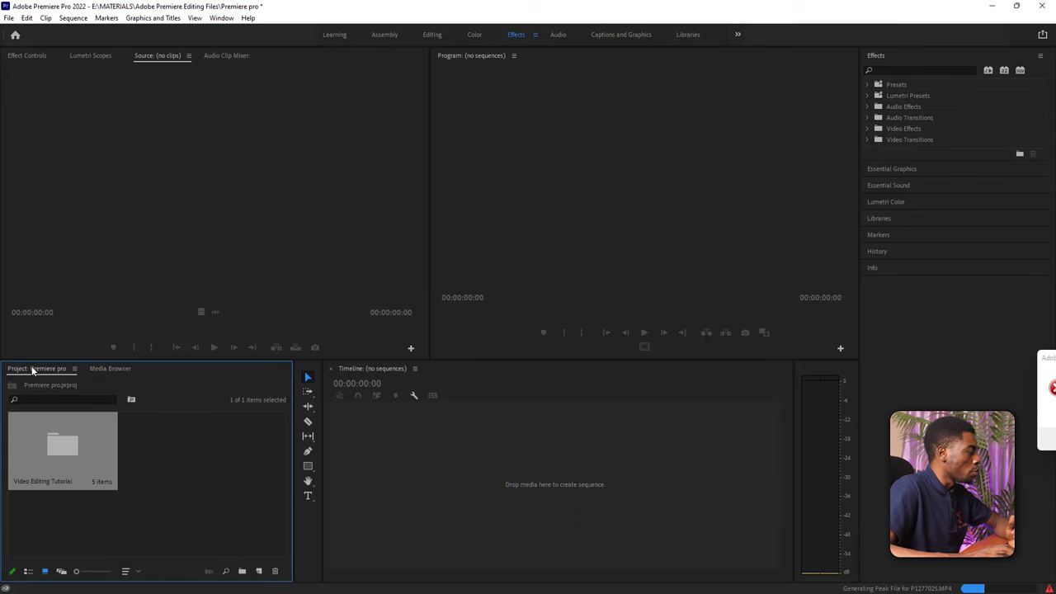
{"action": "double_click", "coordinate": [64, 452]}
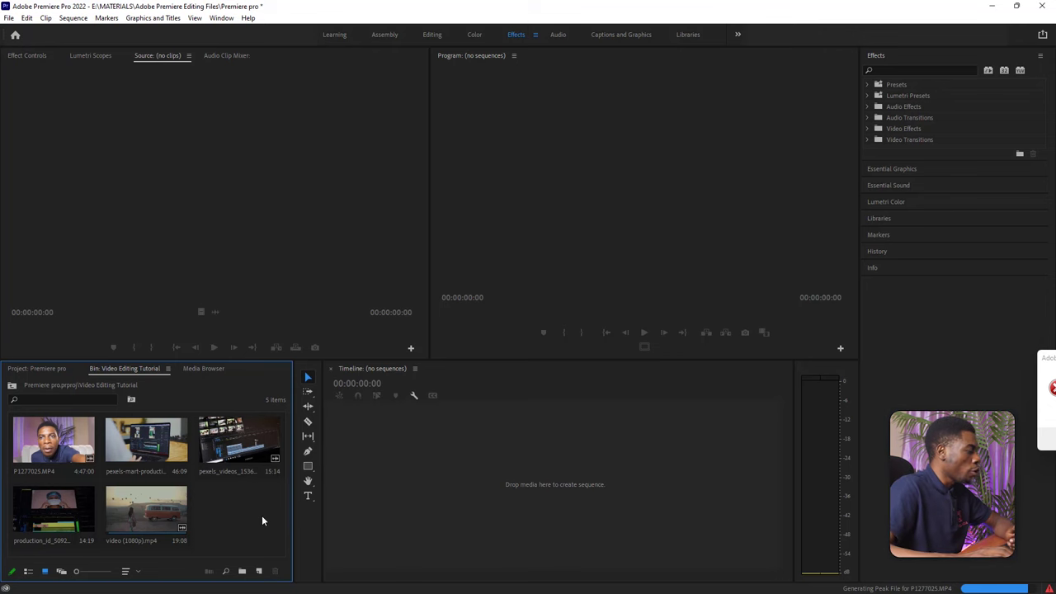
{"action": "left_click", "coordinate": [258, 572]}
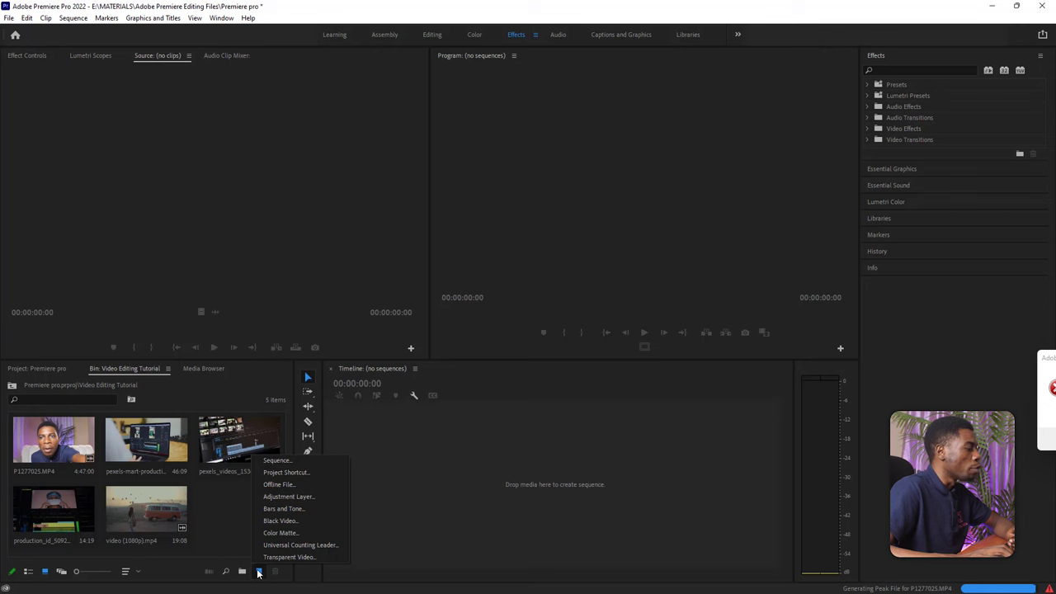
{"action": "left_click", "coordinate": [258, 572]}
{"action": "left_click", "coordinate": [258, 571]}
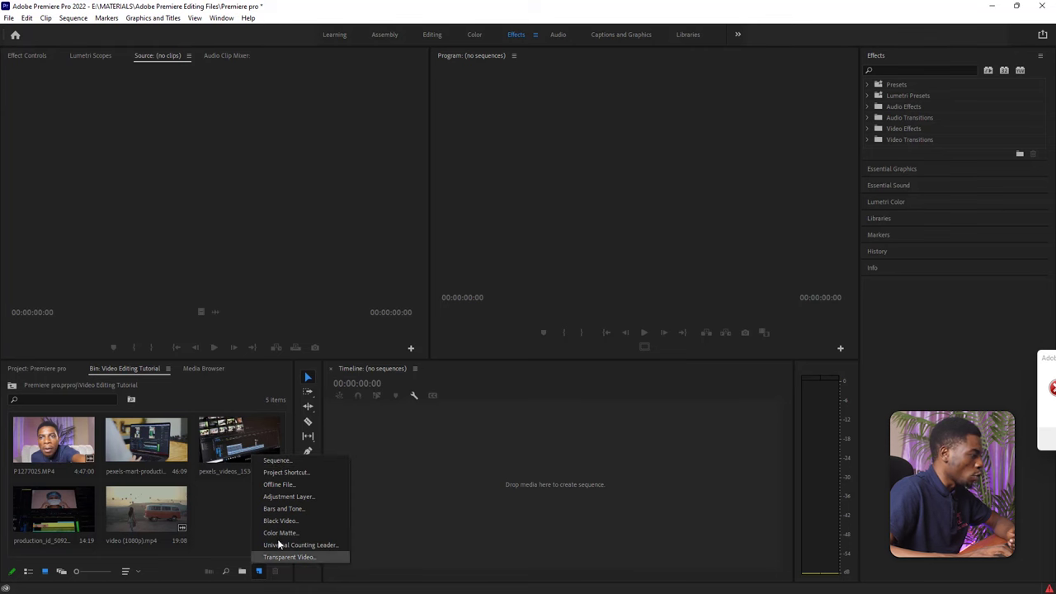
{"action": "left_click", "coordinate": [278, 462]}
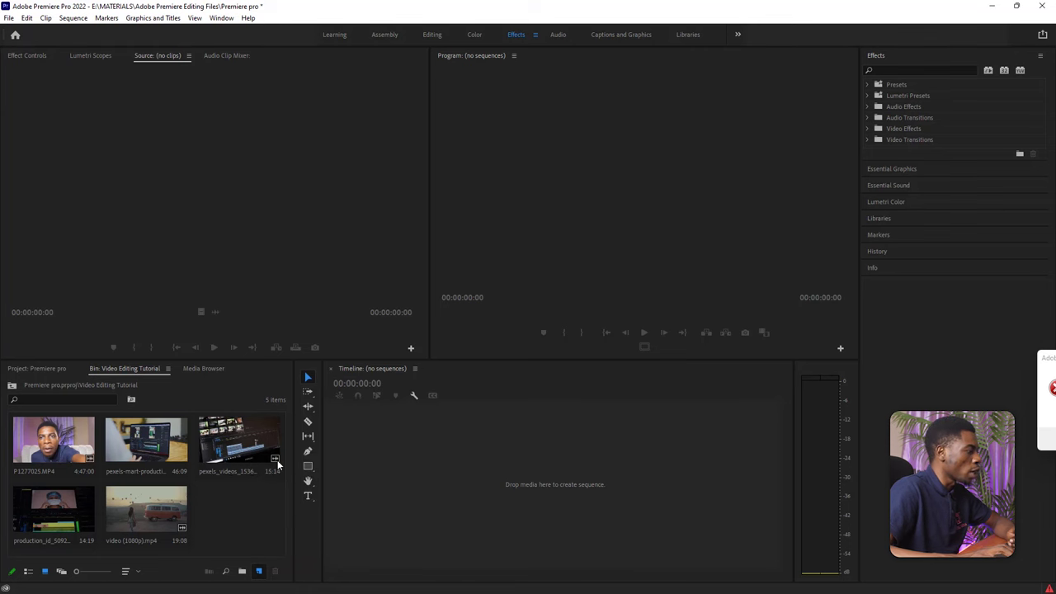
Step: Select the DSLR 1080p24 preset under Digital SLR > 1080p in the New Sequence dialog
{"action": "left_click_drag", "start_coordinate": [545, 99], "coordinate": [405, 101]}
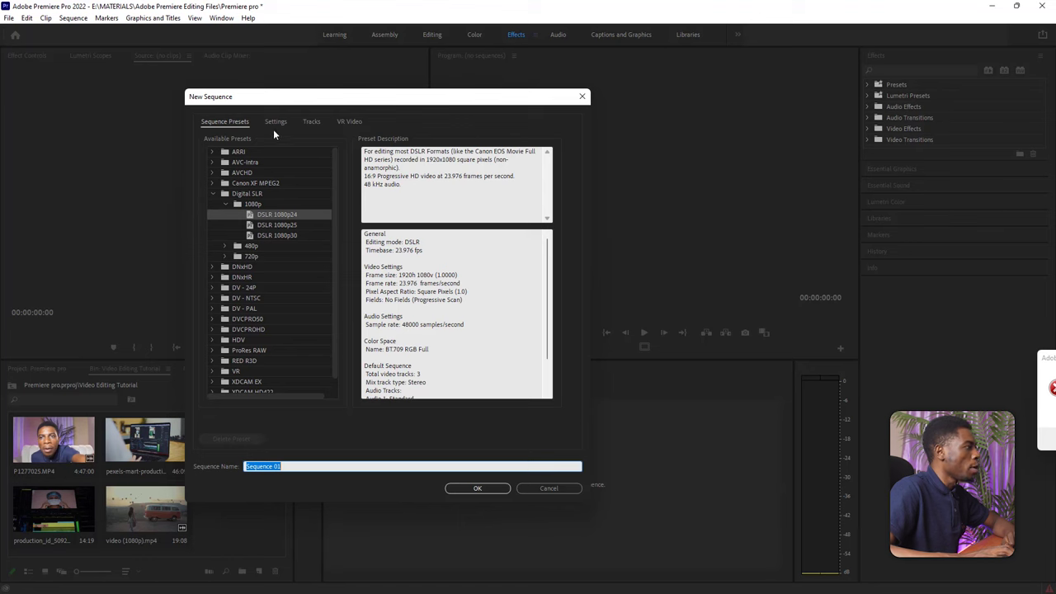
{"action": "left_click", "coordinate": [255, 193]}
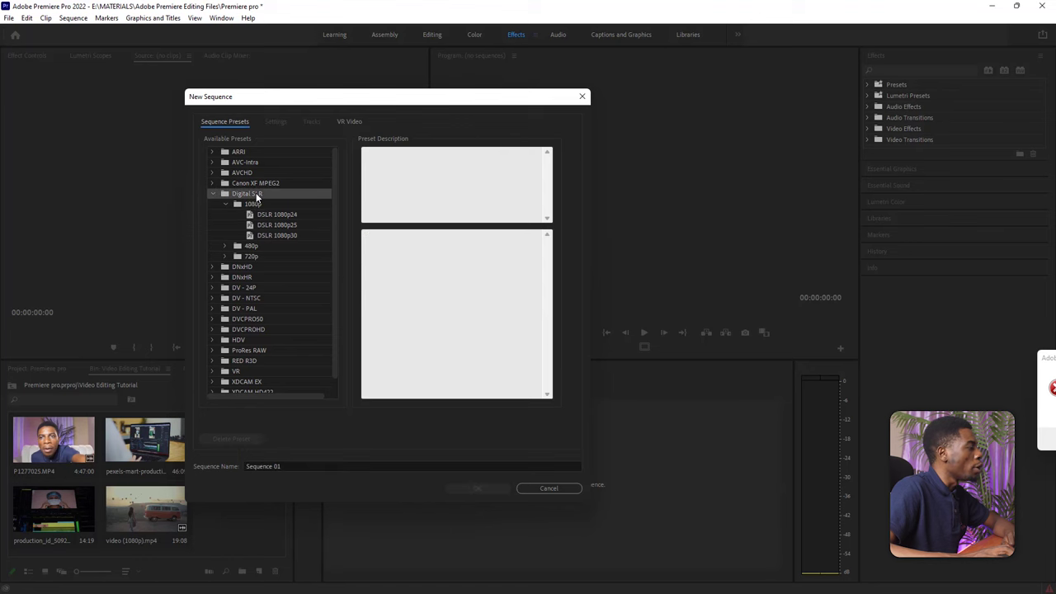
{"action": "left_click", "coordinate": [212, 193]}
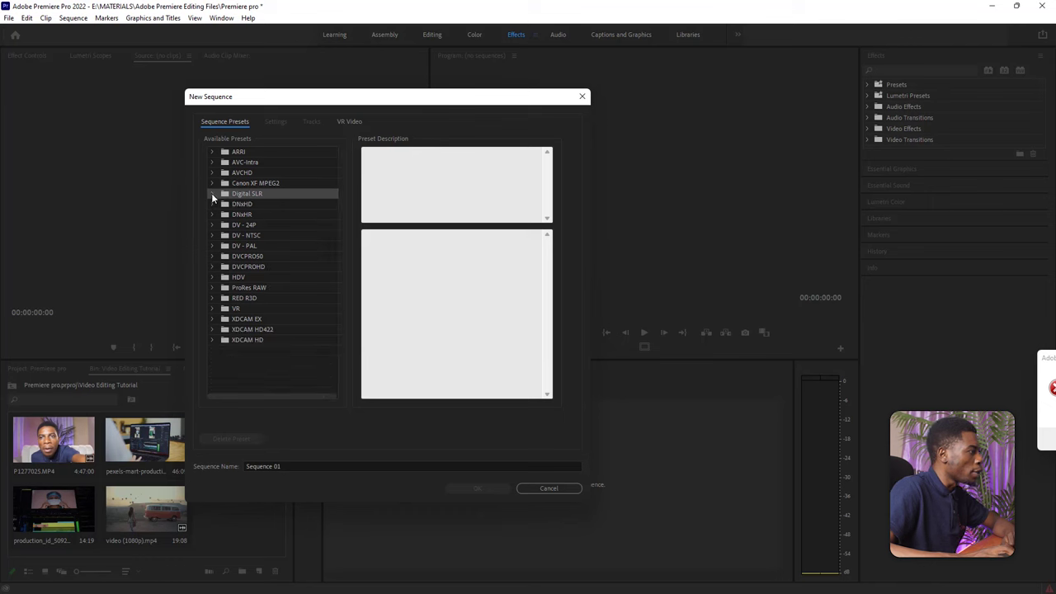
{"action": "left_click", "coordinate": [211, 193]}
{"action": "left_click", "coordinate": [251, 205]}
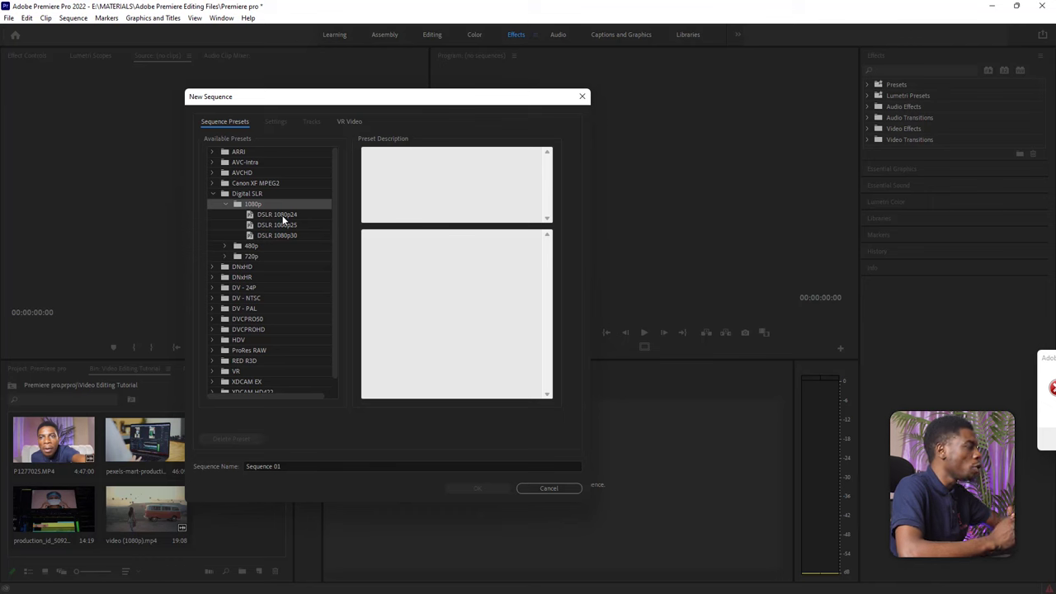
{"action": "left_click", "coordinate": [47, 435]}
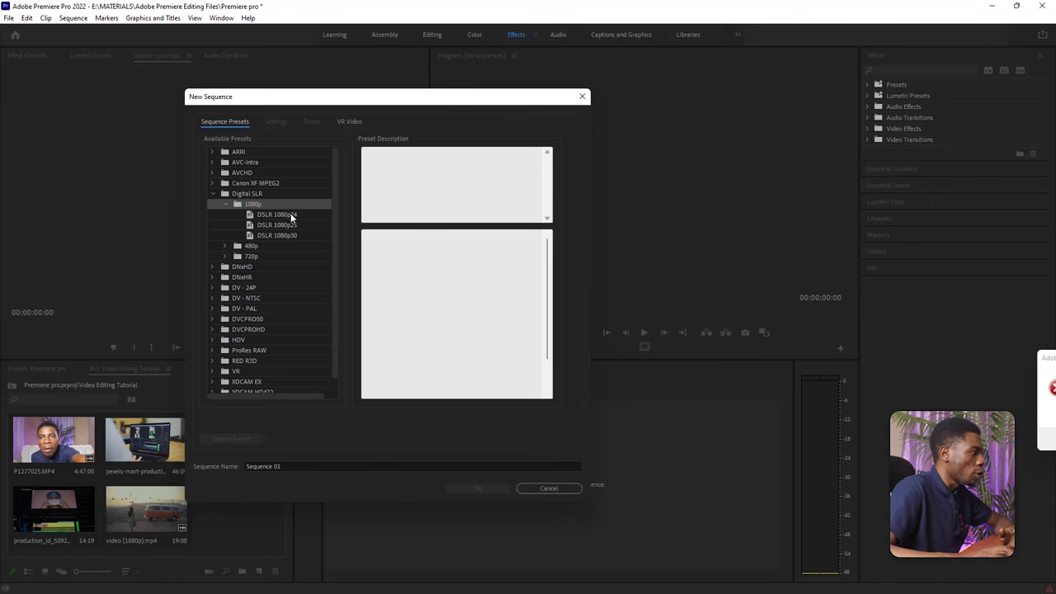
{"action": "left_click", "coordinate": [290, 216]}
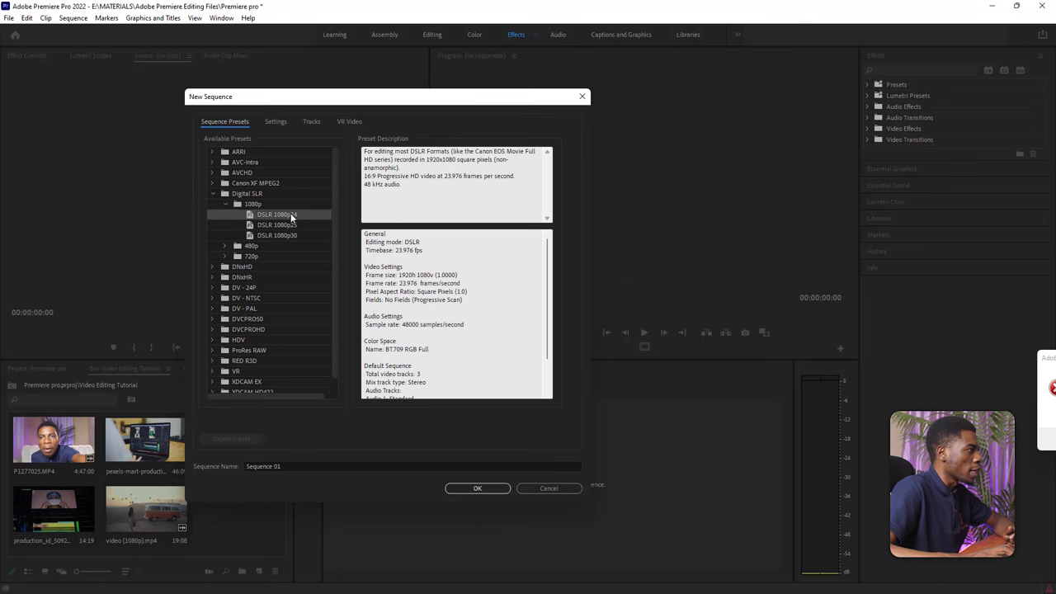
Step: Name the new sequence 'Premiere pro Tutorial'
{"action": "left_click", "coordinate": [297, 466]}
{"action": "type", "text": "Premiere pro"}
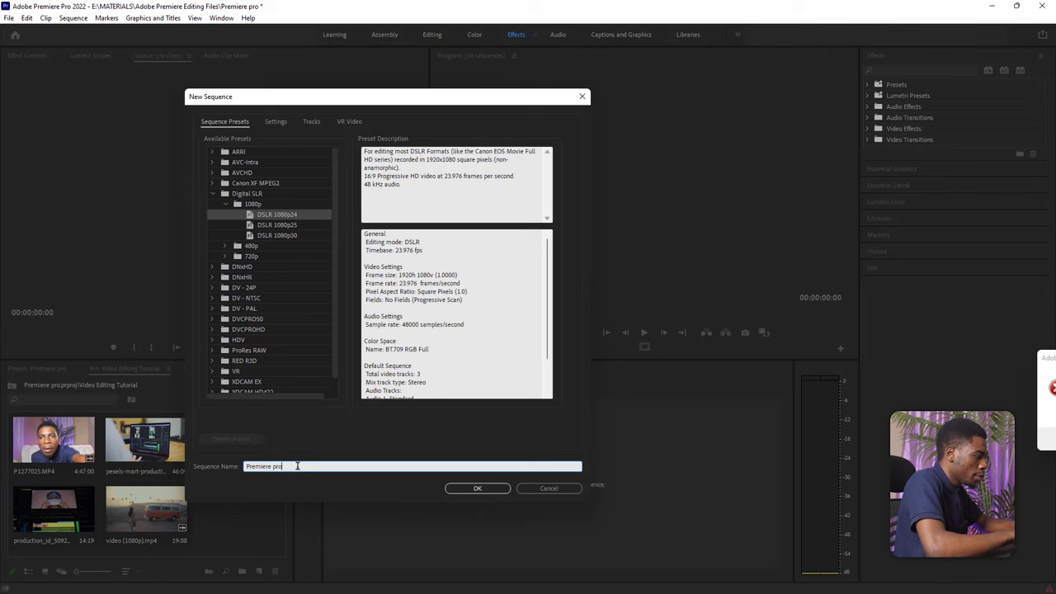
{"action": "type", "text": " Tutor"}
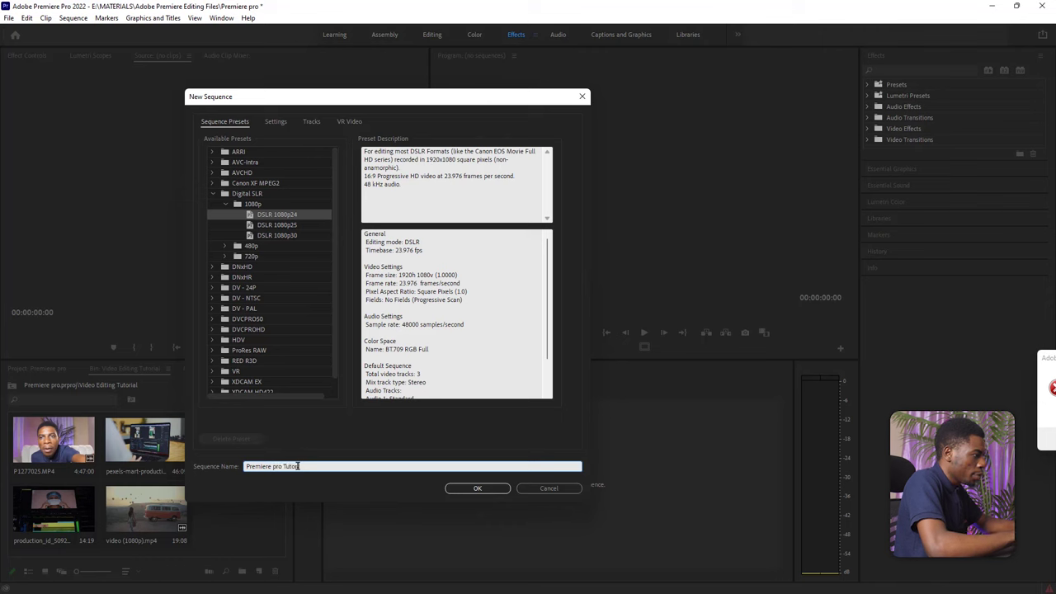
{"action": "type", "text": "ial"}
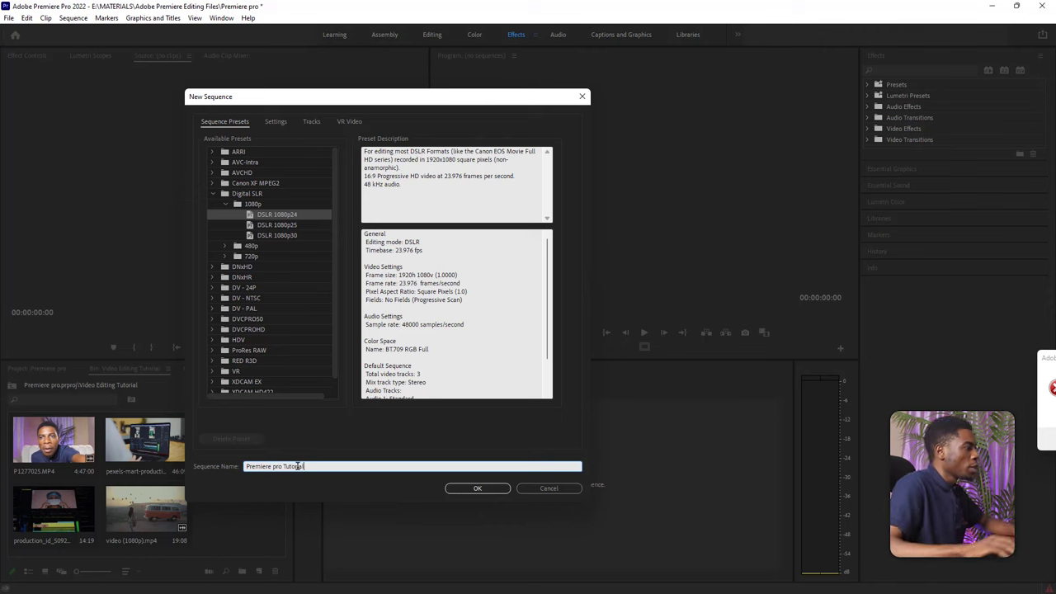
{"action": "left_click", "coordinate": [341, 438]}
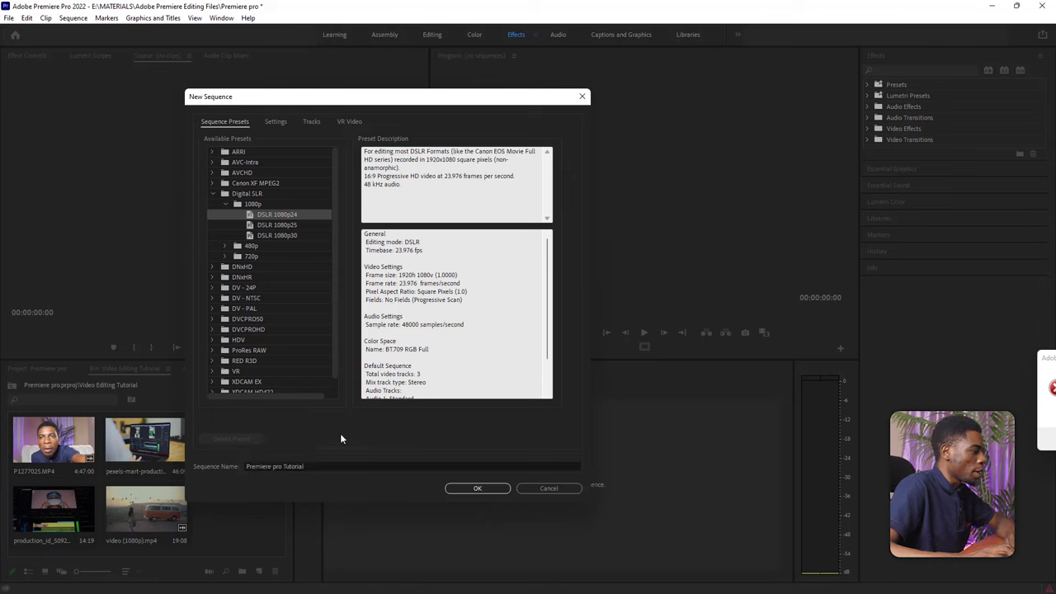
Step: Keep the frame size at 1920×1080, create the sequence, and load P1277025.MP4 for preview
{"action": "left_click", "coordinate": [277, 122]}
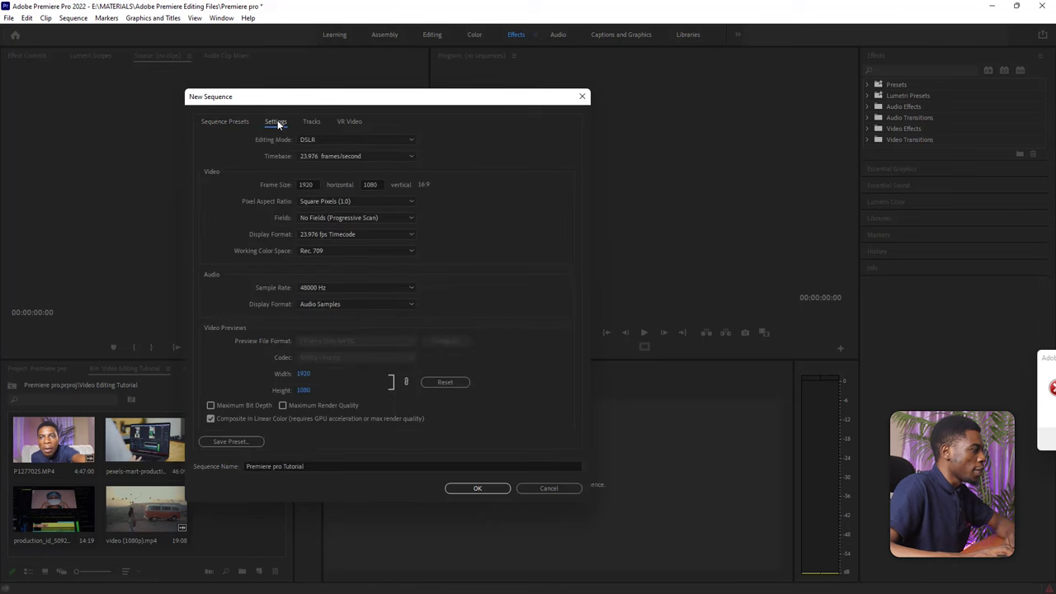
{"action": "left_click", "coordinate": [304, 184]}
{"action": "type", "text": "1080"}
{"action": "left_click", "coordinate": [553, 229]}
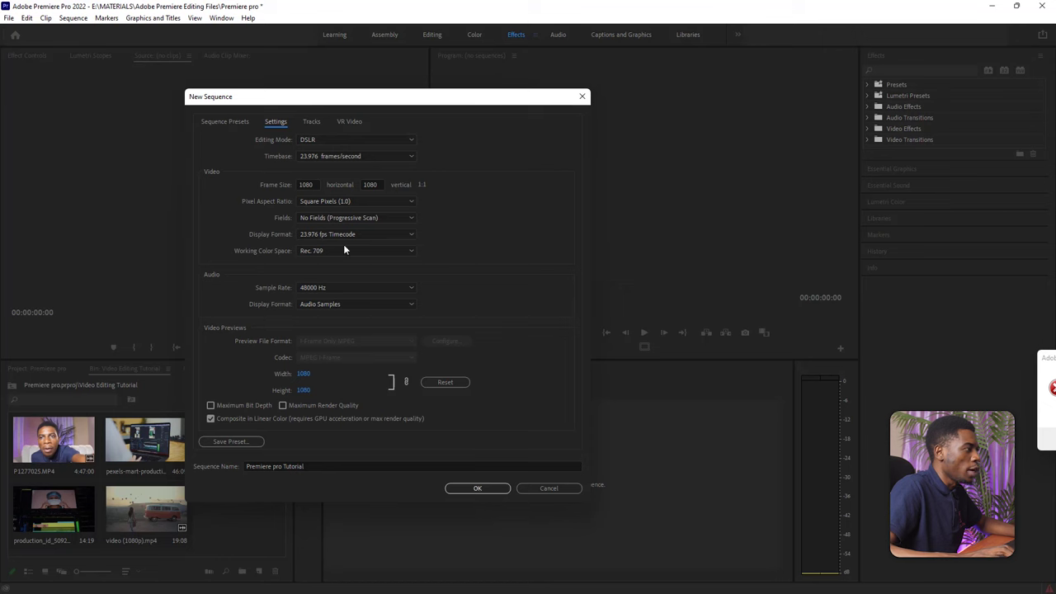
{"action": "left_click", "coordinate": [304, 184]}
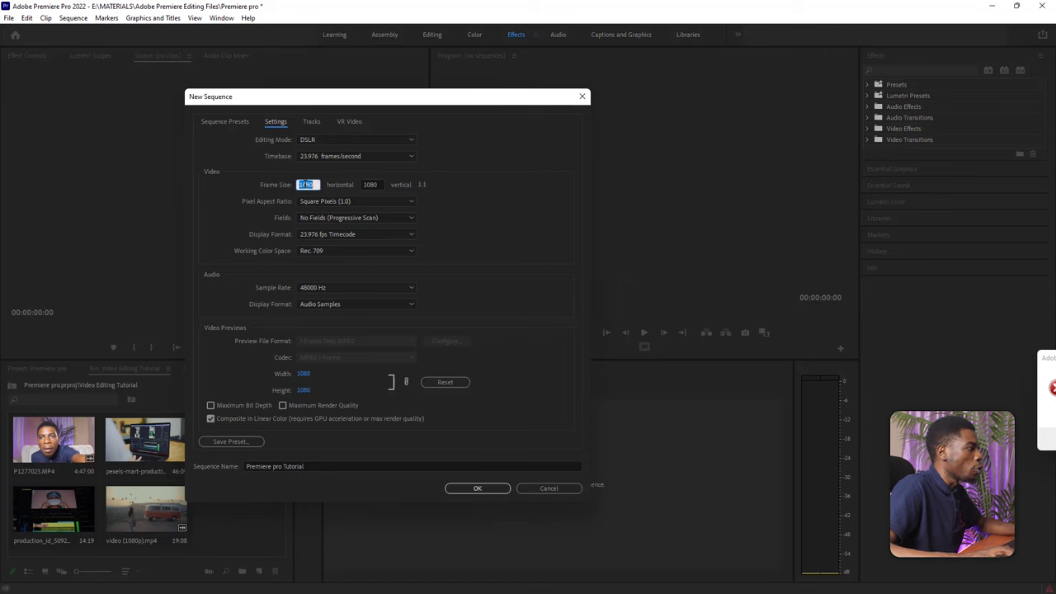
{"action": "type", "text": "1920"}
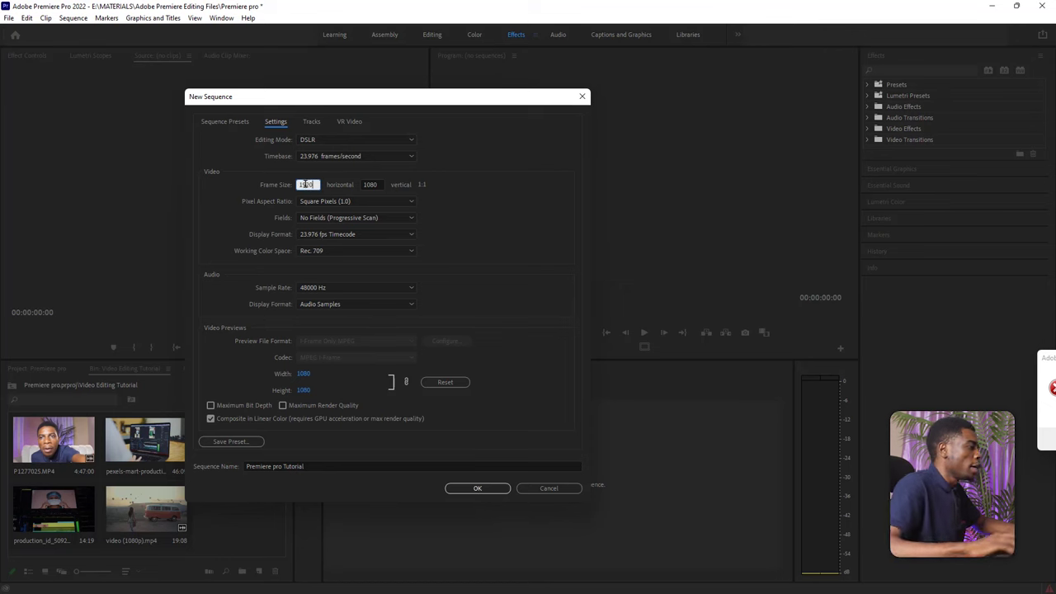
{"action": "left_click", "coordinate": [495, 212]}
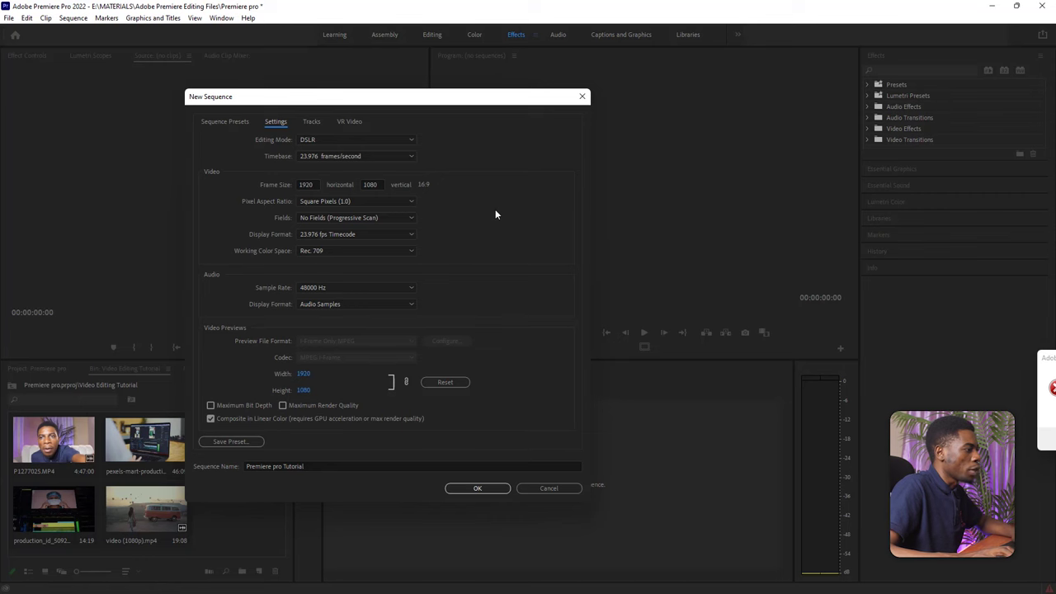
{"action": "left_click", "coordinate": [223, 122]}
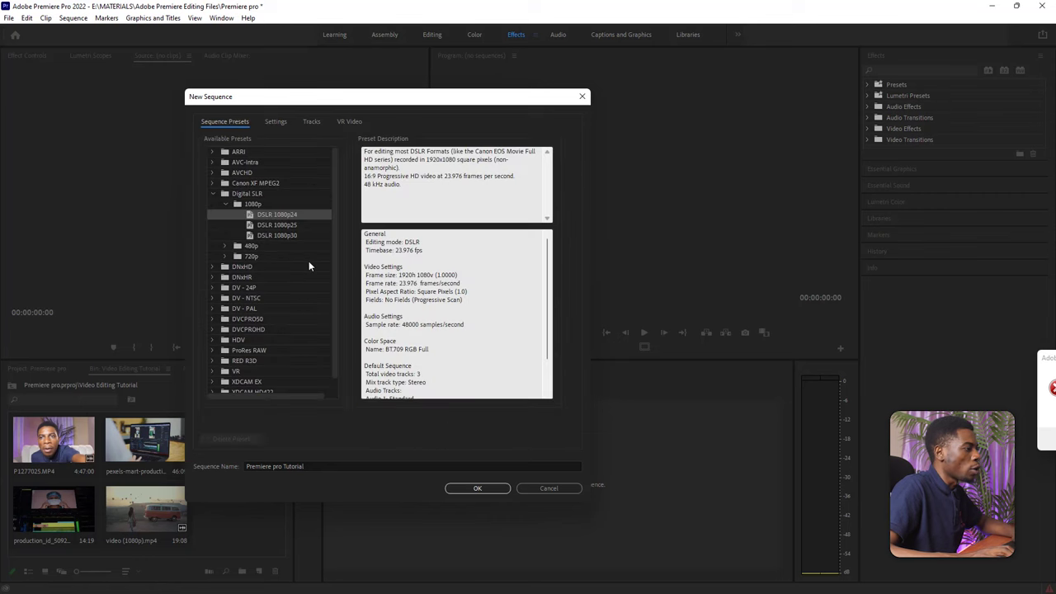
{"action": "left_click", "coordinate": [478, 488]}
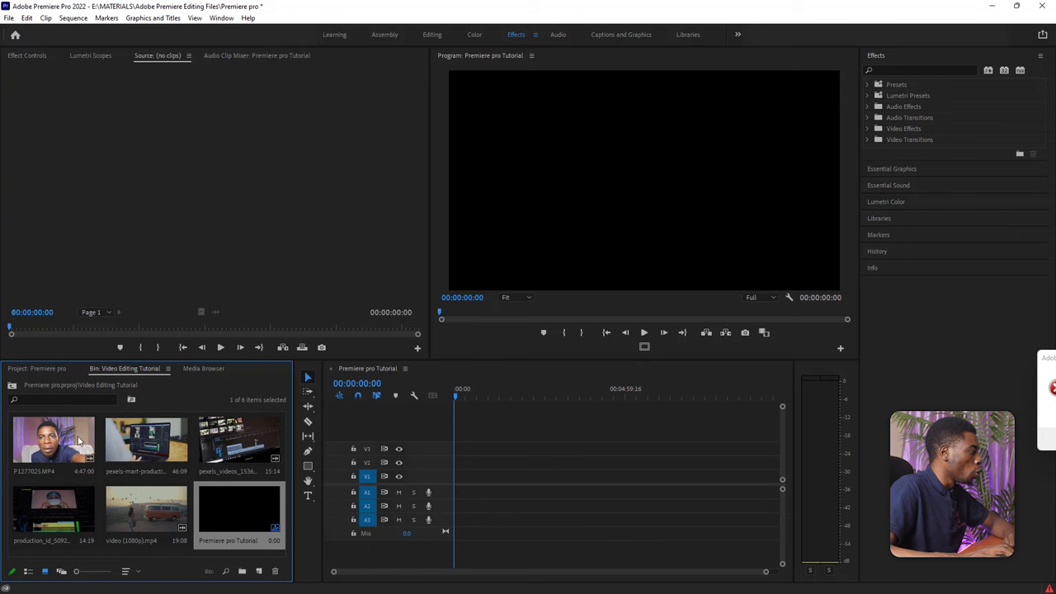
{"action": "double_click", "coordinate": [51, 439]}
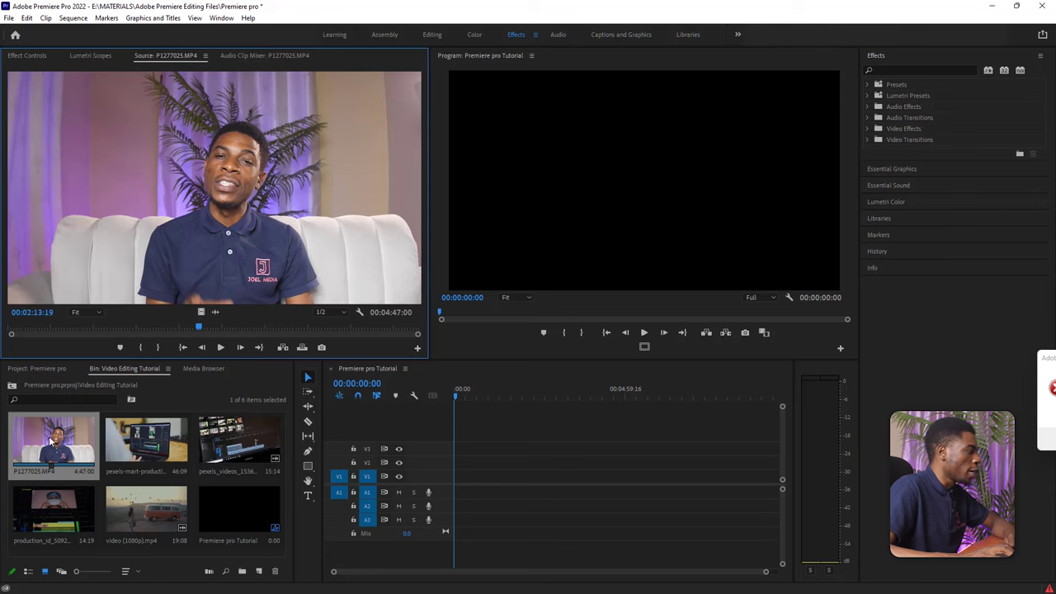
Step: Place P1277025.MP4 at the start of Premiere pro Tutorial, keeping the existing sequence settings
{"action": "left_click_drag", "start_coordinate": [49, 440], "coordinate": [459, 492]}
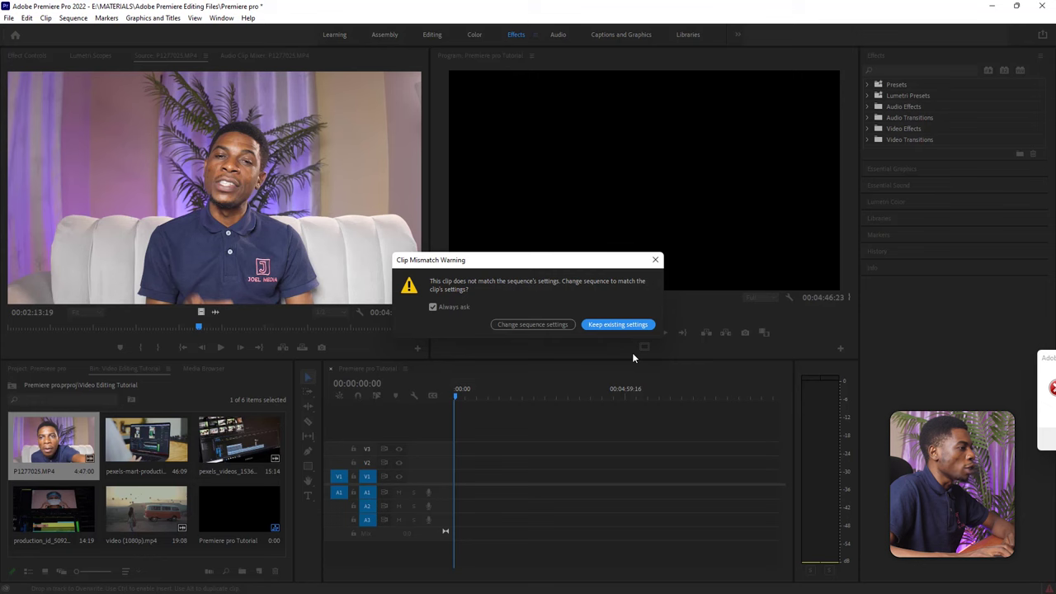
{"action": "left_click", "coordinate": [612, 326]}
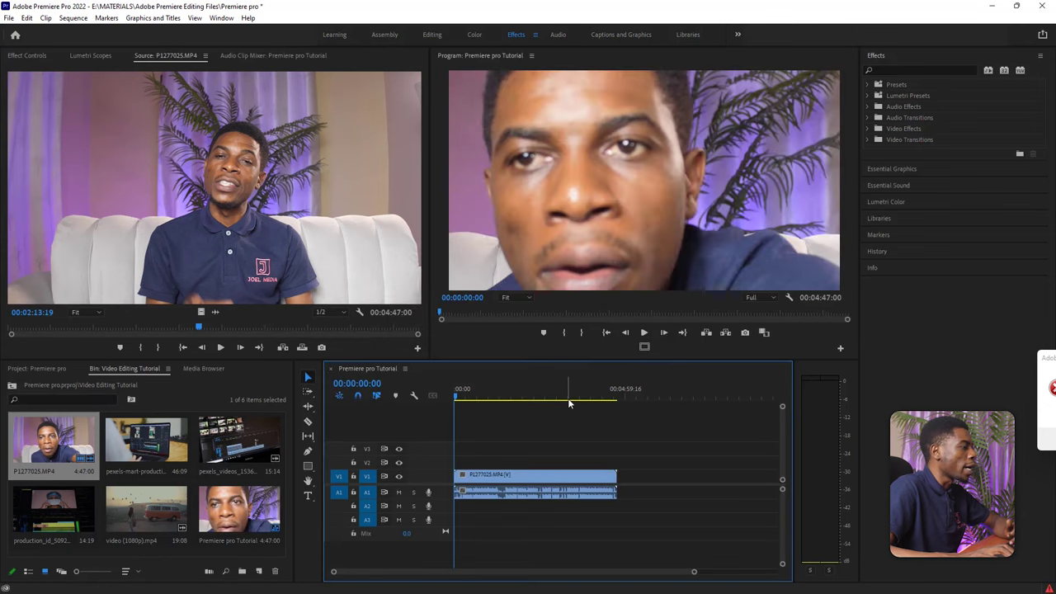
{"action": "left_click", "coordinate": [521, 395]}
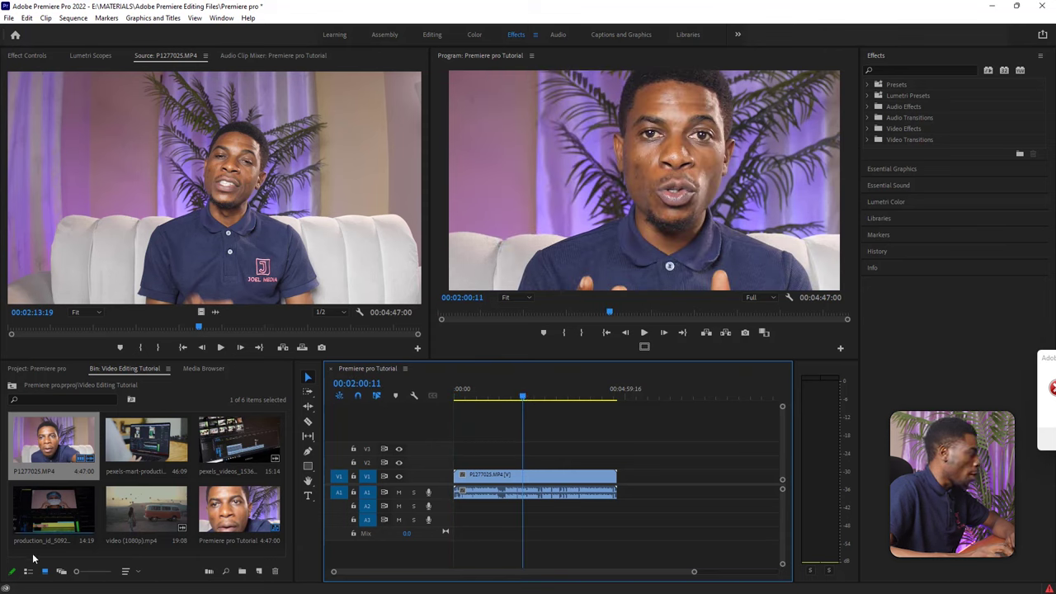
{"action": "left_click", "coordinate": [56, 439]}
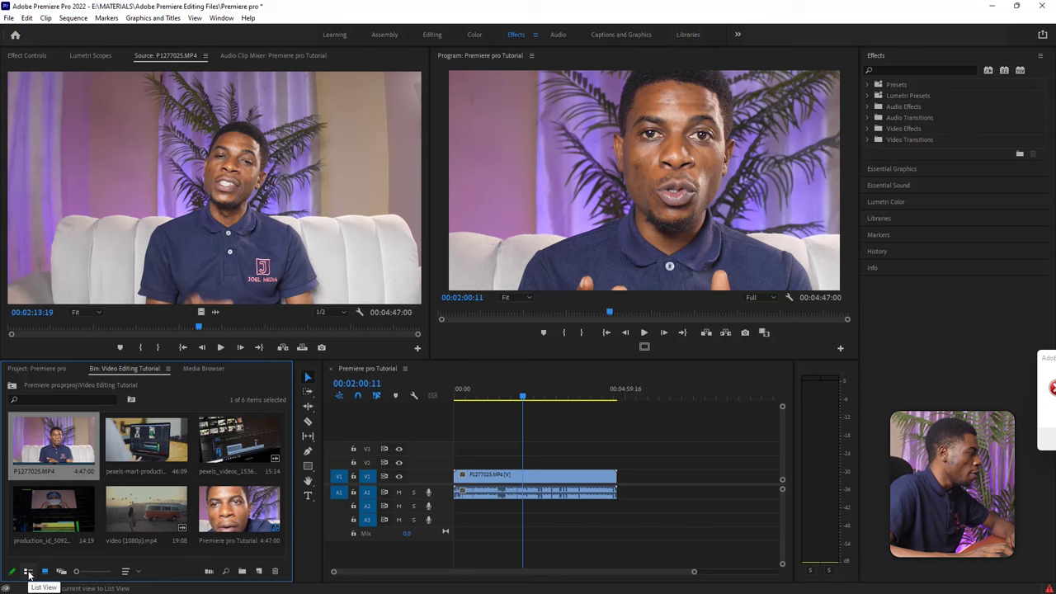
Step: Show the bin as a list, select P1277025.MP4, then select its interview clip on the timeline
{"action": "left_click", "coordinate": [28, 572]}
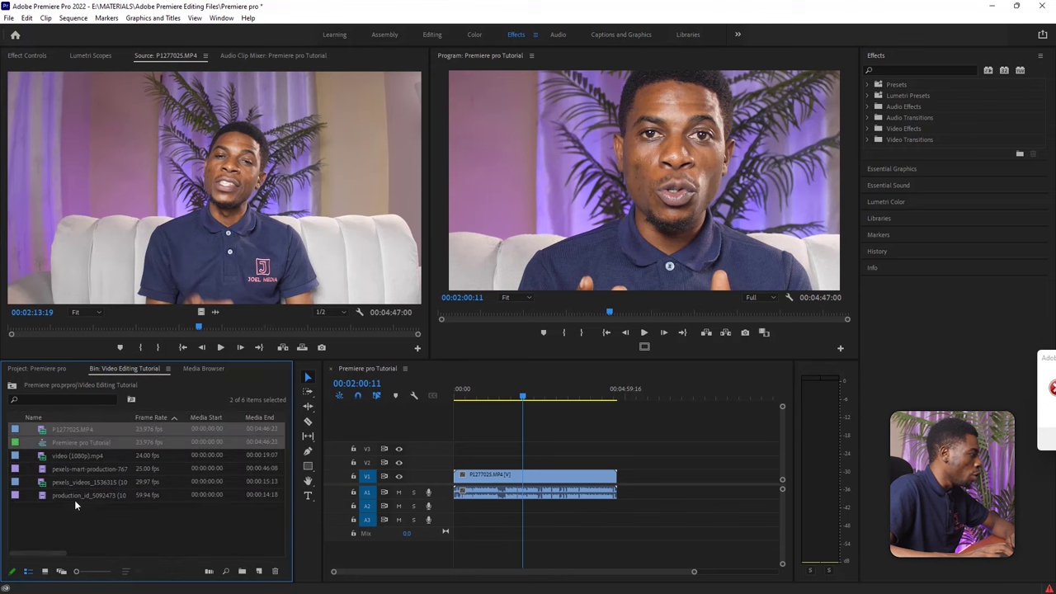
{"action": "left_click", "coordinate": [82, 429]}
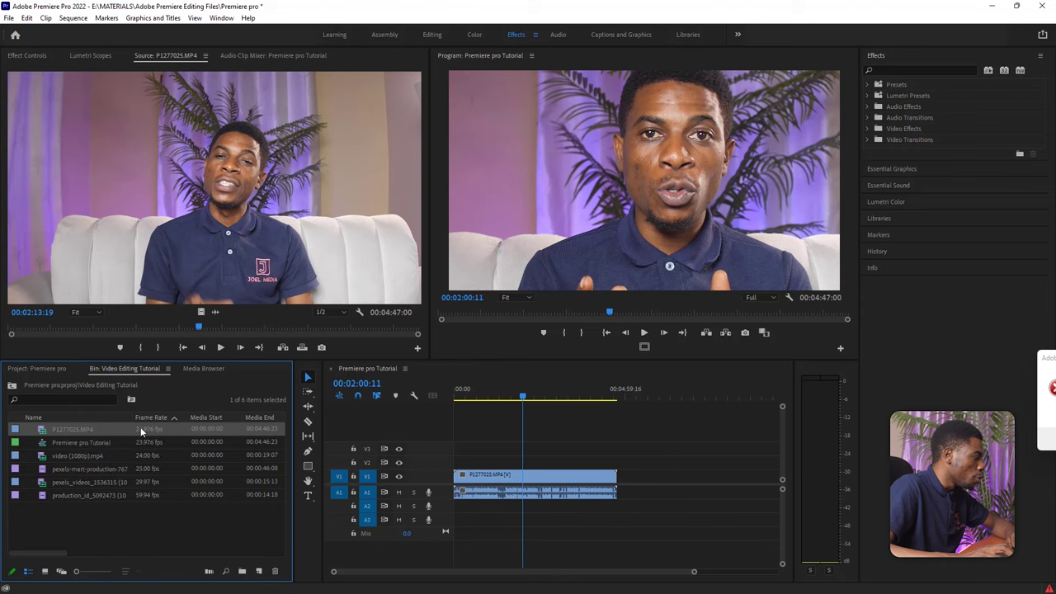
{"action": "left_click", "coordinate": [48, 548]}
{"action": "left_click_drag", "start_coordinate": [51, 554], "coordinate": [152, 561]}
{"action": "left_click", "coordinate": [219, 429]}
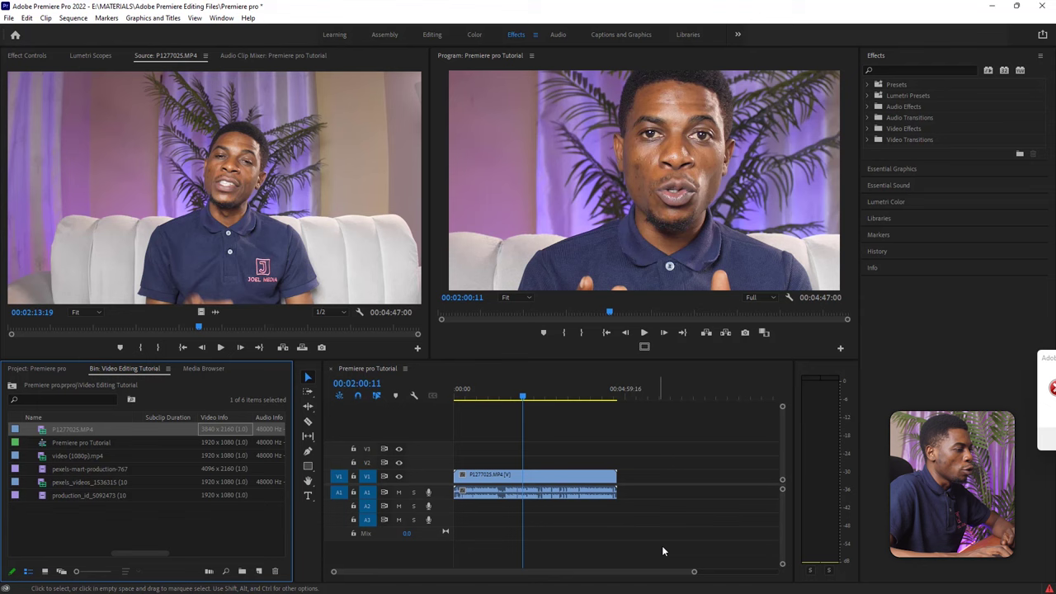
{"action": "mouse_move", "coordinate": [693, 573]}
{"action": "left_mouse_down"}
{"action": "mouse_move", "coordinate": [728, 572]}
{"action": "mouse_move", "coordinate": [675, 573]}
{"action": "left_mouse_up"}
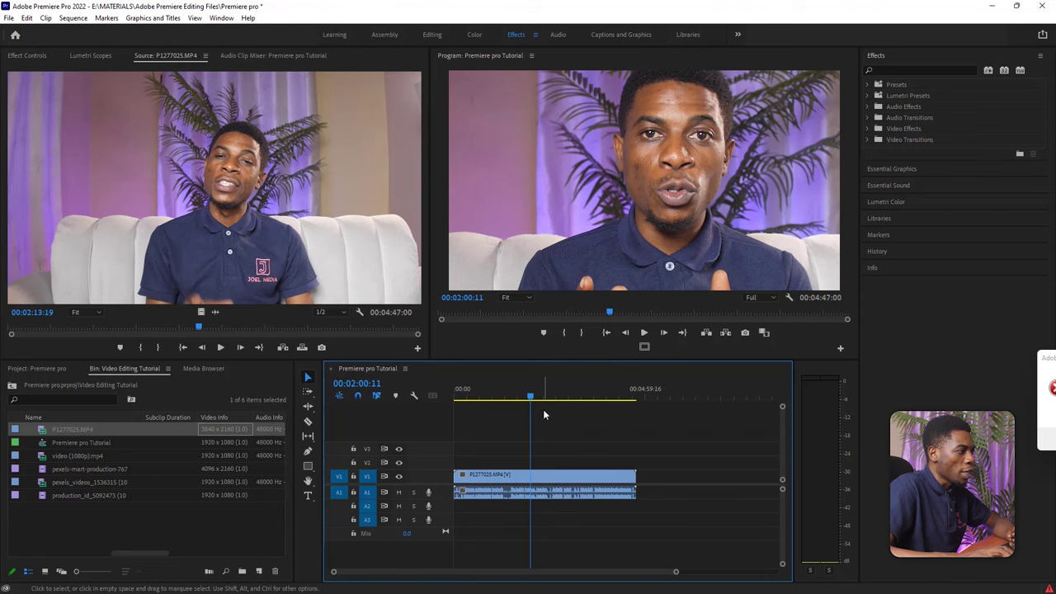
{"action": "left_click", "coordinate": [549, 478]}
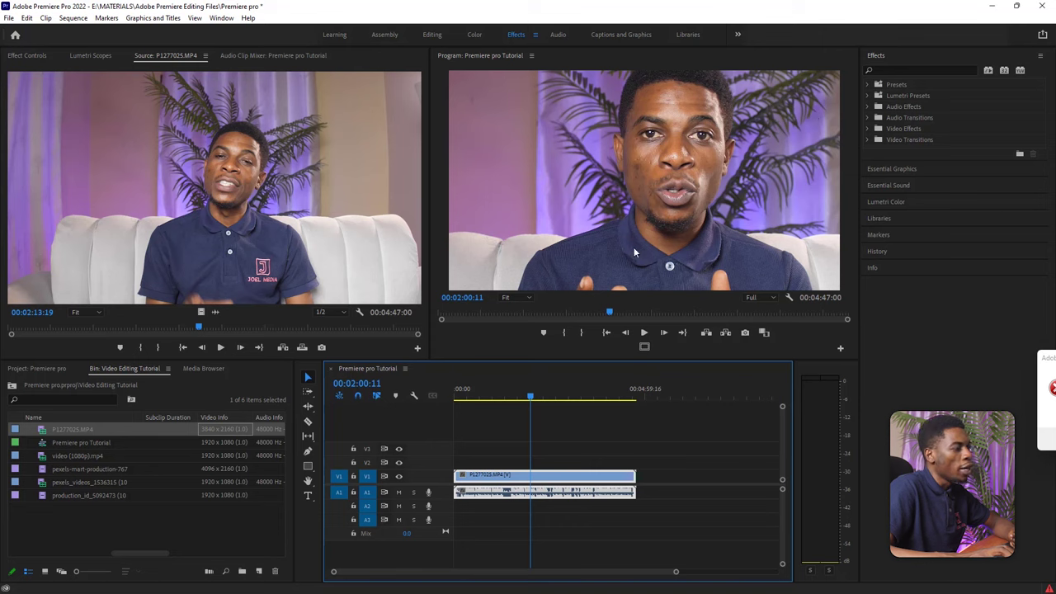
Step: Apply Set to Frame Size to the P1277025.MP4 clip and scrub forward through it
{"action": "right_click", "coordinate": [563, 479]}
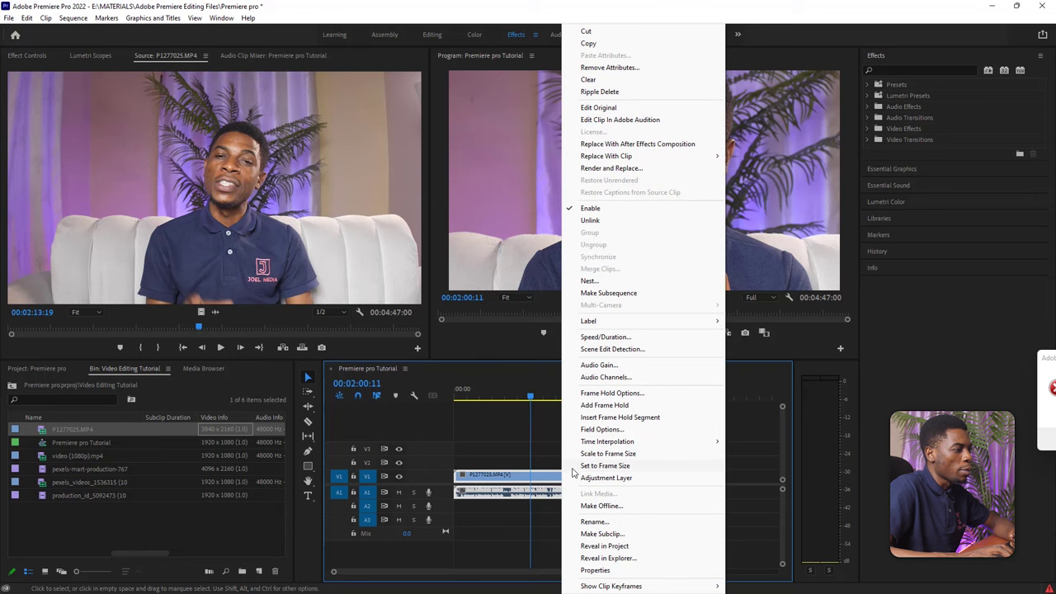
{"action": "left_click", "coordinate": [634, 468]}
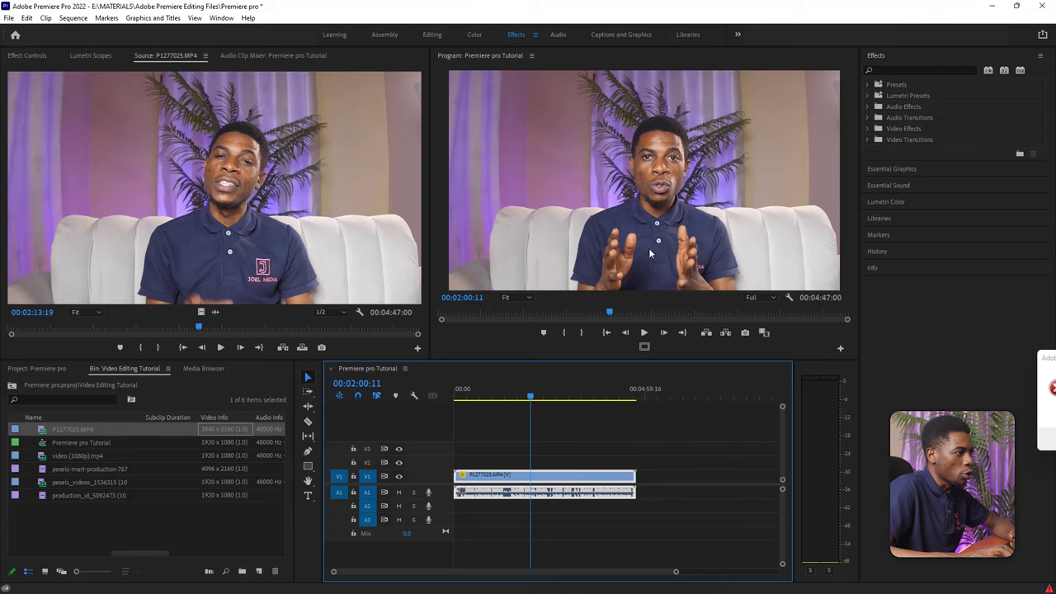
{"action": "left_click_drag", "start_coordinate": [532, 397], "coordinate": [594, 395]}
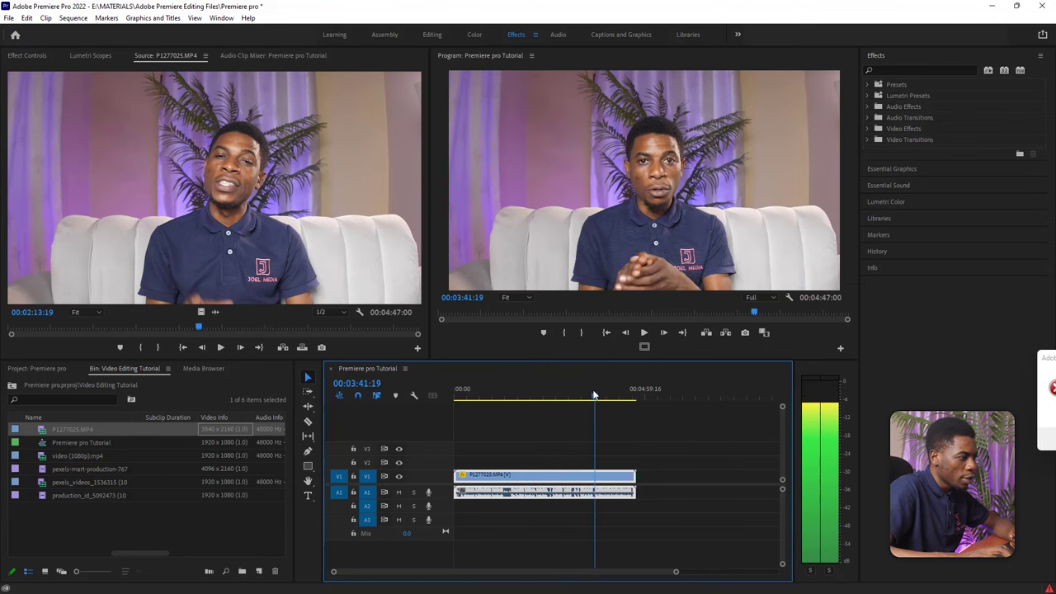
Step: Scrub and zoom the timeline to park the playhead at 00:03:40:20 on the interview clip
{"action": "left_click_drag", "start_coordinate": [677, 573], "coordinate": [594, 569]}
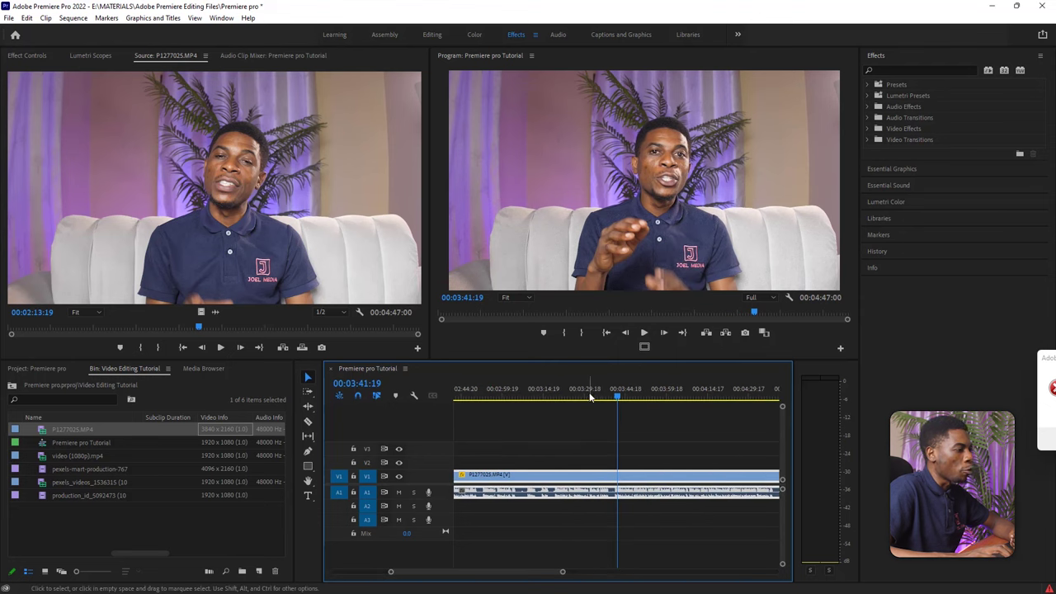
{"action": "left_click", "coordinate": [523, 399]}
{"action": "left_click_drag", "start_coordinate": [525, 401], "coordinate": [615, 399]}
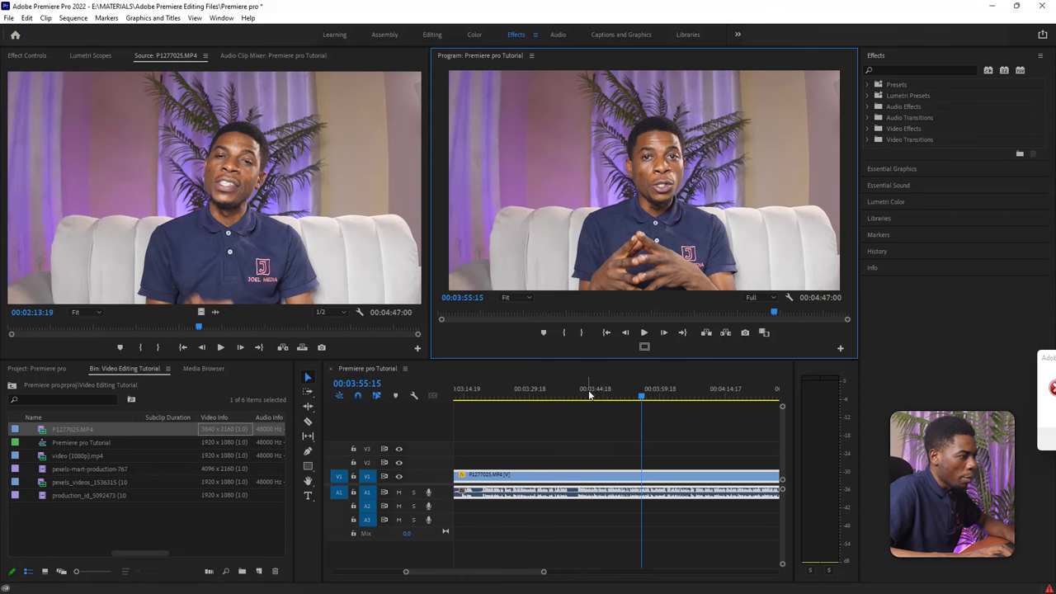
{"action": "left_click_drag", "start_coordinate": [588, 395], "coordinate": [578, 399]}
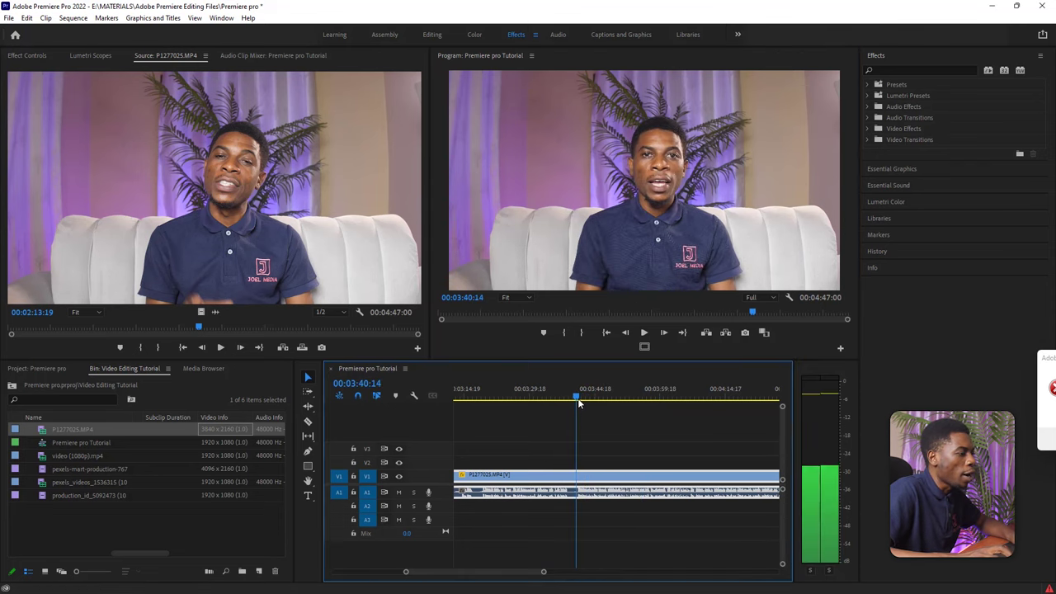
{"action": "left_click_drag", "start_coordinate": [577, 396], "coordinate": [576, 397]}
{"action": "left_click", "coordinate": [617, 492]}
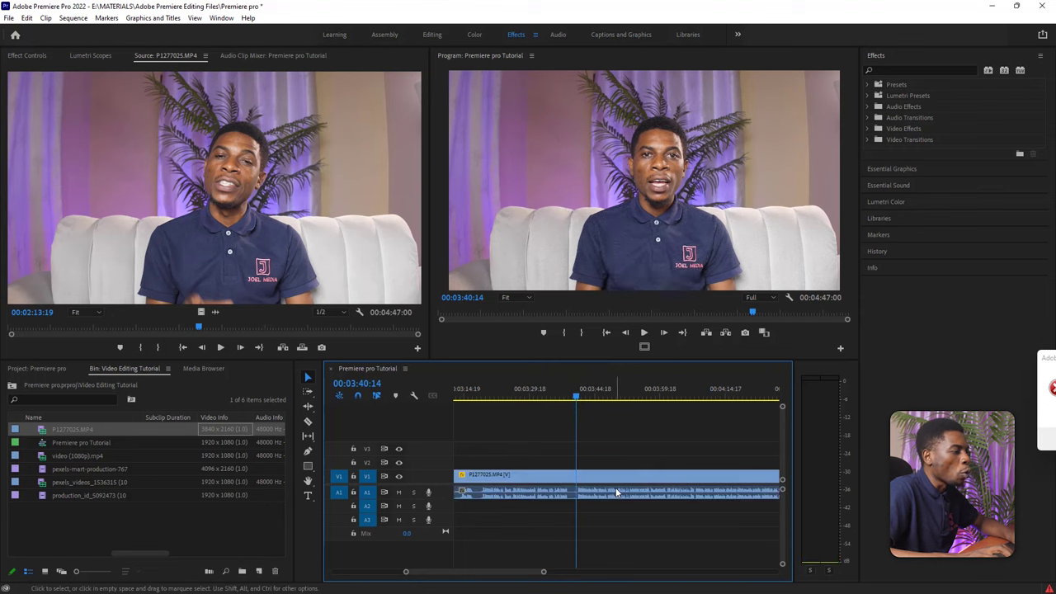
{"action": "left_click", "coordinate": [617, 480]}
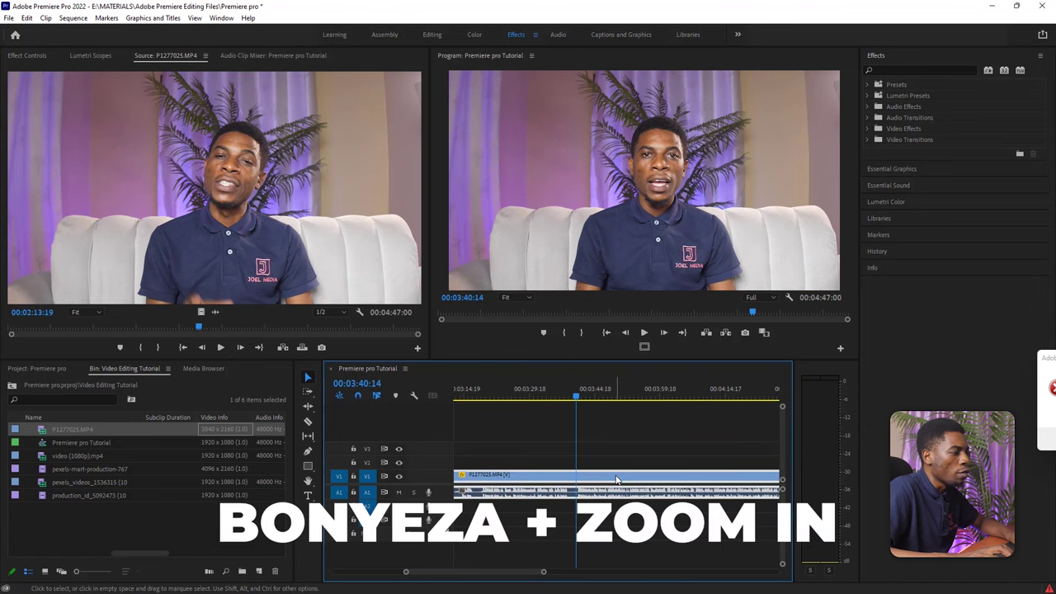
{"action": "key", "text": "equal"}
{"action": "key", "text": "equal"}
{"action": "key", "text": "equal"}
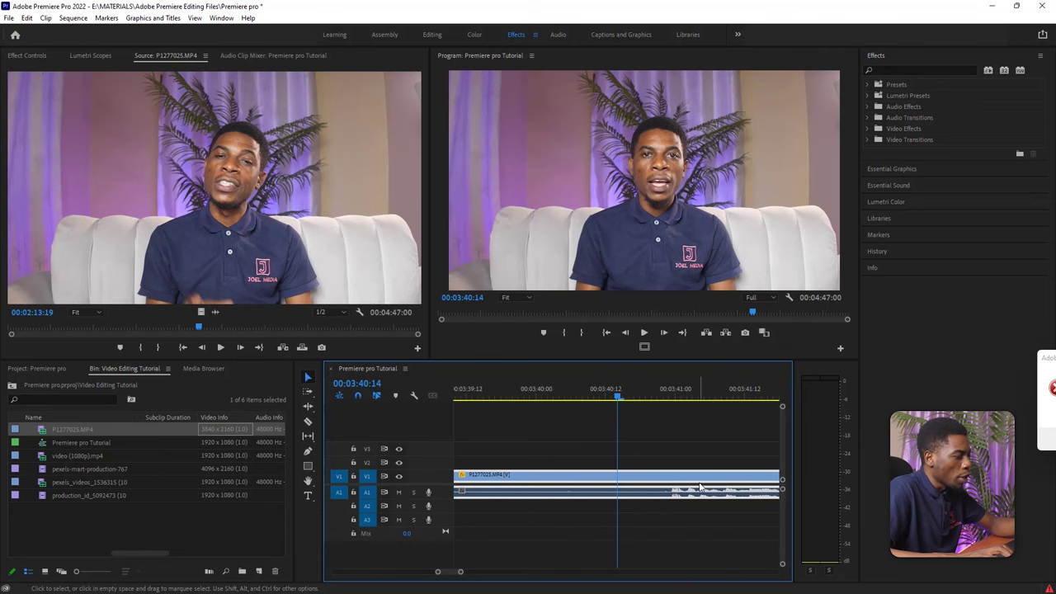
{"action": "key", "text": "minus"}
{"action": "key", "text": "minus"}
{"action": "key", "text": "minus"}
{"action": "key", "text": "equal"}
{"action": "left_click", "coordinate": [627, 397]}
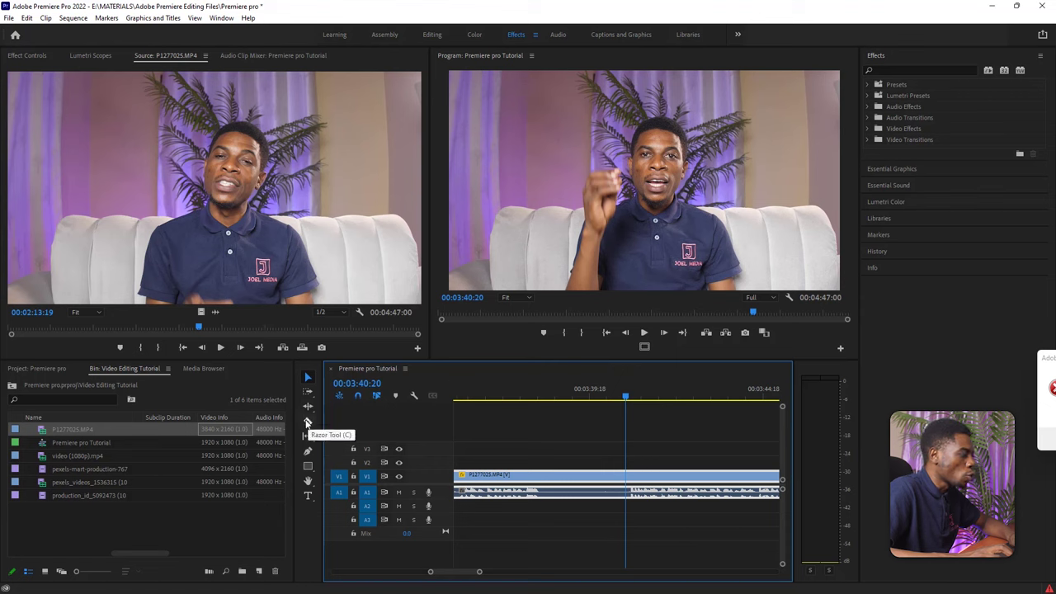
Step: Razor P1277025.MP4 at 00:03:40:20 and four more points, then return to the Selection tool
{"action": "left_click", "coordinate": [306, 377]}
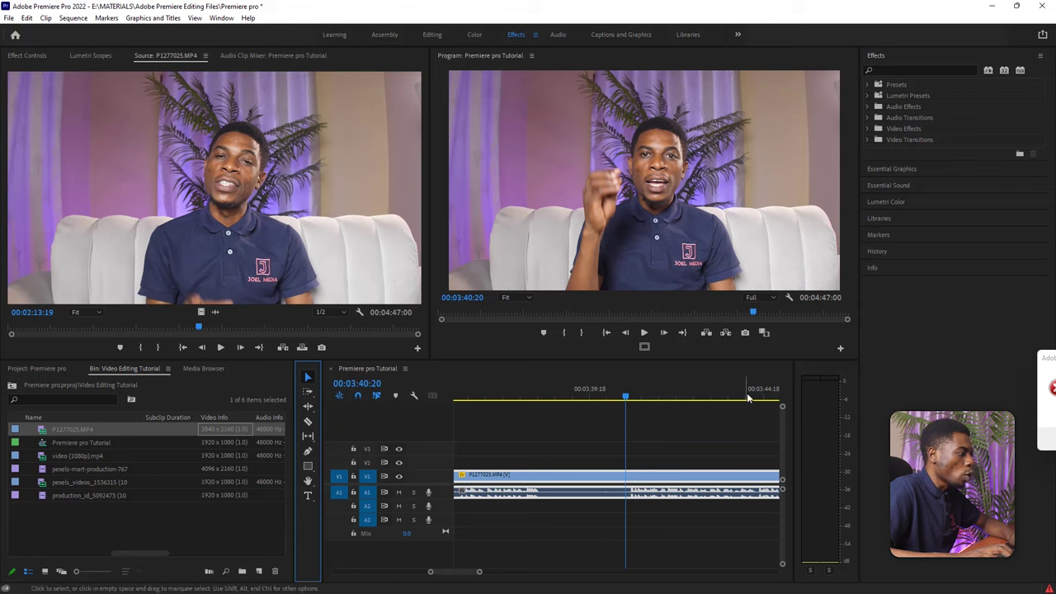
{"action": "left_click", "coordinate": [308, 422]}
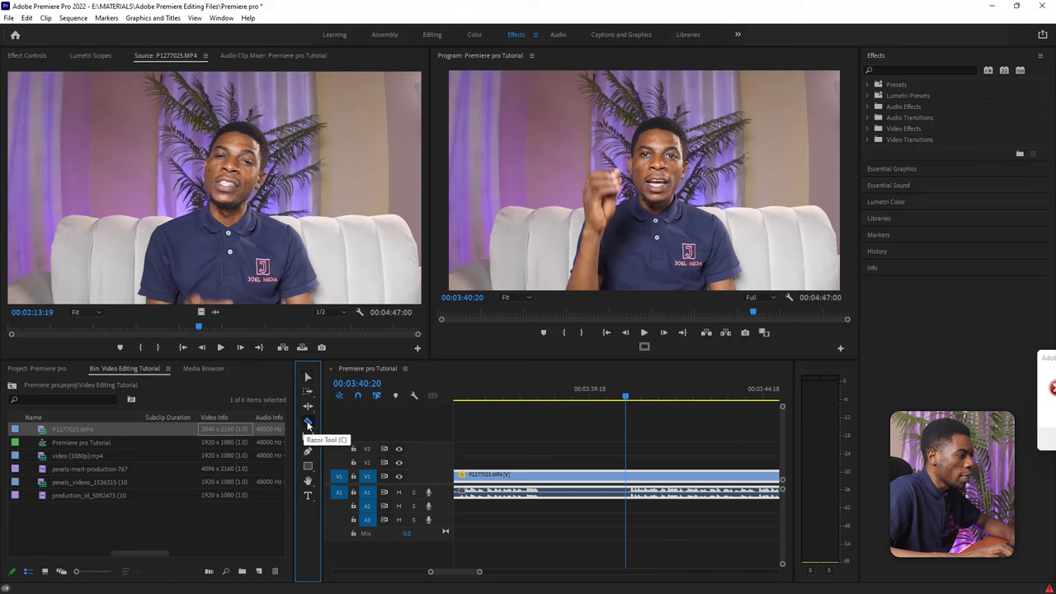
{"action": "left_click", "coordinate": [629, 482]}
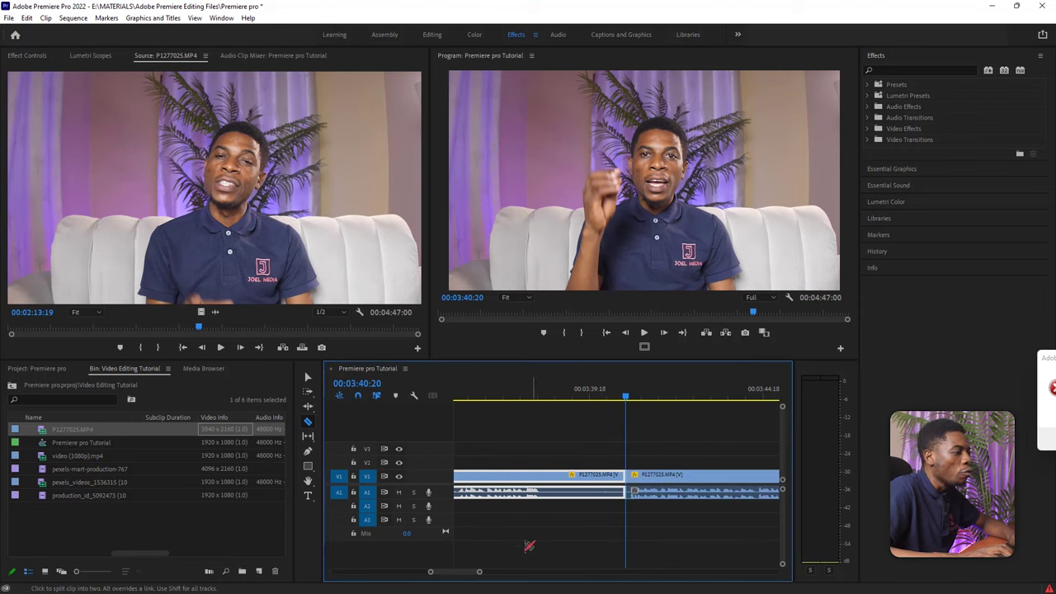
{"action": "left_click_drag", "start_coordinate": [480, 575], "coordinate": [591, 571]}
{"action": "left_click", "coordinate": [508, 485]}
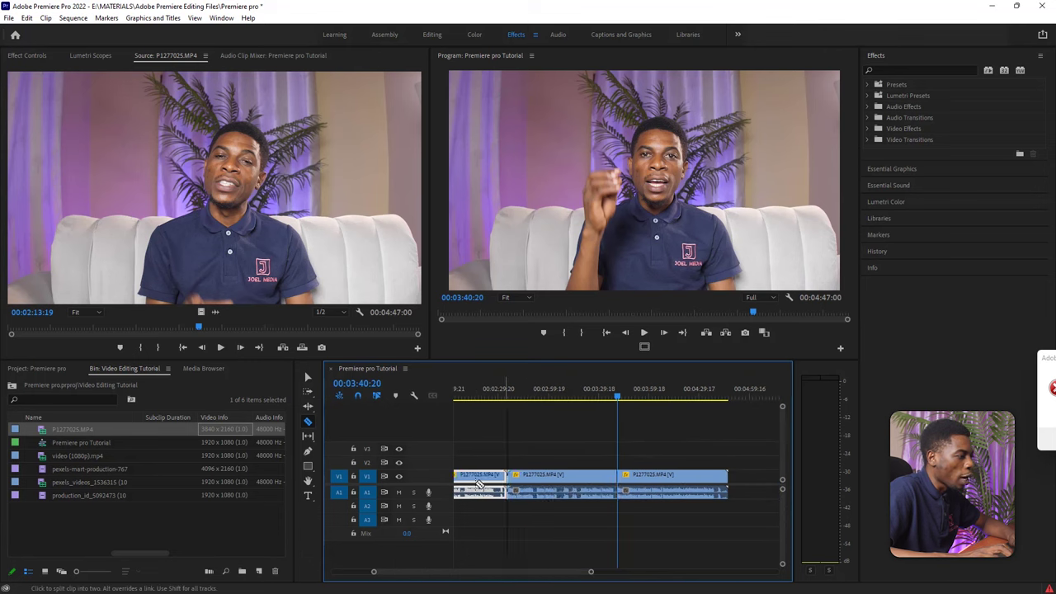
{"action": "left_click", "coordinate": [470, 483]}
{"action": "left_click", "coordinate": [562, 483]}
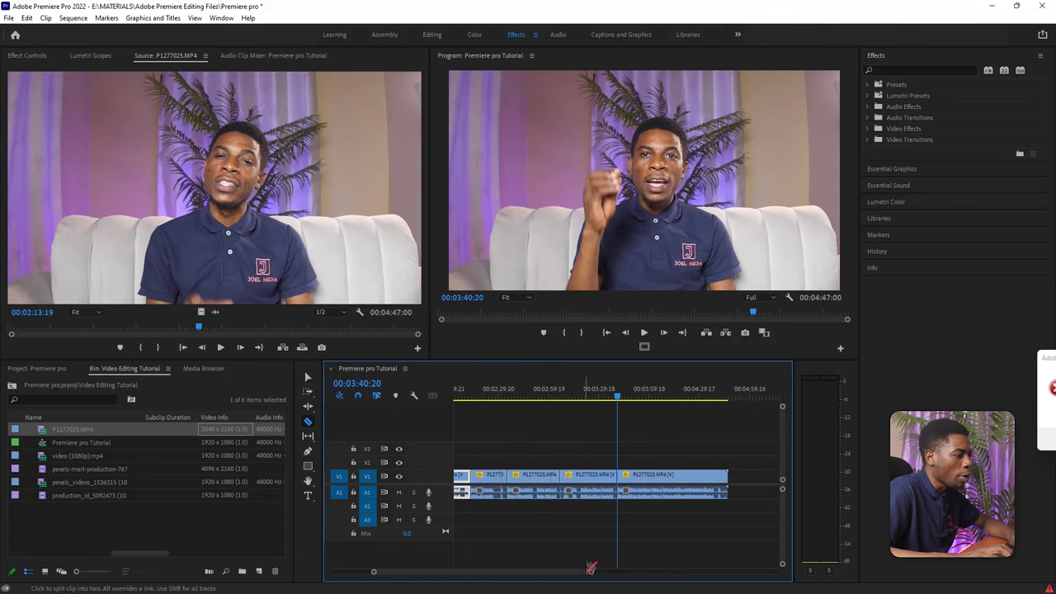
{"action": "left_click_drag", "start_coordinate": [591, 570], "coordinate": [669, 571]}
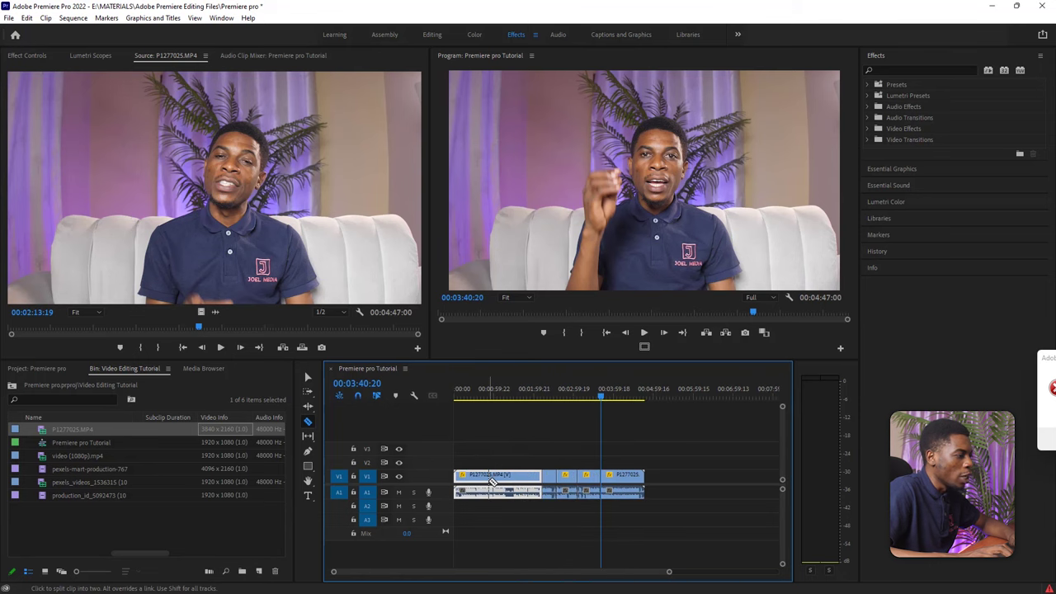
{"action": "left_click", "coordinate": [488, 482]}
{"action": "key", "text": "v"}
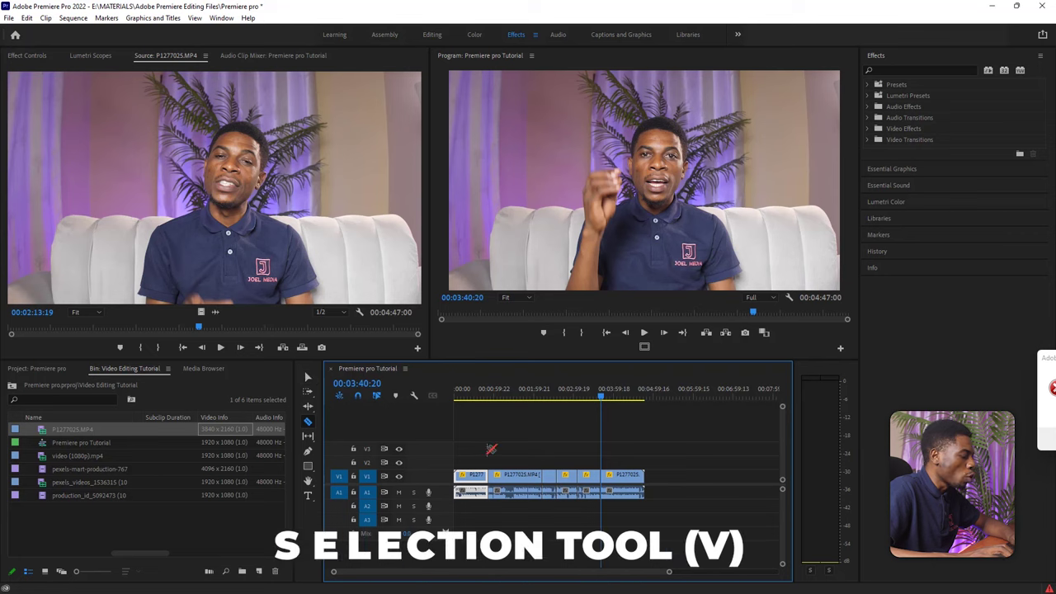
{"action": "left_click", "coordinate": [309, 376]}
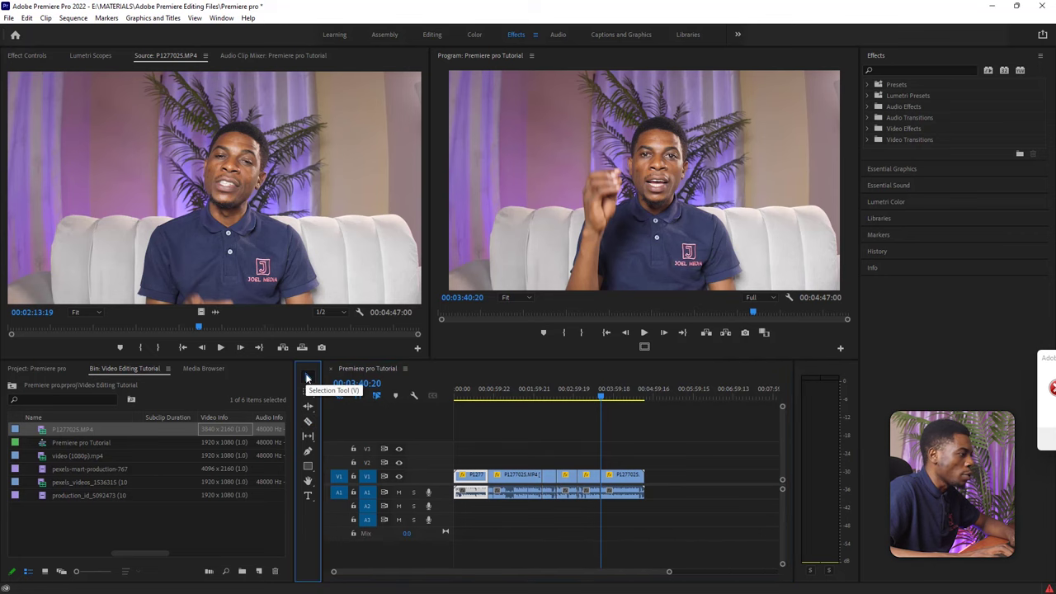
Step: Delete the first piece, the piece after the first cut and the short unwanted pieces
{"action": "left_click", "coordinate": [511, 482]}
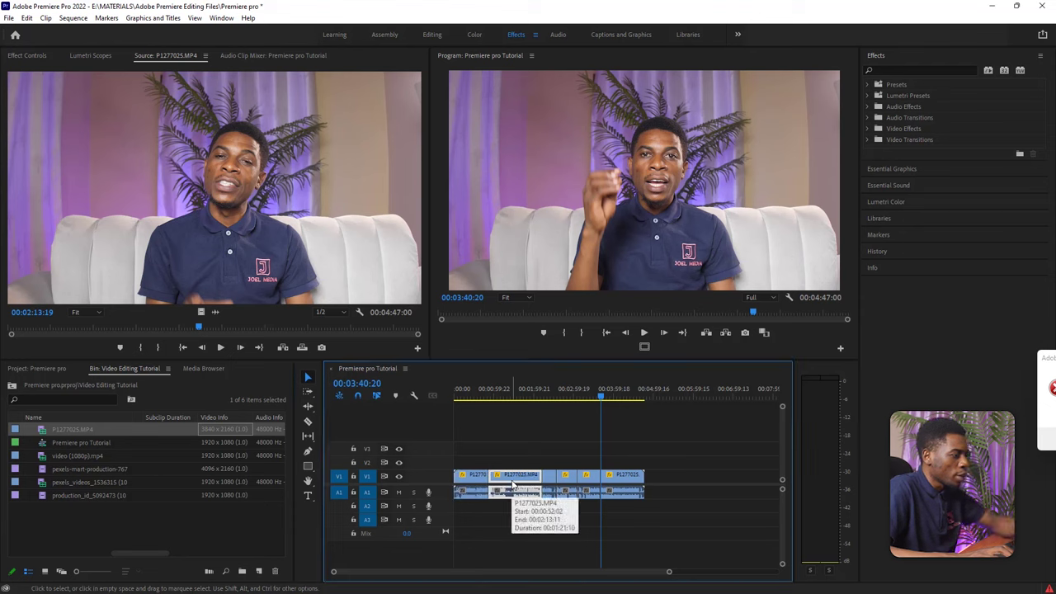
{"action": "key", "text": "Delete"}
{"action": "left_click", "coordinate": [474, 484]}
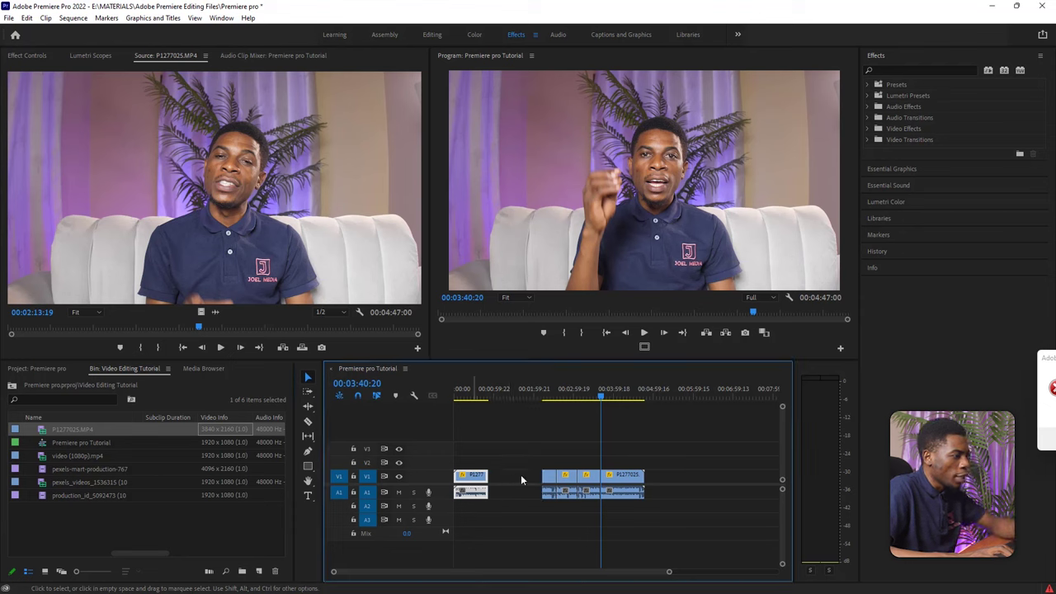
{"action": "key", "text": "Delete"}
{"action": "left_click", "coordinate": [549, 478]}
{"action": "key", "text": "Delete"}
{"action": "left_click", "coordinate": [564, 480]}
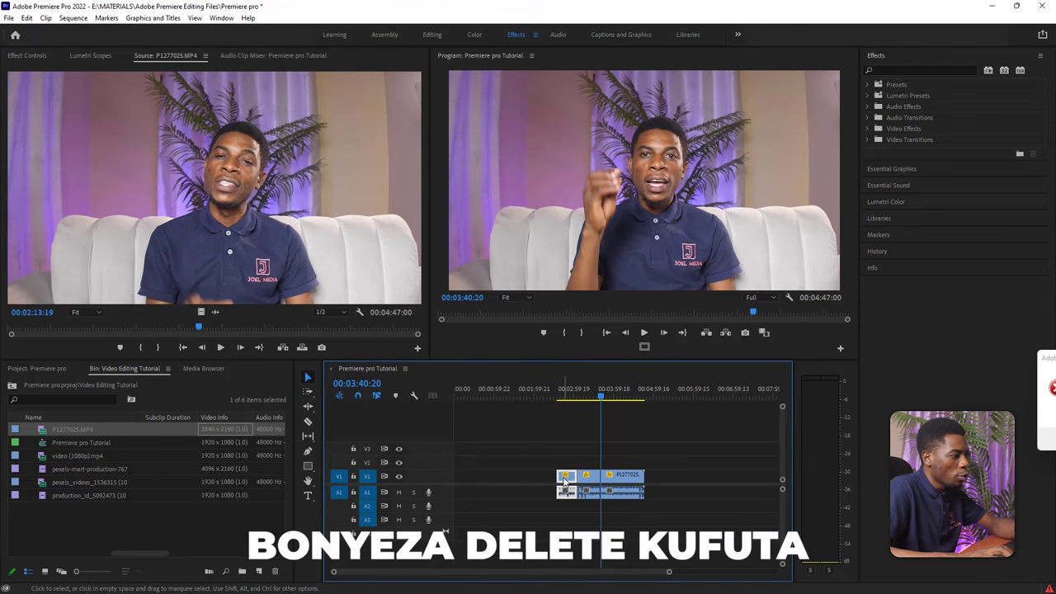
{"action": "key", "text": "Delete"}
{"action": "left_click", "coordinate": [588, 480]}
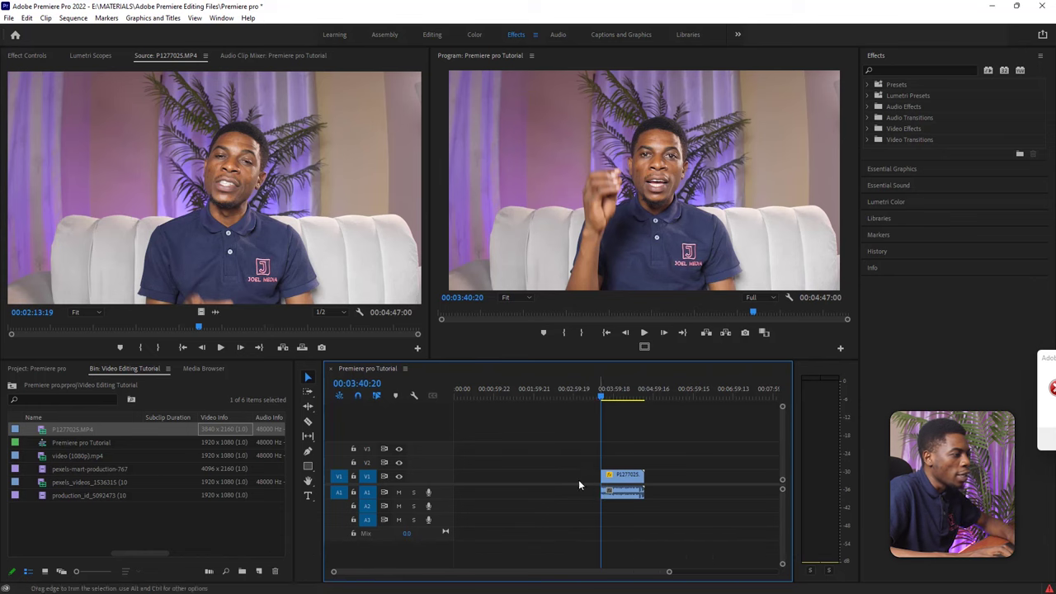
Step: Ripple Delete the leftover gap so the remaining 1:06 clip starts at zero, then scrub through it
{"action": "left_click", "coordinate": [471, 394]}
{"action": "key", "text": "Home"}
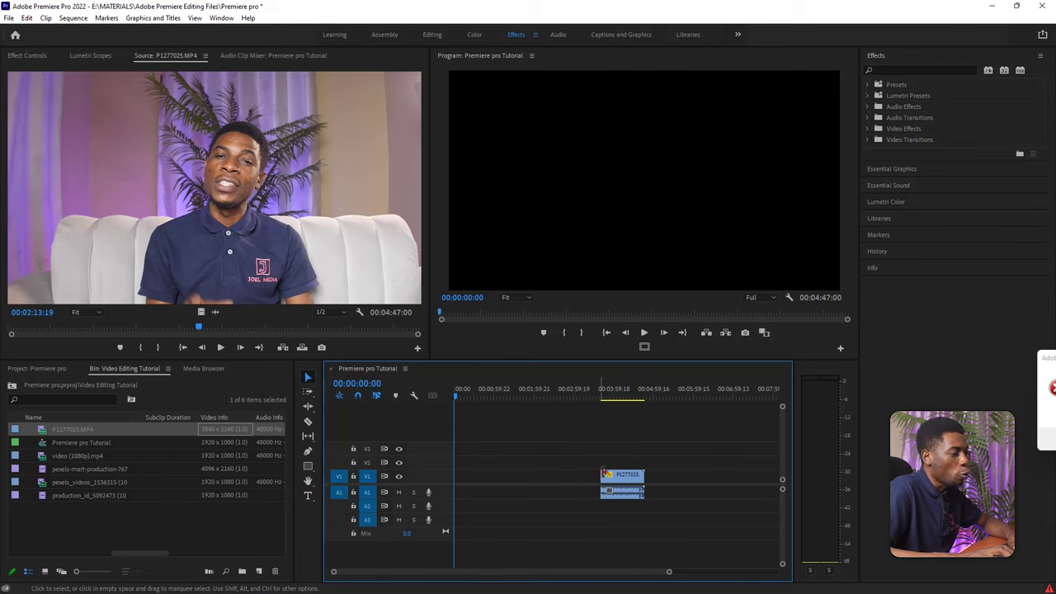
{"action": "left_click", "coordinate": [503, 477]}
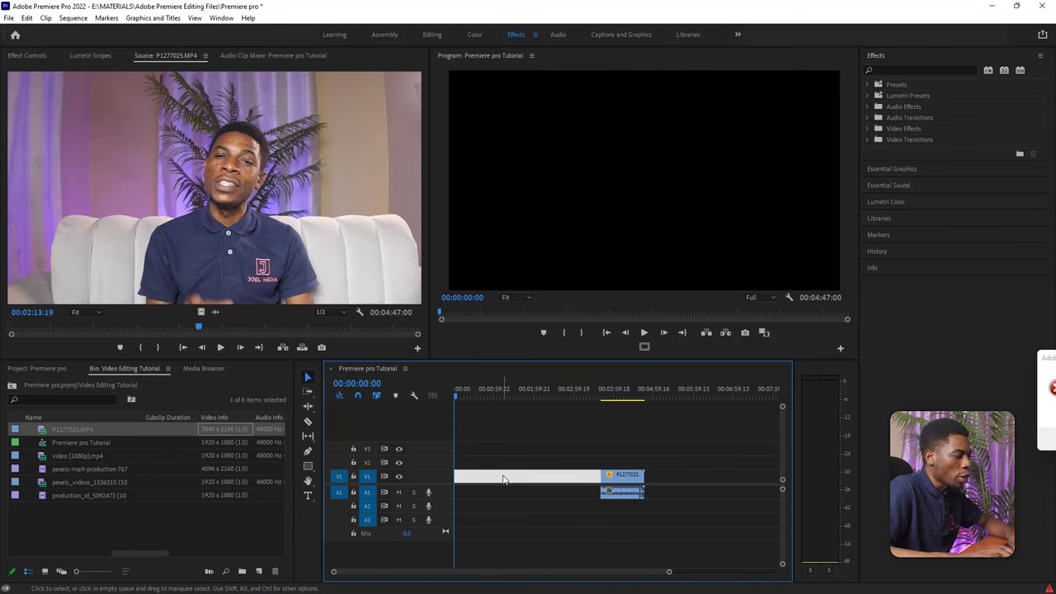
{"action": "right_click", "coordinate": [503, 479]}
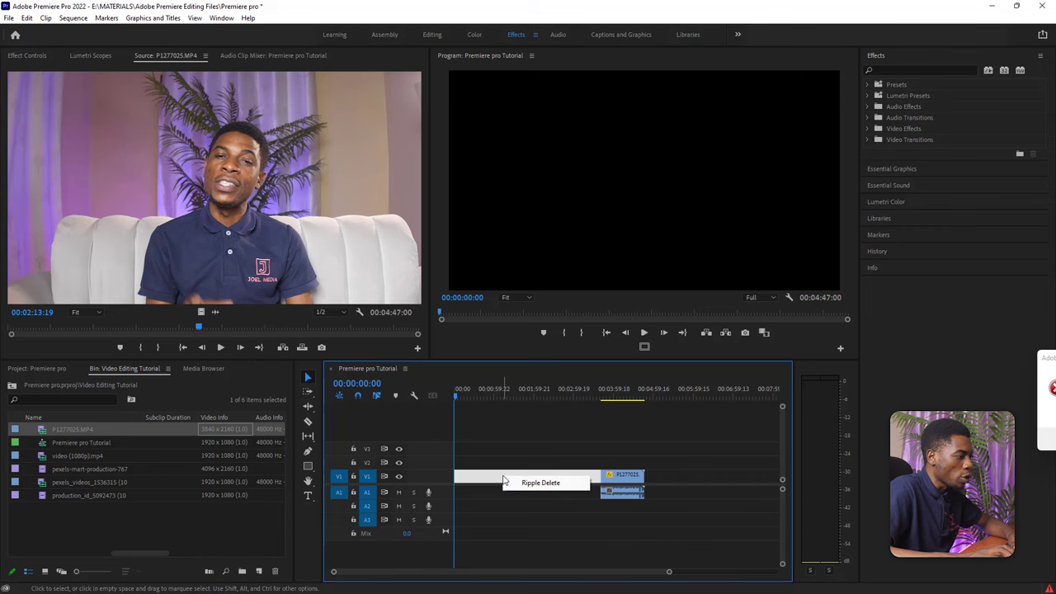
{"action": "left_click", "coordinate": [540, 482]}
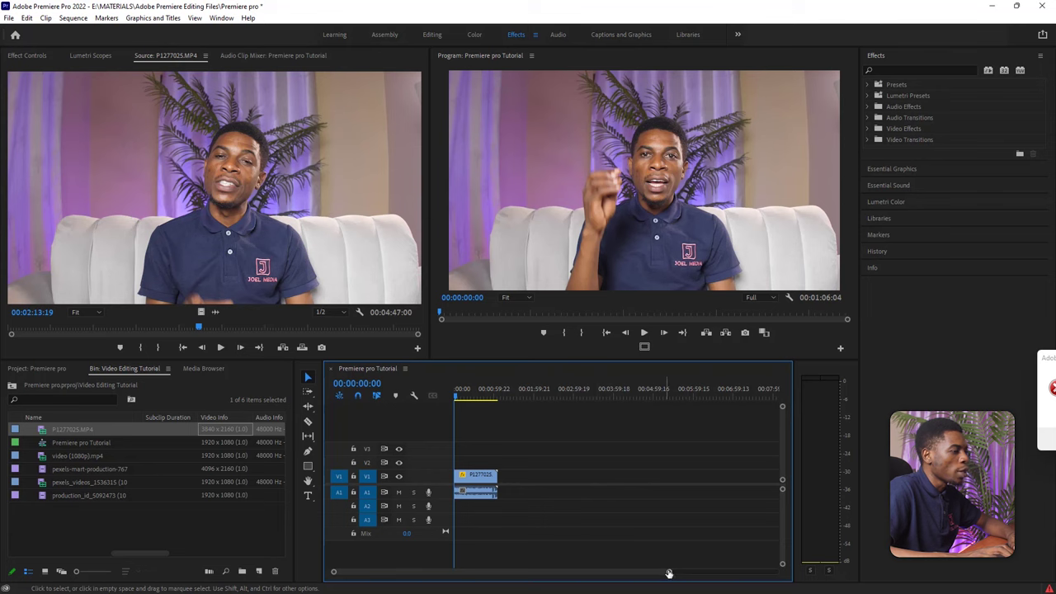
{"action": "scroll", "coordinate": [561, 574], "scroll_direction": "up", "scroll_amount": 5}
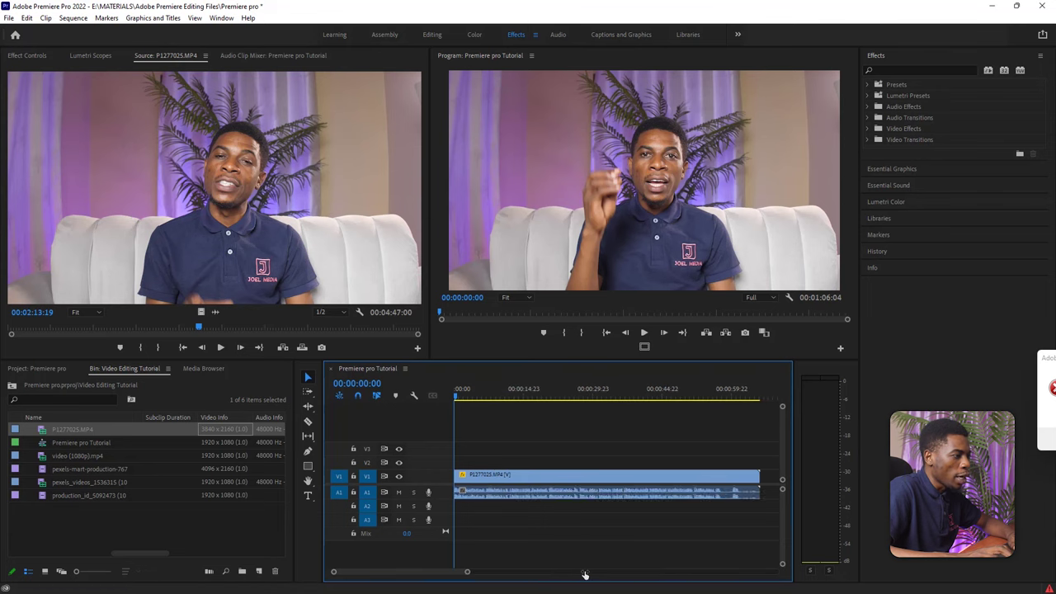
{"action": "left_click_drag", "start_coordinate": [456, 396], "coordinate": [715, 394]}
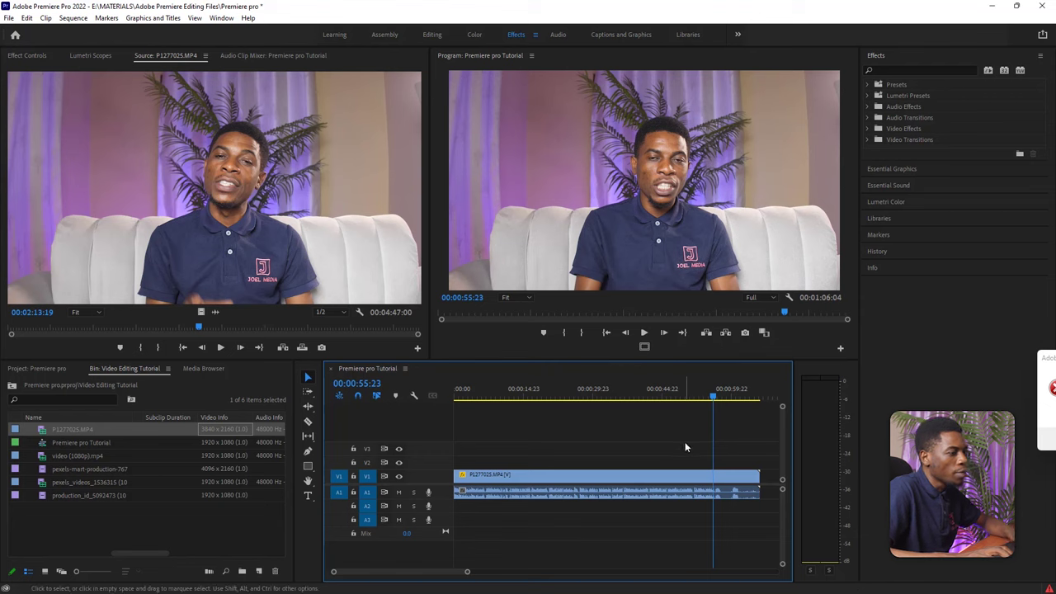
Step: Play the sequence, then razor the talking-head clip at 00:00:57:16
{"action": "key", "text": "space"}
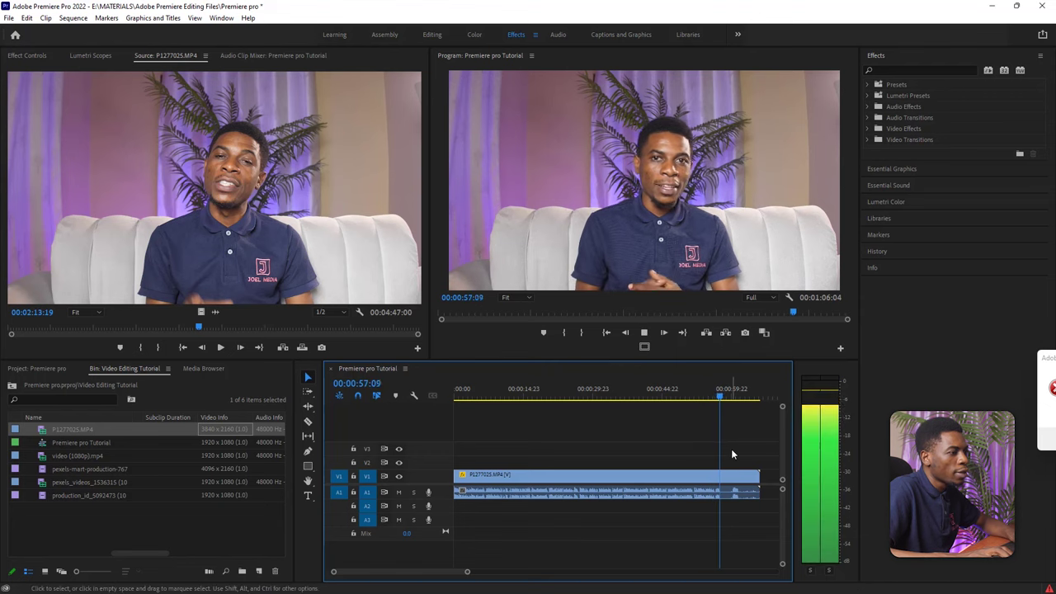
{"action": "key", "text": "space"}
{"action": "left_click_drag", "start_coordinate": [467, 571], "coordinate": [441, 572]}
{"action": "left_click_drag", "start_coordinate": [621, 397], "coordinate": [618, 396]}
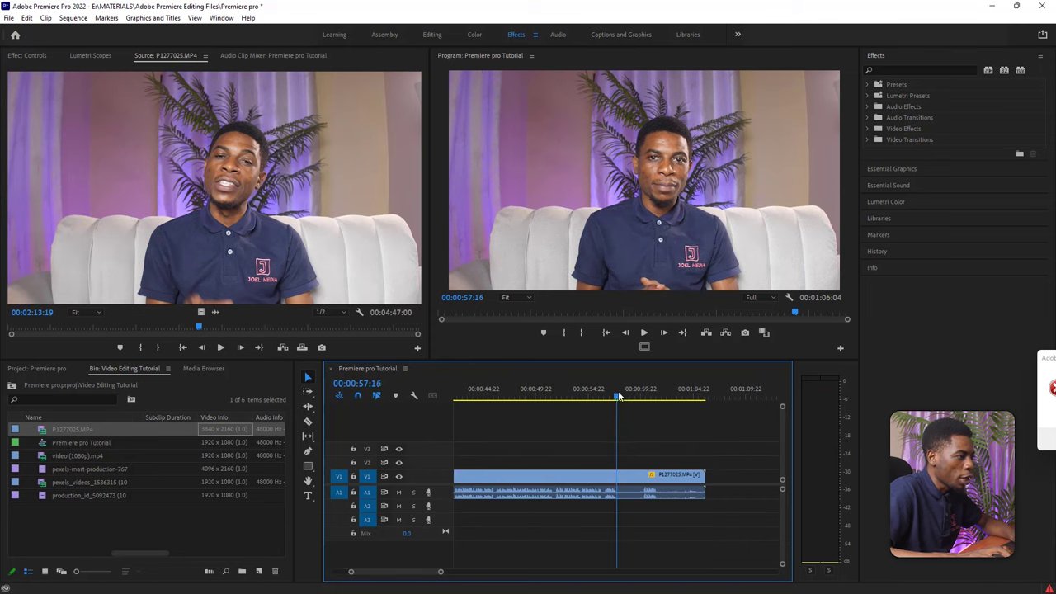
{"action": "left_click", "coordinate": [308, 422]}
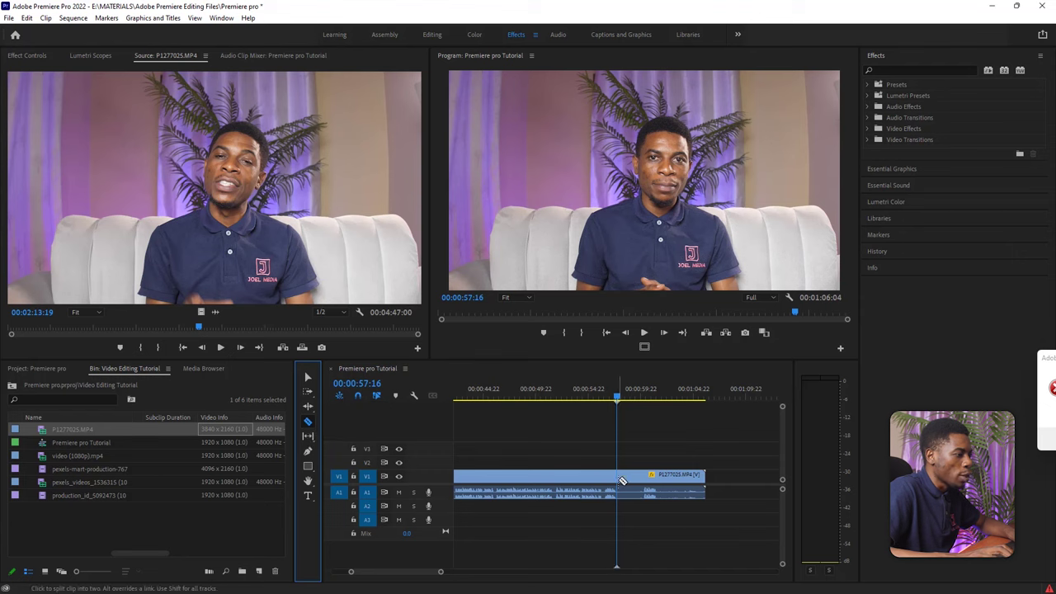
{"action": "left_click", "coordinate": [623, 480]}
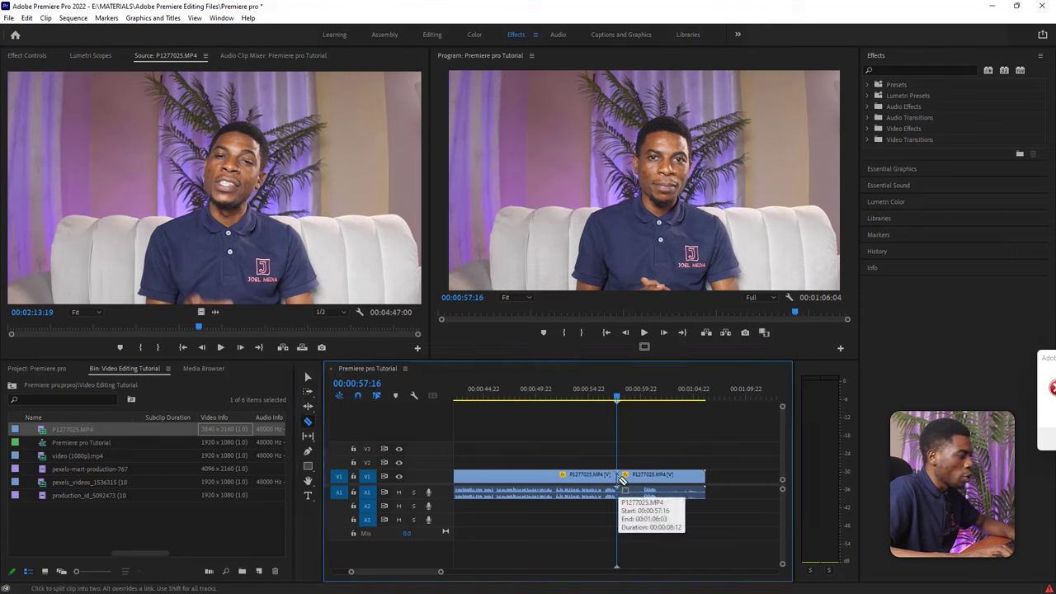
Step: Delete the tail after the cut so the sequence ends at 00:00:57:16
{"action": "left_click", "coordinate": [307, 377]}
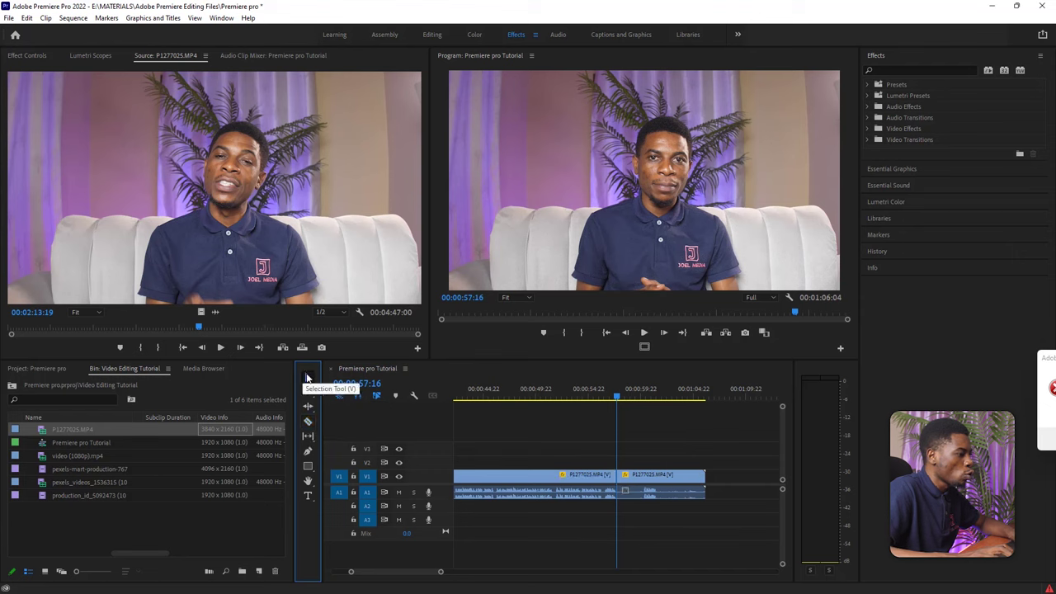
{"action": "left_click", "coordinate": [656, 482]}
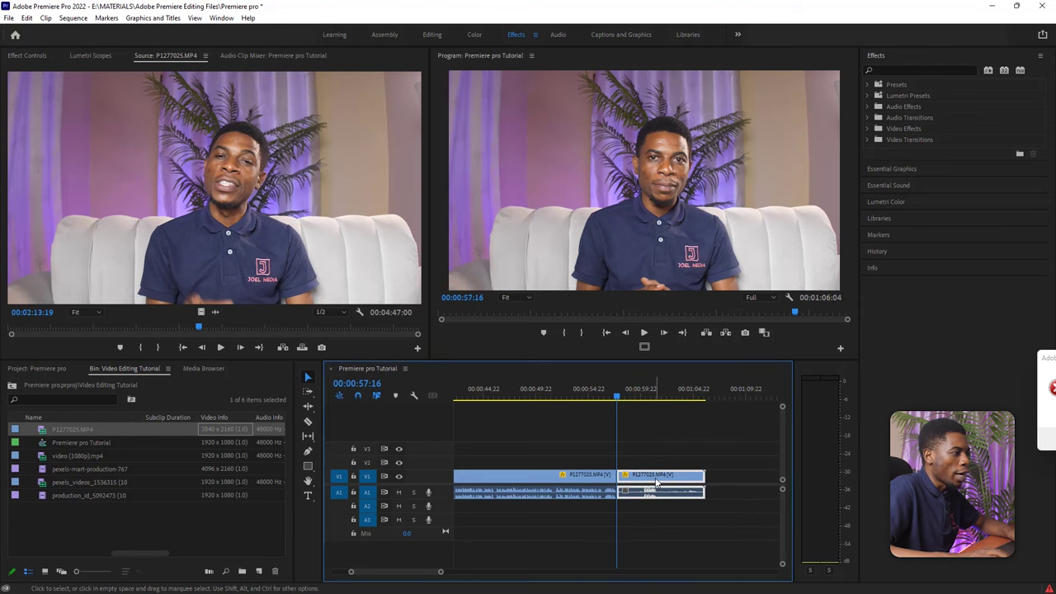
{"action": "right_click", "coordinate": [656, 483]}
{"action": "left_click", "coordinate": [695, 80]}
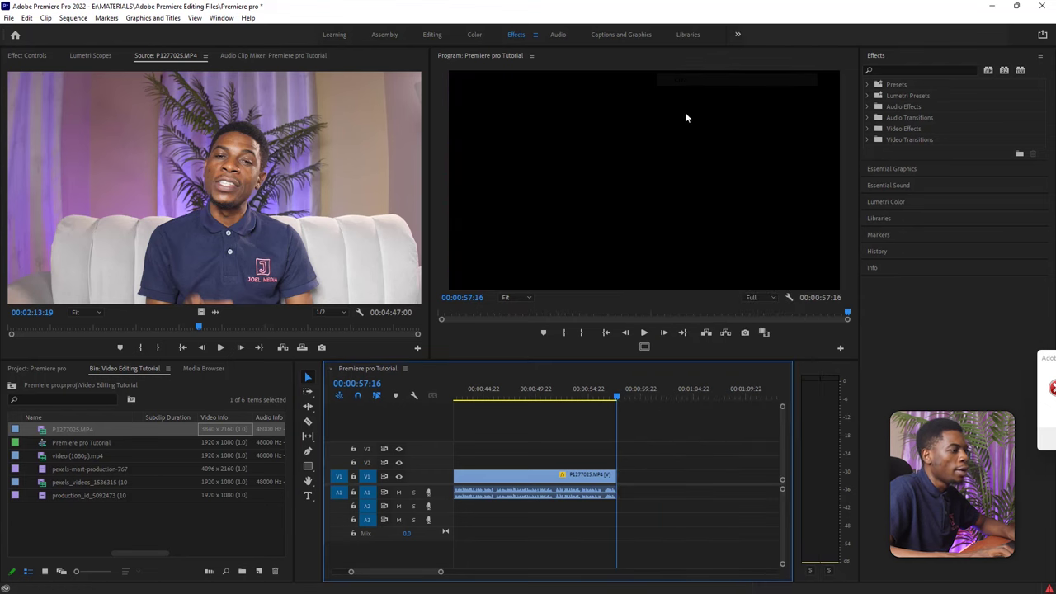
{"action": "key", "text": "ctrl+z"}
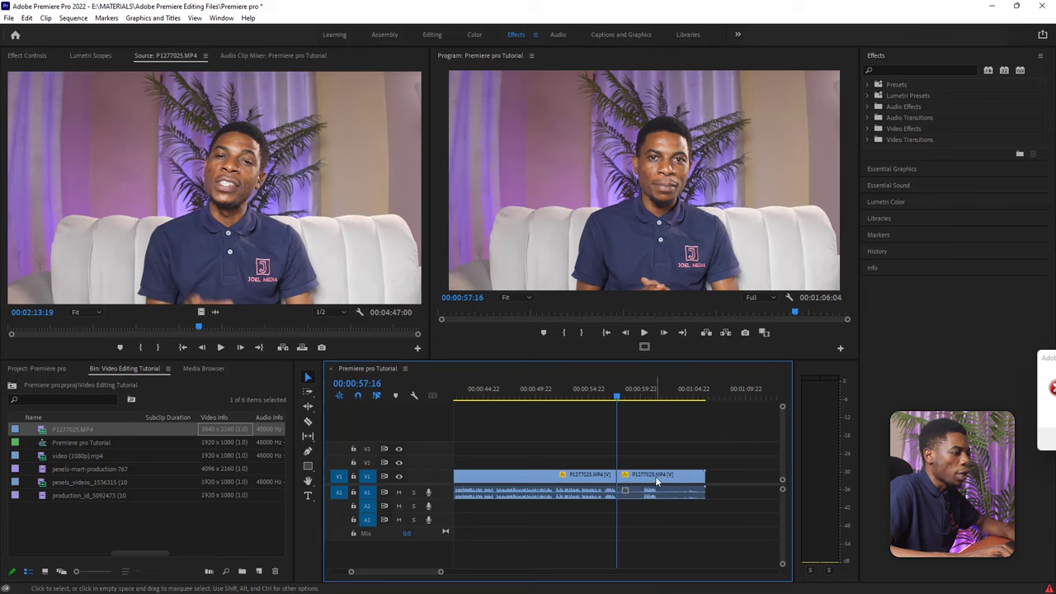
{"action": "left_click", "coordinate": [657, 482]}
{"action": "key", "text": "Delete"}
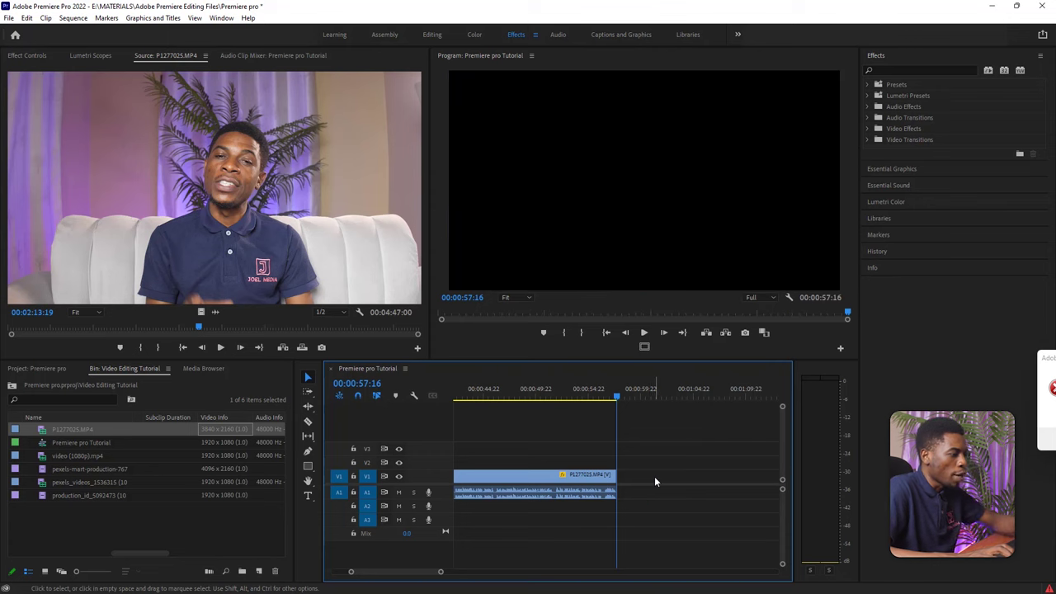
{"action": "key", "text": "ctrl+z"}
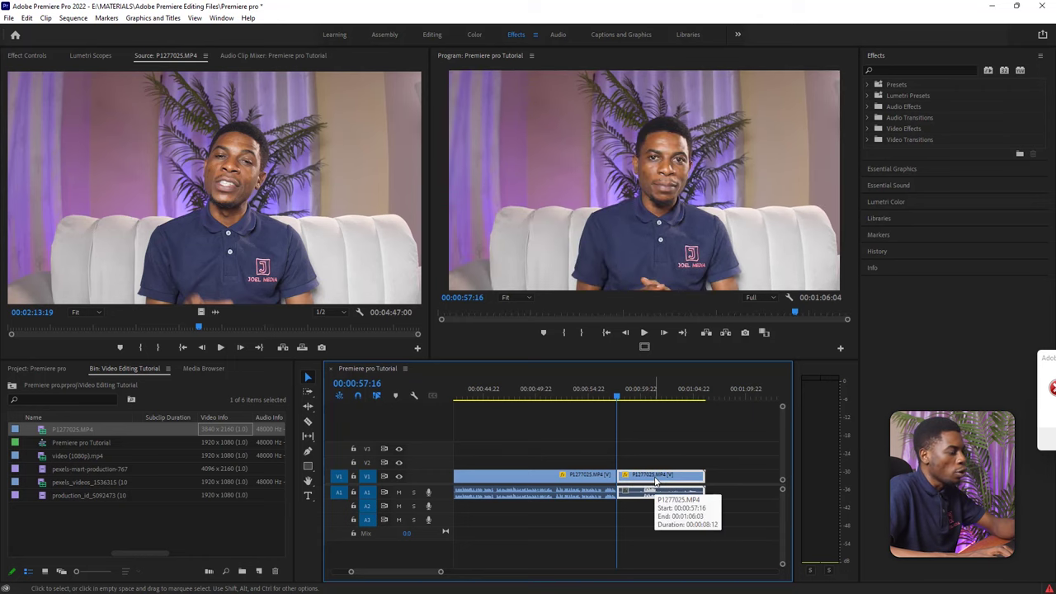
{"action": "key", "text": "Delete"}
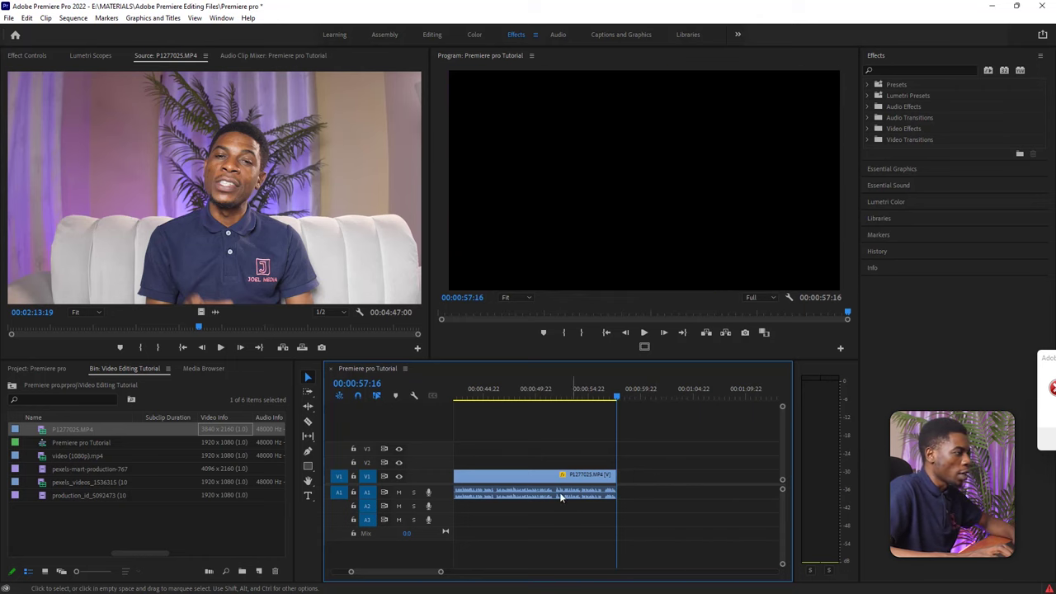
{"action": "left_click_drag", "start_coordinate": [441, 574], "coordinate": [602, 572]}
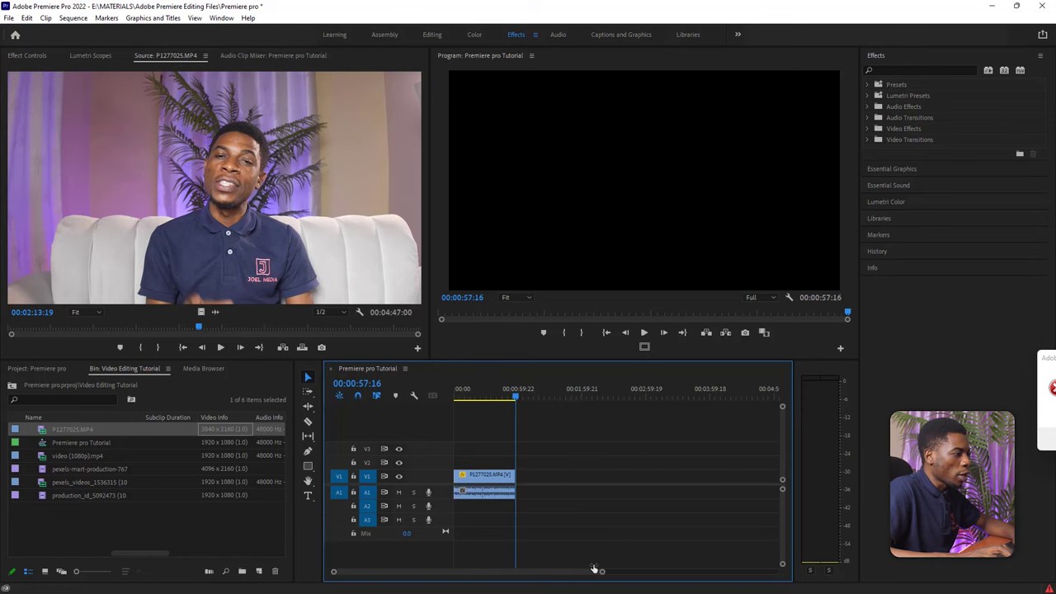
{"action": "left_click", "coordinate": [481, 393]}
{"action": "left_click_drag", "start_coordinate": [482, 393], "coordinate": [440, 396]}
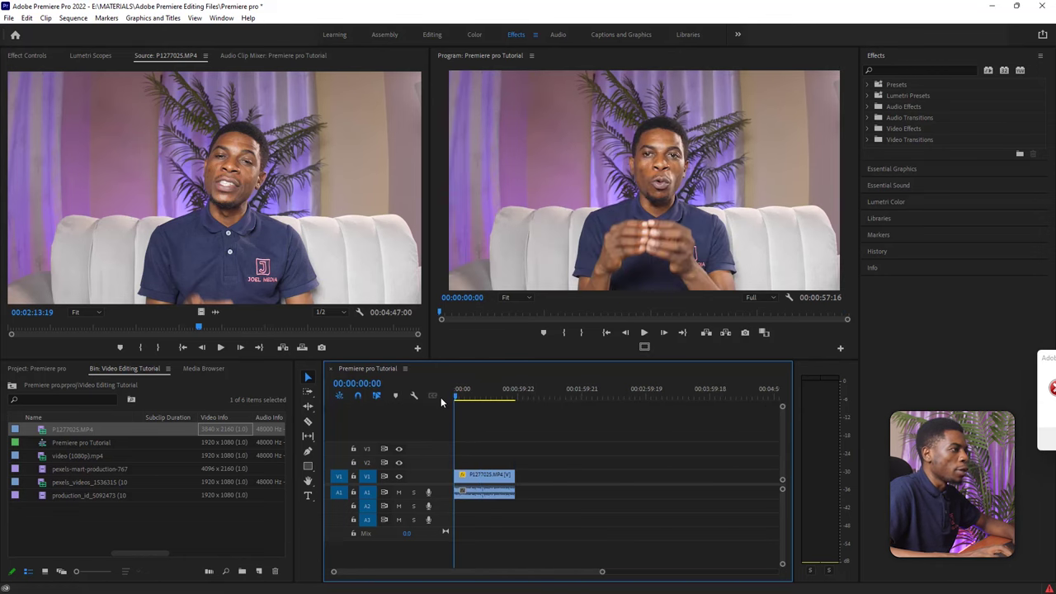
Step: Park the playhead near two seconds in and switch the Project bin to Icon View
{"action": "left_click_drag", "start_coordinate": [602, 573], "coordinate": [455, 572]}
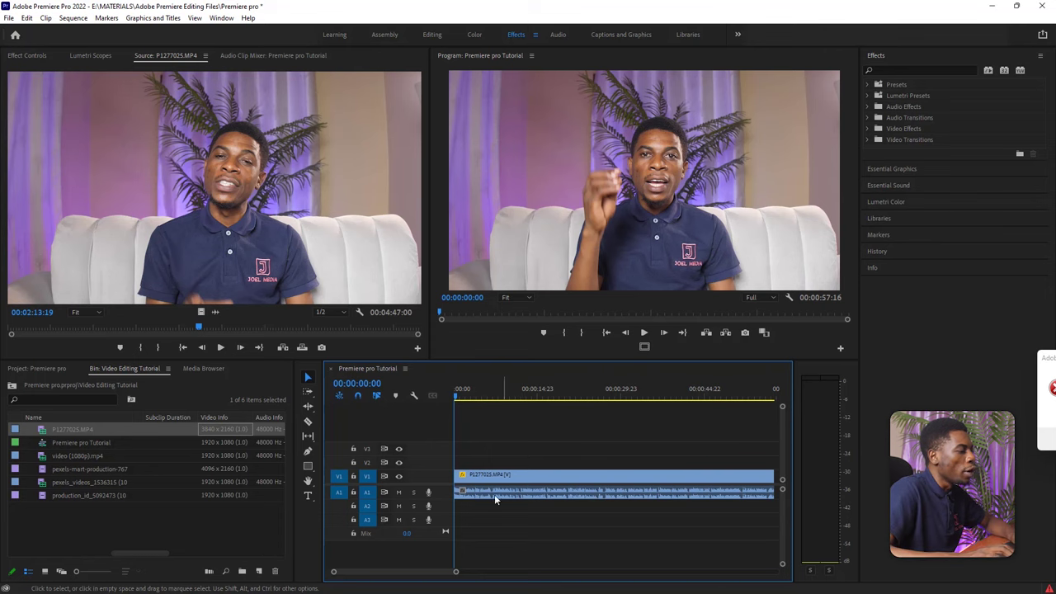
{"action": "left_click_drag", "start_coordinate": [456, 575], "coordinate": [414, 572]}
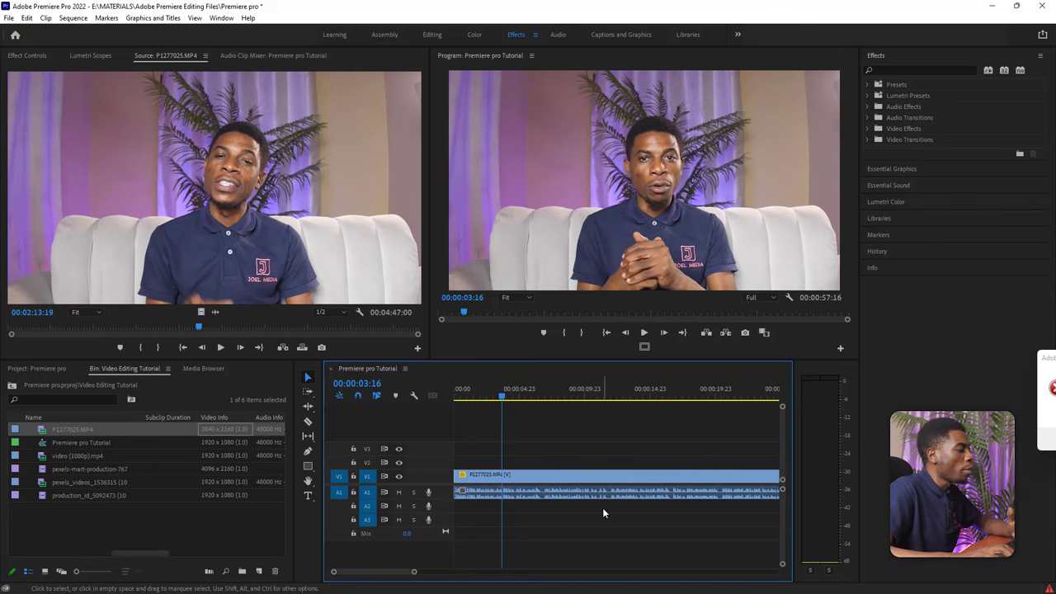
{"action": "left_click_drag", "start_coordinate": [503, 399], "coordinate": [489, 399]}
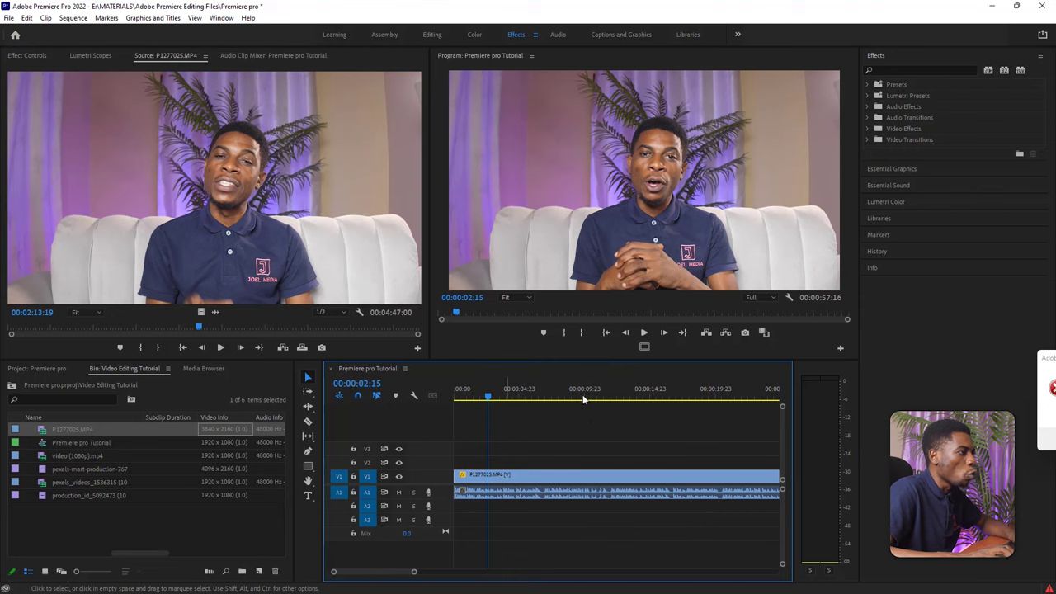
{"action": "left_click", "coordinate": [45, 573]}
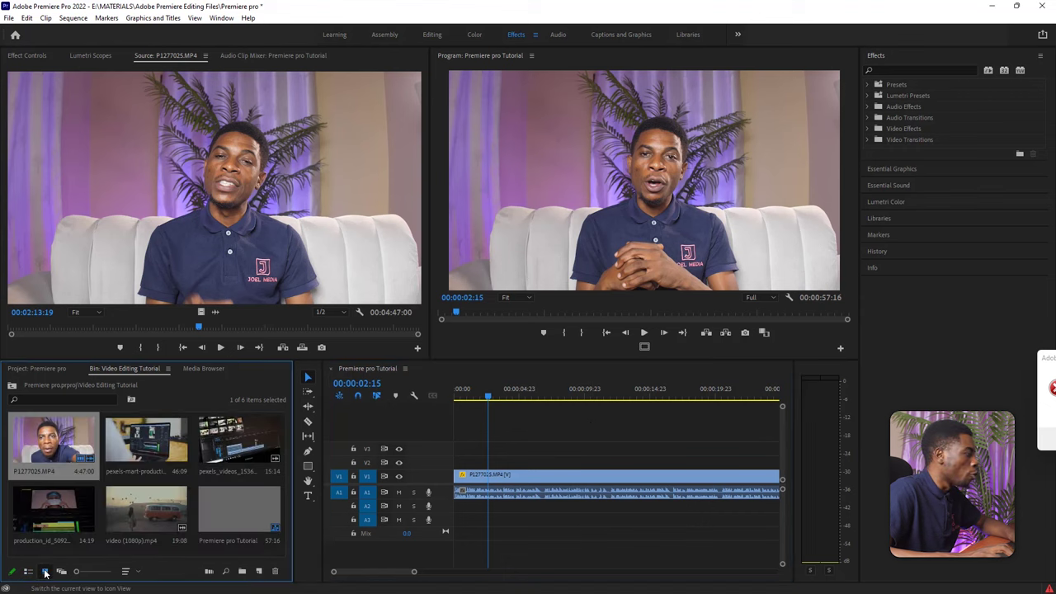
Step: Open pexels_videos_1536315 in the Source monitor and mark In near 00:00:03:18, Out at 00:00:06:25
{"action": "double_click", "coordinate": [237, 443]}
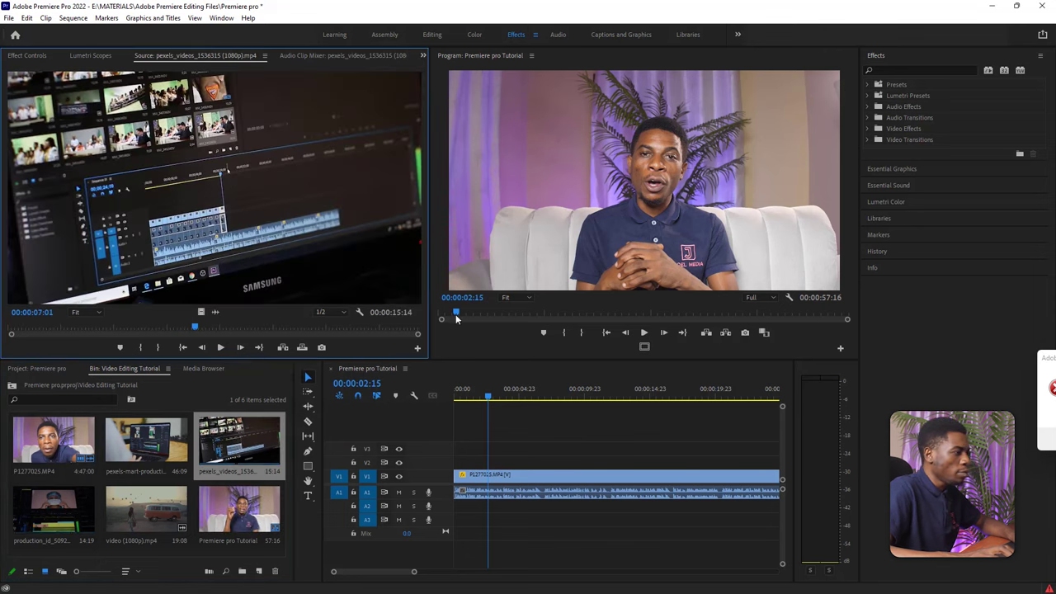
{"action": "left_click", "coordinate": [231, 441]}
{"action": "double_click", "coordinate": [231, 441]}
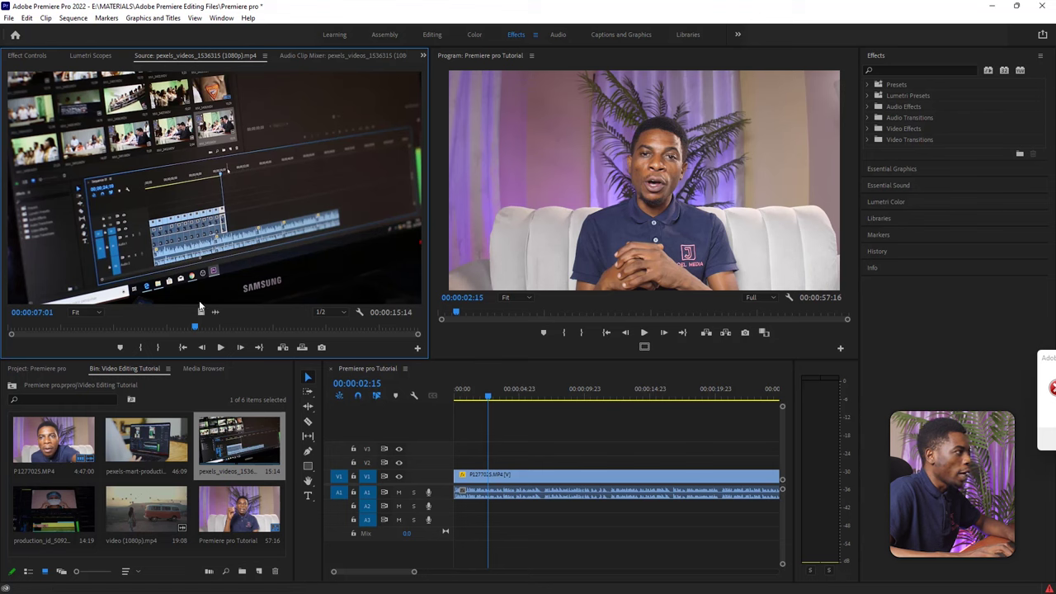
{"action": "left_click_drag", "start_coordinate": [194, 328], "coordinate": [103, 324]}
{"action": "left_click", "coordinate": [138, 347]}
{"action": "key", "text": "space"}
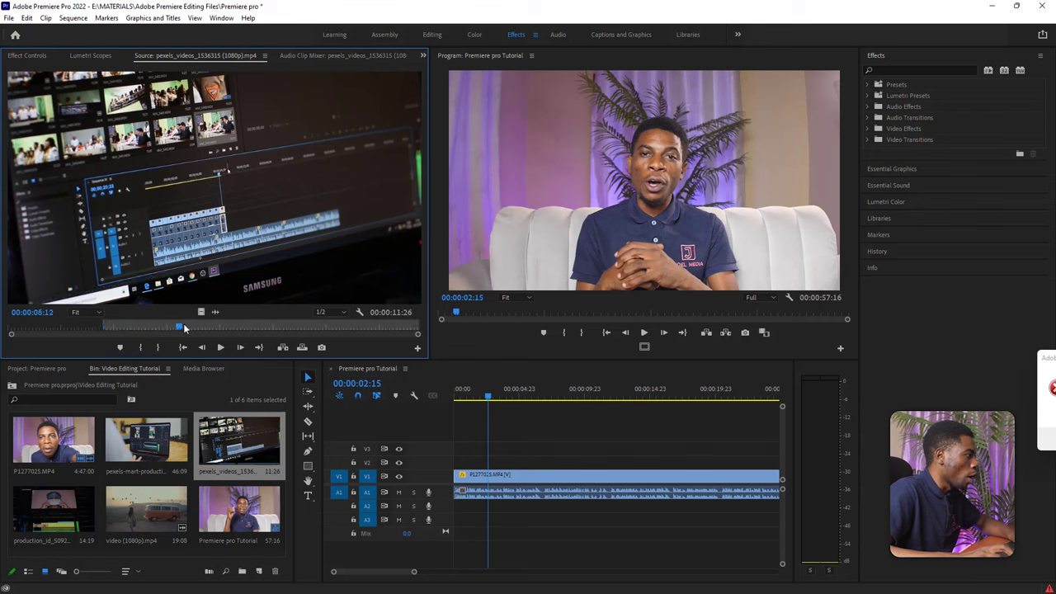
{"action": "left_click_drag", "start_coordinate": [173, 327], "coordinate": [100, 328]}
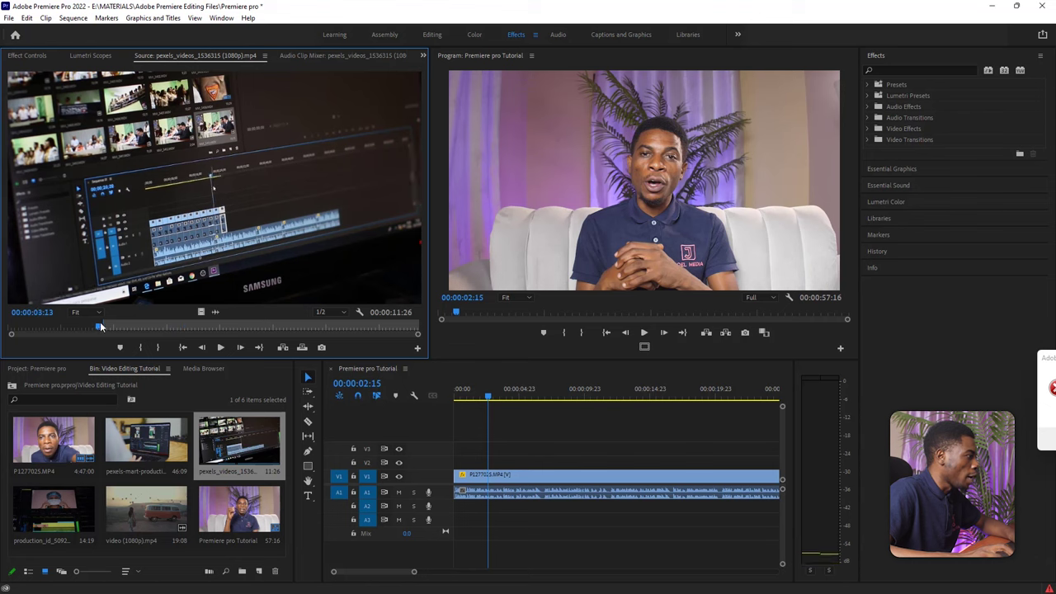
{"action": "left_click", "coordinate": [140, 347]}
{"action": "left_click_drag", "start_coordinate": [104, 327], "coordinate": [189, 327]}
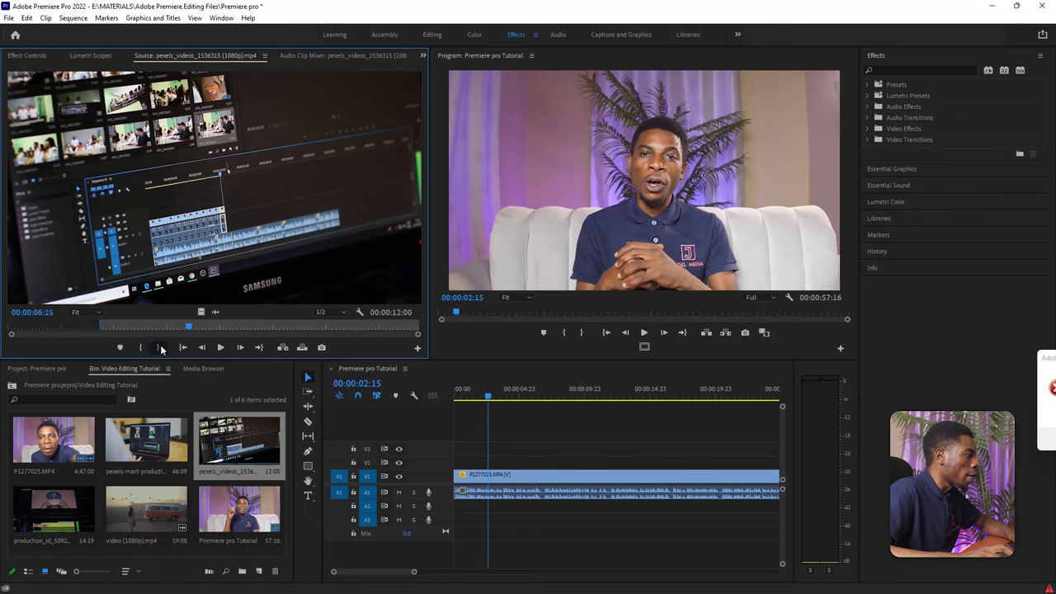
{"action": "left_click", "coordinate": [161, 347]}
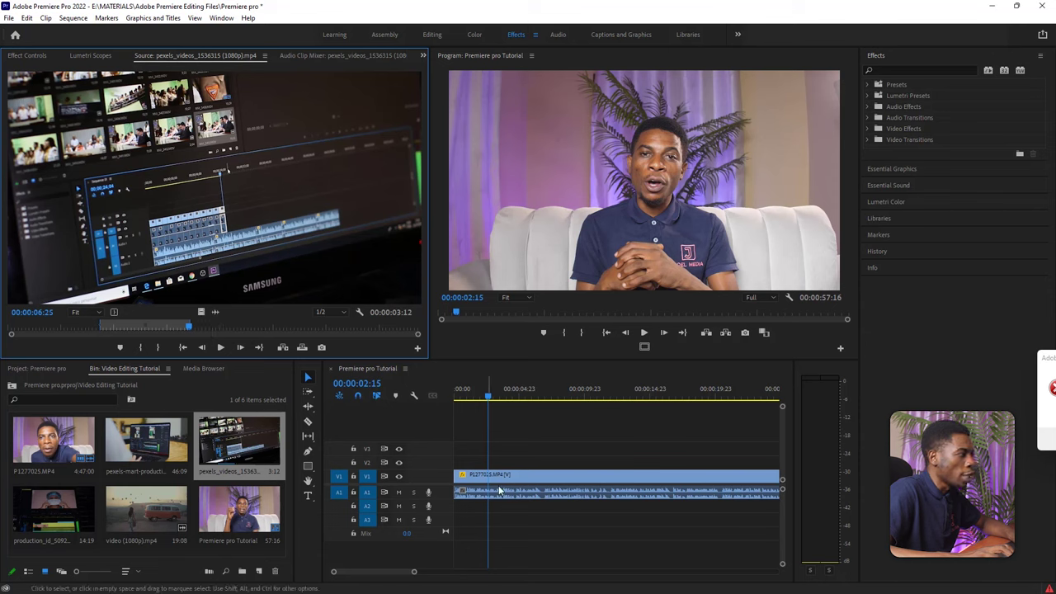
Step: Drag the B-roll video only onto V2 about two seconds in and play it back
{"action": "left_click_drag", "start_coordinate": [199, 312], "coordinate": [497, 463]}
{"action": "left_click_drag", "start_coordinate": [487, 398], "coordinate": [471, 398]}
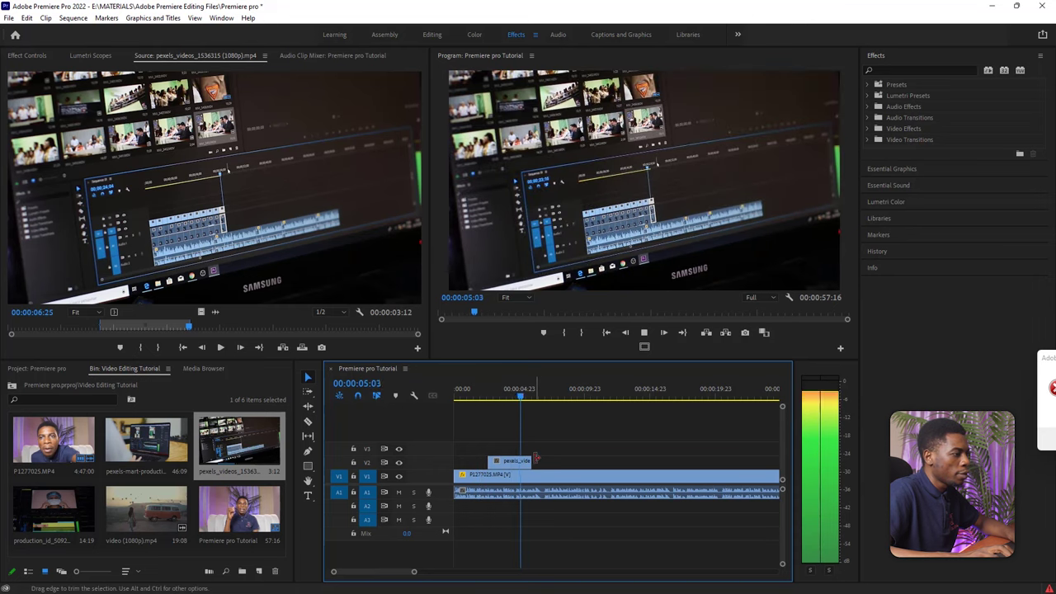
{"action": "key", "text": "space"}
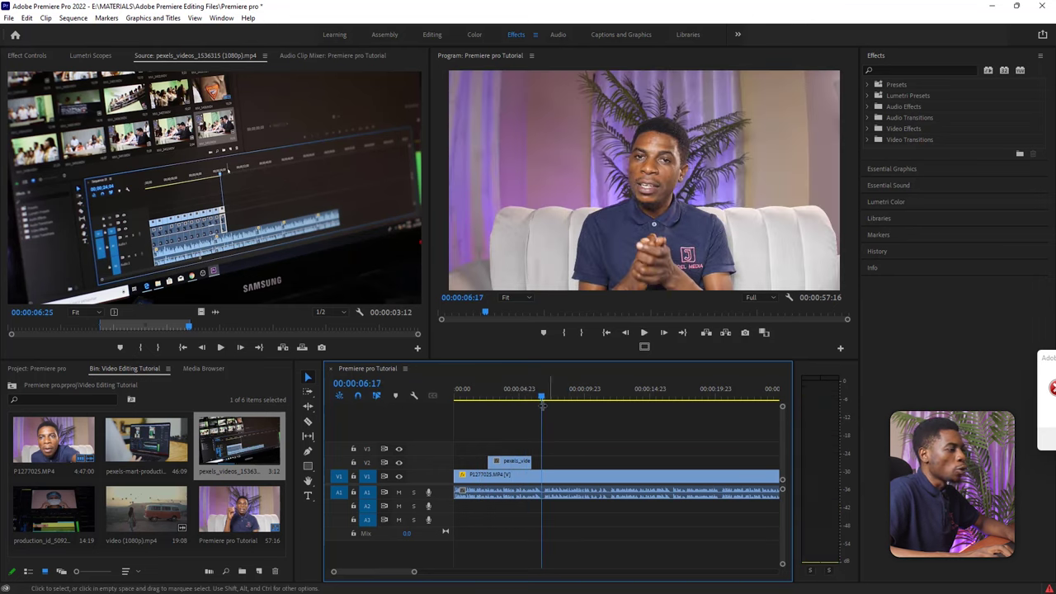
{"action": "double_click", "coordinate": [145, 500]}
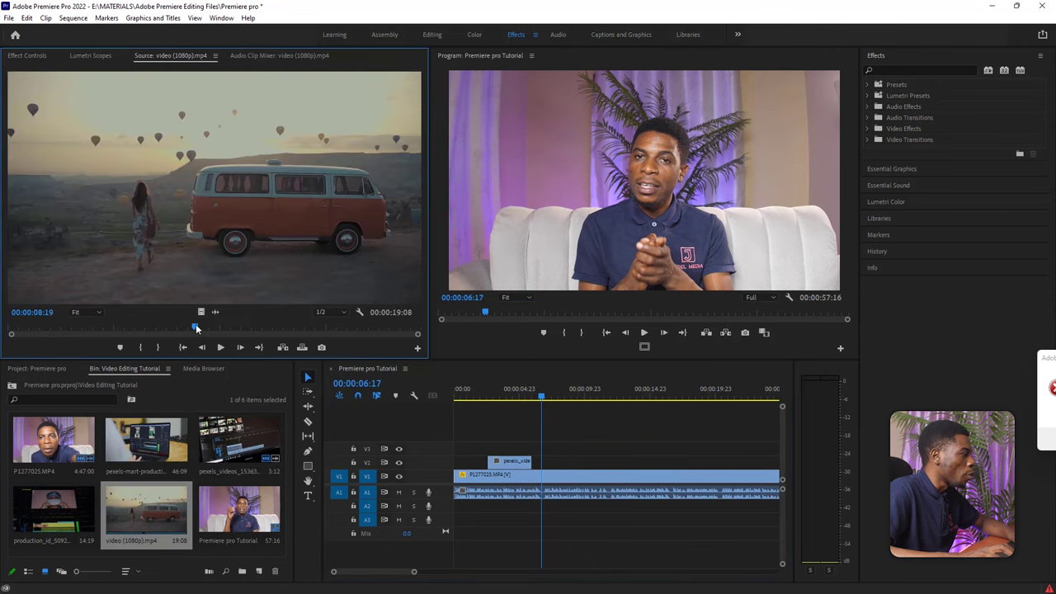
{"action": "left_click_drag", "start_coordinate": [194, 328], "coordinate": [69, 328]}
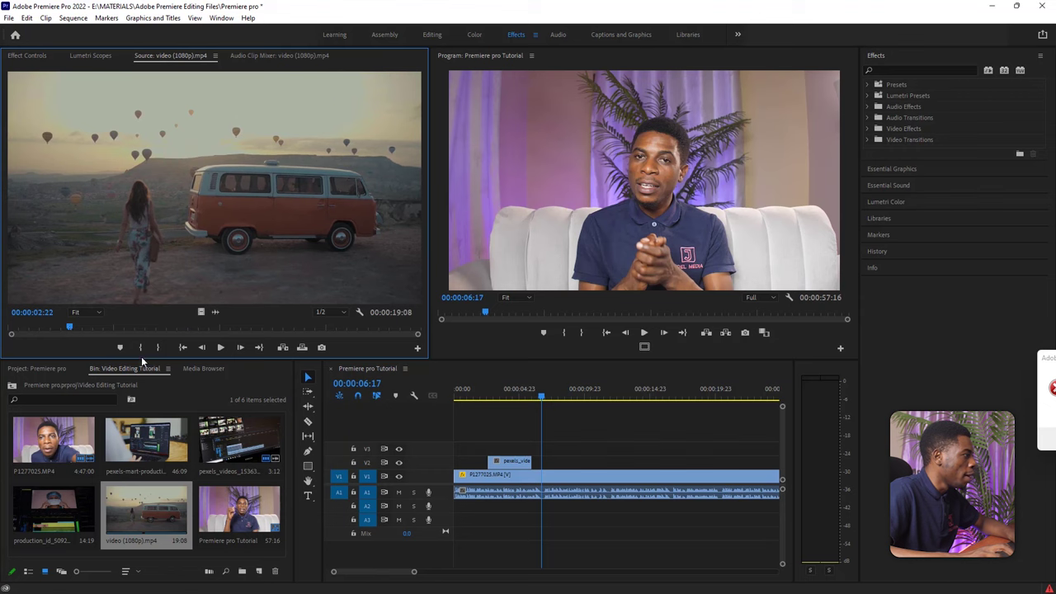
{"action": "left_click", "coordinate": [140, 348]}
{"action": "left_click_drag", "start_coordinate": [71, 328], "coordinate": [277, 328]}
{"action": "left_click", "coordinate": [160, 348]}
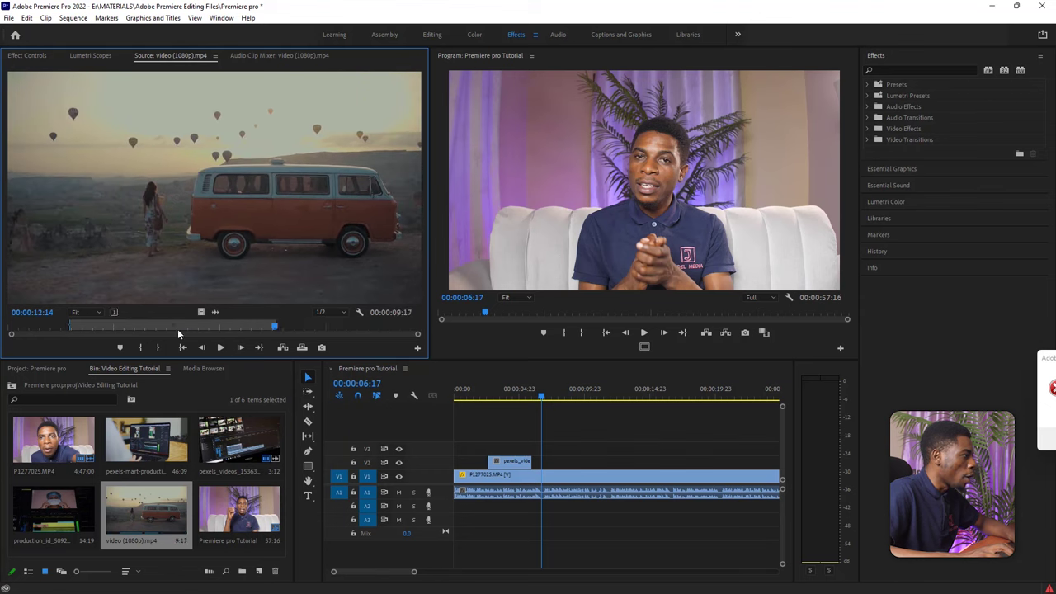
{"action": "left_click_drag", "start_coordinate": [199, 312], "coordinate": [553, 467]}
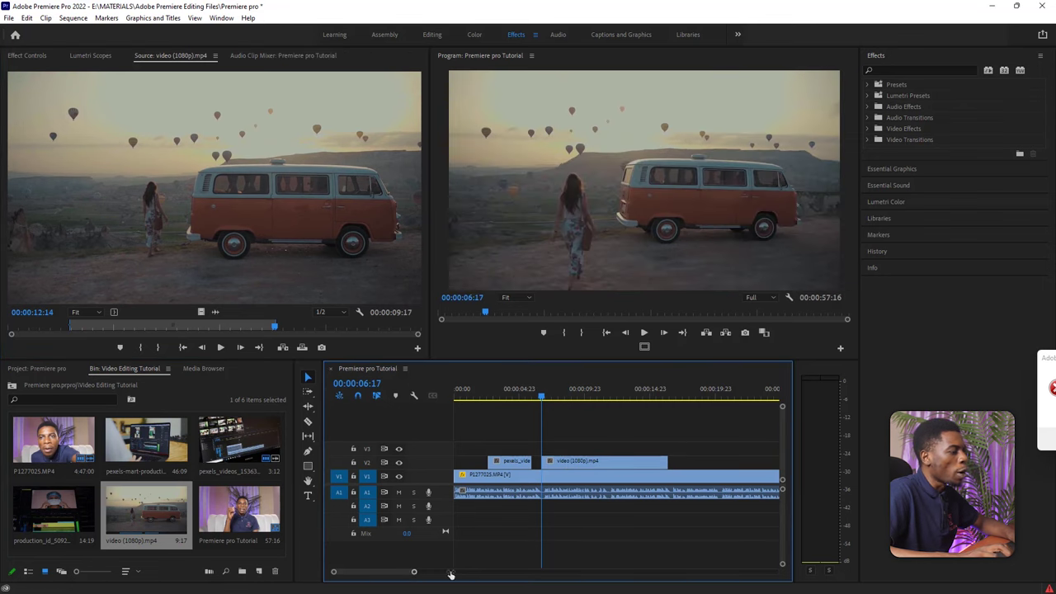
{"action": "left_click_drag", "start_coordinate": [413, 575], "coordinate": [518, 571]}
{"action": "left_click", "coordinate": [462, 397]}
{"action": "key", "text": "space"}
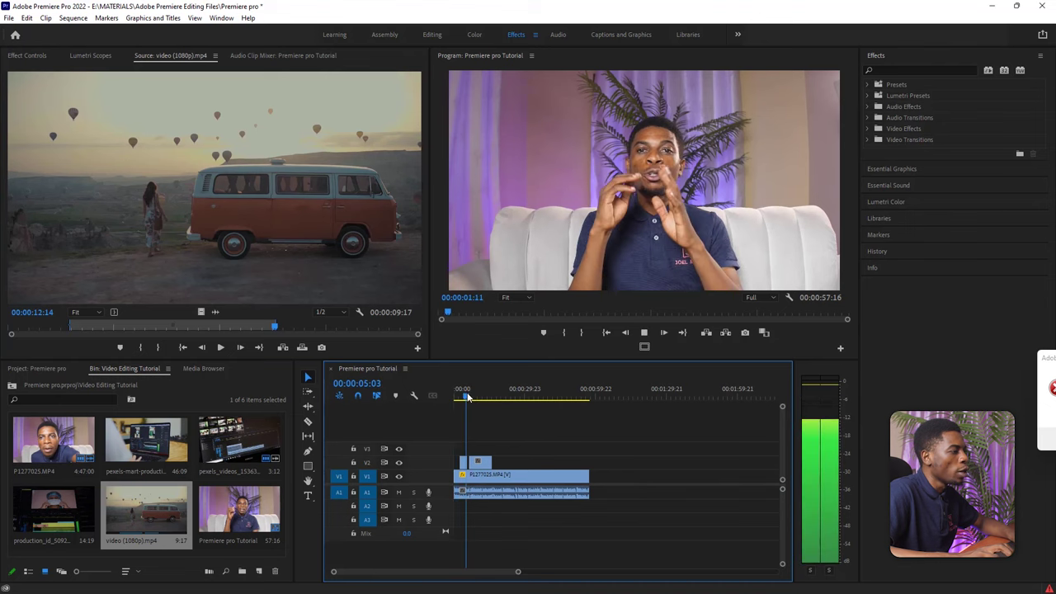
{"action": "left_click_drag", "start_coordinate": [467, 396], "coordinate": [558, 396]}
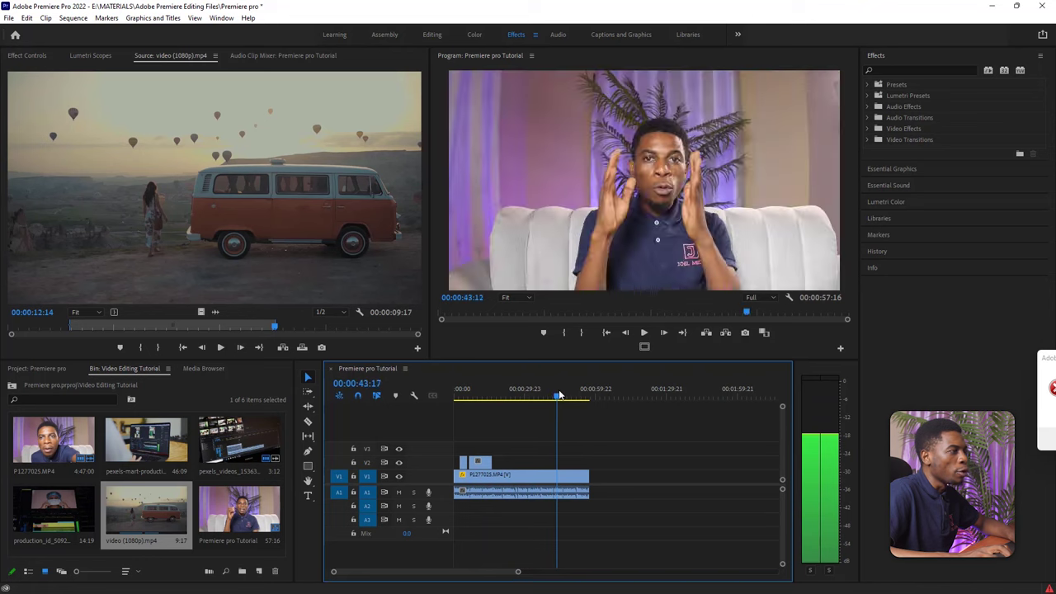
{"action": "scroll", "coordinate": [520, 570], "scroll_direction": "up", "scroll_amount": 2}
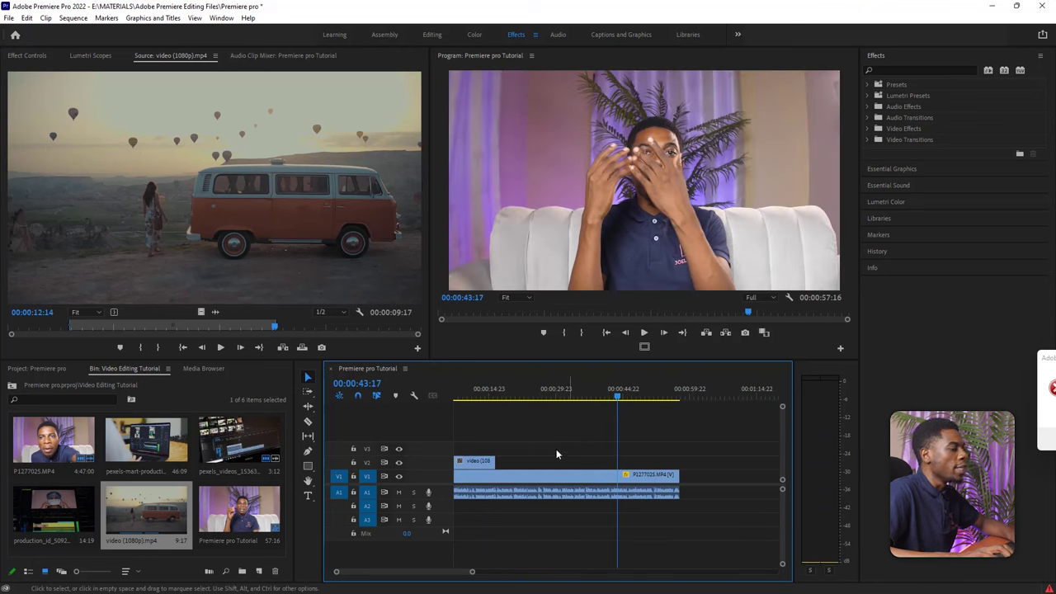
Step: Drop video (1080p).mp4 onto V1 right after P1277025, extending the sequence to 00:01:07:09
{"action": "left_click_drag", "start_coordinate": [471, 572], "coordinate": [513, 571]}
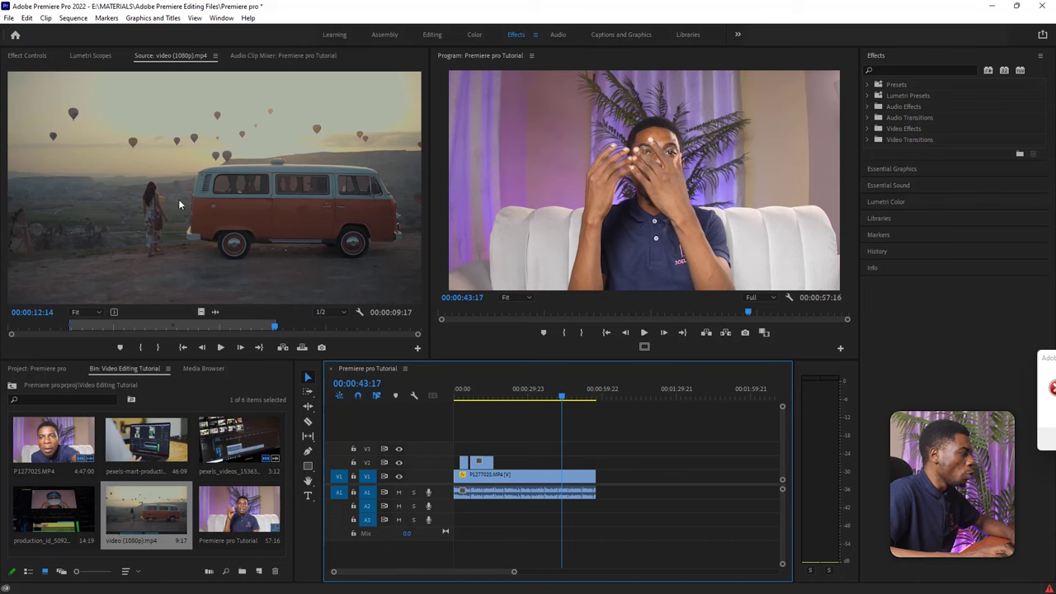
{"action": "left_click_drag", "start_coordinate": [171, 193], "coordinate": [599, 486]}
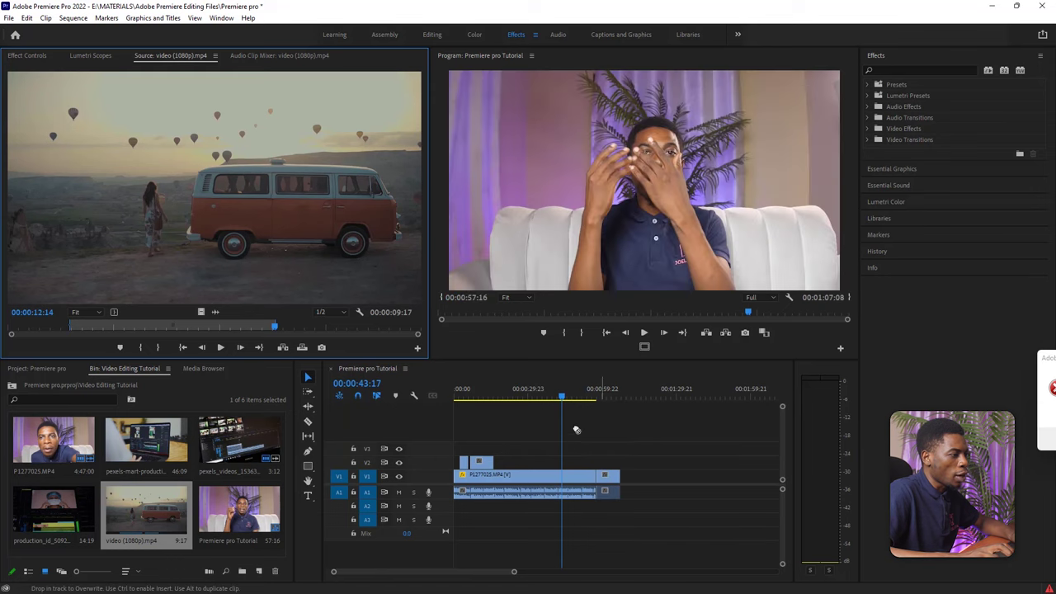
{"action": "left_click_drag", "start_coordinate": [571, 398], "coordinate": [594, 398]}
{"action": "left_click_drag", "start_coordinate": [514, 571], "coordinate": [484, 572]}
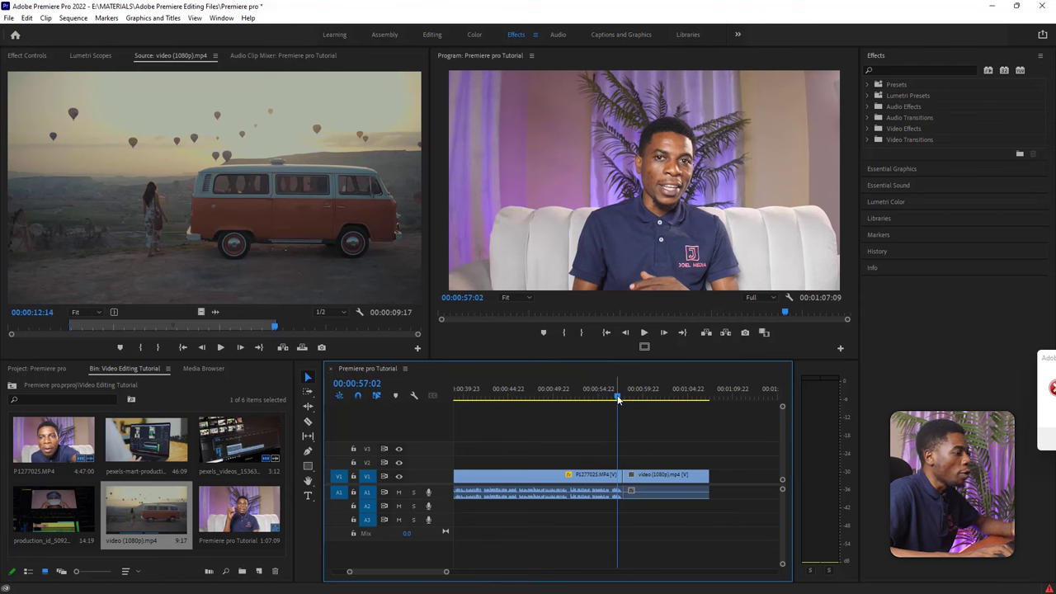
Step: Drag the Constant Power crossfade onto the A1 edit between the interview and van clips
{"action": "left_click", "coordinate": [897, 117]}
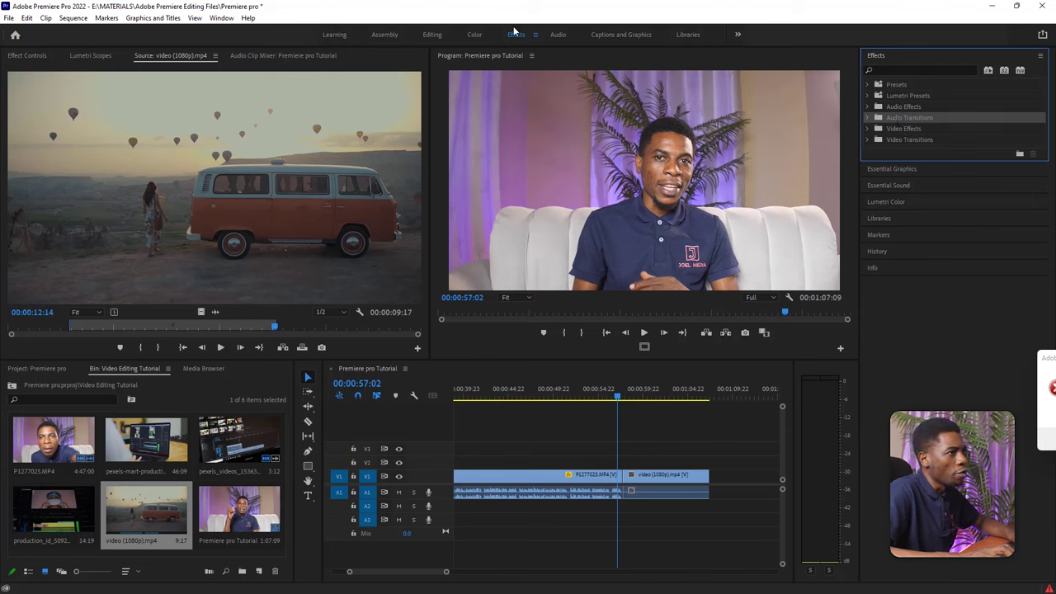
{"action": "left_click", "coordinate": [868, 118]}
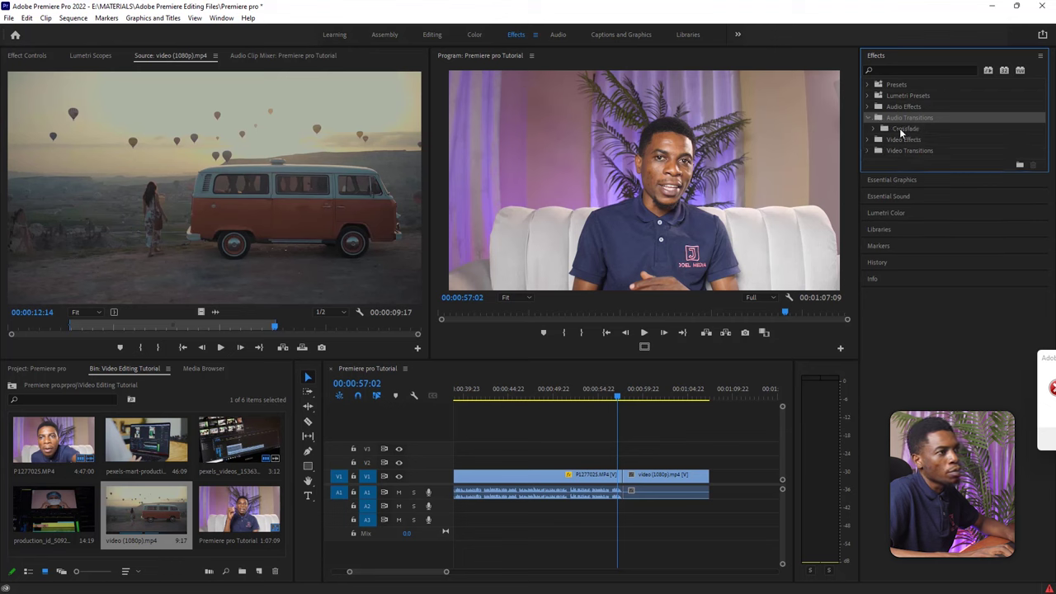
{"action": "left_click", "coordinate": [877, 128]}
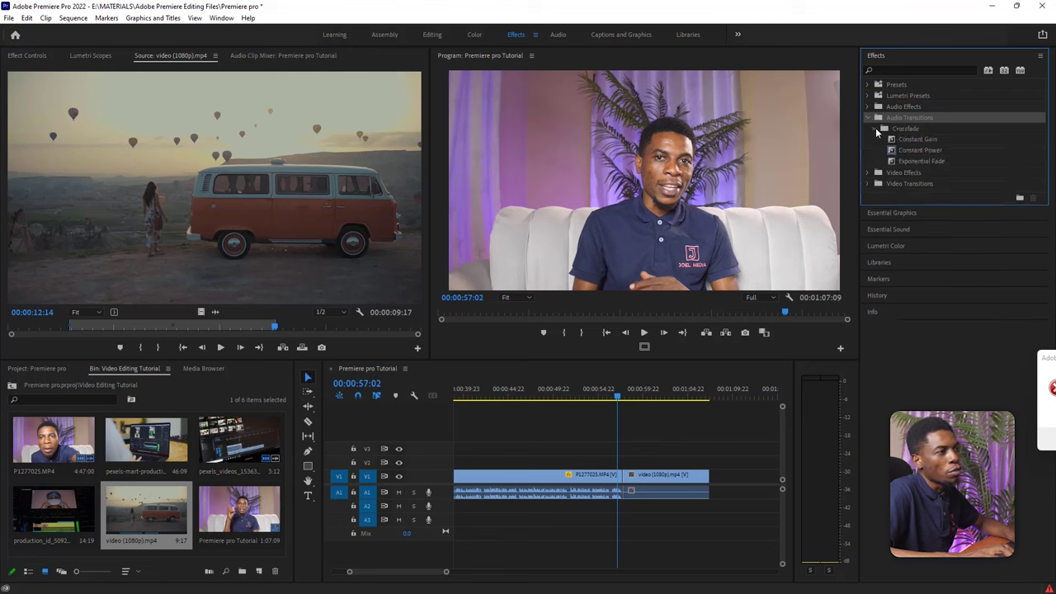
{"action": "left_click", "coordinate": [917, 160]}
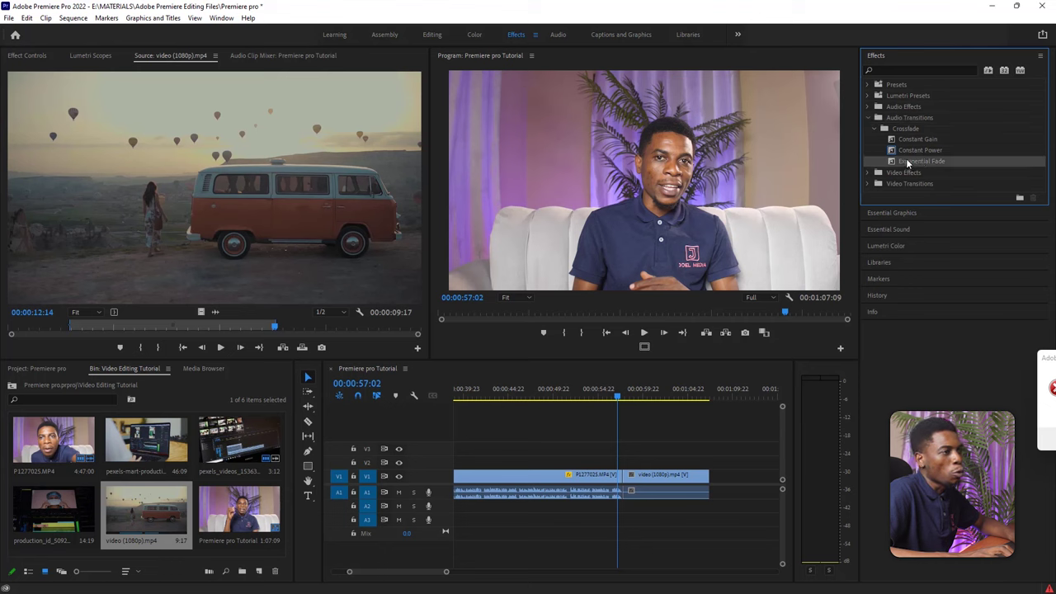
{"action": "left_click", "coordinate": [911, 151]}
{"action": "left_click_drag", "start_coordinate": [912, 151], "coordinate": [631, 501]}
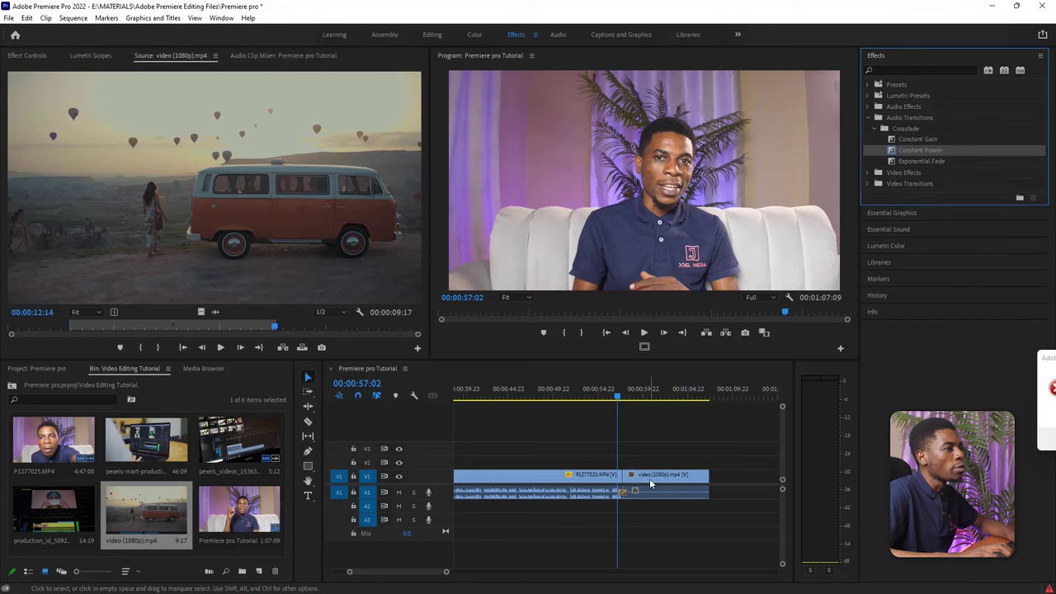
{"action": "left_click", "coordinate": [867, 118]}
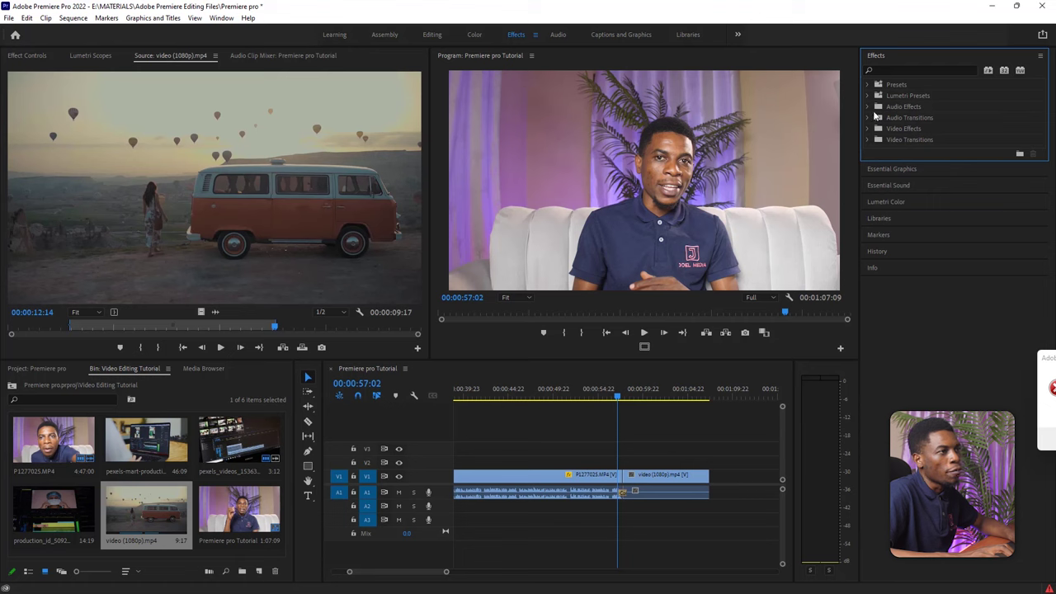
Step: Apply a Cross Dissolve from Video Transitions > Dissolve to the V1 join between the clips
{"action": "left_click", "coordinate": [868, 117]}
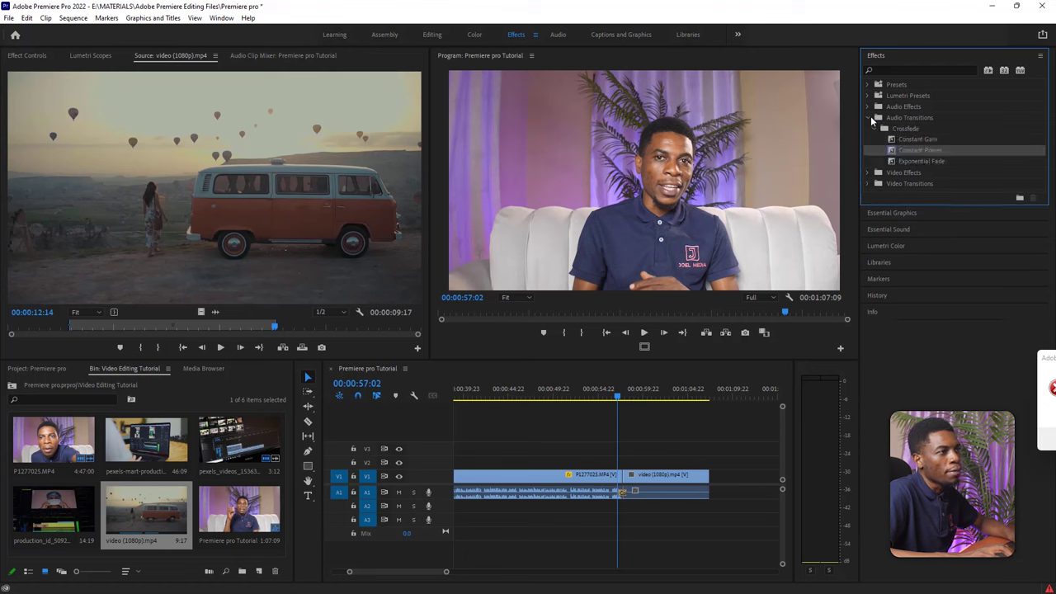
{"action": "left_click", "coordinate": [871, 118]}
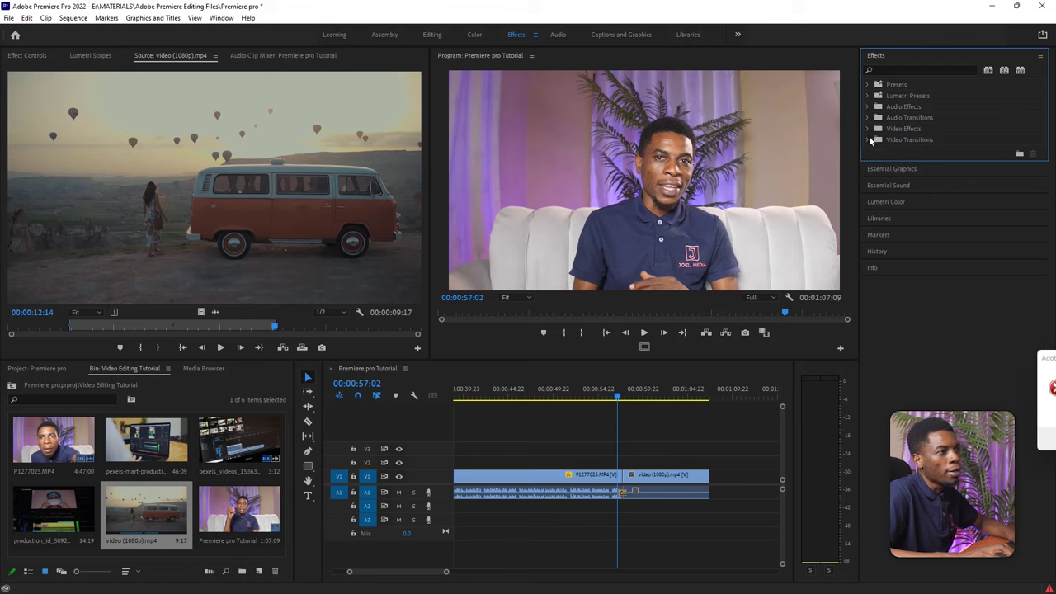
{"action": "left_click", "coordinate": [869, 139]}
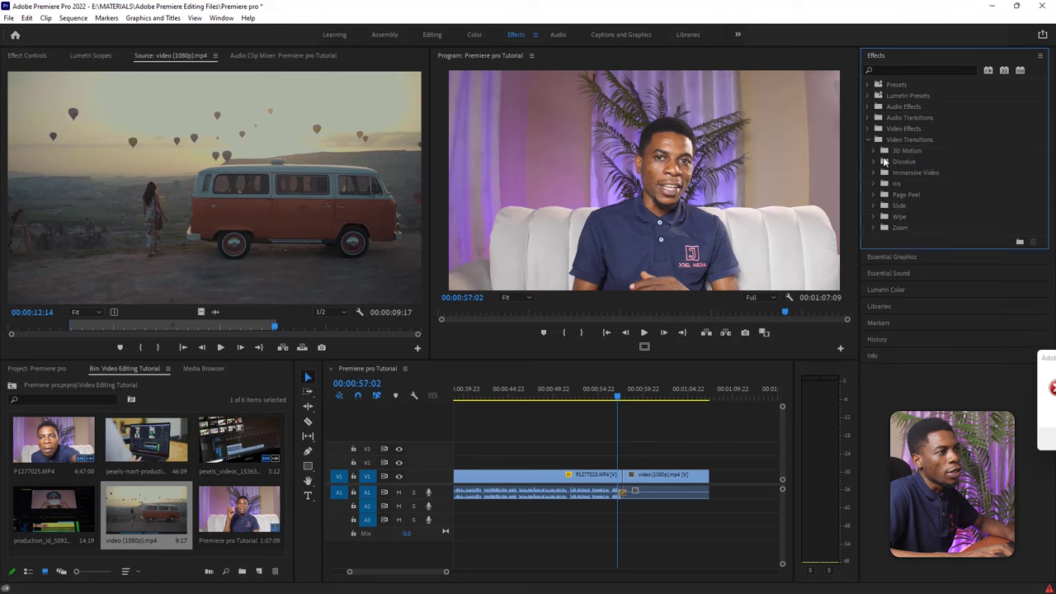
{"action": "left_click", "coordinate": [873, 162]}
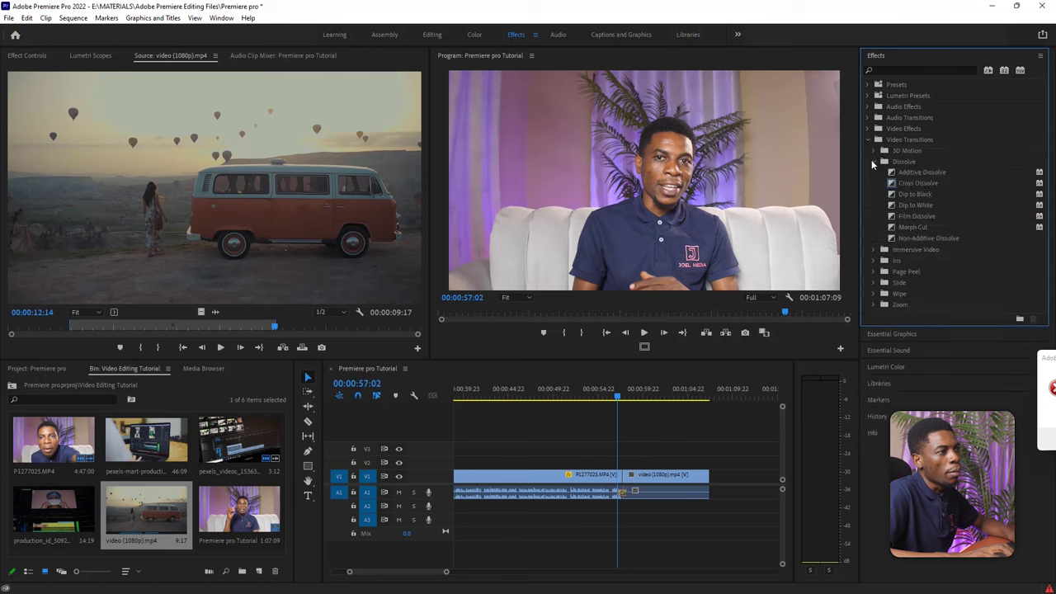
{"action": "left_click", "coordinate": [922, 185]}
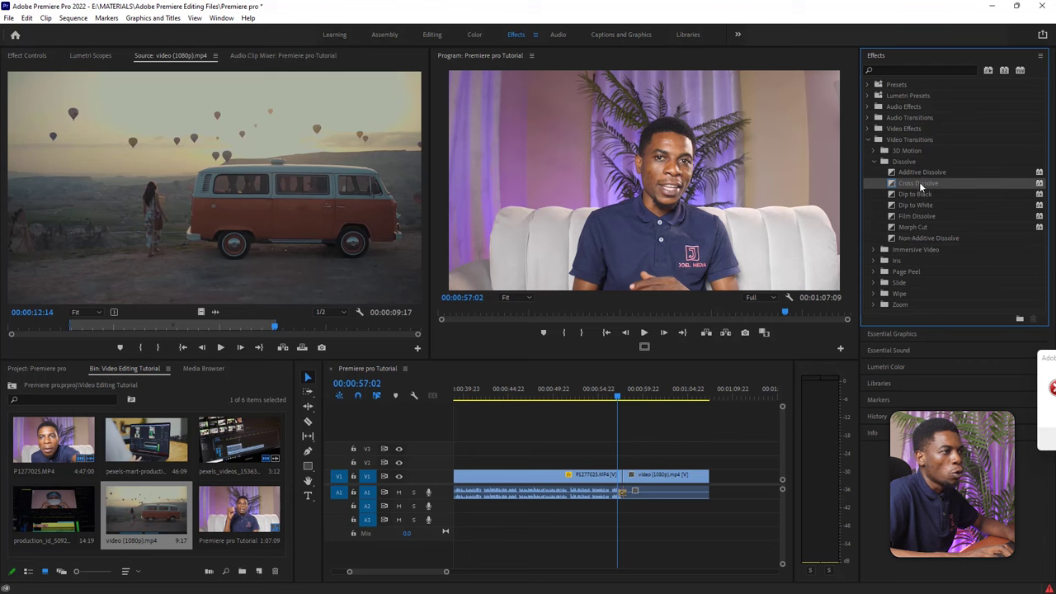
{"action": "left_click_drag", "start_coordinate": [920, 188], "coordinate": [626, 474]}
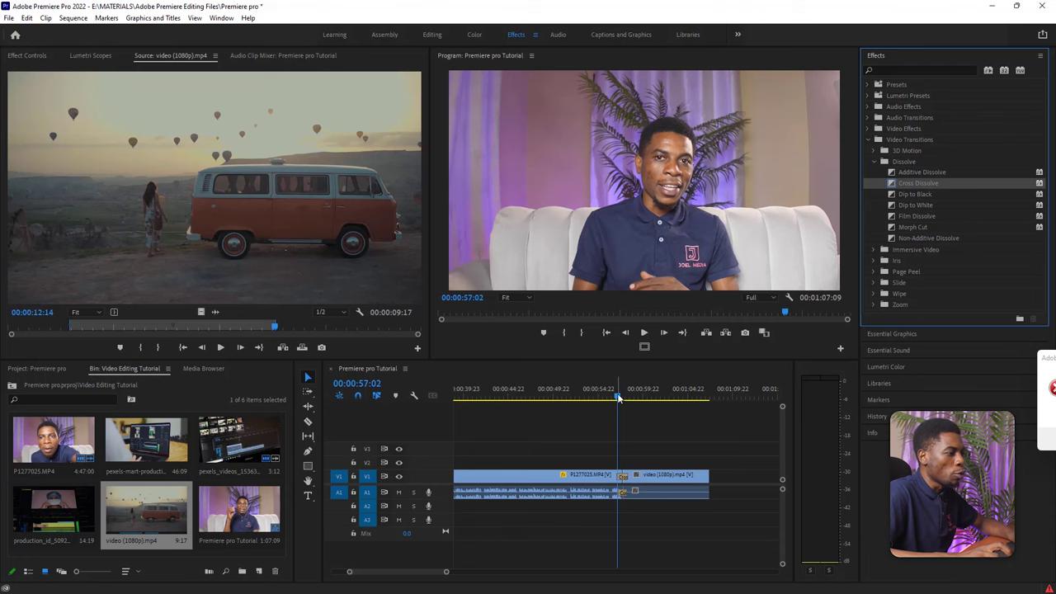
Step: Play back the Cross Dissolve from just before the join until the van clip shows
{"action": "key", "text": "space"}
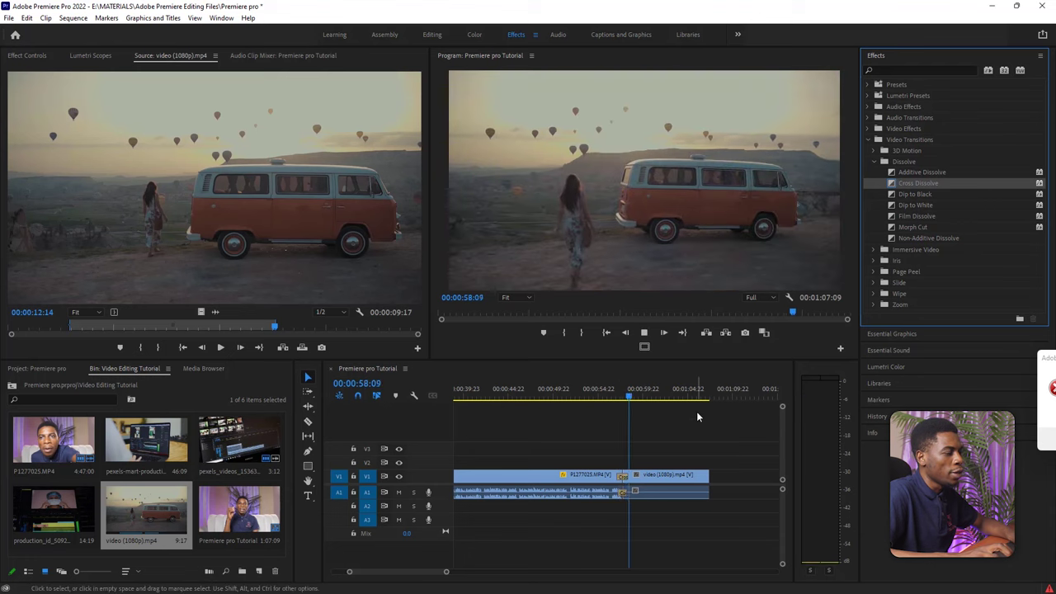
{"action": "key", "text": "space"}
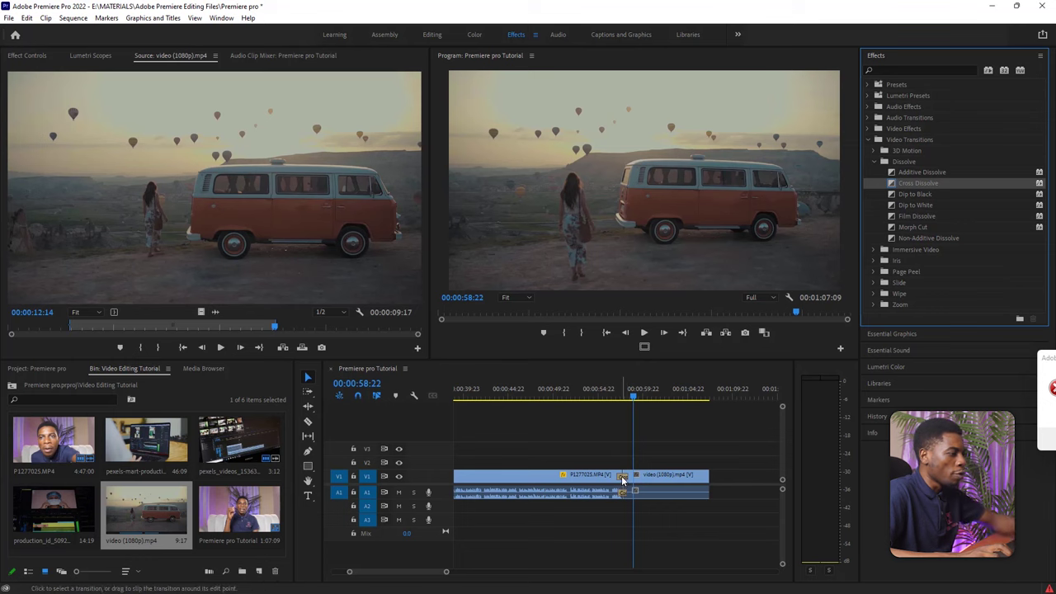
{"action": "left_click", "coordinate": [651, 433]}
{"action": "left_click", "coordinate": [615, 395]}
{"action": "key", "text": "space"}
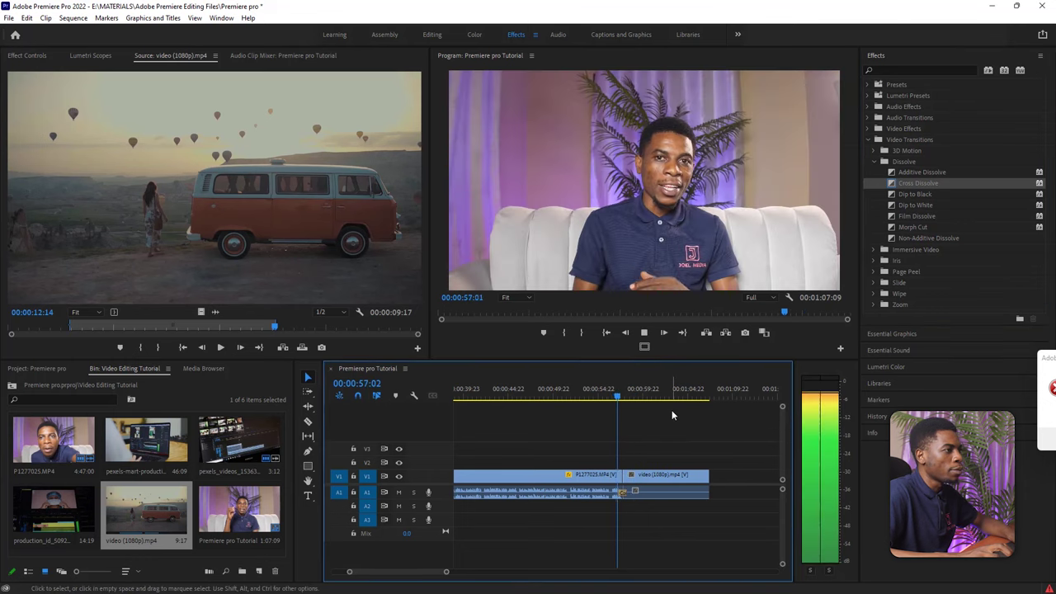
{"action": "key", "text": "space"}
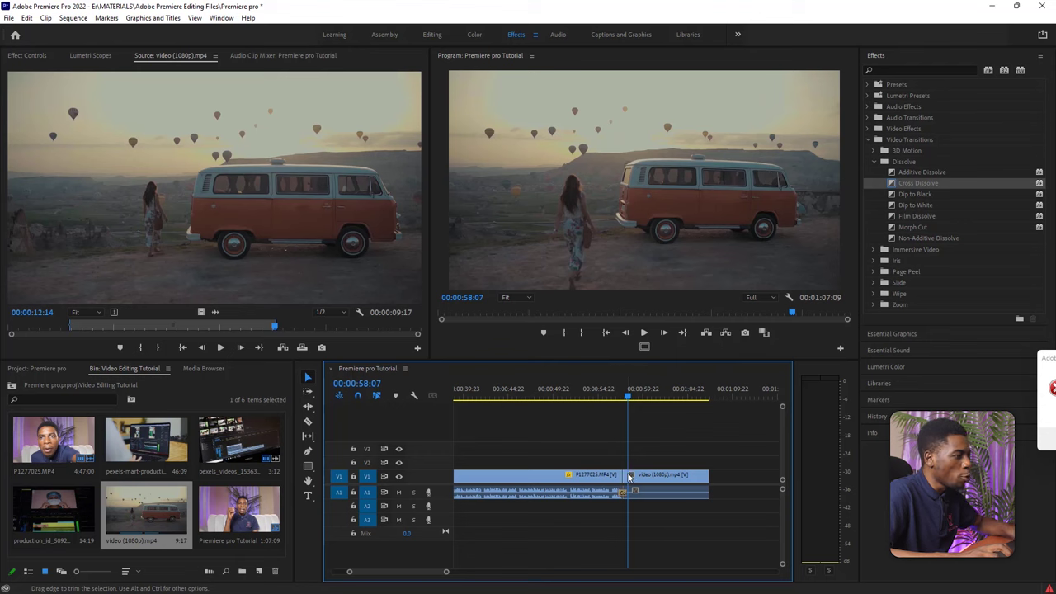
{"action": "key", "text": "ctrl+d"}
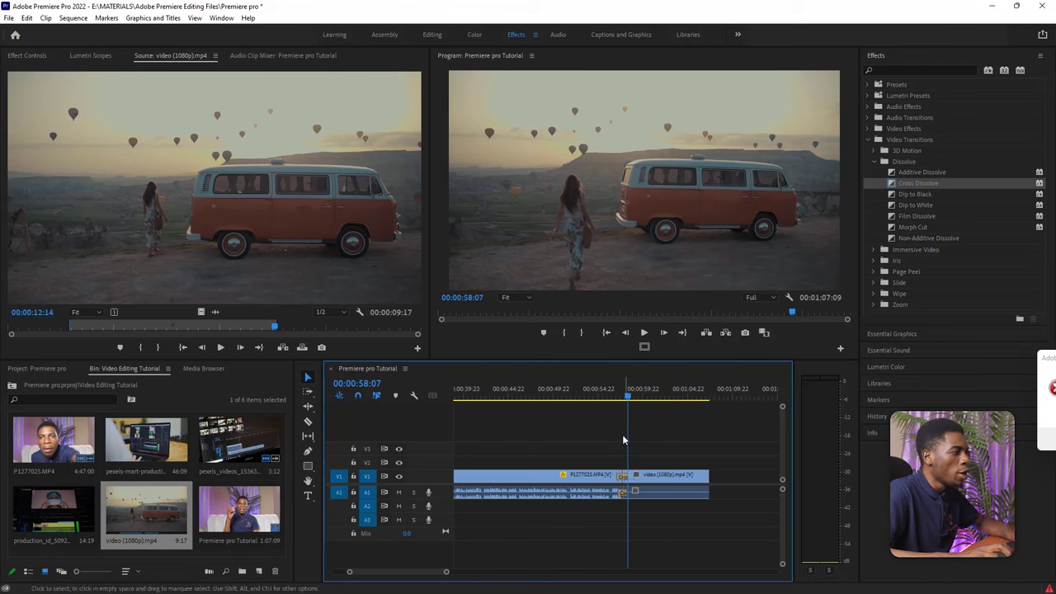
{"action": "left_click", "coordinate": [607, 394]}
{"action": "key", "text": "space"}
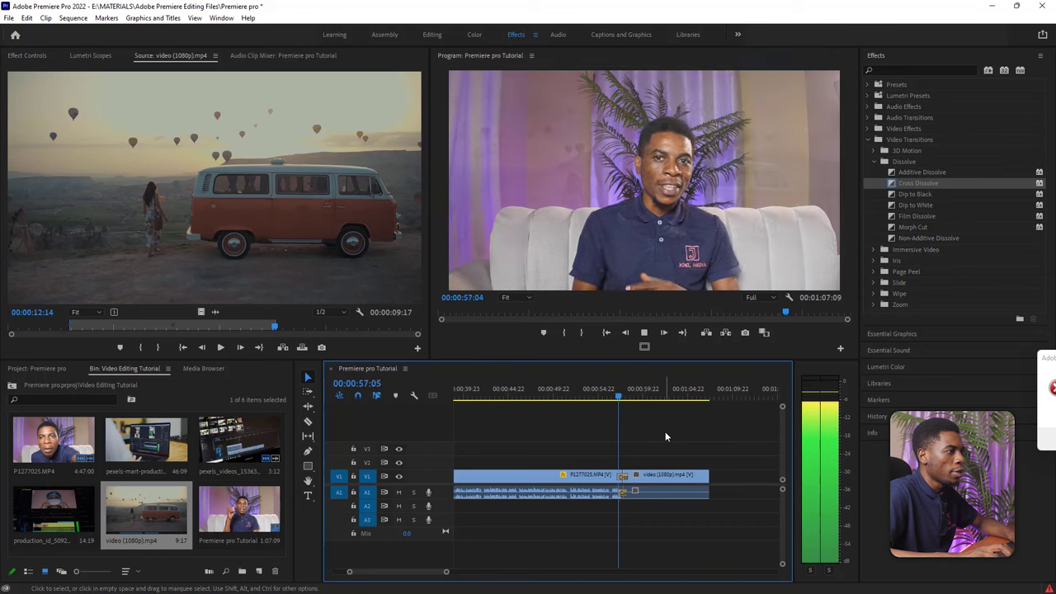
{"action": "key", "text": "space"}
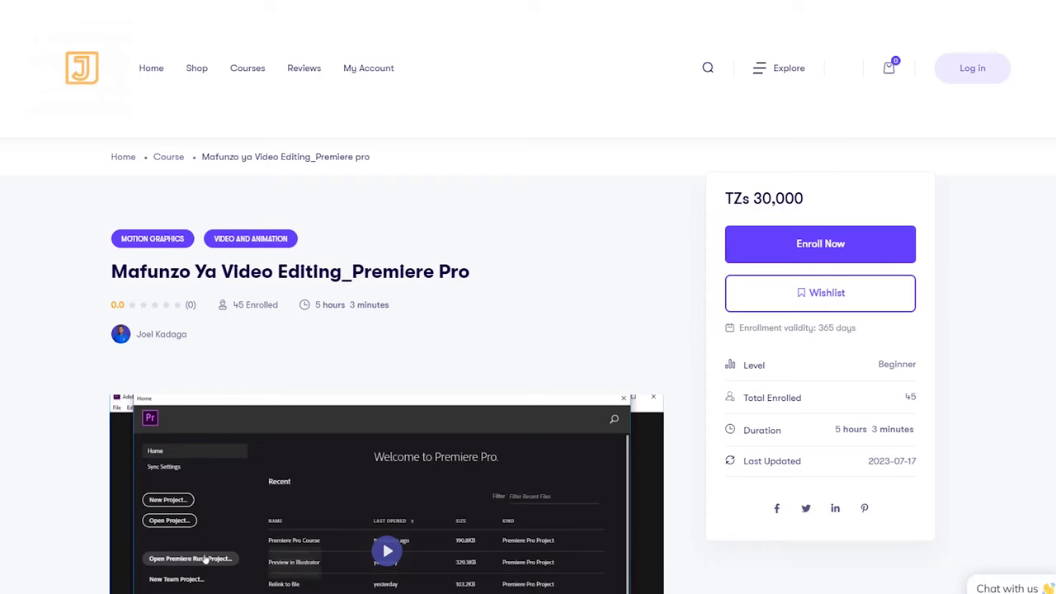
{"action": "scroll", "coordinate": [527, 330], "scroll_direction": "down", "scroll_amount": 3}
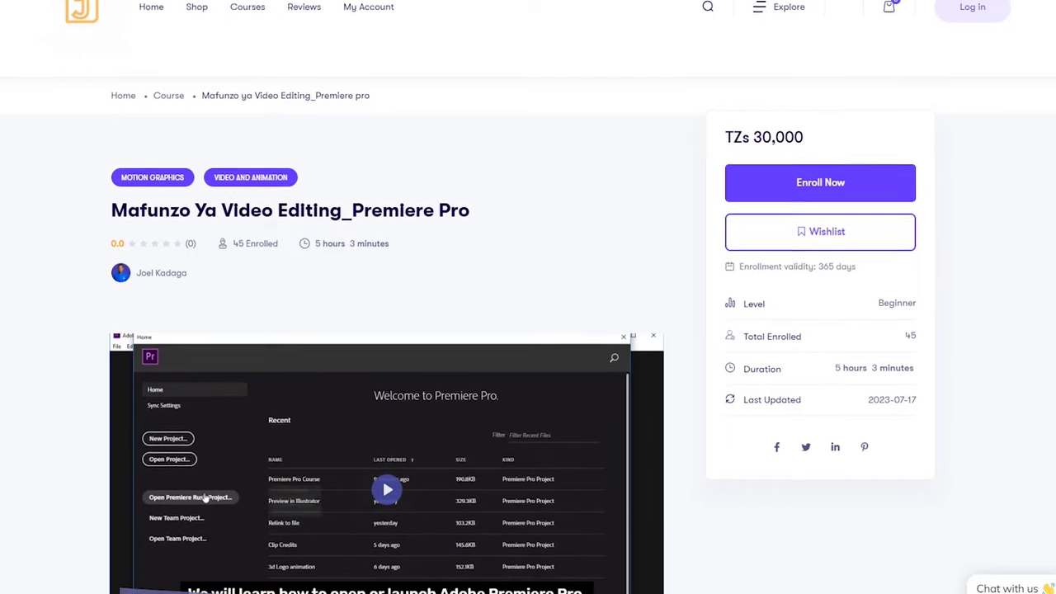
{"action": "scroll", "coordinate": [528, 330], "scroll_direction": "down", "scroll_amount": 3}
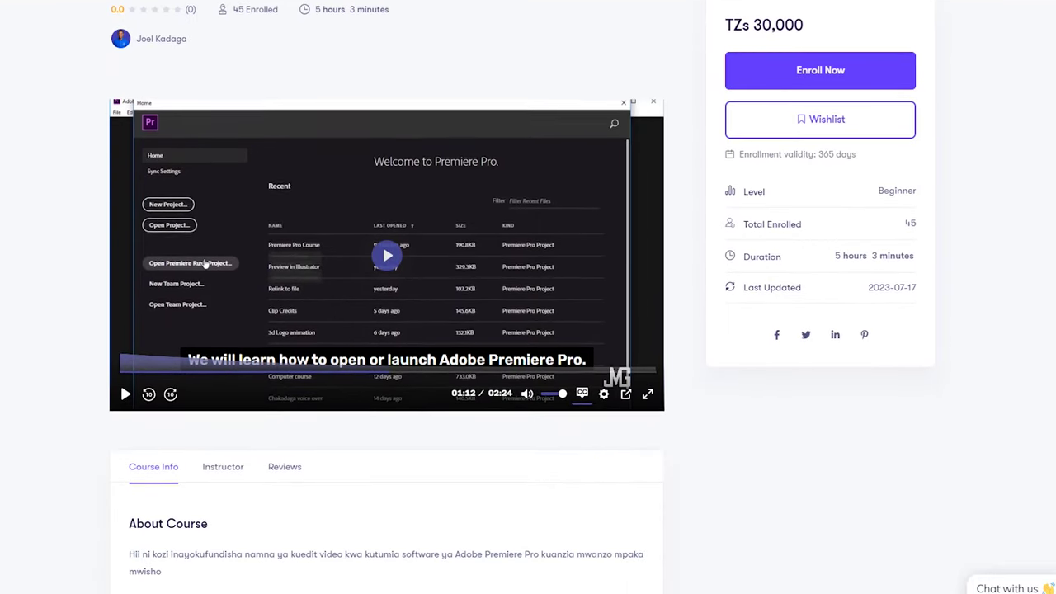
{"action": "scroll", "coordinate": [528, 330], "scroll_direction": "down", "scroll_amount": 3}
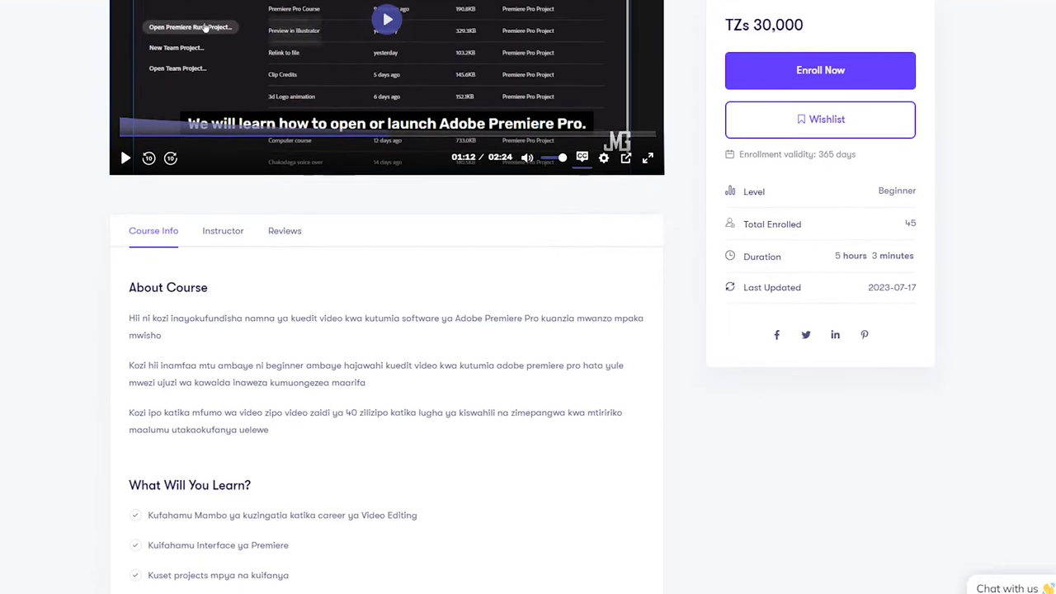
{"action": "scroll", "coordinate": [528, 330], "scroll_direction": "down", "scroll_amount": 3}
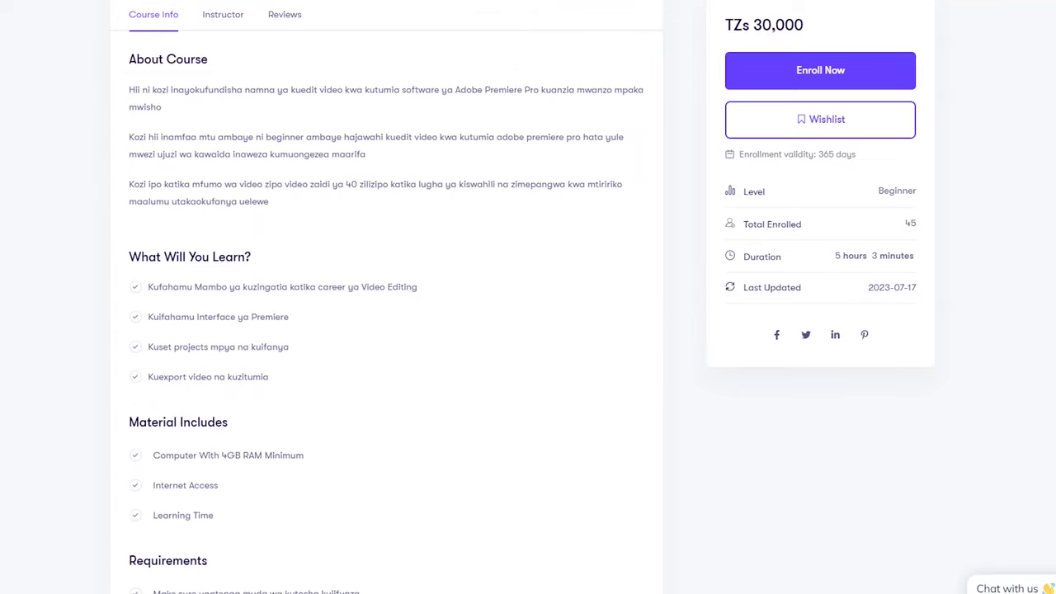
{"action": "scroll", "coordinate": [528, 330], "scroll_direction": "down", "scroll_amount": 3}
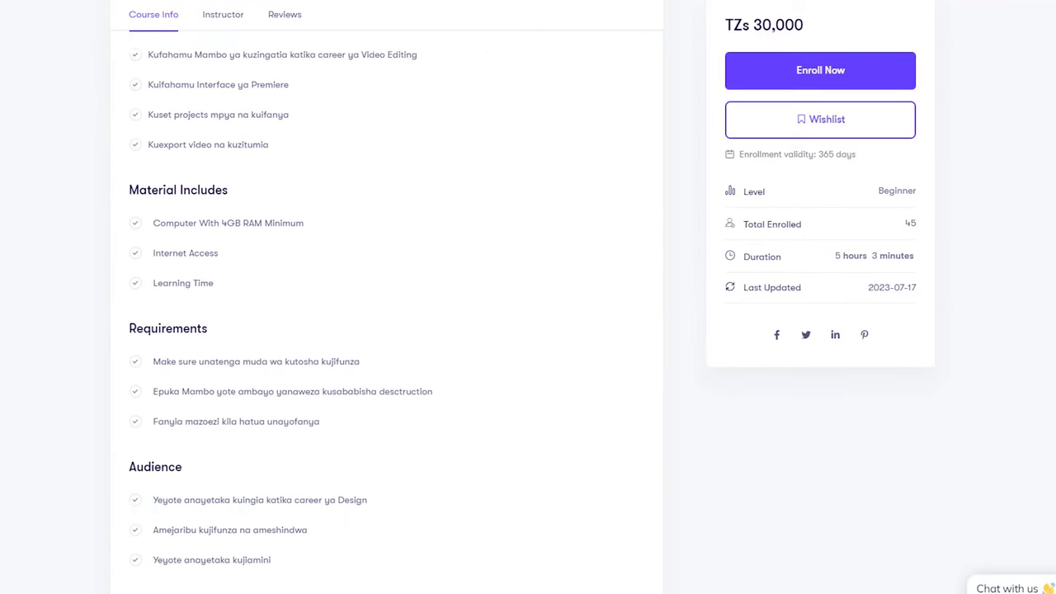
{"action": "scroll", "coordinate": [528, 330], "scroll_direction": "down", "scroll_amount": 3}
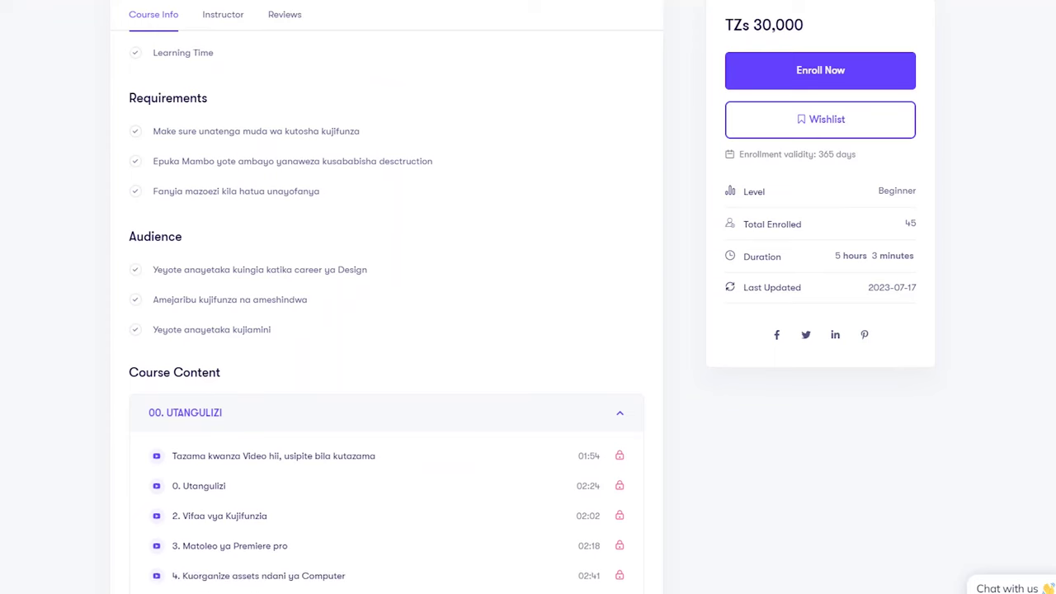
{"action": "scroll", "coordinate": [528, 330], "scroll_direction": "down", "scroll_amount": 1}
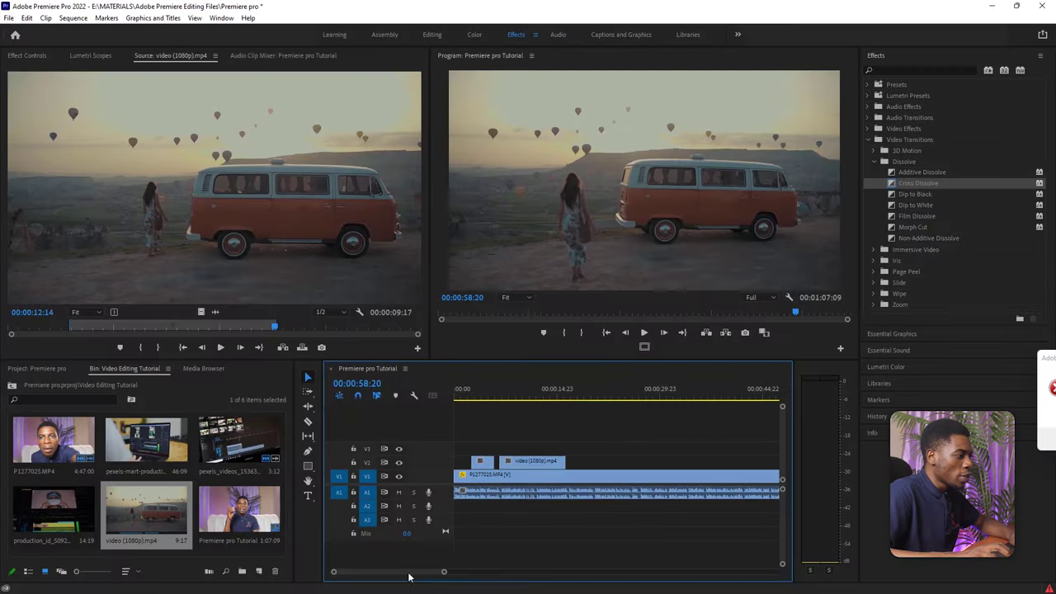
Step: Apply Dip to White at the start of the first V1 clip, adjust its length and preview it
{"action": "left_click_drag", "start_coordinate": [443, 575], "coordinate": [416, 572]}
{"action": "left_click", "coordinate": [465, 476]}
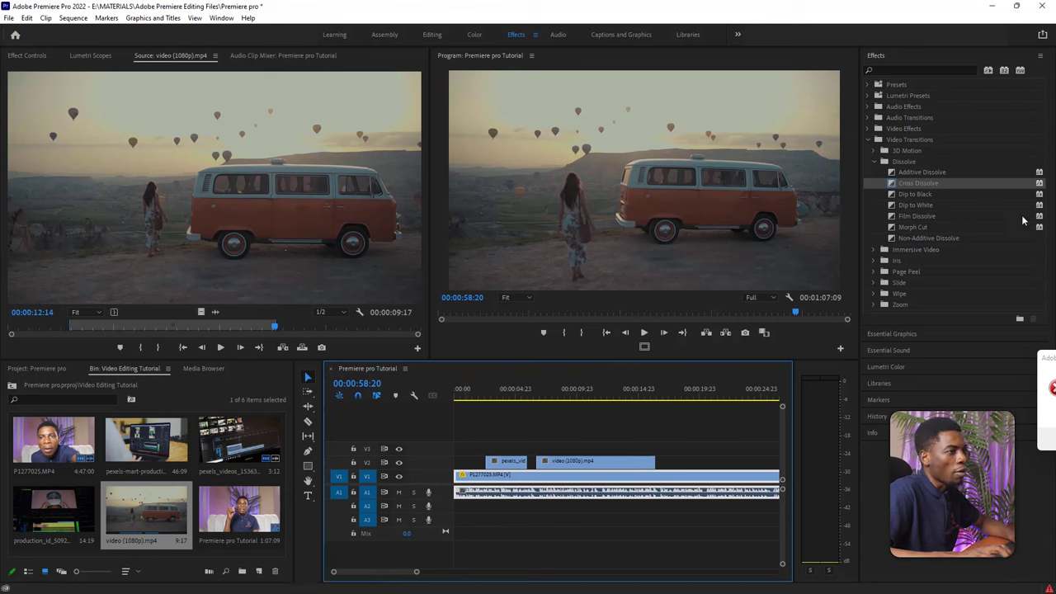
{"action": "left_click", "coordinate": [921, 206]}
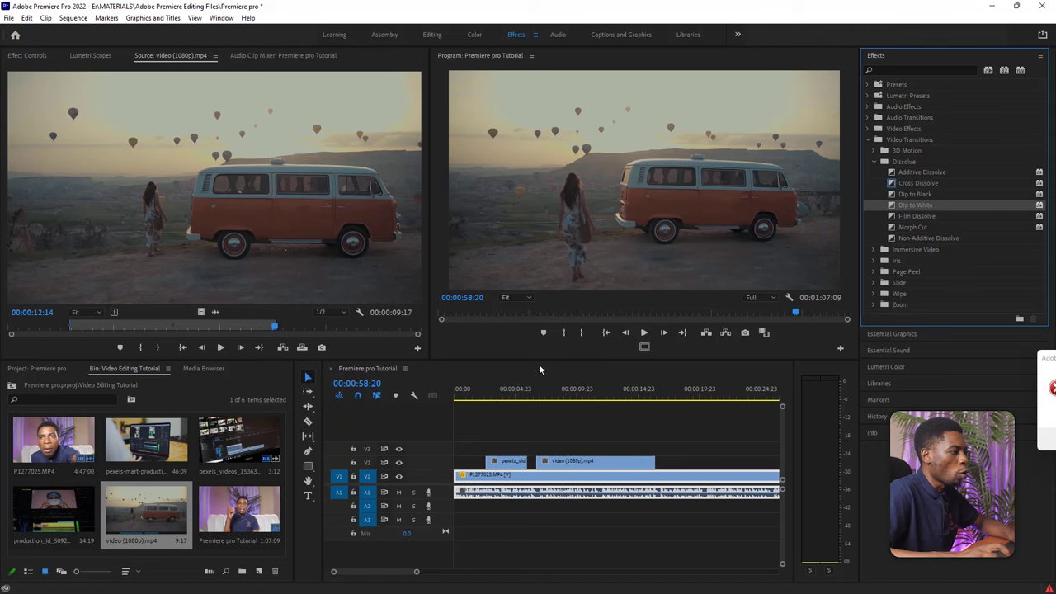
{"action": "left_click_drag", "start_coordinate": [541, 368], "coordinate": [461, 476]}
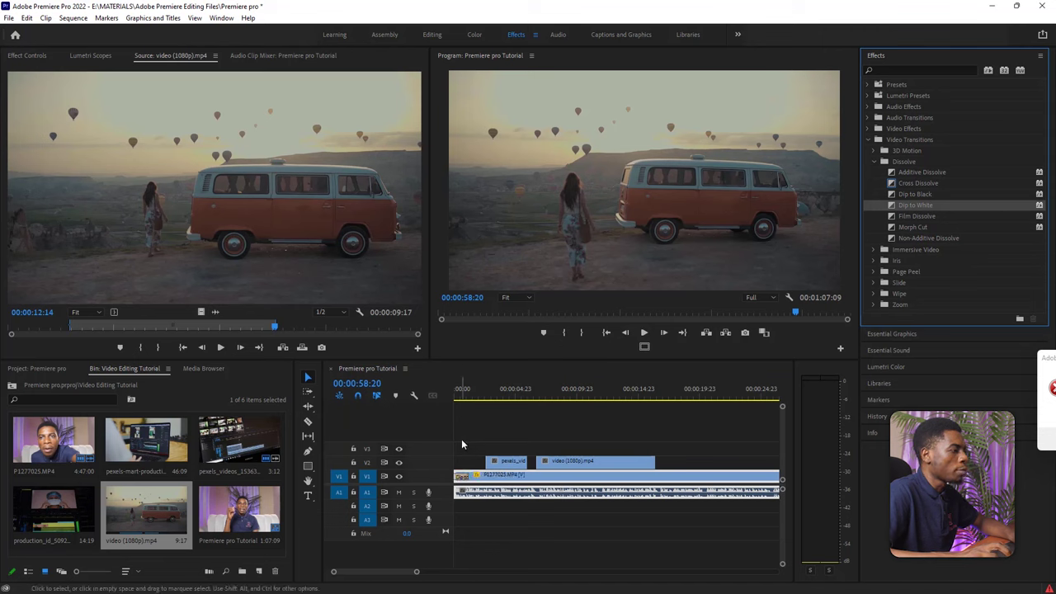
{"action": "left_click", "coordinate": [461, 394]}
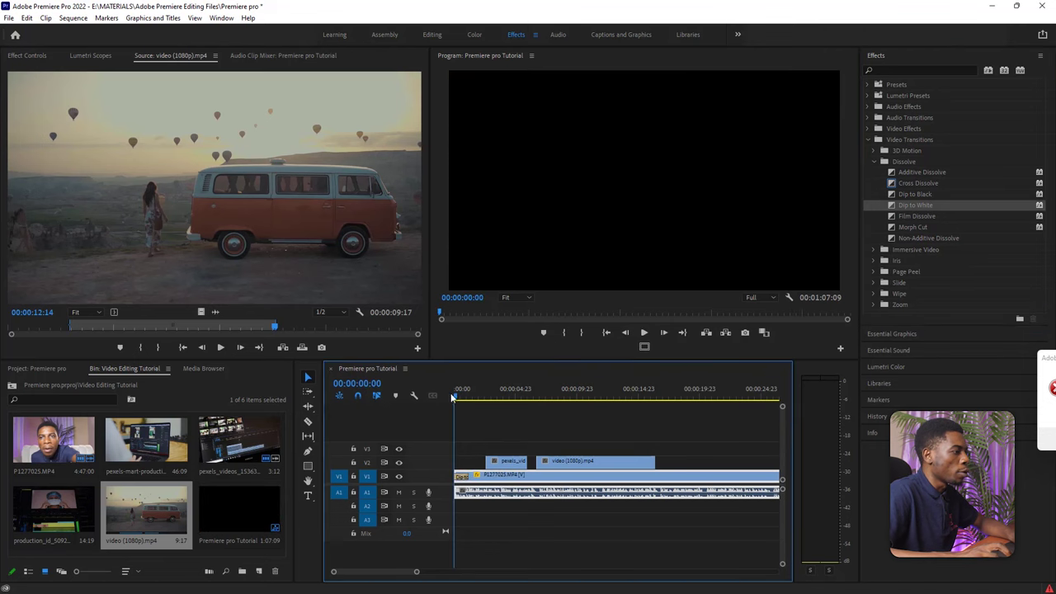
{"action": "key", "text": "space"}
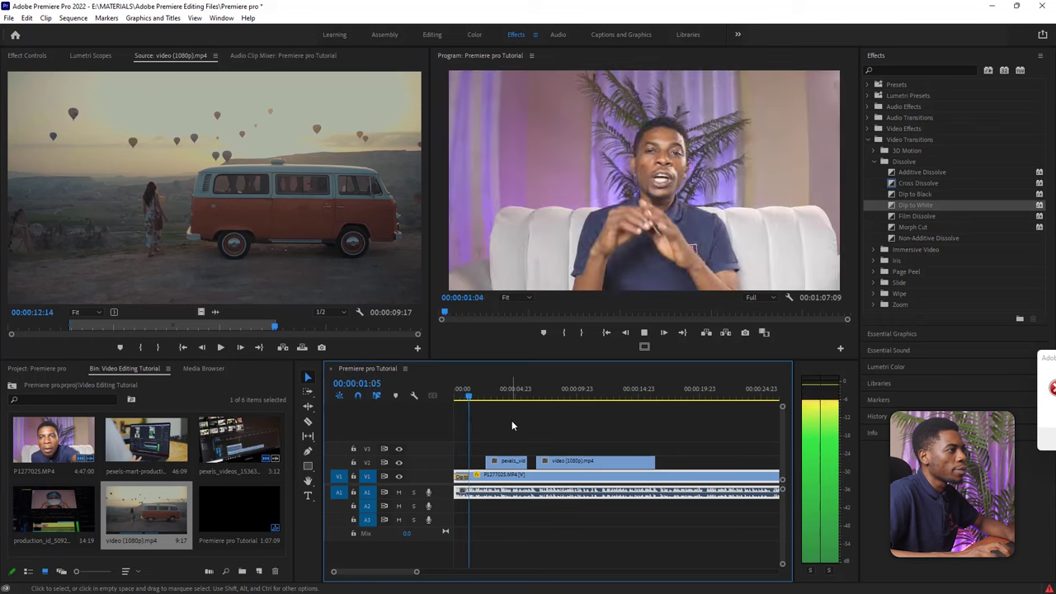
{"action": "key", "text": "space"}
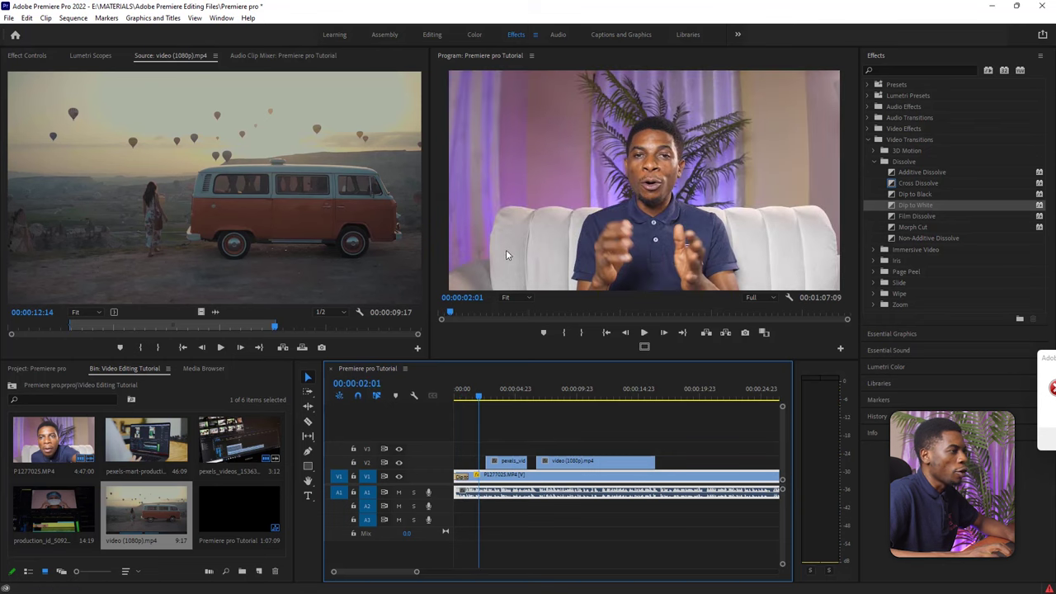
{"action": "left_click_drag", "start_coordinate": [417, 573], "coordinate": [373, 573]}
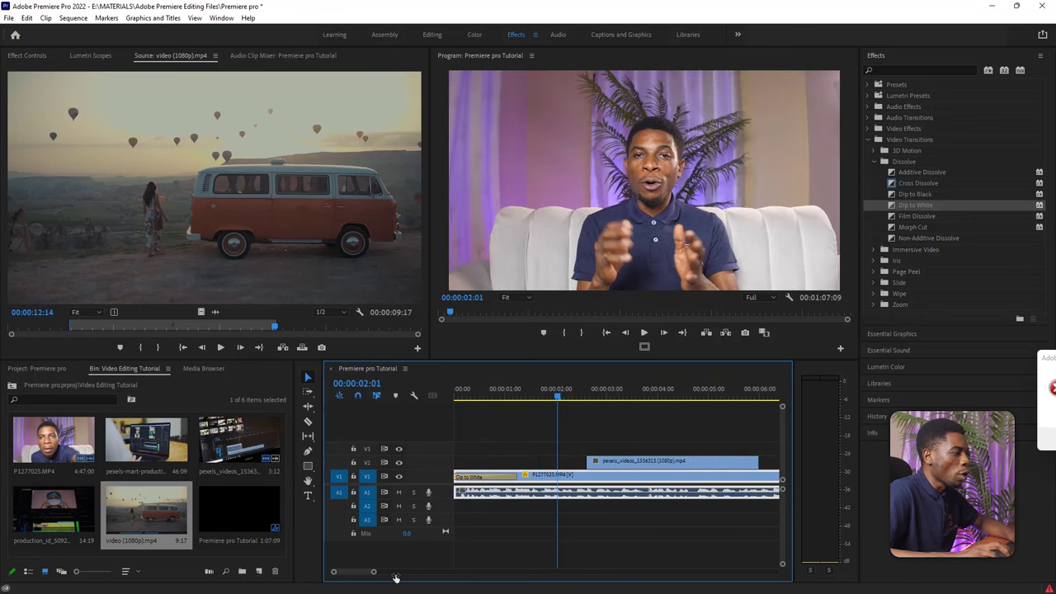
{"action": "left_click", "coordinate": [483, 479]}
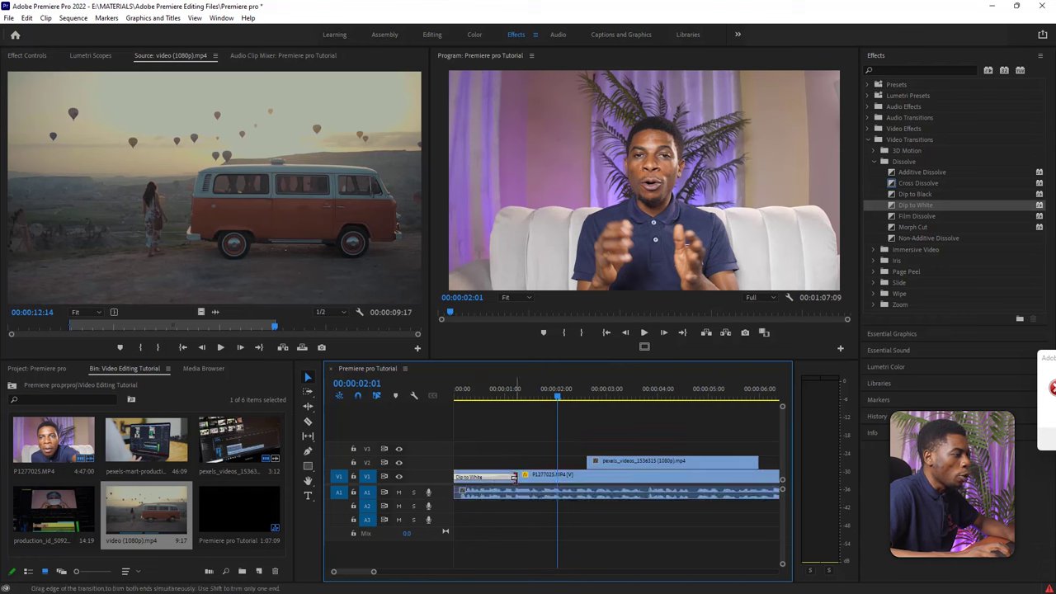
{"action": "left_click_drag", "start_coordinate": [513, 477], "coordinate": [464, 477]}
{"action": "left_click", "coordinate": [459, 397]}
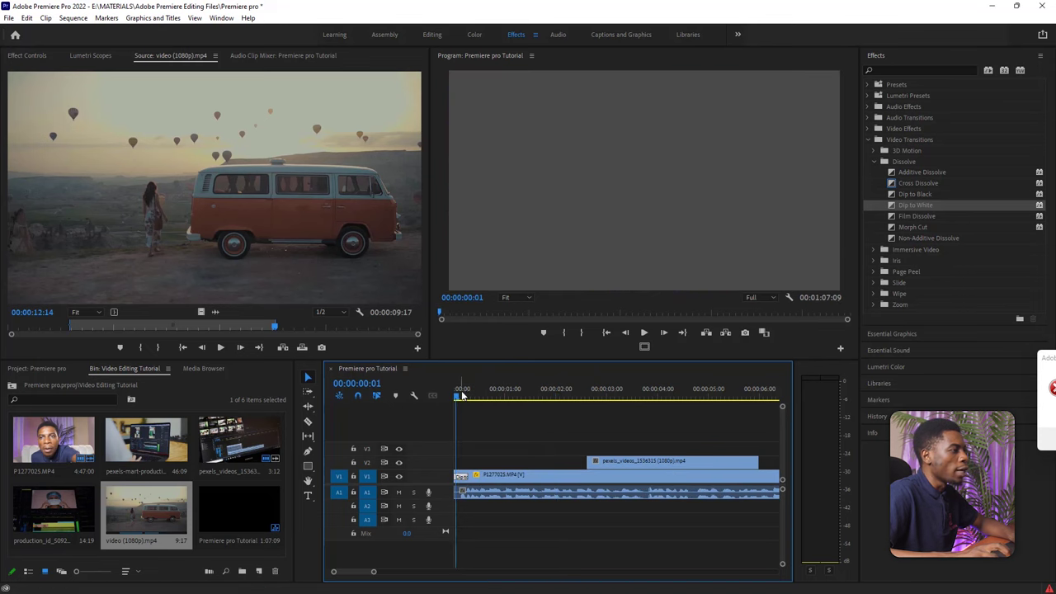
{"action": "key", "text": "space"}
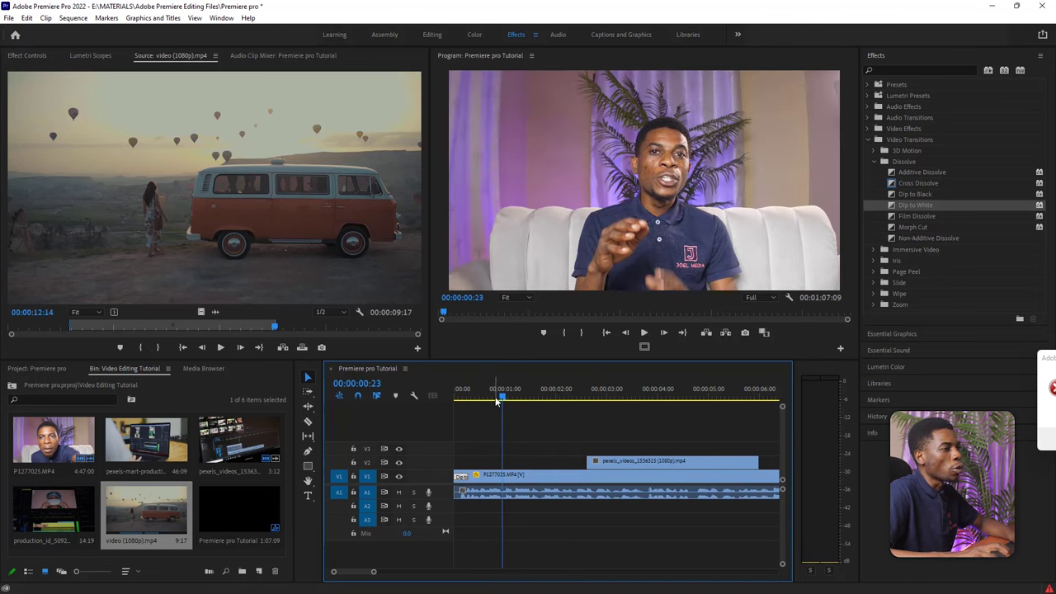
{"action": "key", "text": "ctrl+z"}
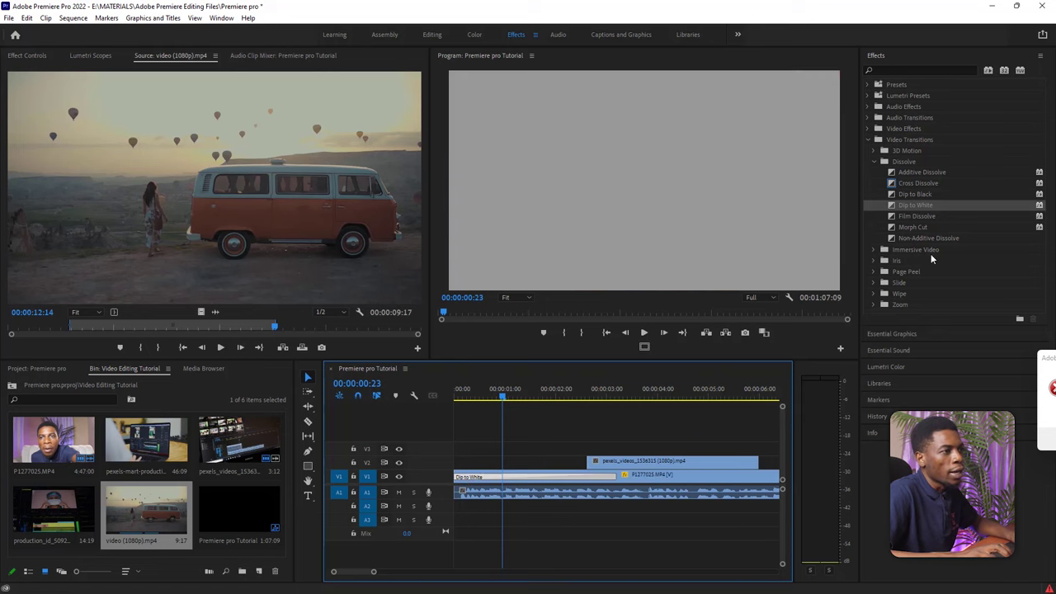
Step: Replace the Dip to White with a Non-Additive Dissolve and play back the opening
{"action": "left_click", "coordinate": [917, 237]}
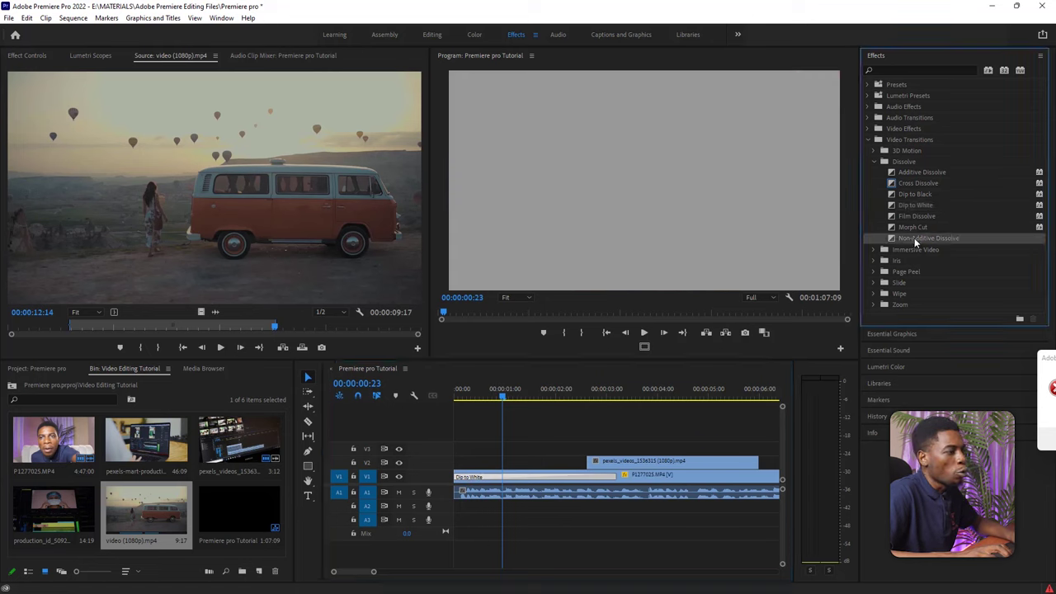
{"action": "left_click_drag", "start_coordinate": [915, 242], "coordinate": [470, 481]}
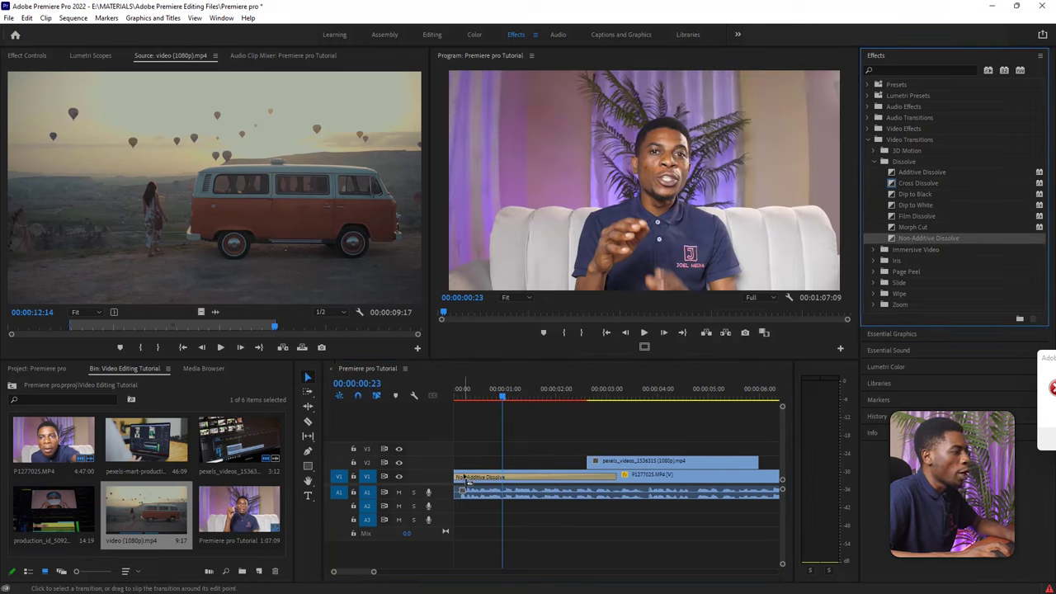
{"action": "key", "text": "space"}
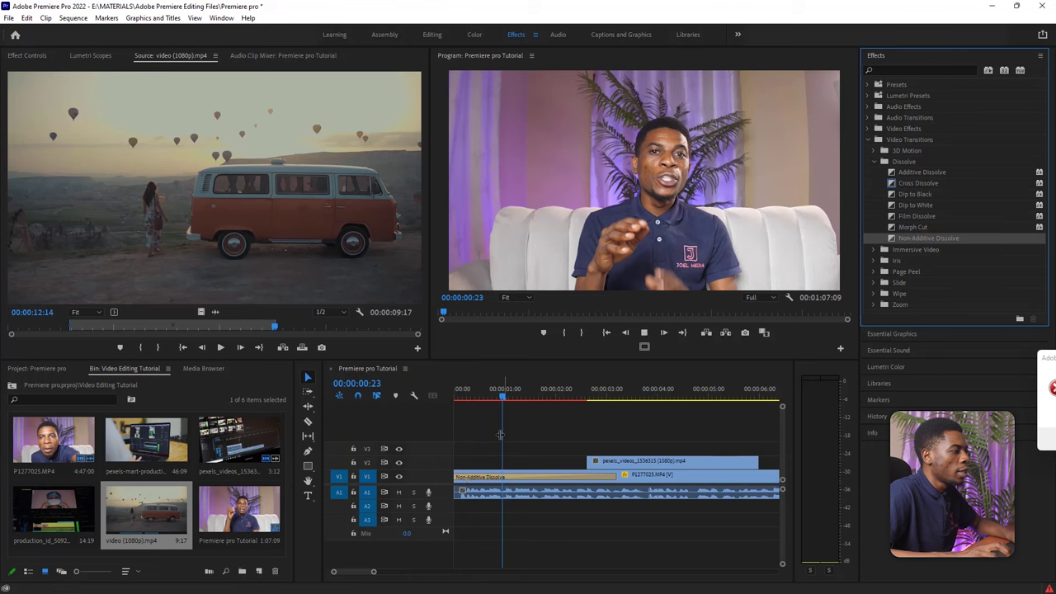
{"action": "left_click", "coordinate": [487, 396]}
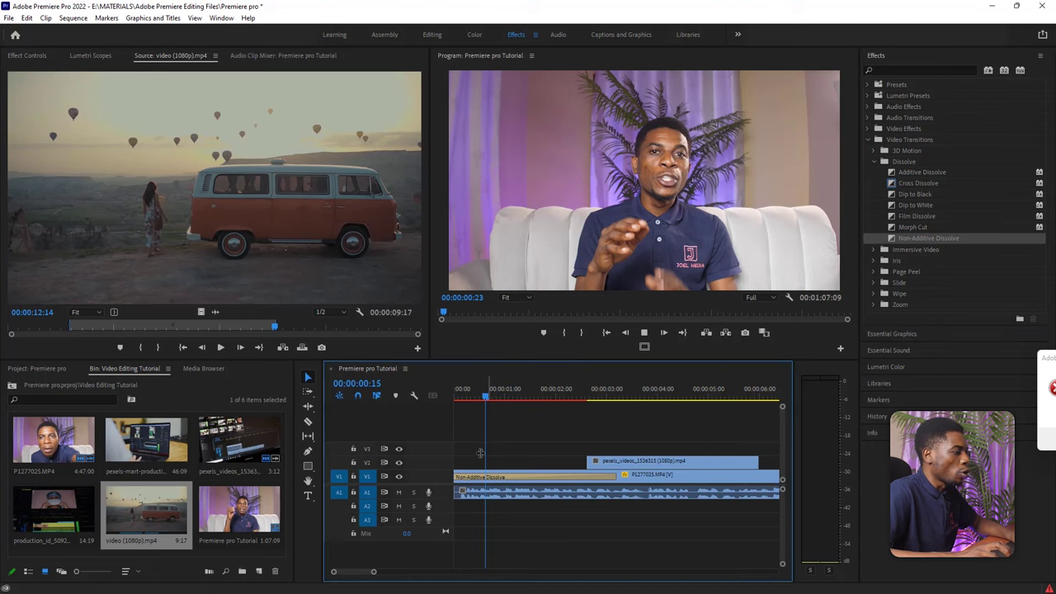
{"action": "key", "text": "backslash"}
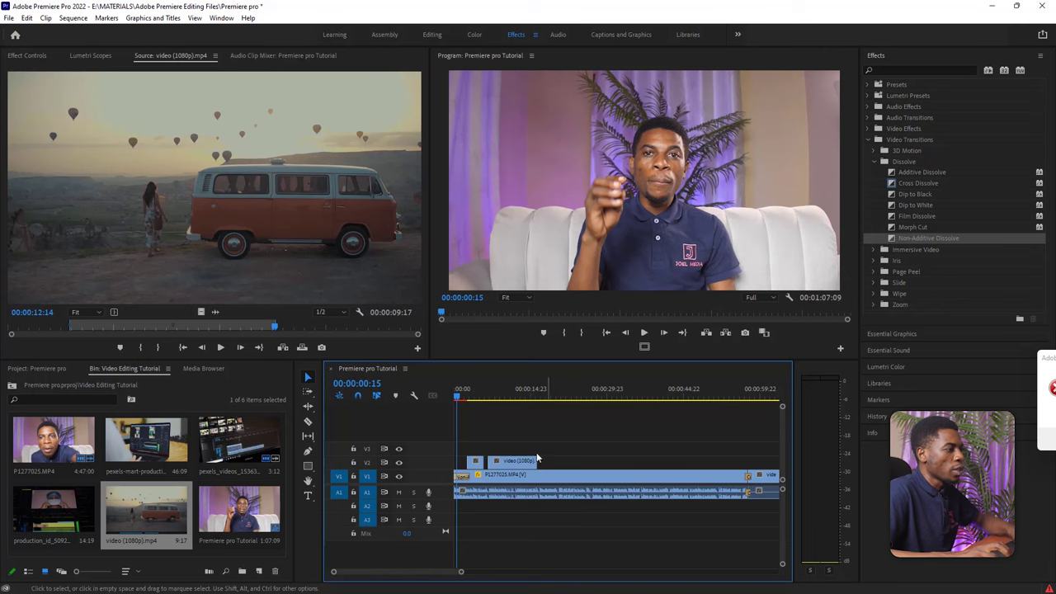
Step: Delete the opening transition and move the playhead to 00:00:18:20
{"action": "key", "text": "Delete"}
{"action": "left_click_drag", "start_coordinate": [460, 396], "coordinate": [553, 395]}
{"action": "left_click_drag", "start_coordinate": [464, 572], "coordinate": [503, 569]}
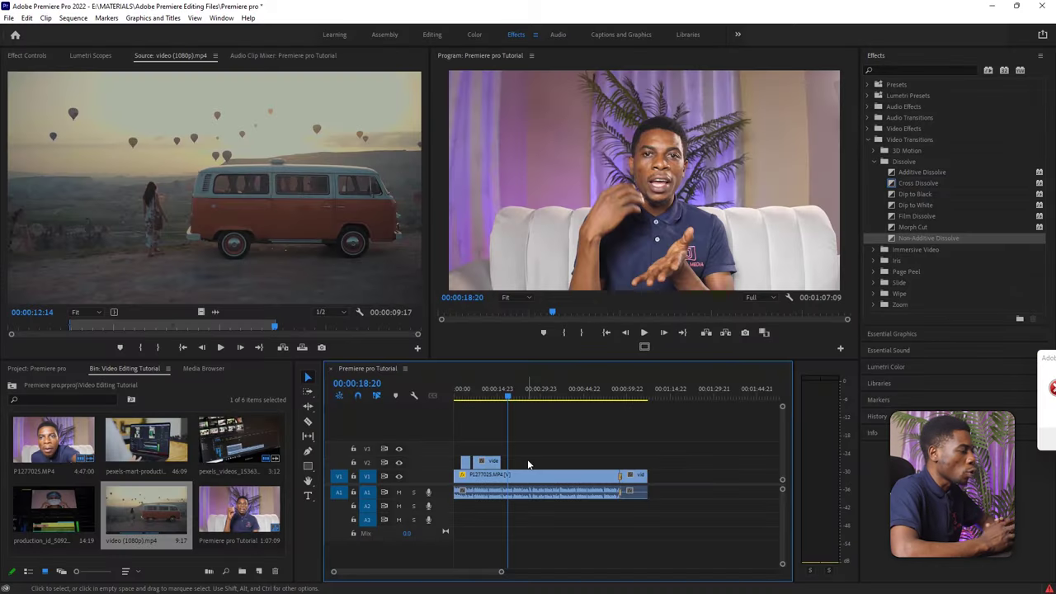
Step: Type a 'VIDEO EDITING' title over the presenter in the Program monitor with the Type Tool
{"action": "left_click", "coordinate": [308, 495]}
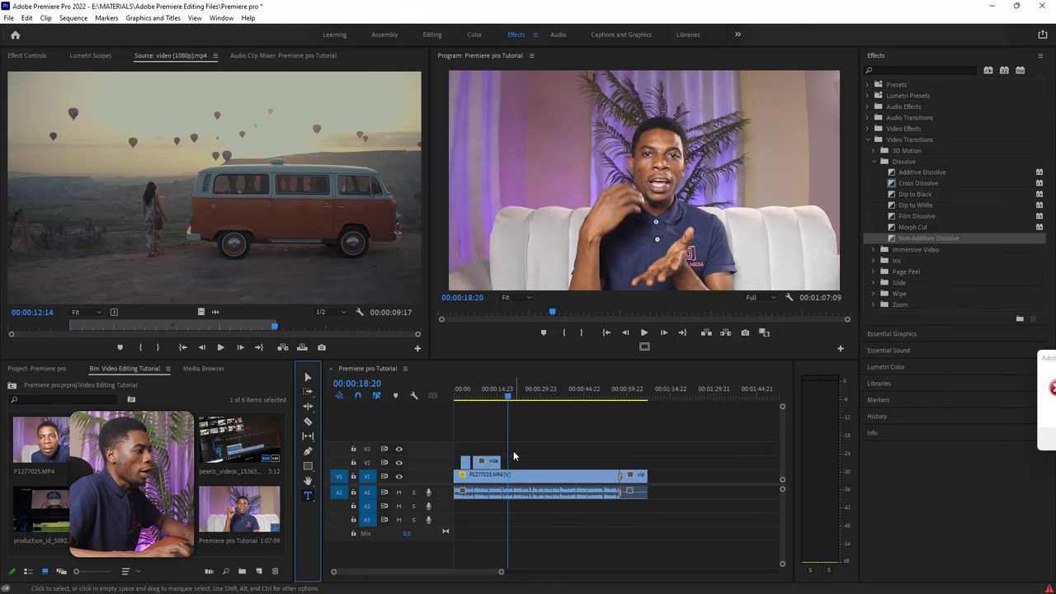
{"action": "left_click", "coordinate": [551, 245]}
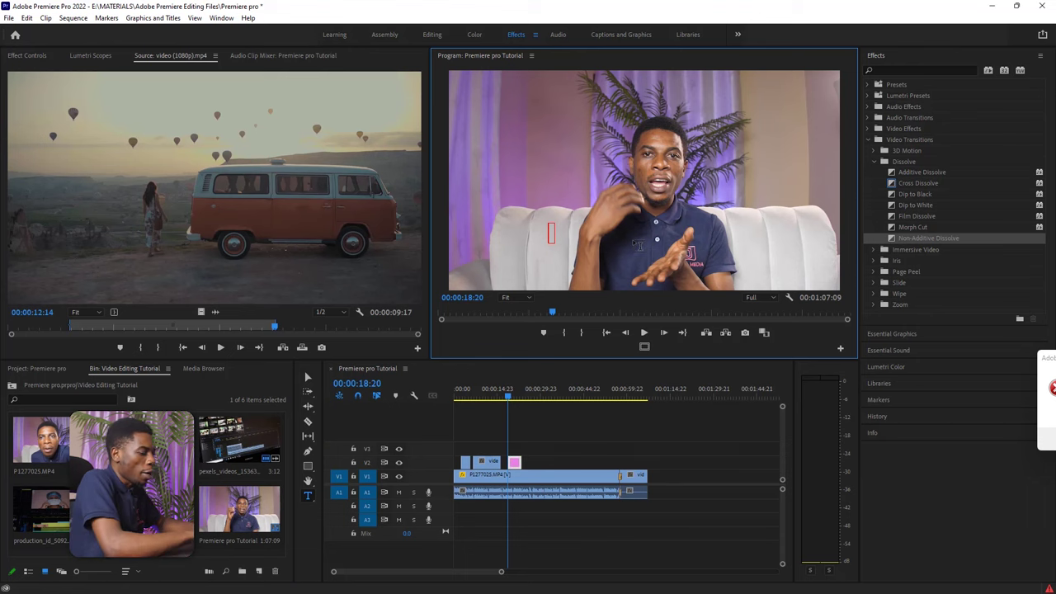
{"action": "type", "text": "V"}
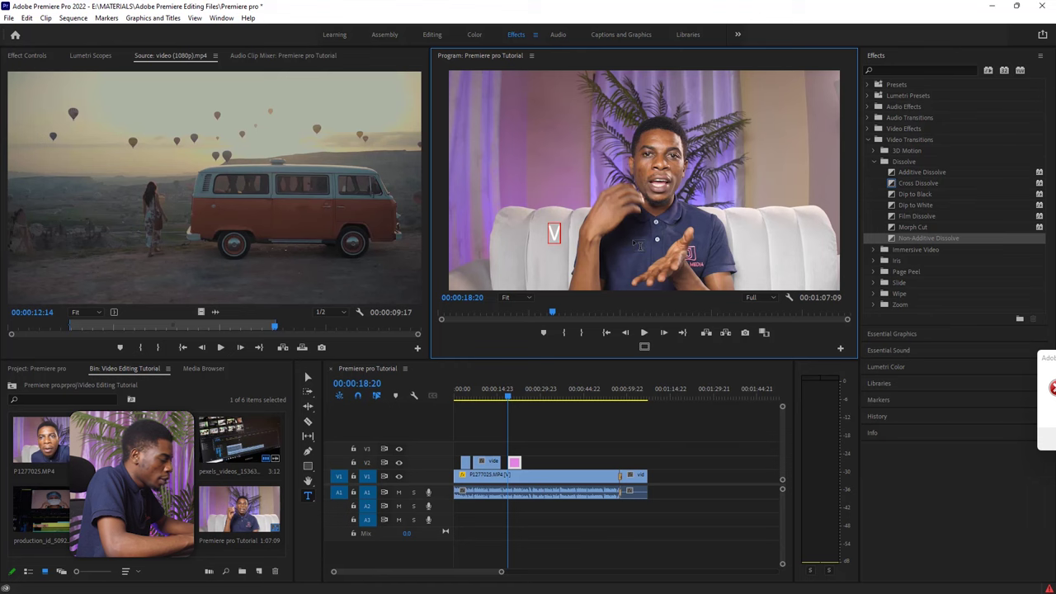
{"action": "type", "text": "IDEO EDIT"}
{"action": "type", "text": "ING"}
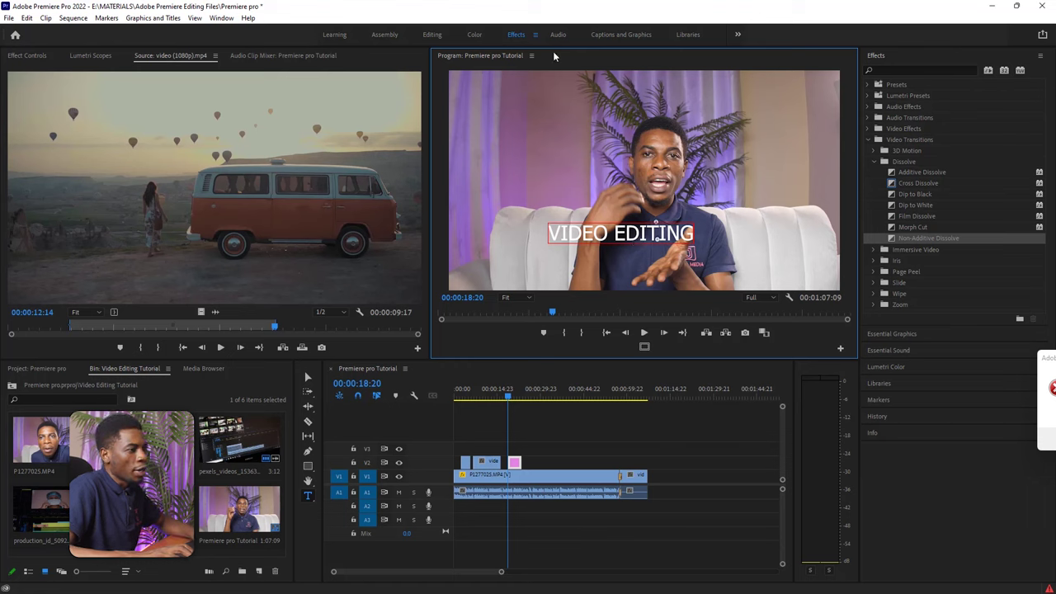
{"action": "left_click", "coordinate": [894, 334]}
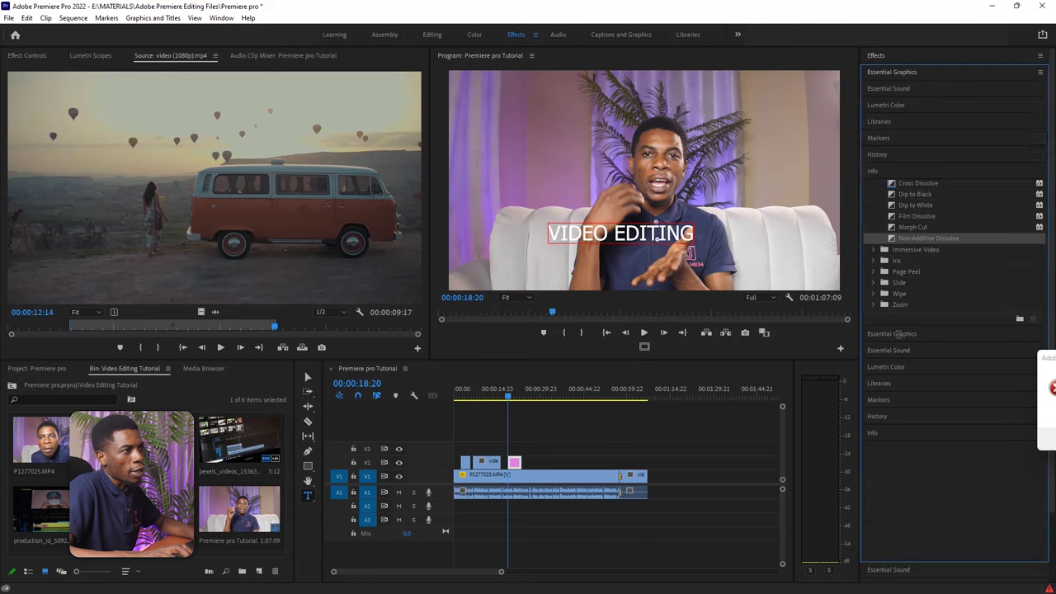
Step: Move the VIDEO EDITING title into the lower middle of the frame
{"action": "left_click_drag", "start_coordinate": [576, 217], "coordinate": [610, 259]}
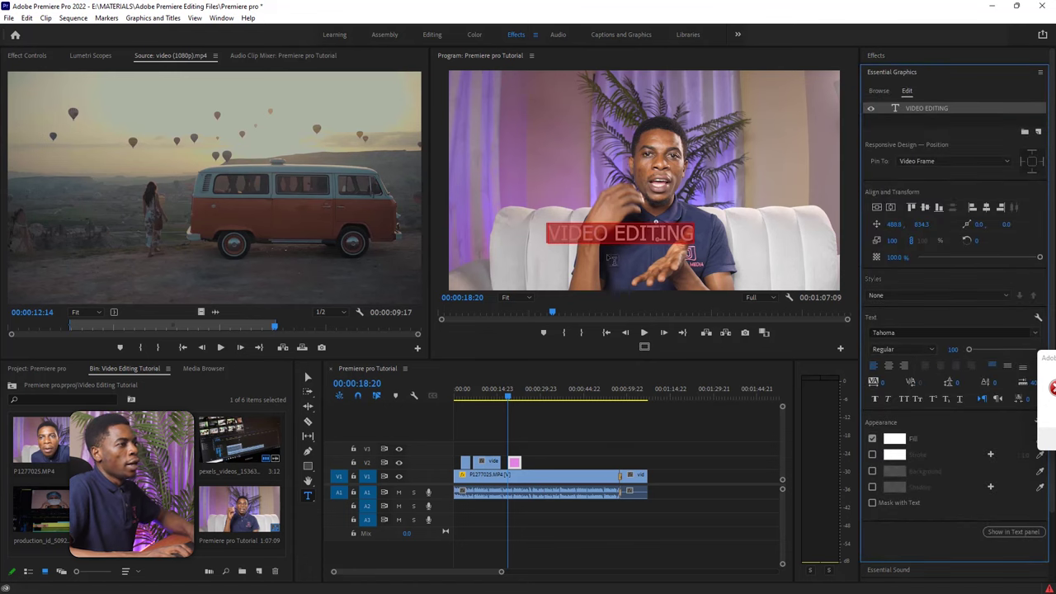
{"action": "left_click", "coordinate": [870, 111]}
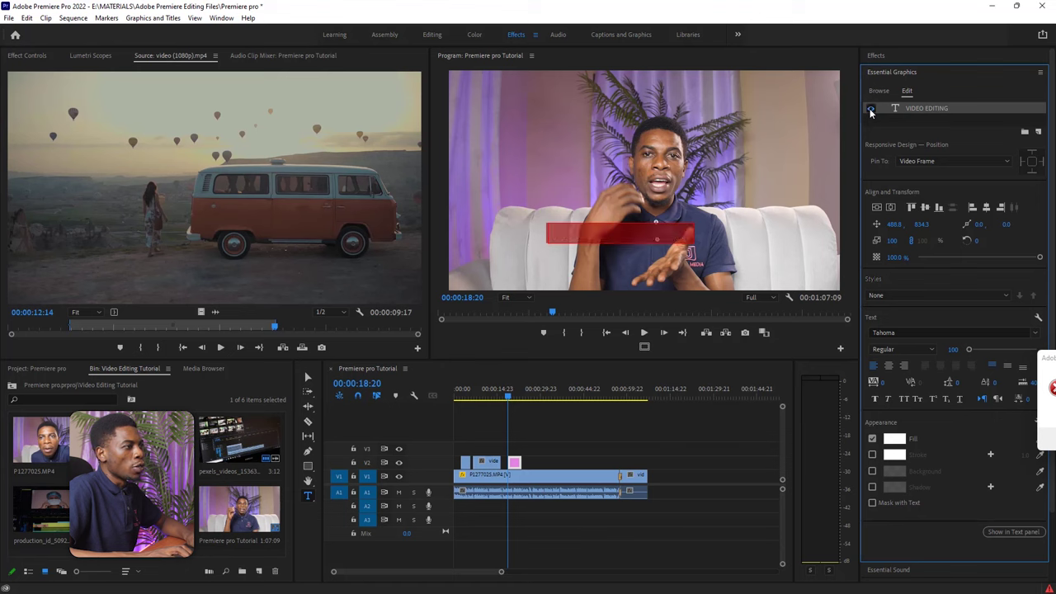
{"action": "left_click", "coordinate": [870, 110]}
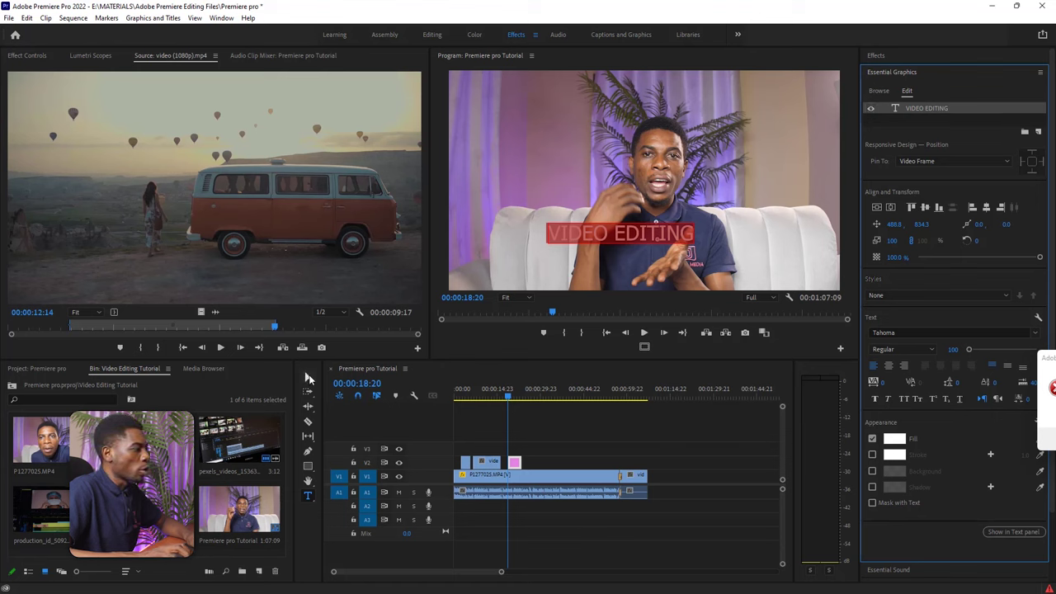
{"action": "left_click", "coordinate": [308, 378]}
{"action": "left_click", "coordinate": [669, 237]}
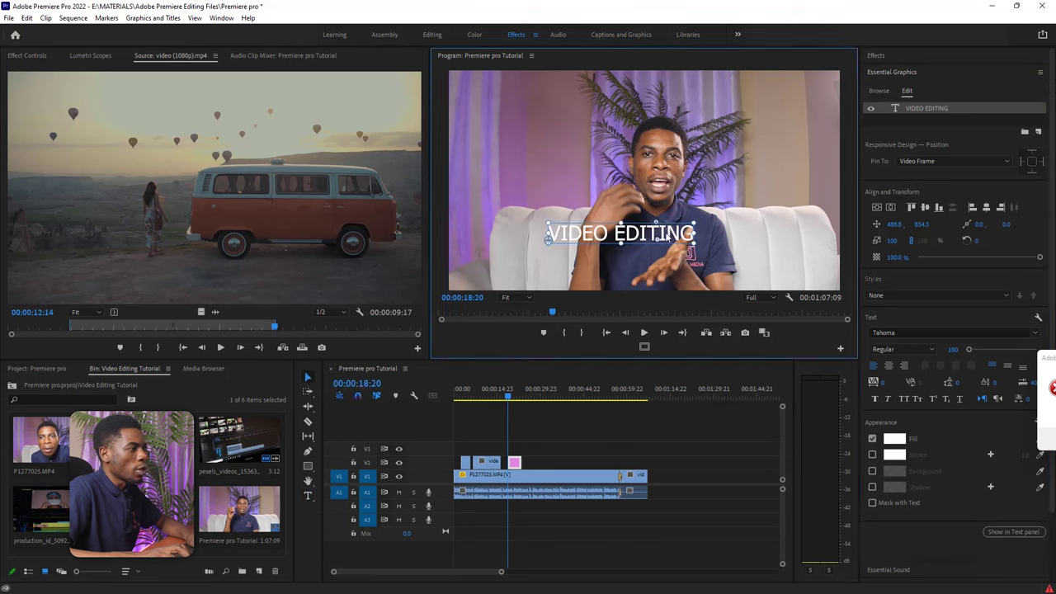
{"action": "left_click_drag", "start_coordinate": [668, 237], "coordinate": [637, 236]}
{"action": "left_click_drag", "start_coordinate": [636, 117], "coordinate": [672, 255]}
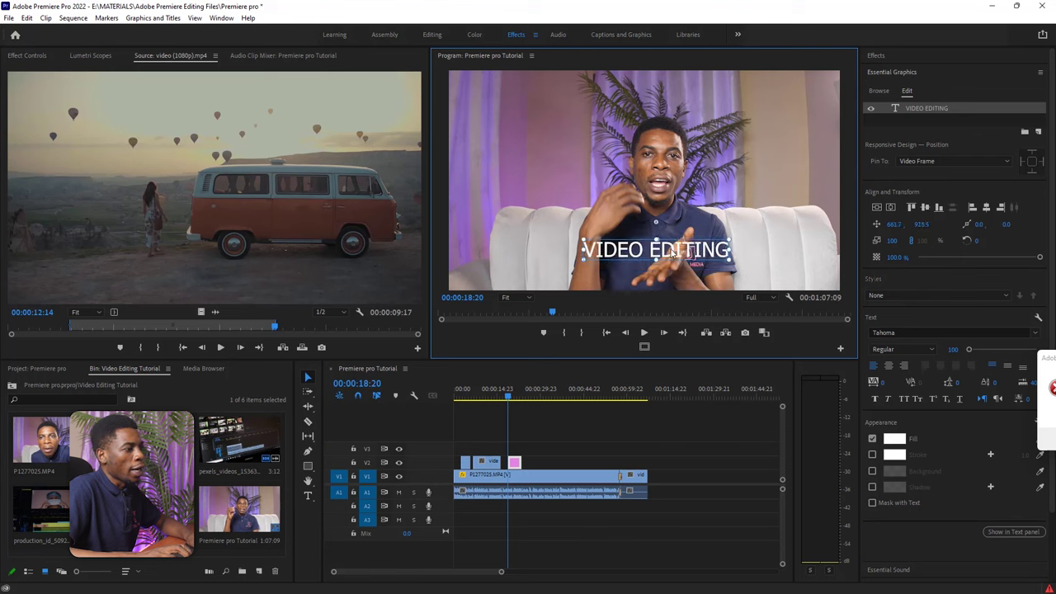
Step: Set the VIDEO EDITING title's font to Montserrat Medium and enlarge it to size 134
{"action": "double_click", "coordinate": [672, 254]}
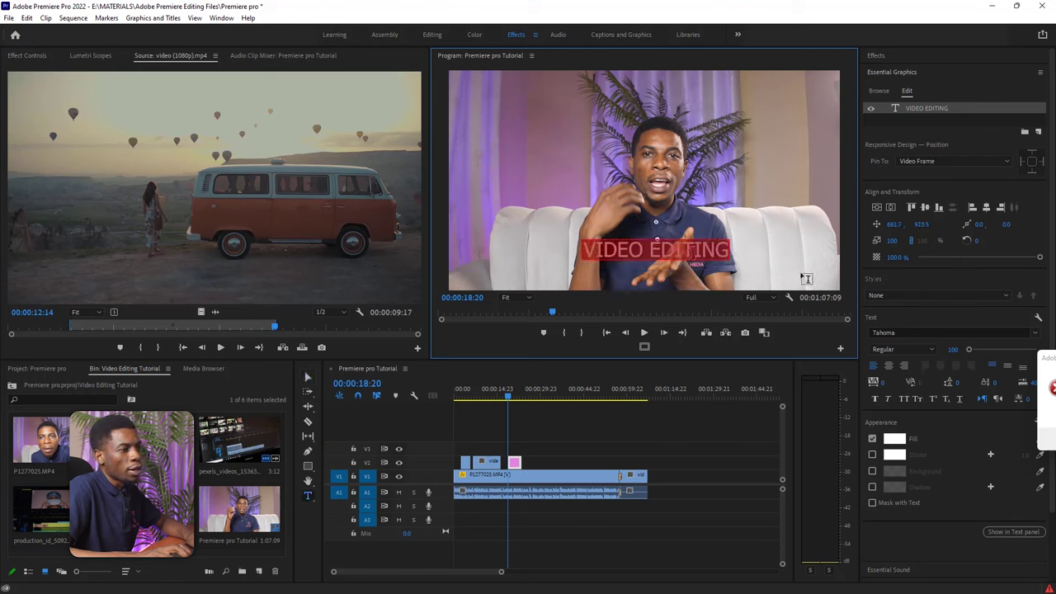
{"action": "left_click", "coordinate": [905, 333]}
{"action": "type", "text": "MONT"}
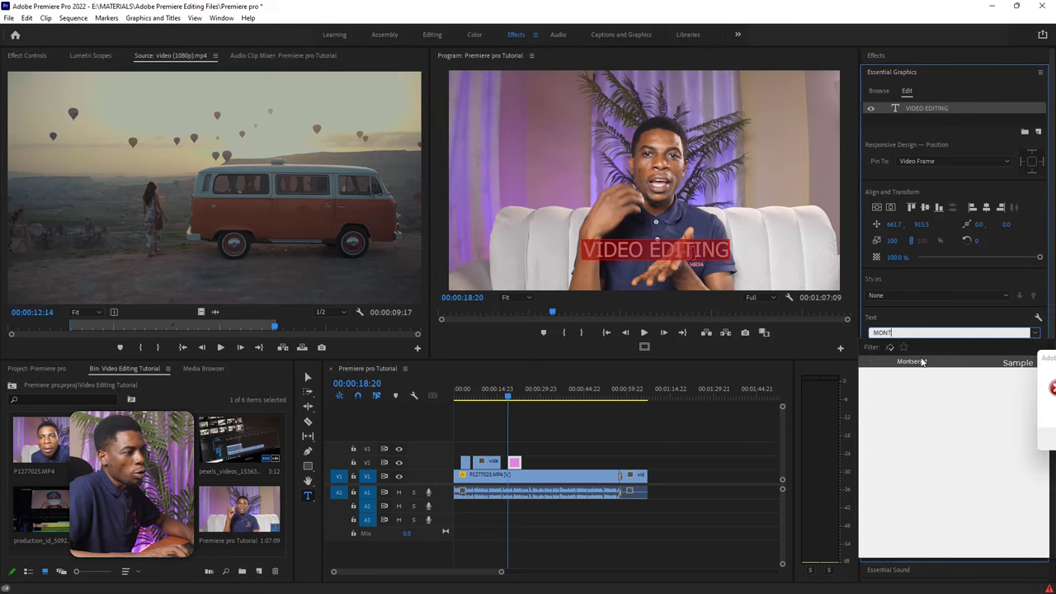
{"action": "left_click", "coordinate": [922, 363]}
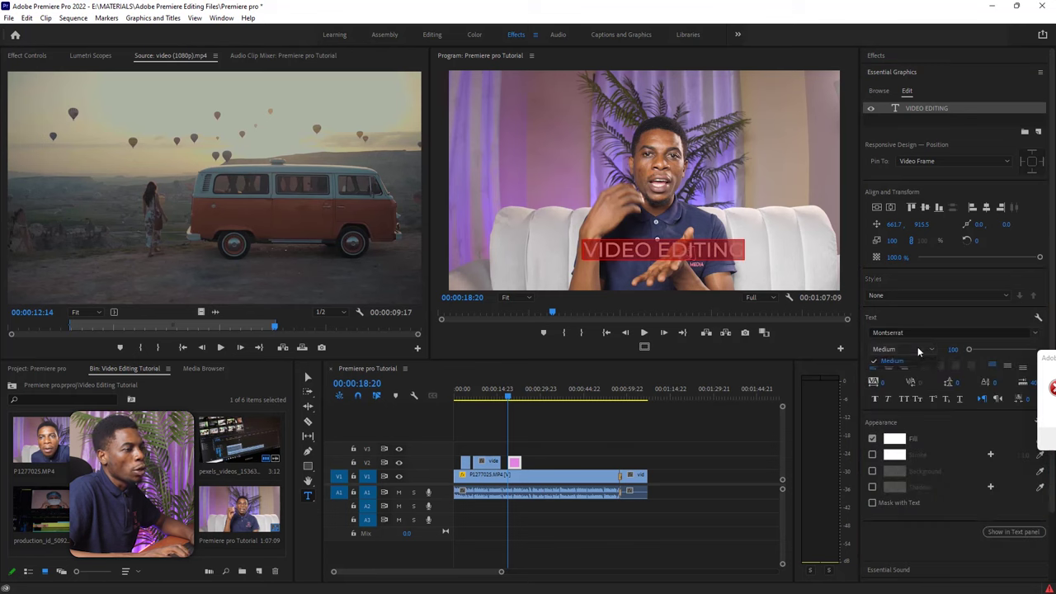
{"action": "left_click", "coordinate": [917, 349]}
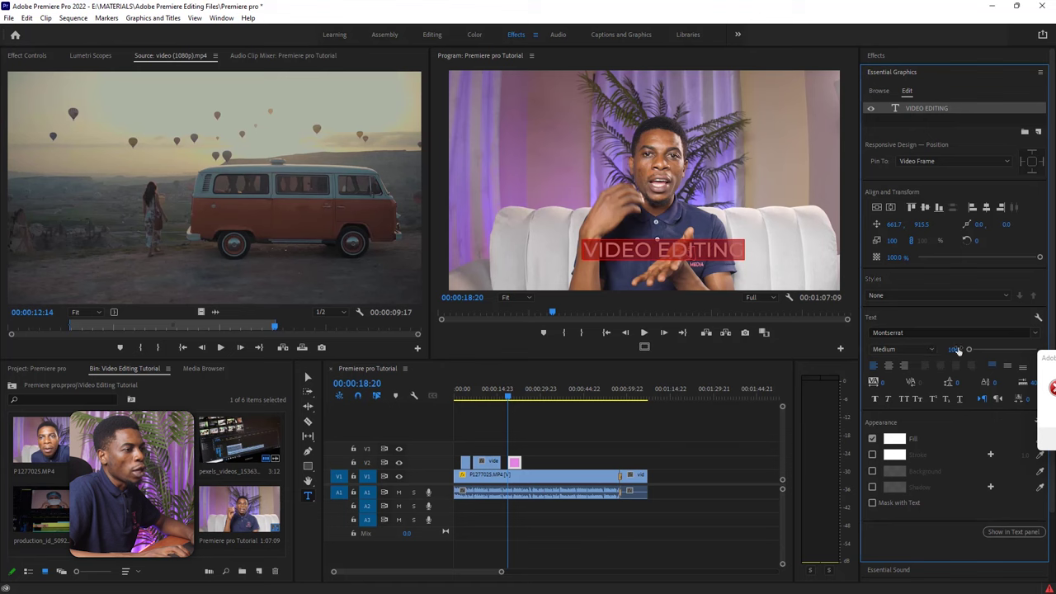
{"action": "mouse_move", "coordinate": [969, 351]}
{"action": "left_mouse_down"}
{"action": "mouse_move", "coordinate": [989, 351]}
{"action": "mouse_move", "coordinate": [969, 352]}
{"action": "left_mouse_up"}
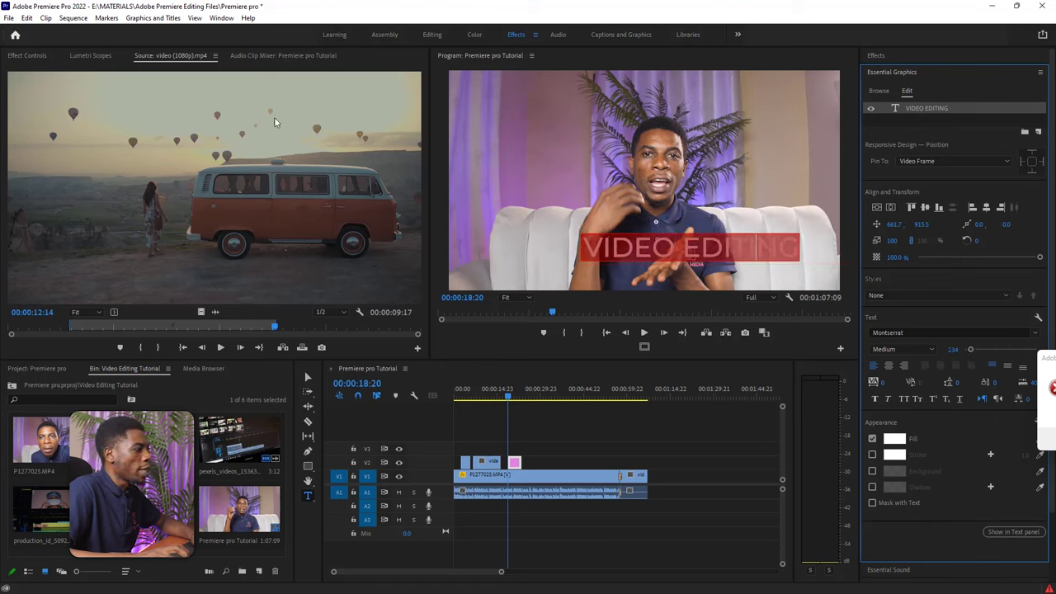
Step: Shift the enlarged title left and down, then select all of its text
{"action": "left_click", "coordinate": [306, 376]}
{"action": "left_click_drag", "start_coordinate": [742, 249], "coordinate": [701, 258]}
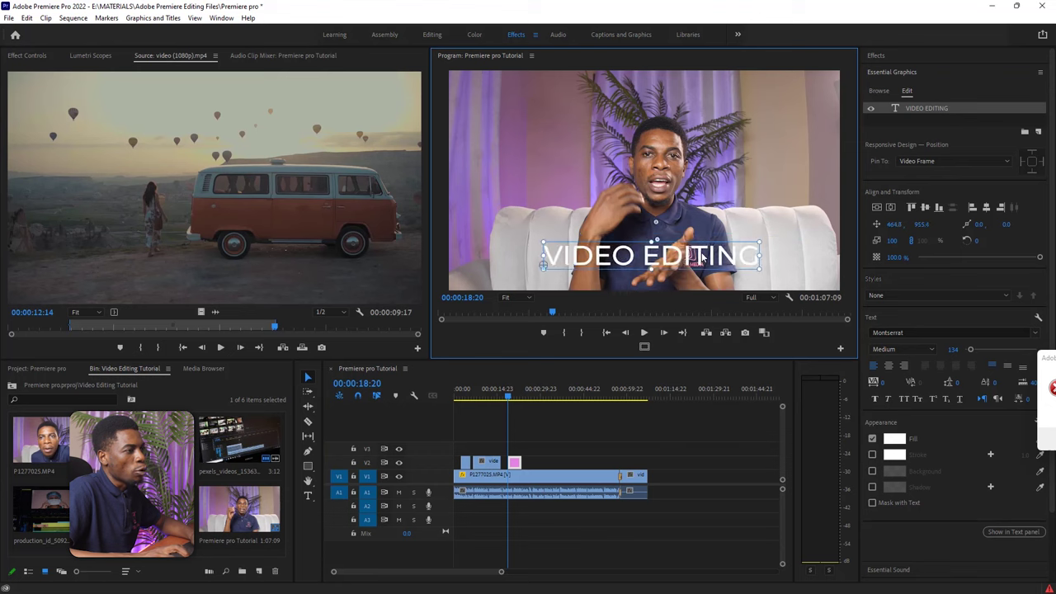
{"action": "double_click", "coordinate": [701, 258]}
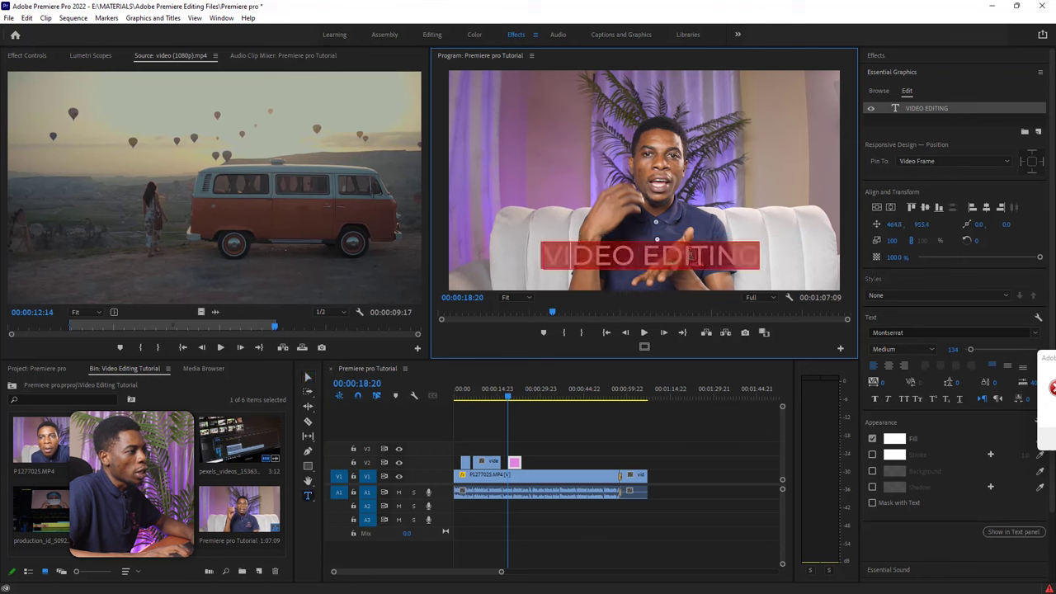
{"action": "left_click", "coordinate": [692, 255]}
{"action": "double_click", "coordinate": [664, 259]}
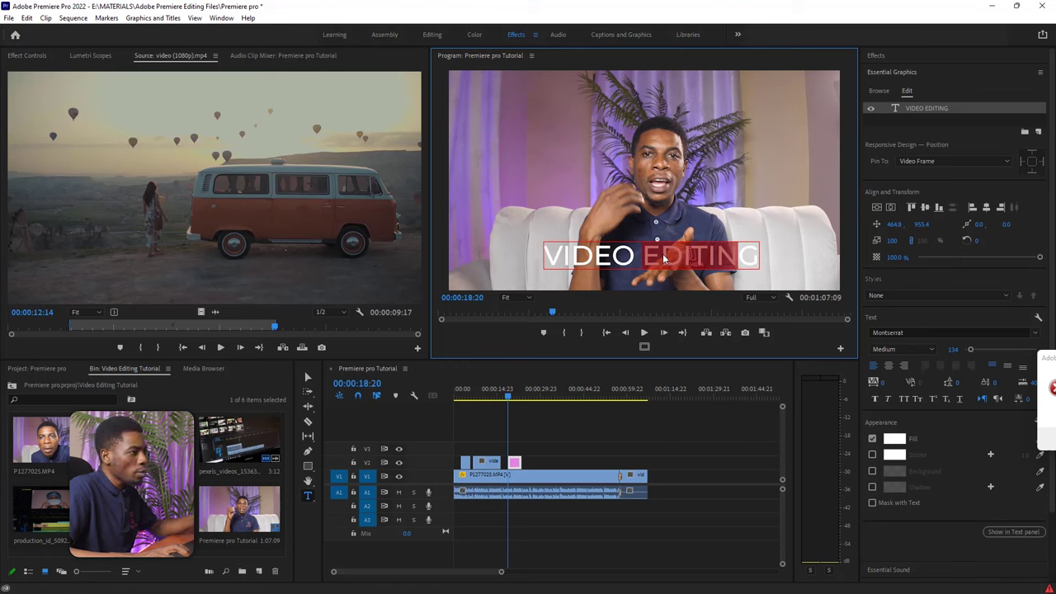
{"action": "key", "text": "ctrl+a"}
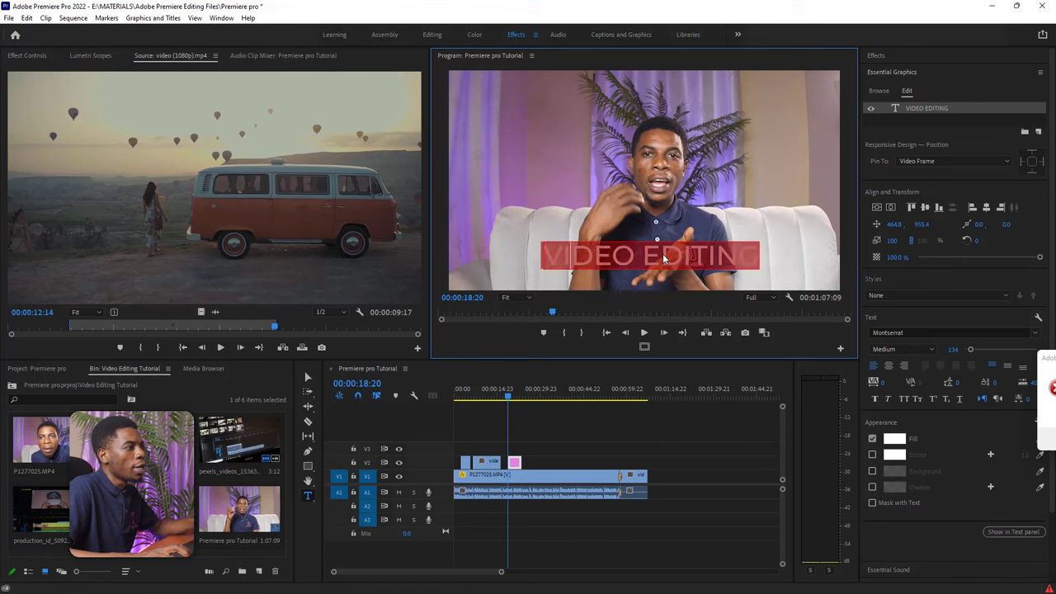
Step: Change the title's fill colour from white to dark blue (0A1451)
{"action": "left_click", "coordinate": [899, 443]}
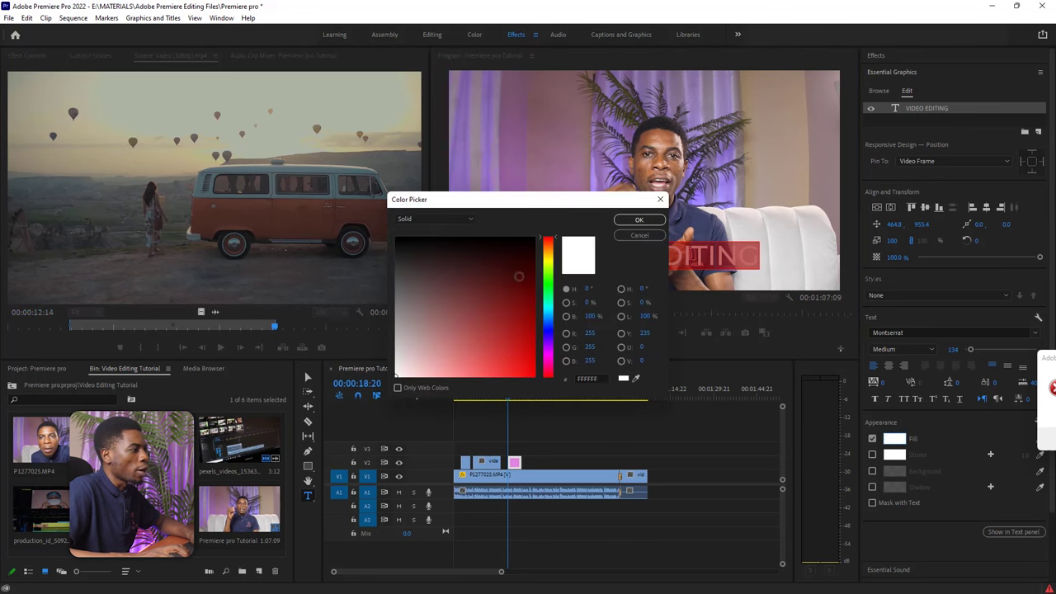
{"action": "left_click", "coordinate": [520, 314]}
{"action": "mouse_move", "coordinate": [526, 325]}
{"action": "left_mouse_down"}
{"action": "mouse_move", "coordinate": [521, 277]}
{"action": "mouse_move", "coordinate": [519, 288]}
{"action": "left_mouse_up"}
{"action": "left_click", "coordinate": [548, 334]}
{"action": "left_click", "coordinate": [638, 220]}
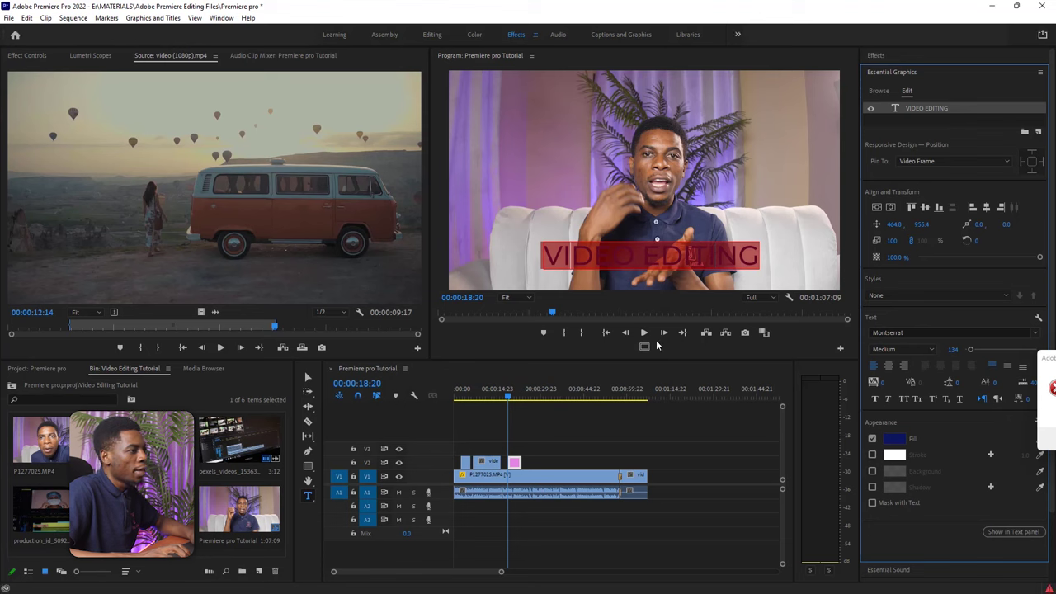
Step: Deselect the title and delete the VIDEO EDITING graphic clip from V2
{"action": "left_click", "coordinate": [307, 377]}
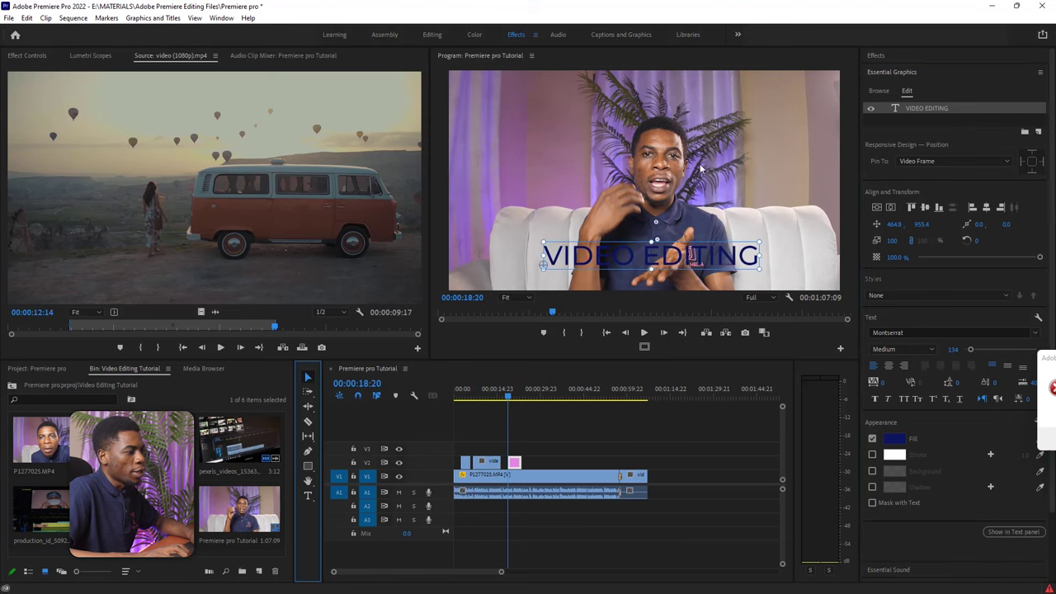
{"action": "left_click", "coordinate": [703, 448]}
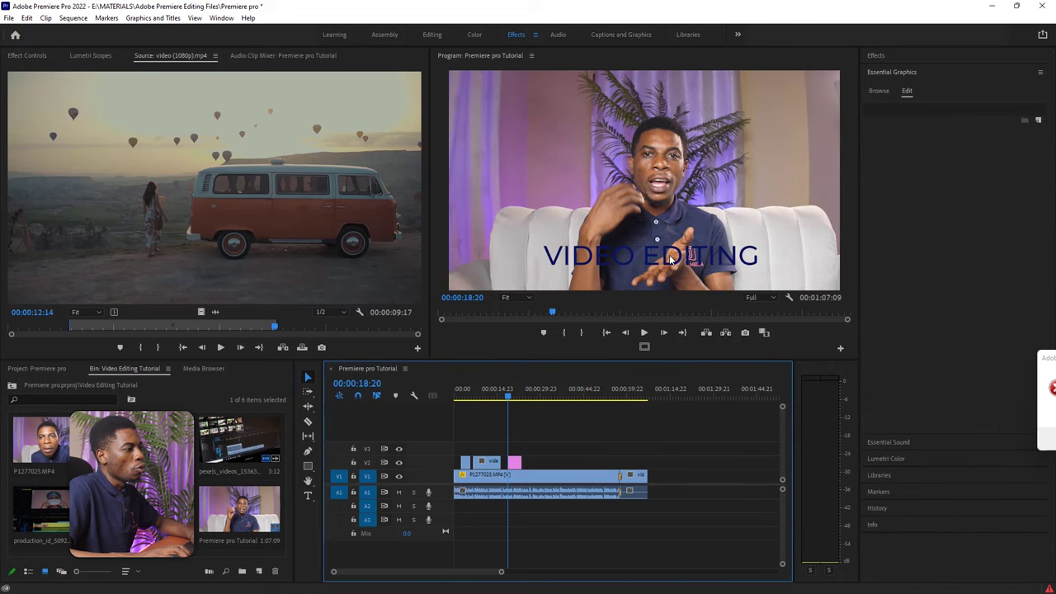
{"action": "left_click", "coordinate": [514, 463]}
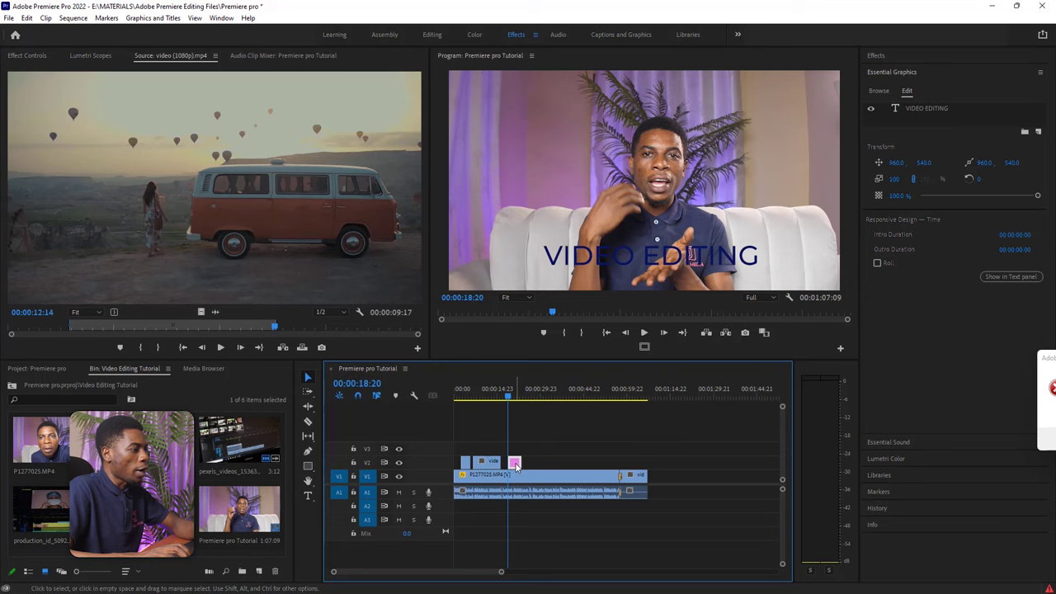
{"action": "key", "text": "Delete"}
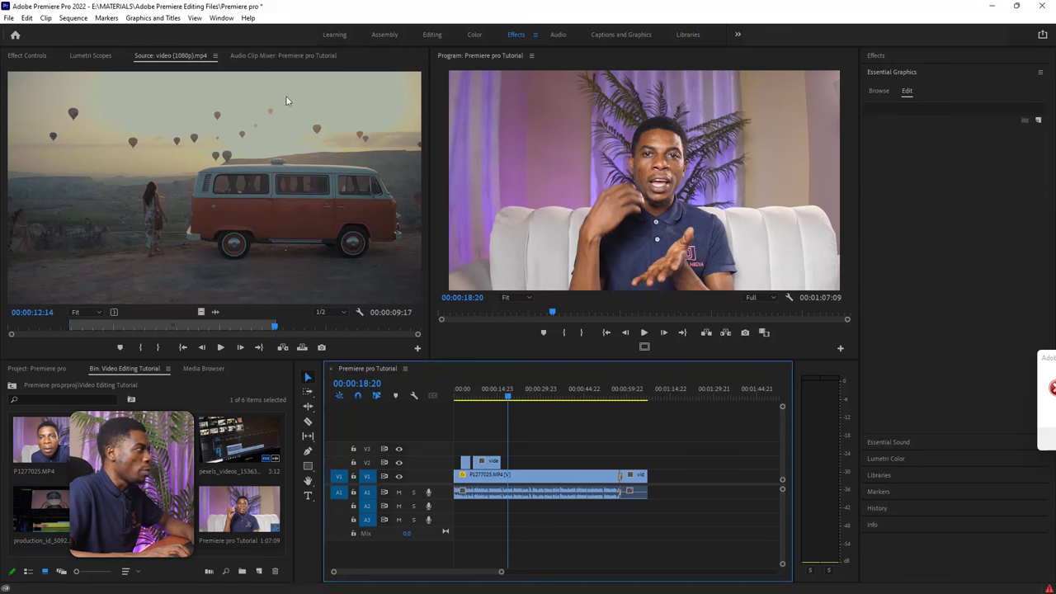
Step: Open the Premiere Composer panel from Window > Extensions
{"action": "left_click", "coordinate": [220, 18]}
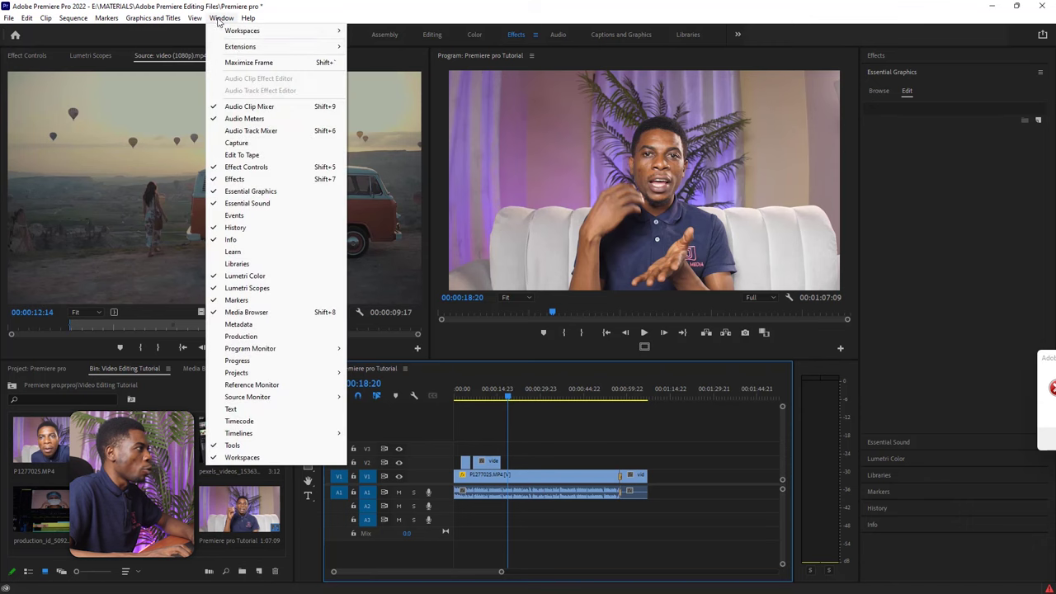
{"action": "mouse_move", "coordinate": [245, 53]}
{"action": "left_click", "coordinate": [391, 59]}
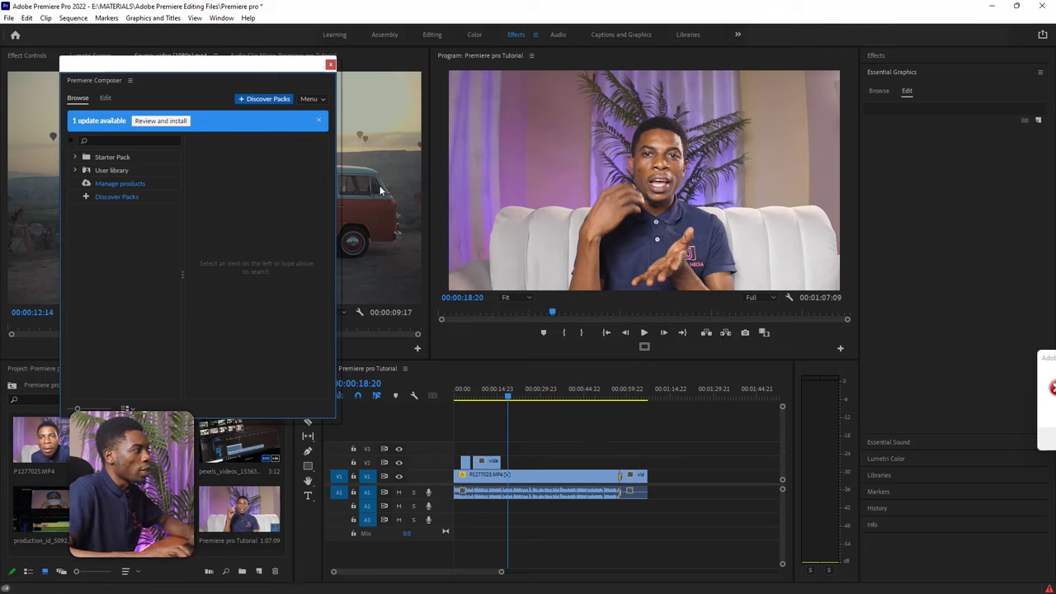
Step: Drag the Starter Pack's Fade Characters template onto V2 and zoom the timeline in
{"action": "left_click", "coordinate": [76, 156]}
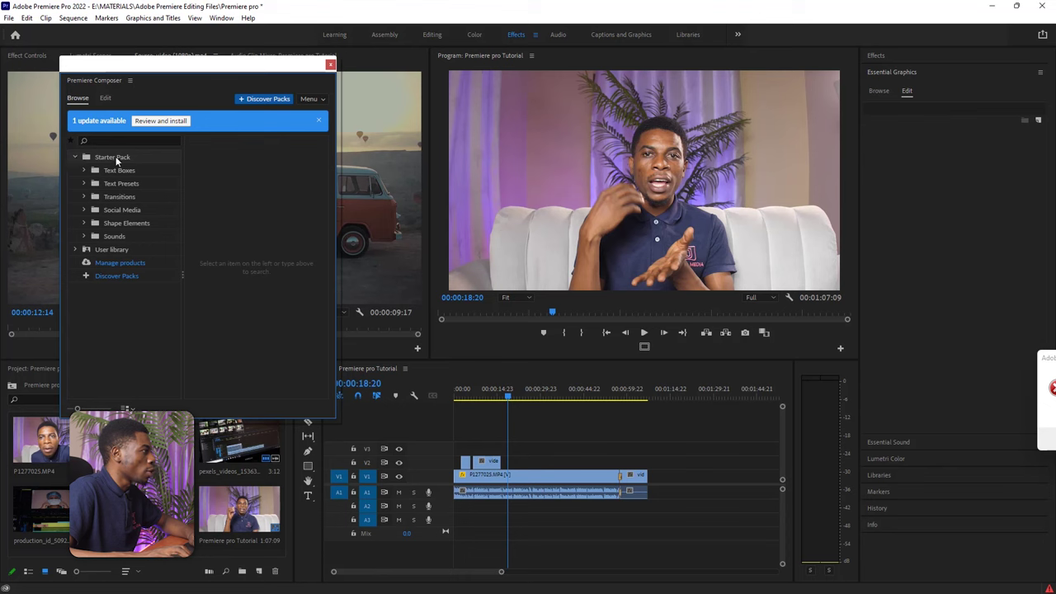
{"action": "left_click", "coordinate": [116, 159]}
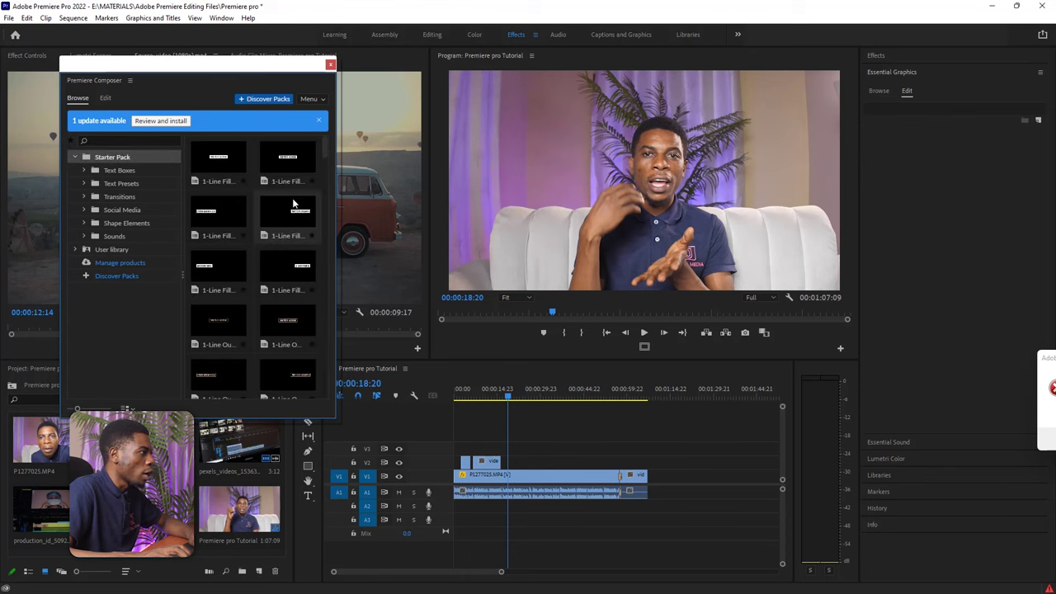
{"action": "scroll", "coordinate": [276, 344], "scroll_direction": "down", "scroll_amount": 5}
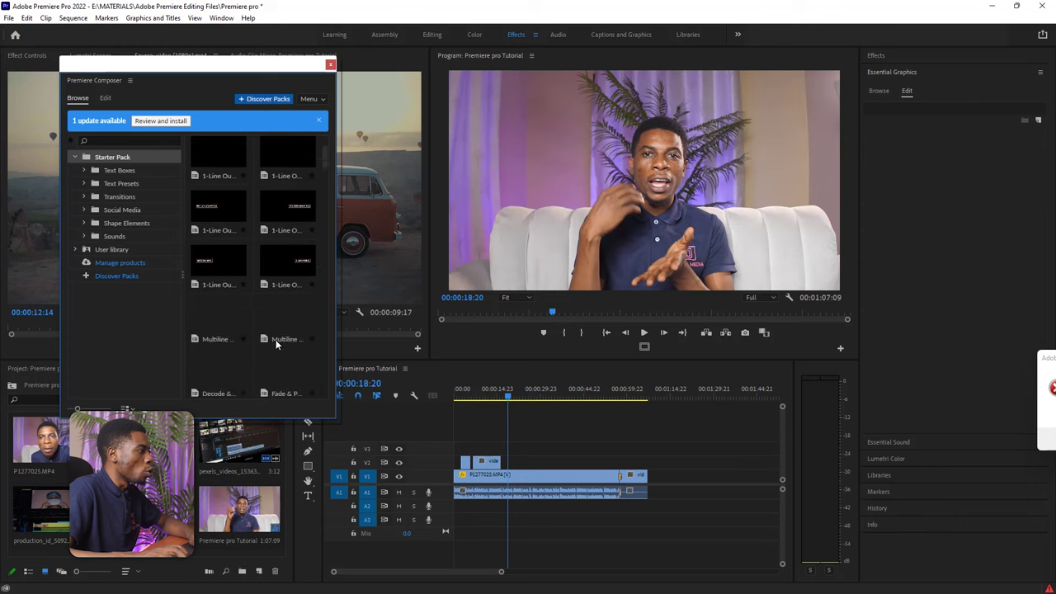
{"action": "scroll", "coordinate": [276, 339], "scroll_direction": "up", "scroll_amount": 1}
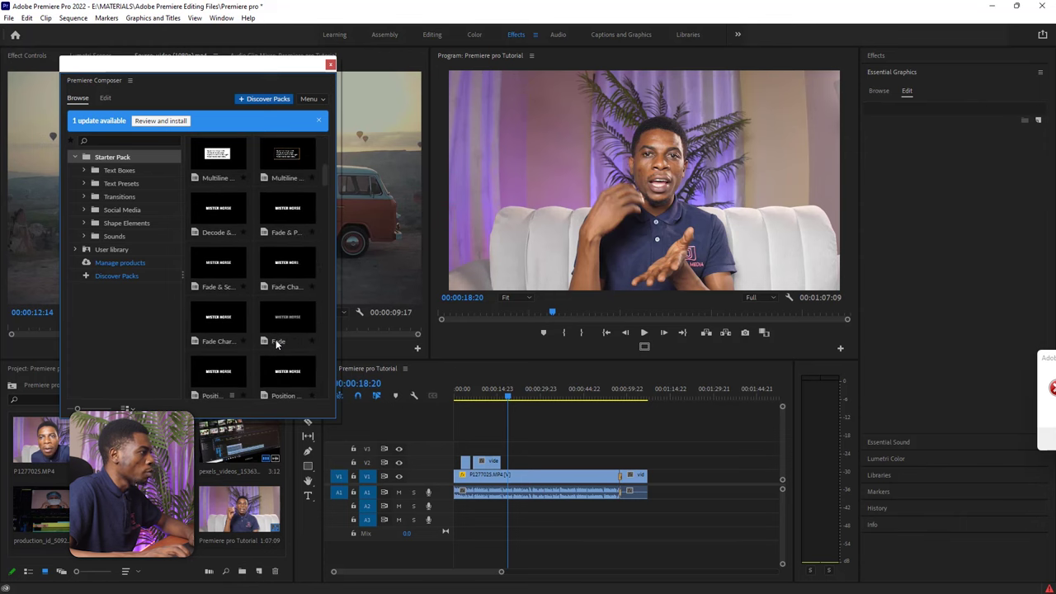
{"action": "left_click", "coordinate": [273, 260]}
{"action": "left_click_drag", "start_coordinate": [272, 262], "coordinate": [508, 468]}
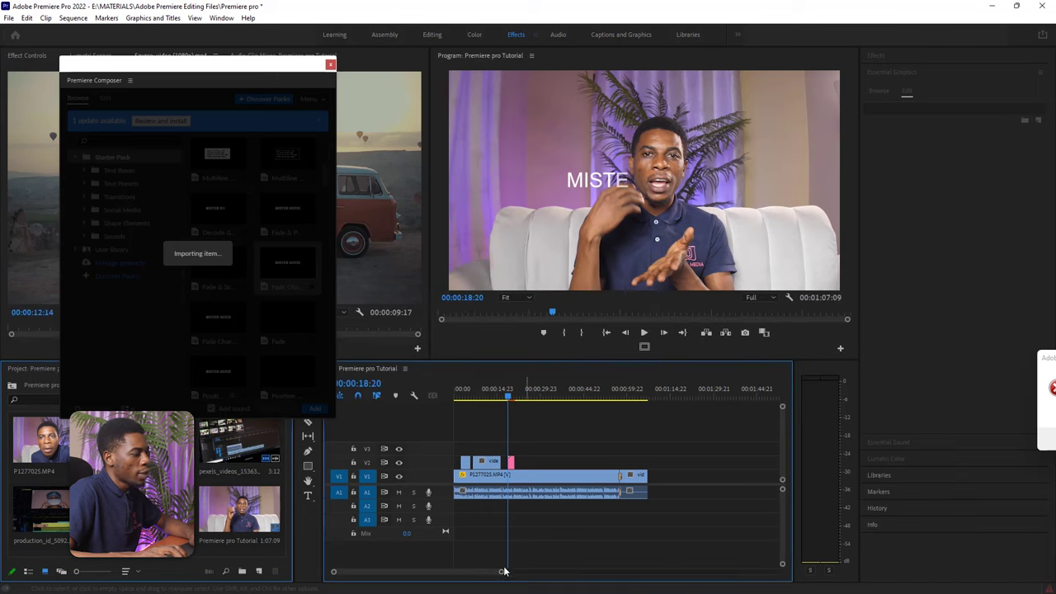
{"action": "left_click_drag", "start_coordinate": [503, 572], "coordinate": [479, 577]}
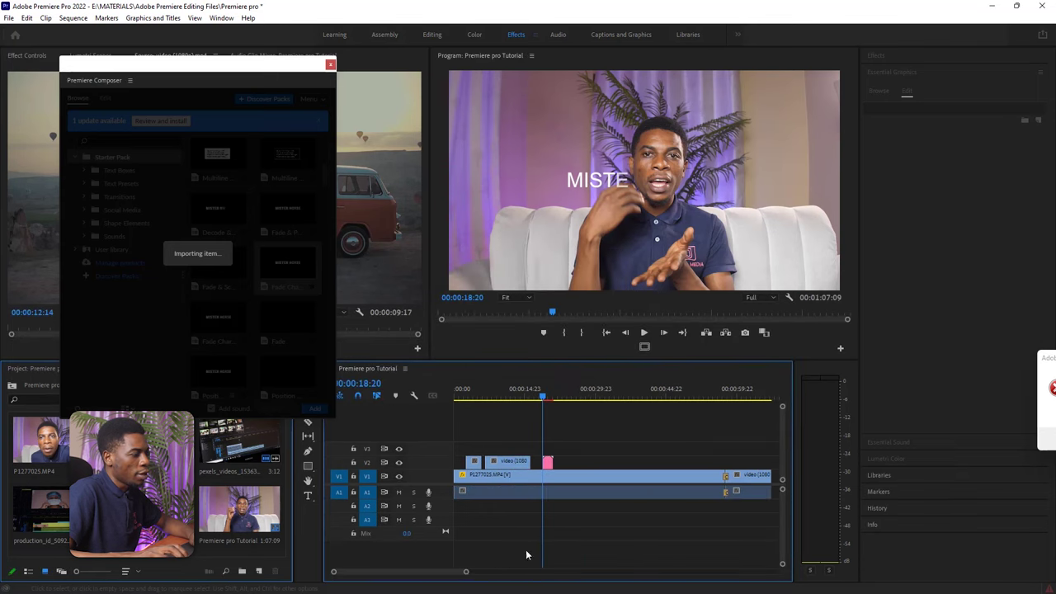
{"action": "key", "text": "equal"}
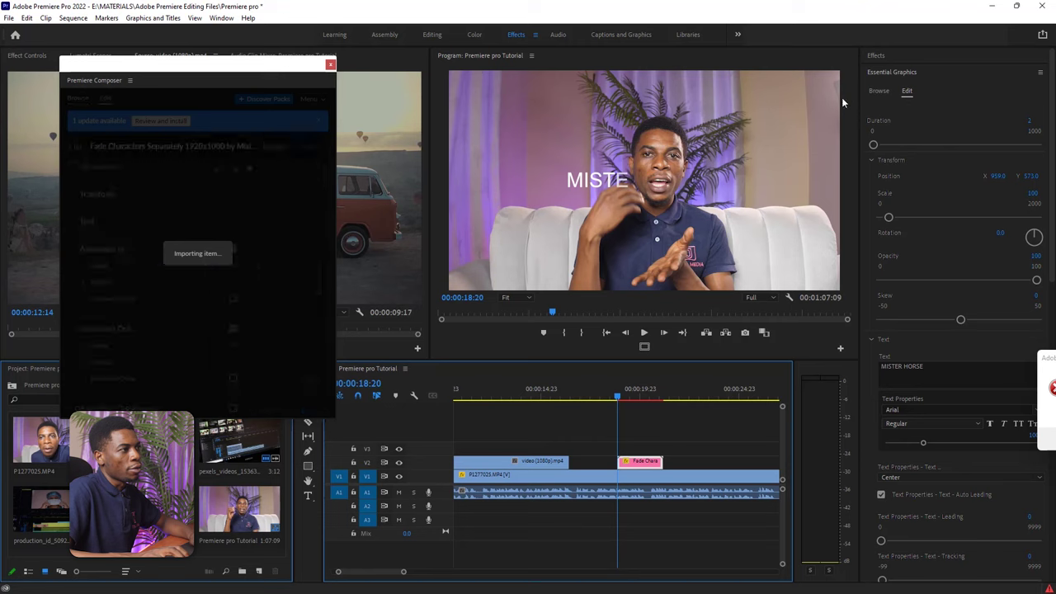
Step: Replace the title's MISTER HORSE text with JOEL MEDIA
{"action": "left_click_drag", "start_coordinate": [619, 396], "coordinate": [649, 397]}
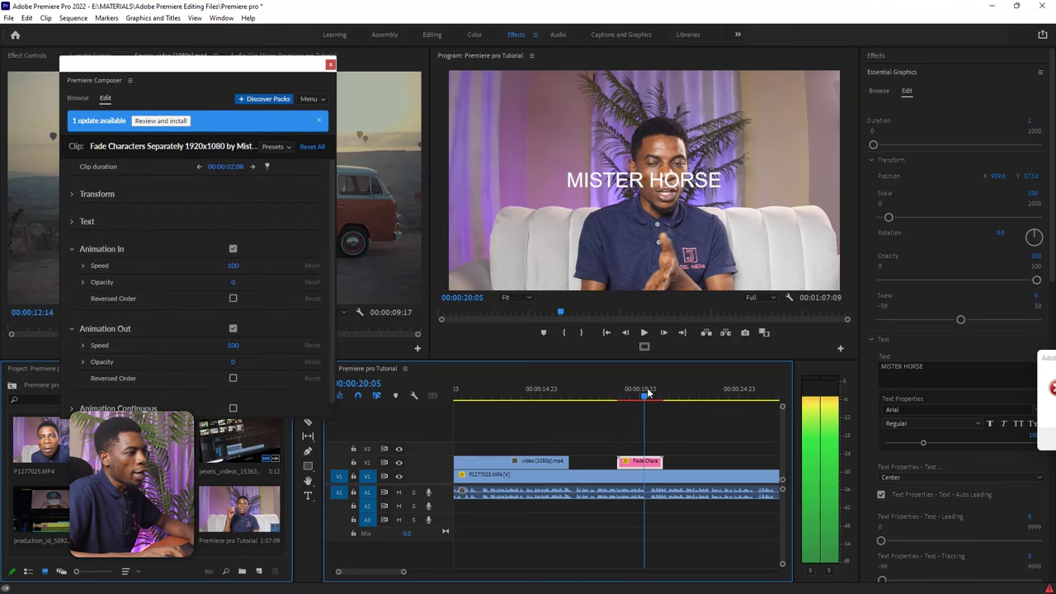
{"action": "left_click", "coordinate": [936, 364]}
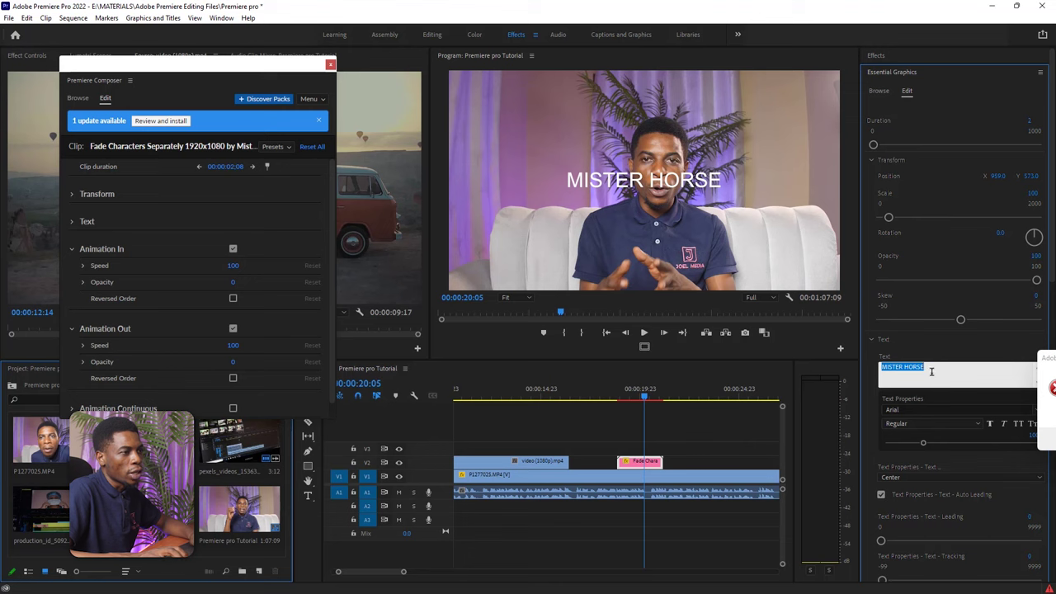
{"action": "type", "text": "V"}
{"action": "key", "text": "ctrl+a"}
{"action": "type", "text": "JOE"}
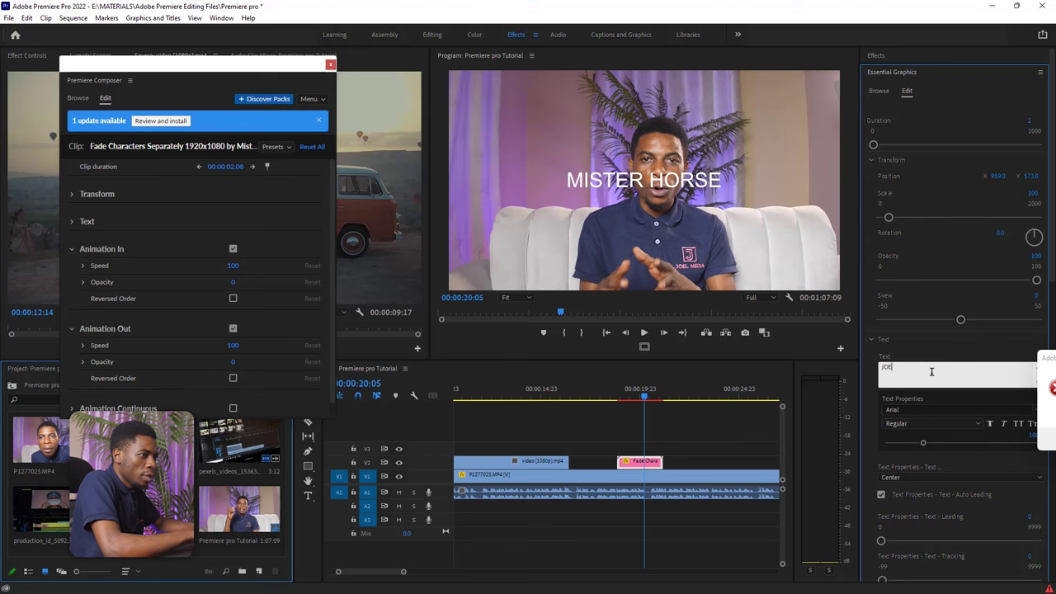
{"action": "type", "text": "L MEDIA"}
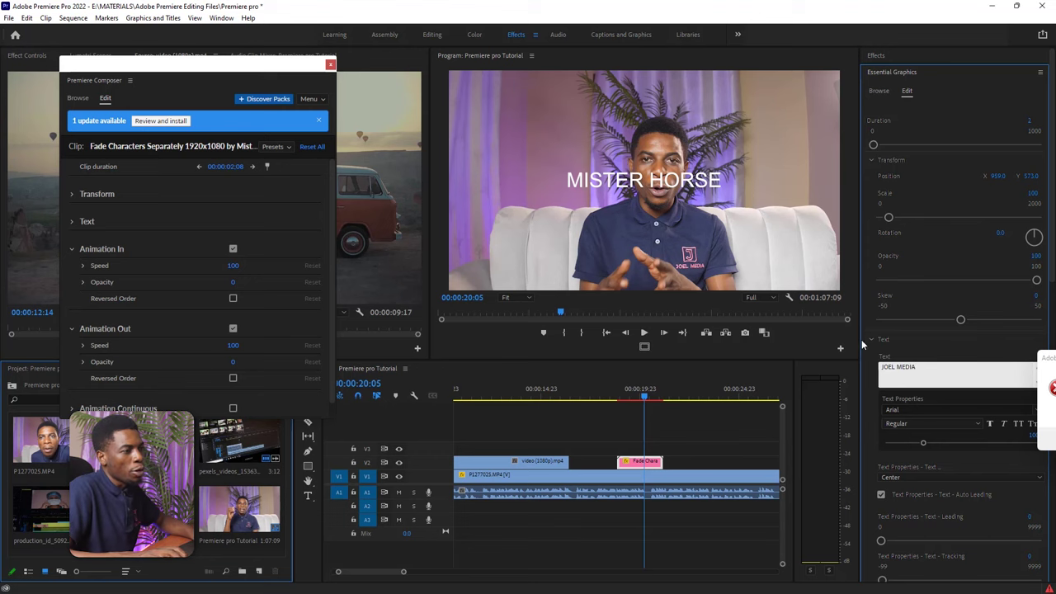
{"action": "left_click", "coordinate": [931, 338]}
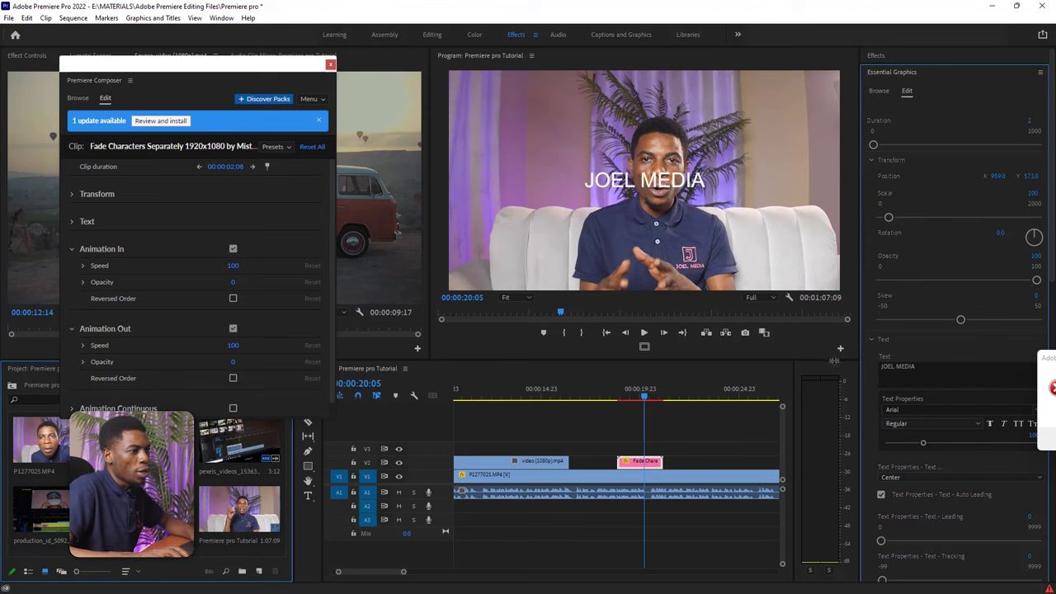
Step: Set the title's font to Montserrat, keeping the Medium style
{"action": "left_click", "coordinate": [908, 409]}
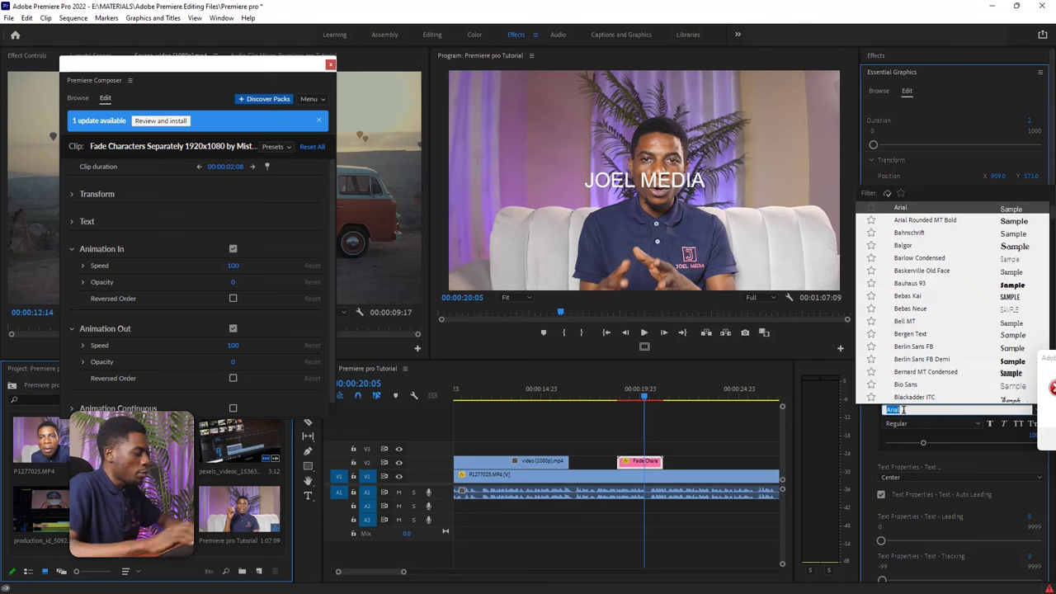
{"action": "type", "text": "mon"}
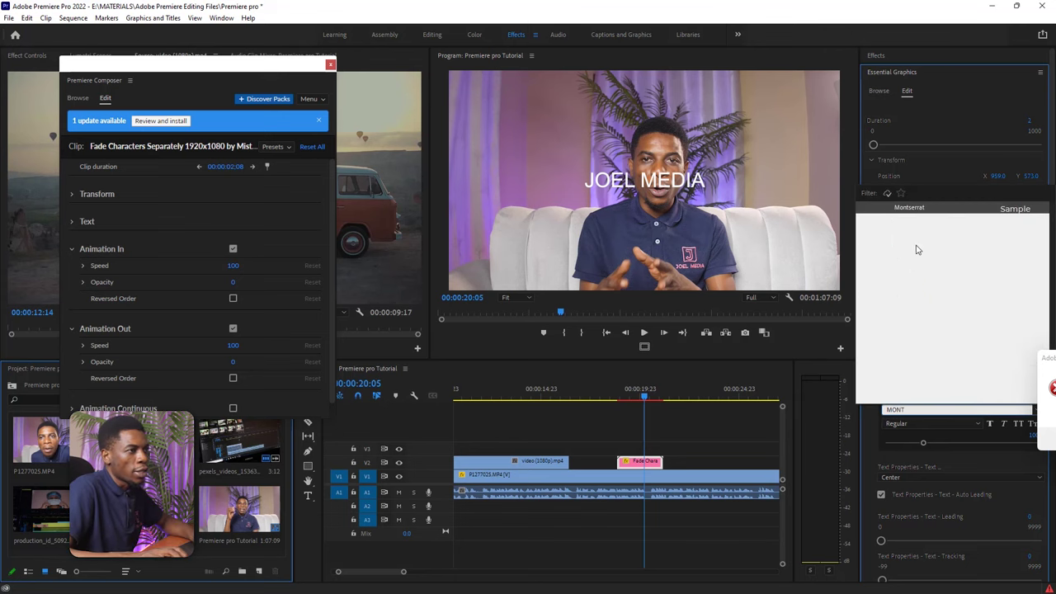
{"action": "type", "text": "t"}
{"action": "left_click", "coordinate": [916, 207]}
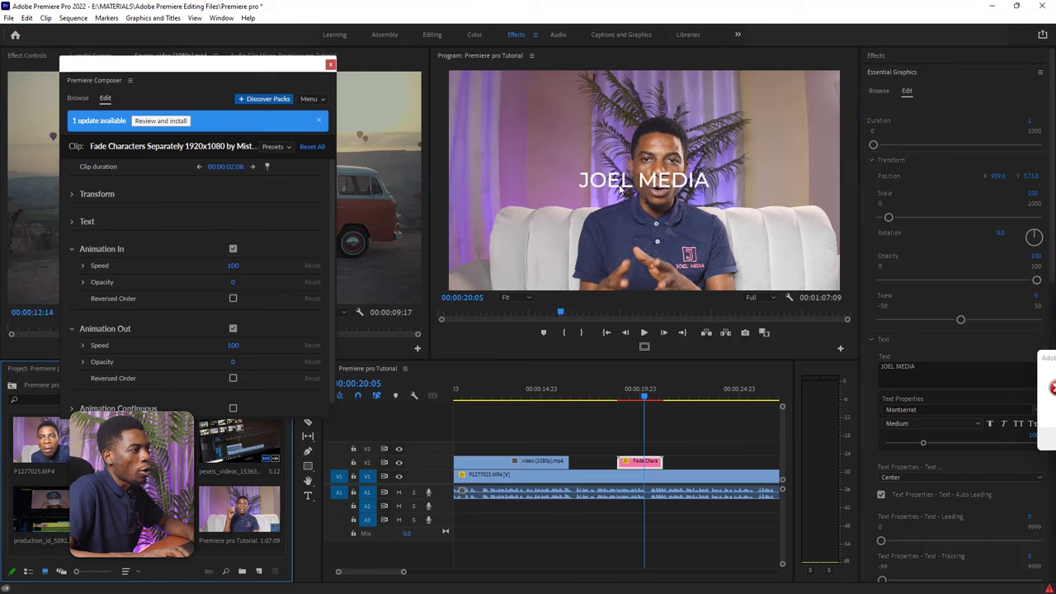
{"action": "left_click", "coordinate": [913, 424]}
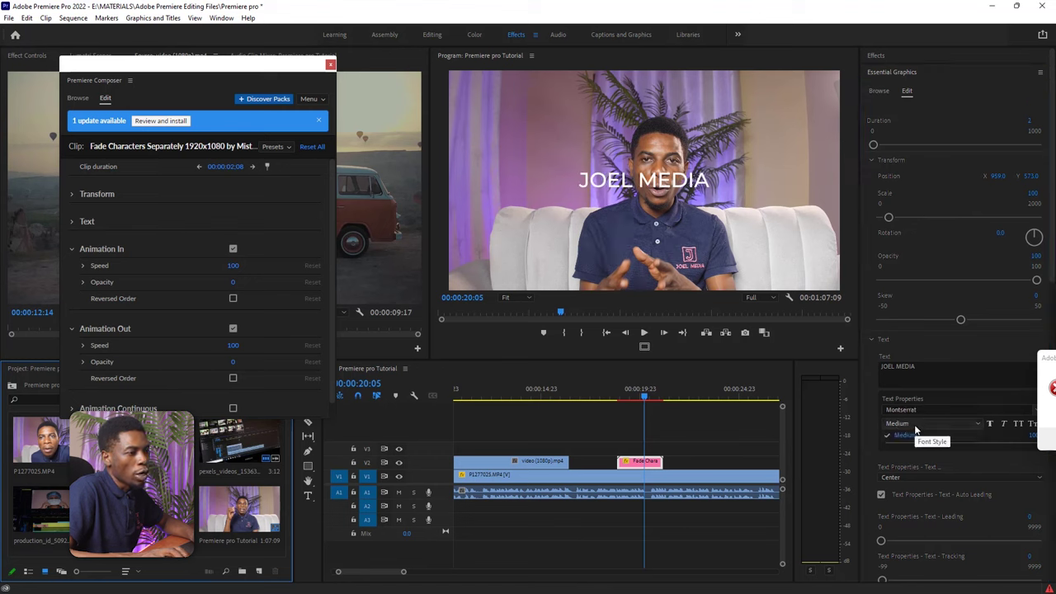
{"action": "left_click", "coordinate": [914, 429]}
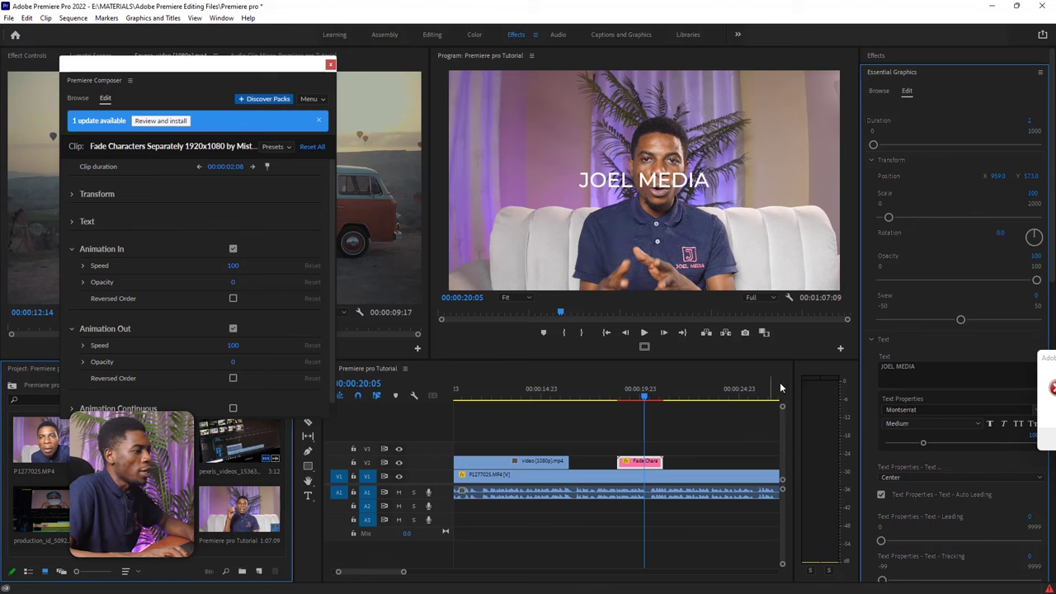
{"action": "left_click", "coordinate": [75, 222]}
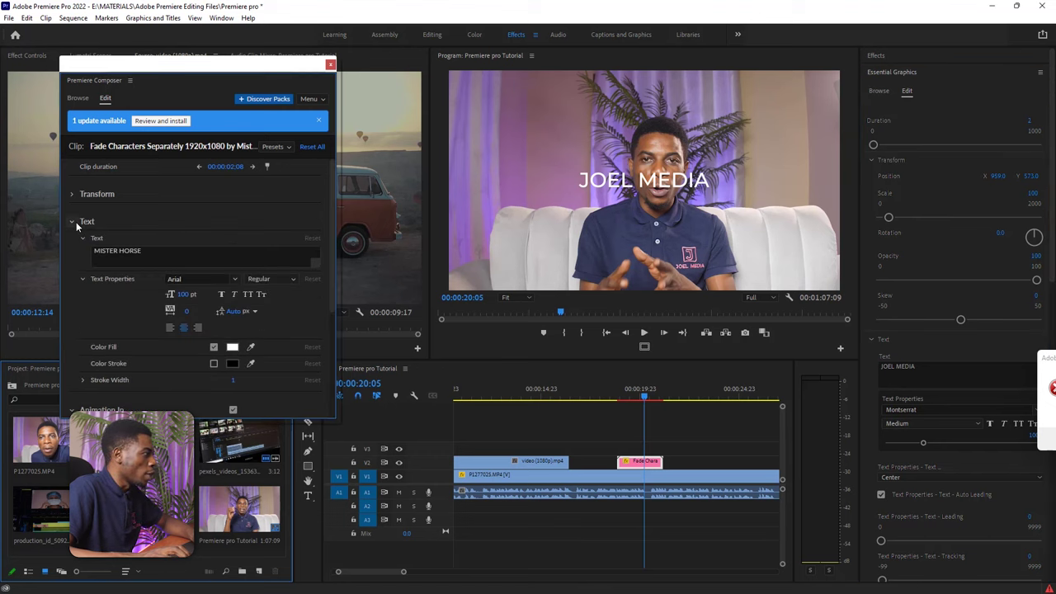
Step: Set the Composer title's font to Montserrat in the Black weight
{"action": "left_click", "coordinate": [200, 282]}
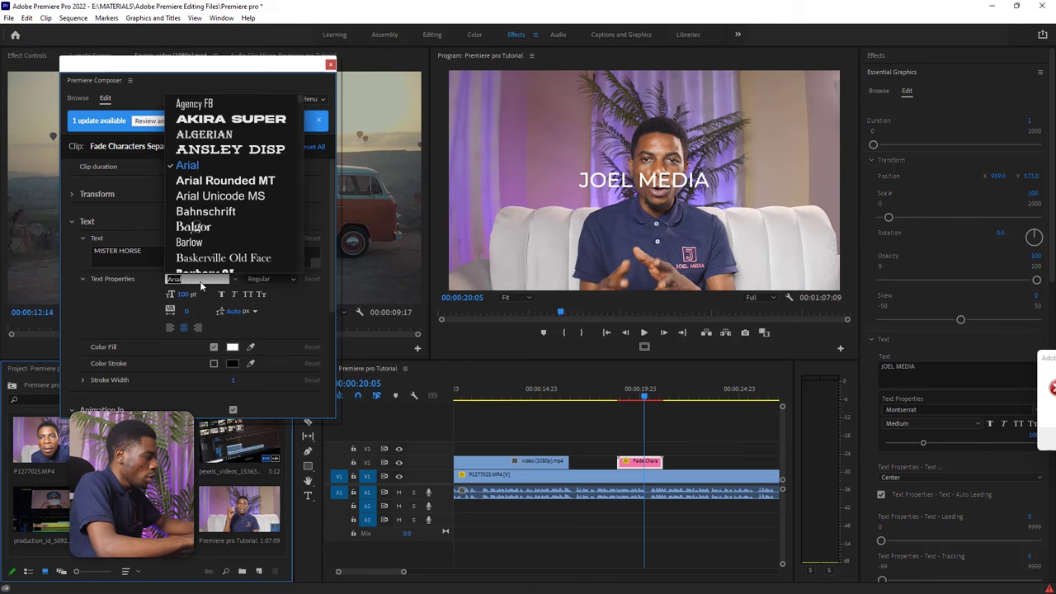
{"action": "type", "text": "Montserrat"}
{"action": "key", "text": "Return"}
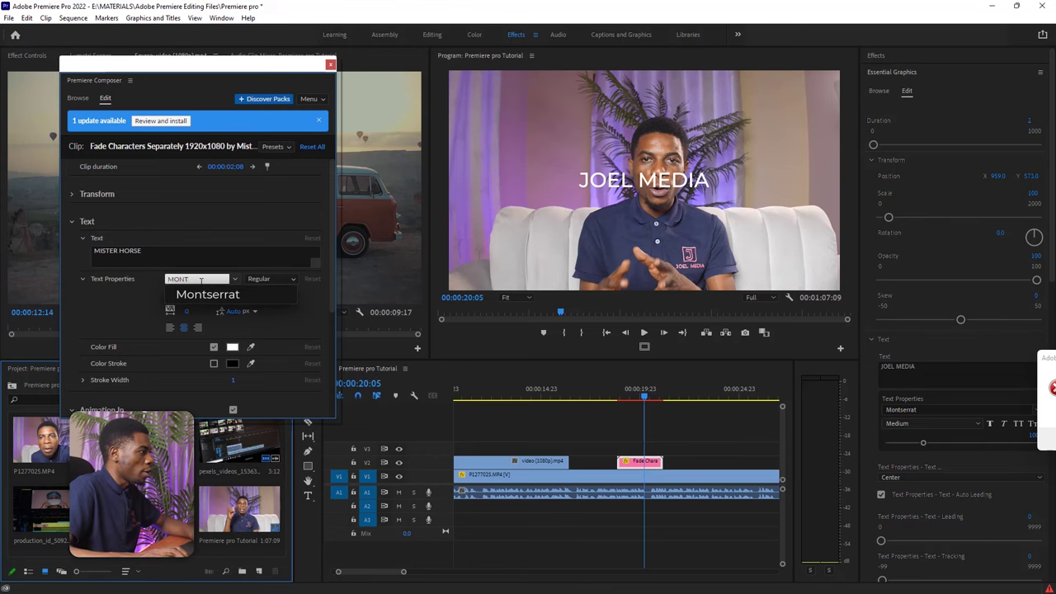
{"action": "left_click", "coordinate": [268, 278]}
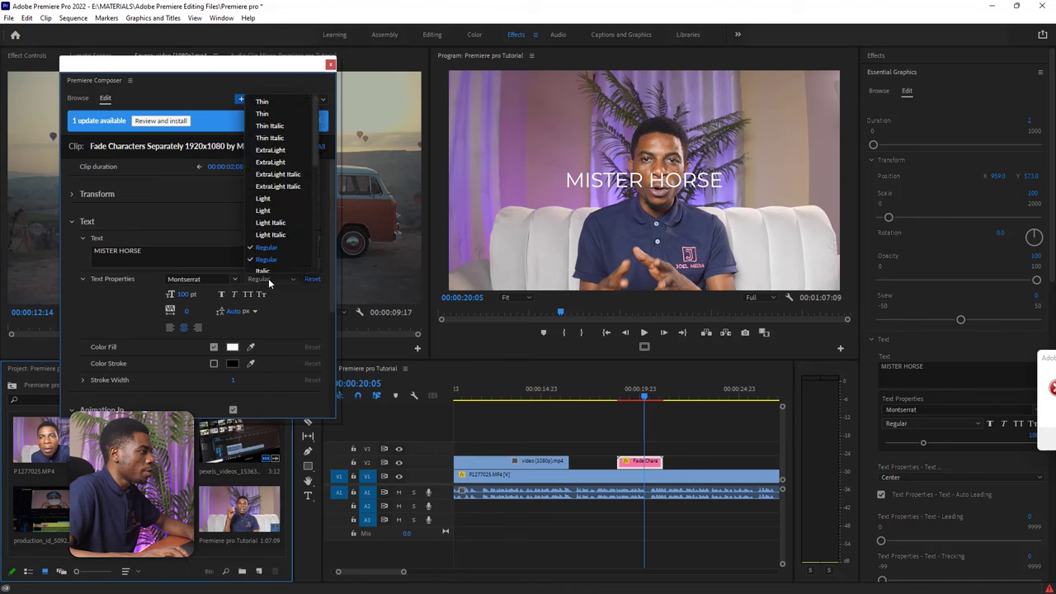
{"action": "scroll", "coordinate": [292, 251], "scroll_direction": "down", "scroll_amount": 3}
{"action": "left_click", "coordinate": [274, 241]}
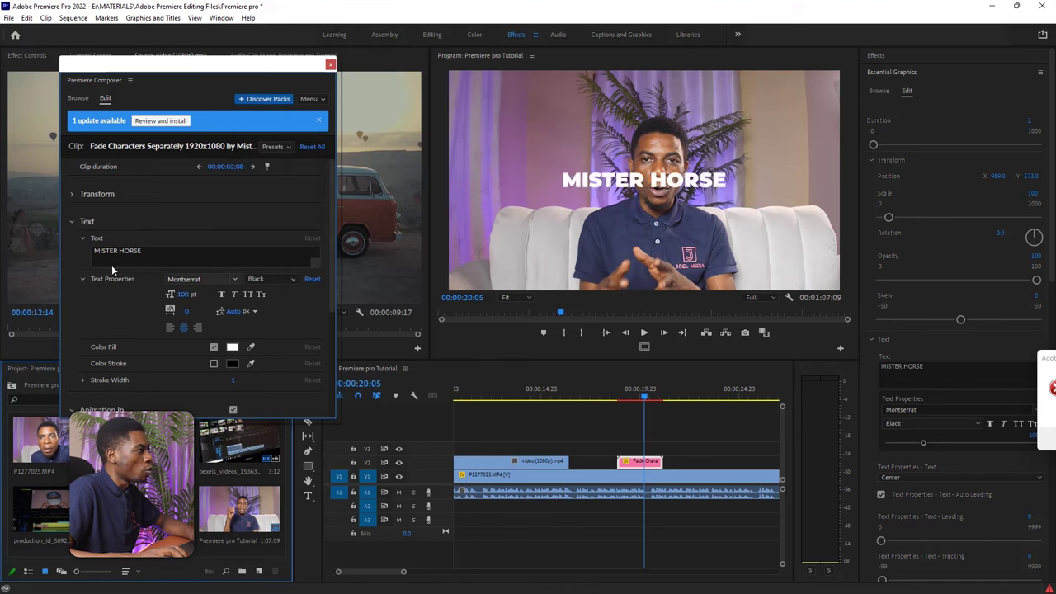
Step: Change the Composer title's wording to JOEL MEDIA and scrub back before it
{"action": "left_click", "coordinate": [152, 252]}
{"action": "key", "text": "ctrl+a"}
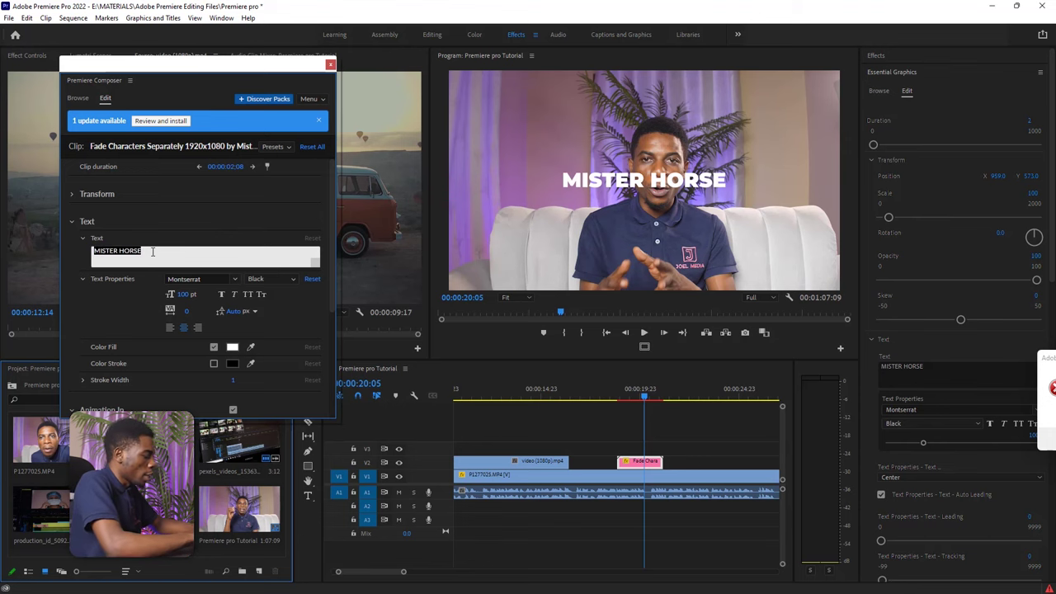
{"action": "type", "text": "JOEL MEDIA"}
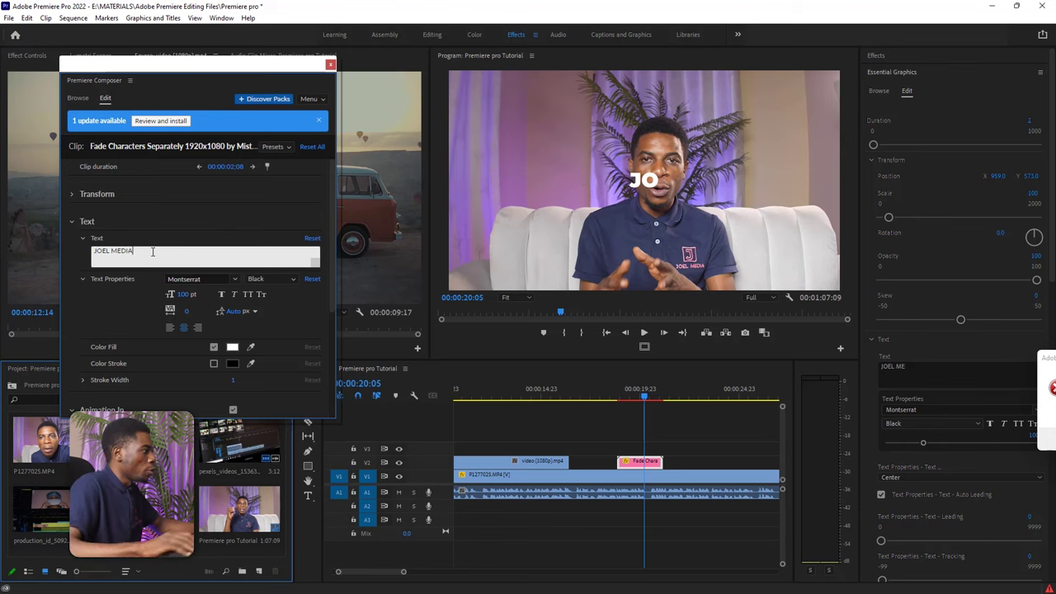
{"action": "left_click", "coordinate": [233, 198]}
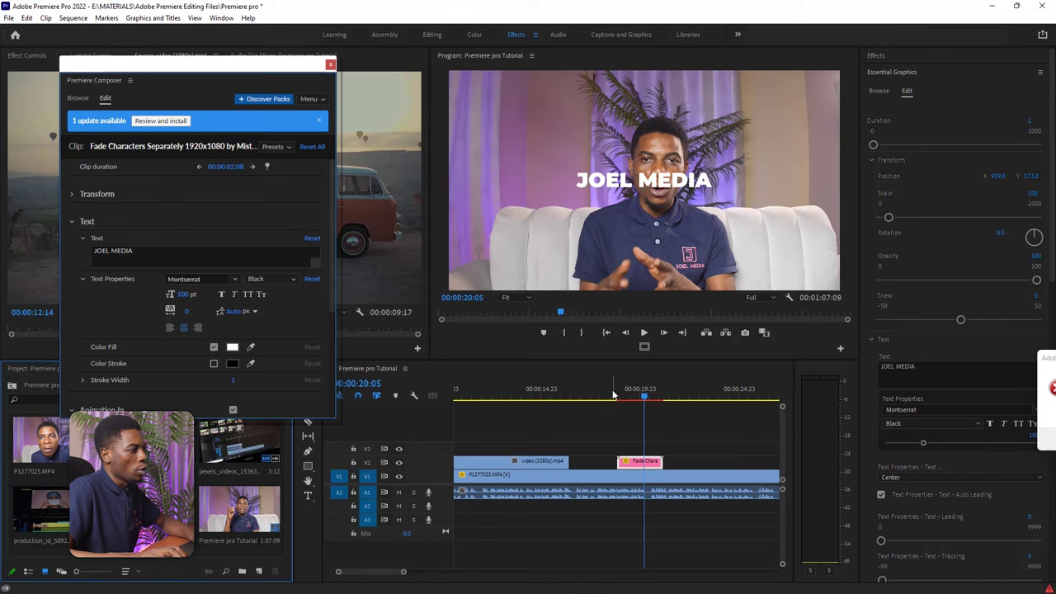
{"action": "left_click_drag", "start_coordinate": [613, 395], "coordinate": [643, 396]}
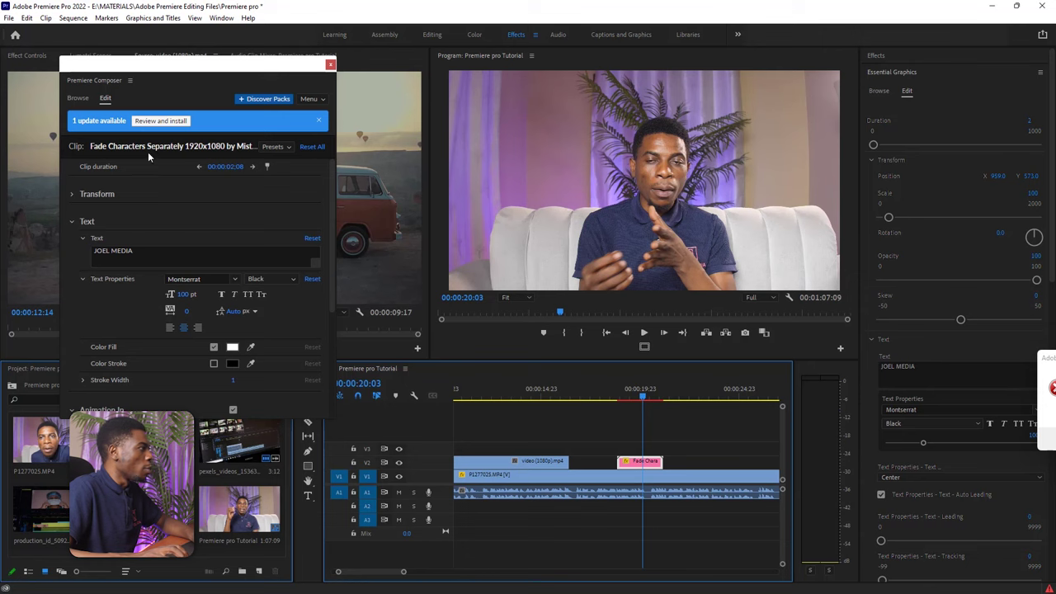
Step: Drop Premiere Composer's Zoom In transition onto the end of the main V1 clip
{"action": "left_click", "coordinate": [78, 98]}
{"action": "scroll", "coordinate": [266, 310], "scroll_direction": "down", "scroll_amount": 1}
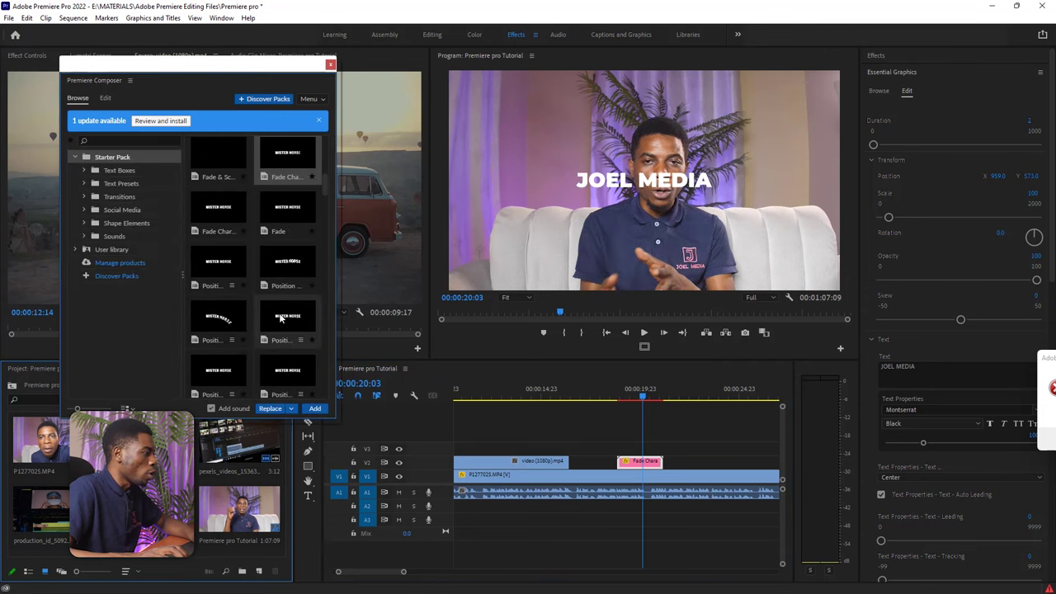
{"action": "scroll", "coordinate": [280, 318], "scroll_direction": "down", "scroll_amount": 2}
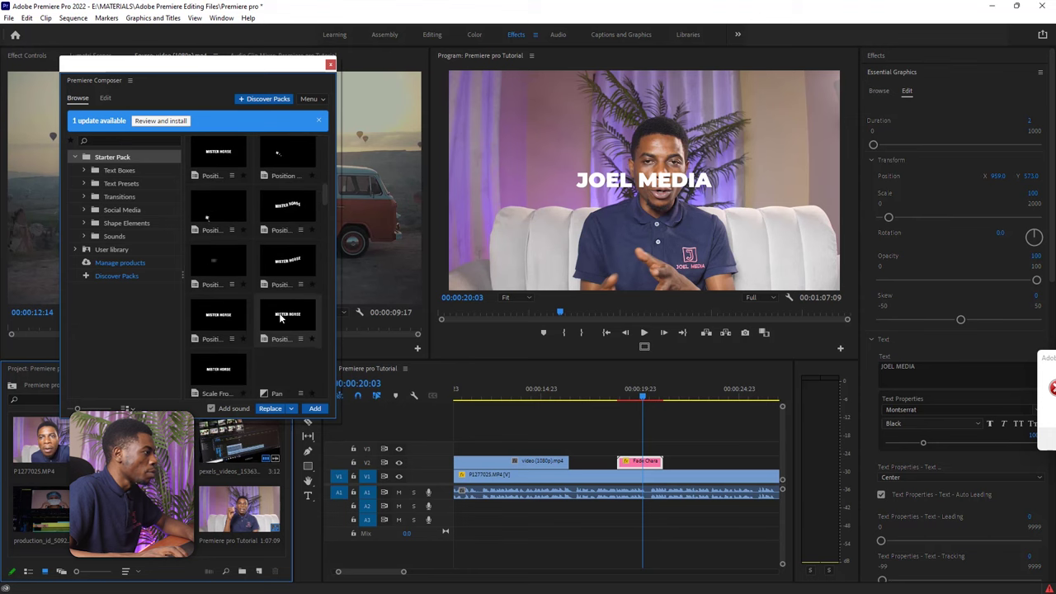
{"action": "scroll", "coordinate": [281, 319], "scroll_direction": "down", "scroll_amount": 3}
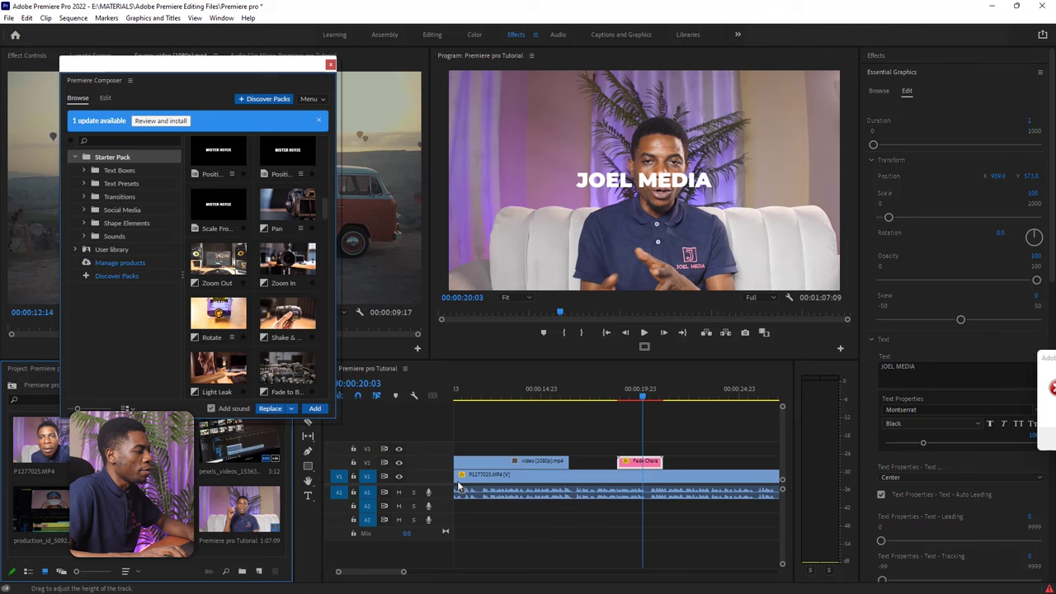
{"action": "left_click_drag", "start_coordinate": [403, 572], "coordinate": [498, 572]}
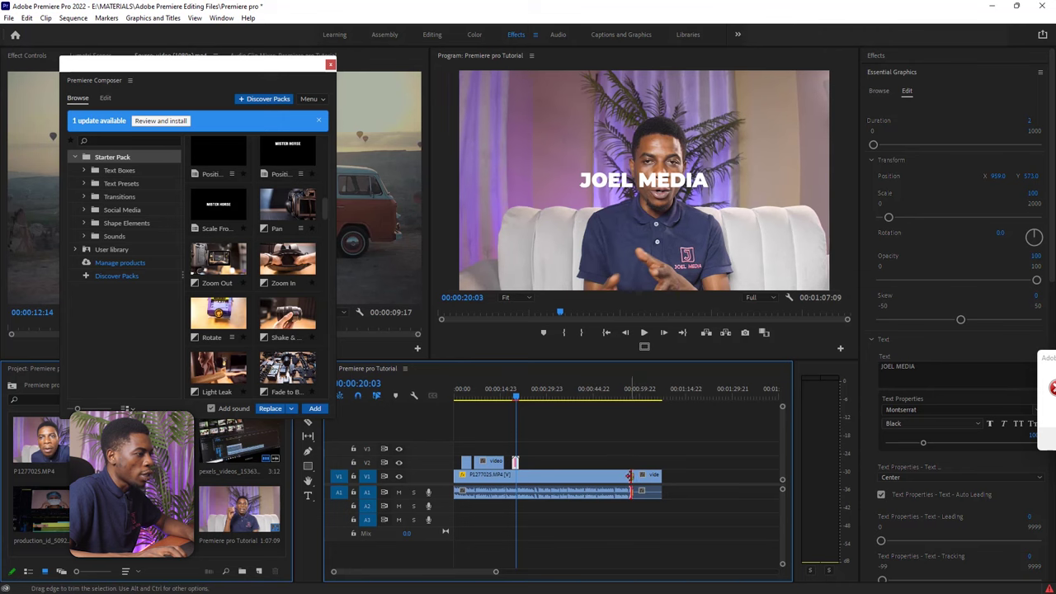
{"action": "left_click", "coordinate": [632, 477]}
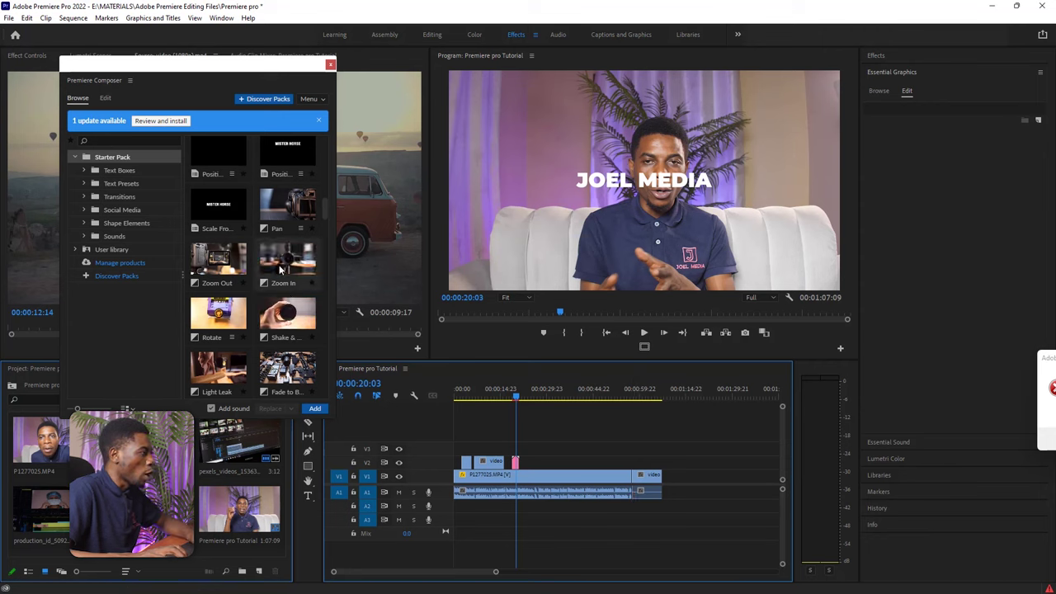
{"action": "left_click_drag", "start_coordinate": [281, 261], "coordinate": [635, 474]}
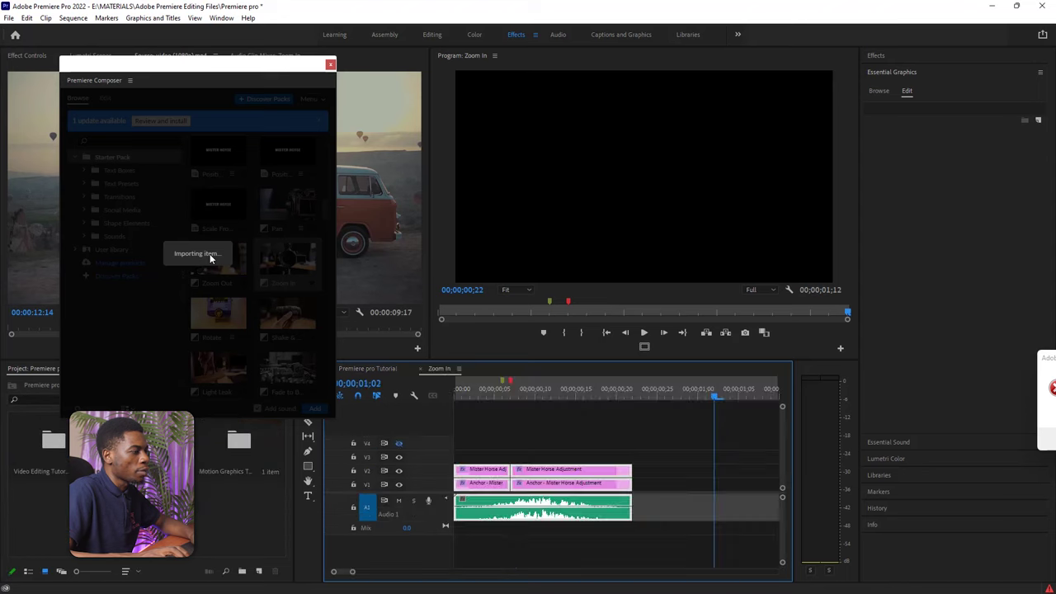
{"action": "left_click_drag", "start_coordinate": [503, 575], "coordinate": [443, 577]}
Step: Park the playhead at 00:00:57:04 and try playback resolutions 1/2, 1/4 and Full
{"action": "left_click", "coordinate": [547, 390]}
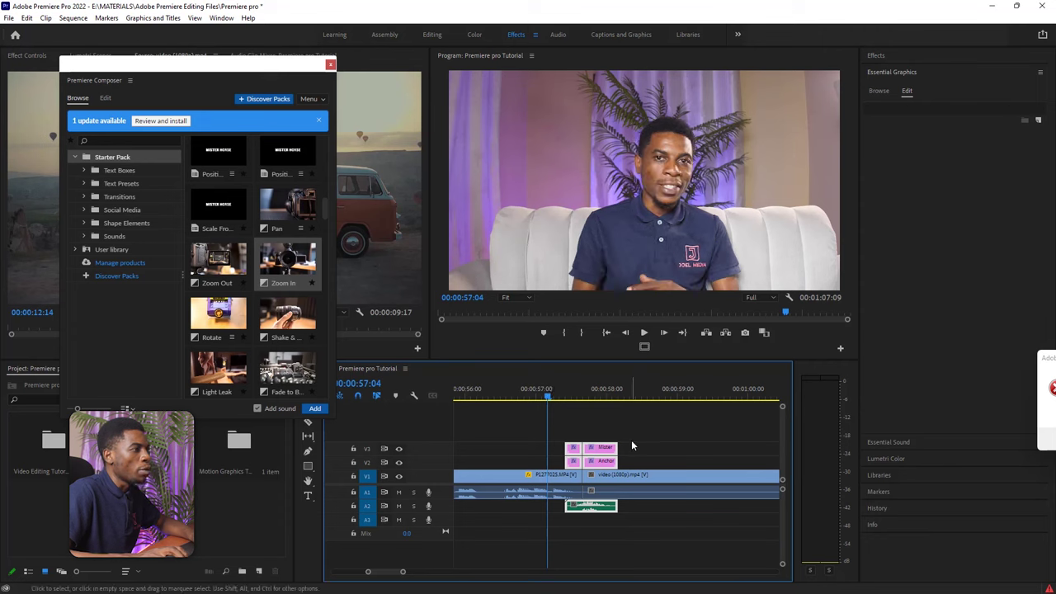
{"action": "left_click", "coordinate": [759, 297]}
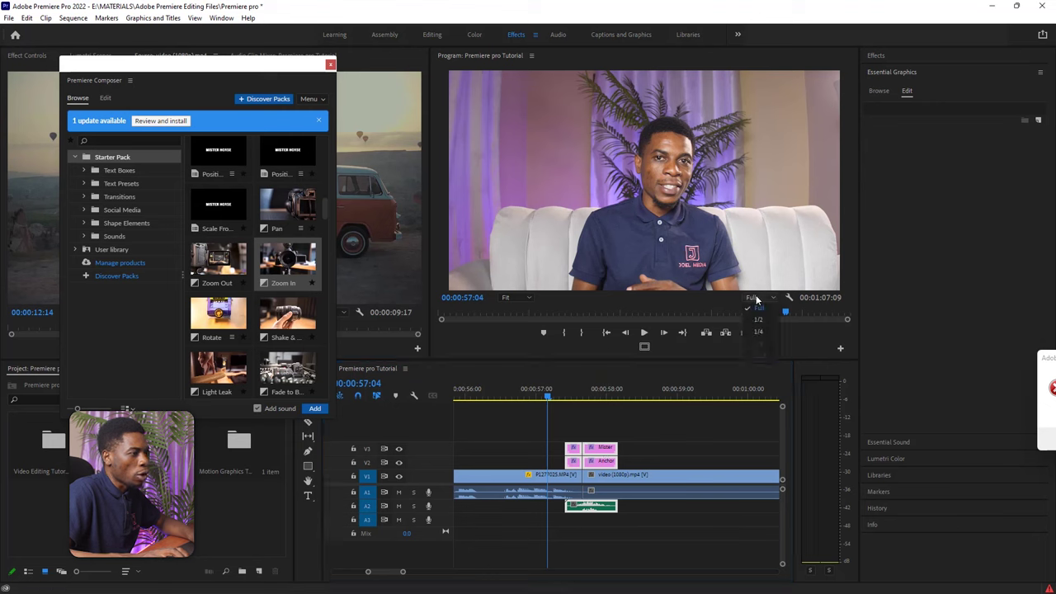
{"action": "left_click", "coordinate": [760, 325]}
{"action": "left_click", "coordinate": [753, 297]}
{"action": "left_click", "coordinate": [760, 333]}
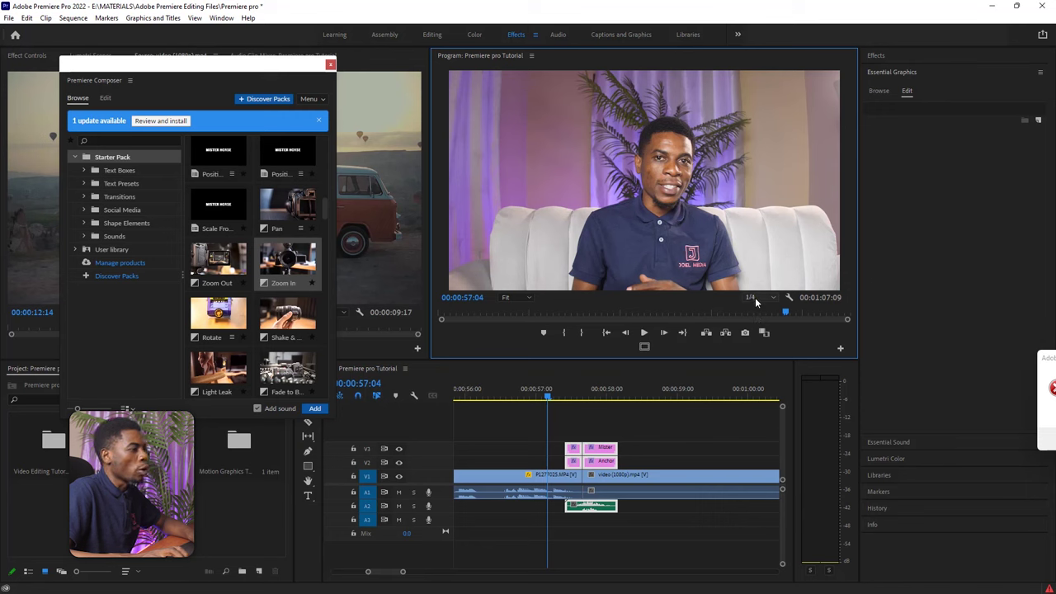
{"action": "left_click", "coordinate": [756, 296]}
{"action": "left_click", "coordinate": [758, 309]}
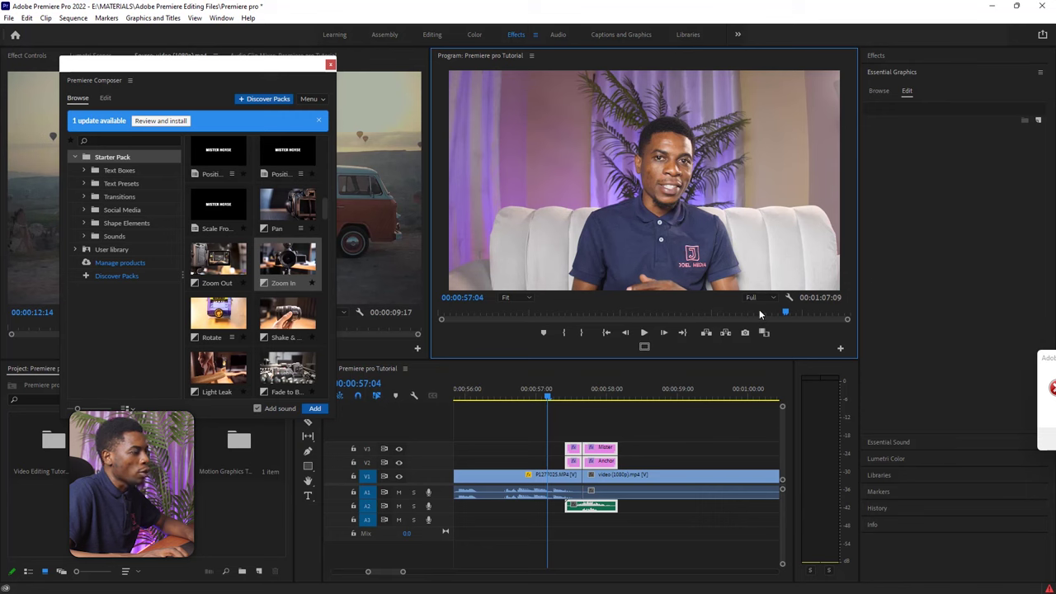
Step: Preview the Zoom In transition, switching playback to 1/2 resolution and replaying it
{"action": "key", "text": "space"}
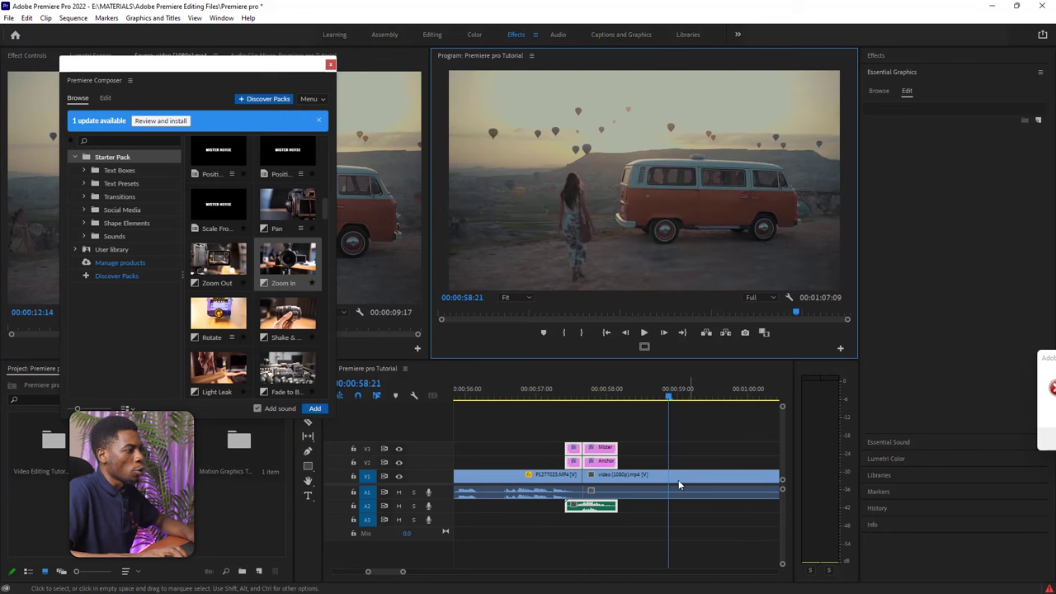
{"action": "left_click", "coordinate": [556, 394]}
{"action": "left_click", "coordinate": [750, 297]}
{"action": "left_click", "coordinate": [744, 333]}
{"action": "key", "text": "space"}
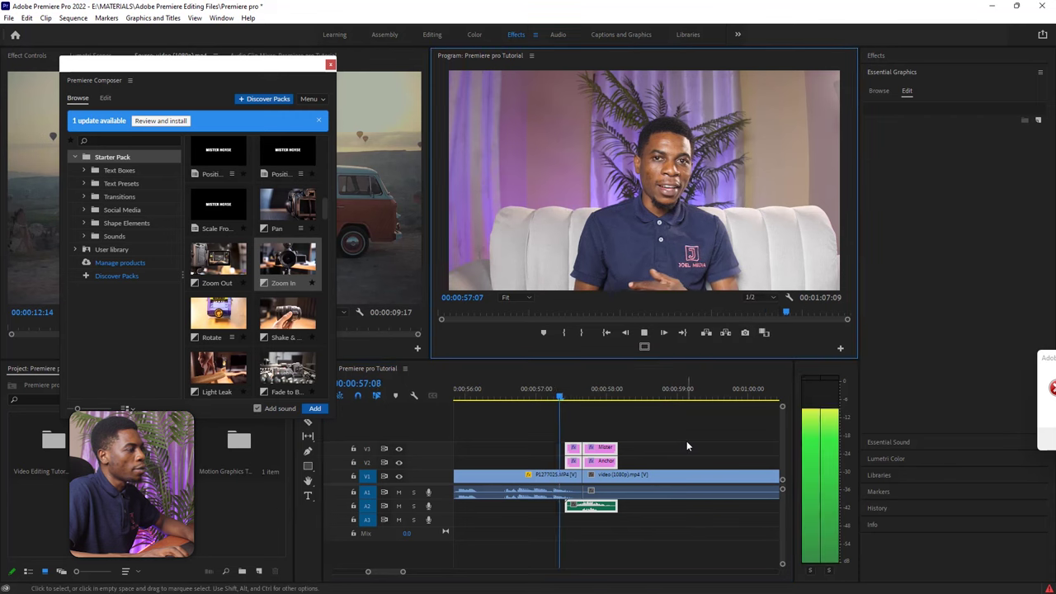
{"action": "key", "text": "space"}
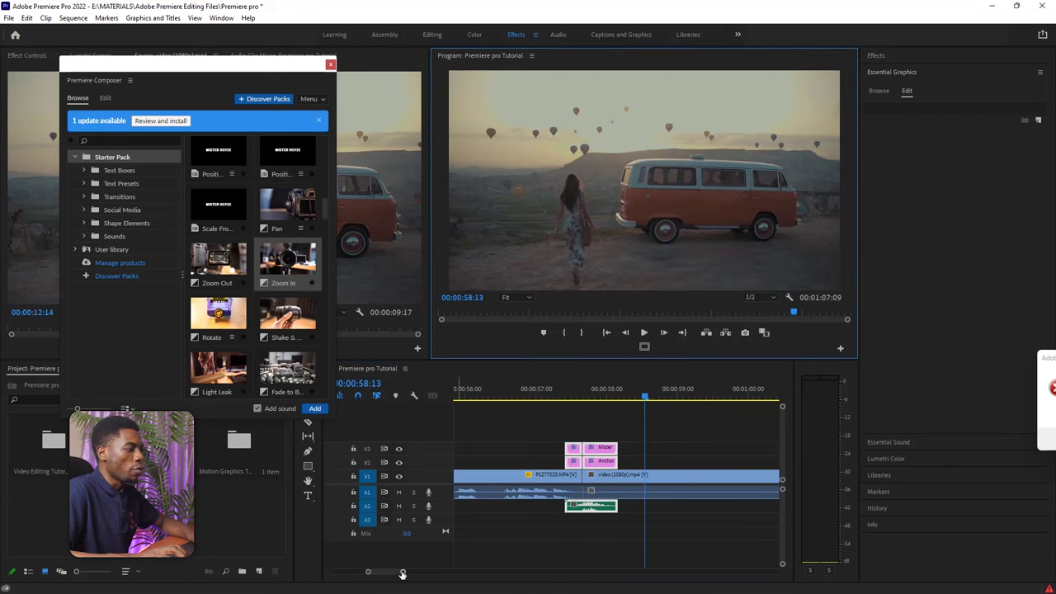
{"action": "left_click_drag", "start_coordinate": [403, 572], "coordinate": [529, 572]}
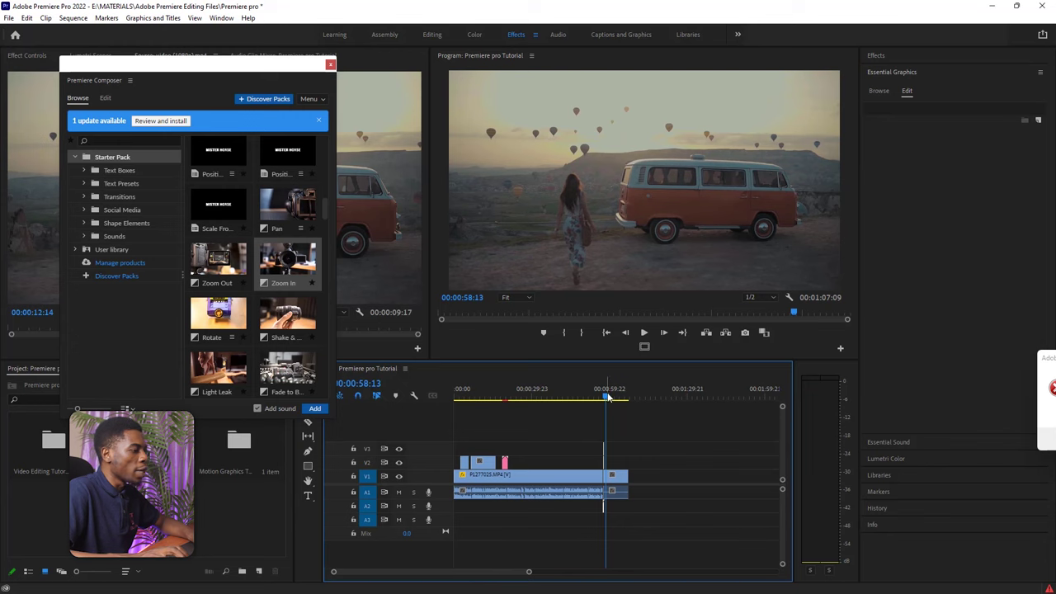
Step: Scrub through the Zoom In transition around 00:00:55 to check the cut to the van shot
{"action": "left_click_drag", "start_coordinate": [608, 397], "coordinate": [598, 397]}
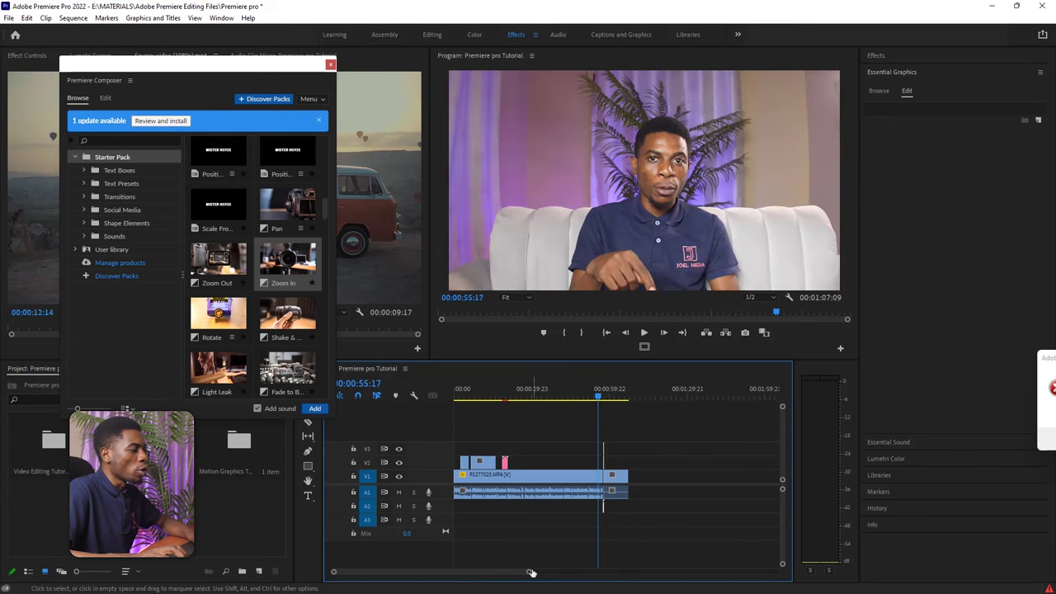
{"action": "left_click_drag", "start_coordinate": [531, 573], "coordinate": [464, 572]}
{"action": "left_click_drag", "start_coordinate": [618, 397], "coordinate": [639, 397]}
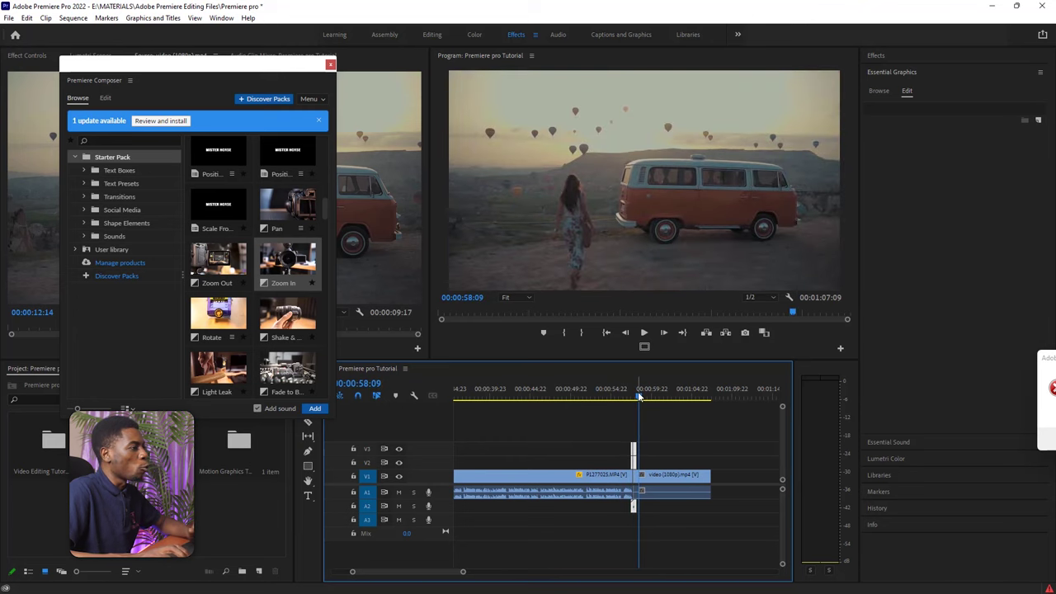
{"action": "left_click", "coordinate": [516, 398]}
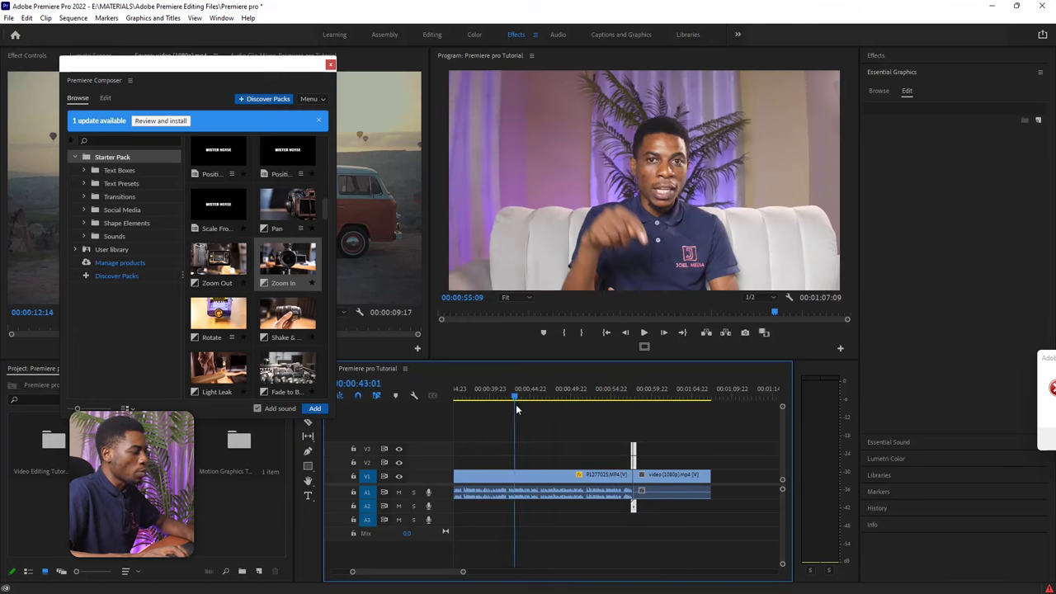
{"action": "left_click_drag", "start_coordinate": [463, 570], "coordinate": [506, 571]}
Step: Select the main presenter clip on V1 and collapse the Essential Graphics properties
{"action": "left_click", "coordinate": [532, 393]}
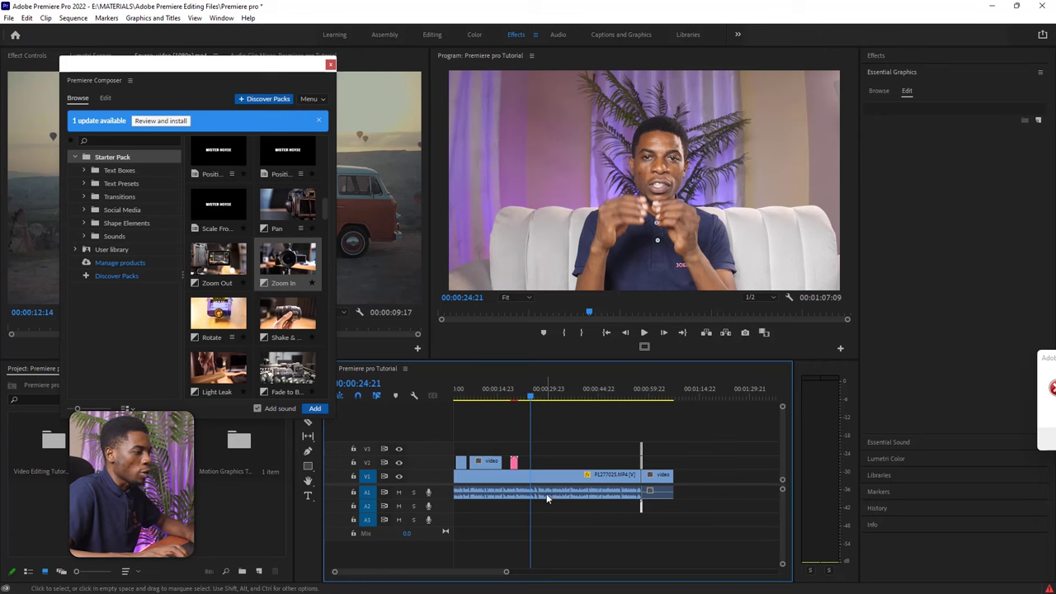
{"action": "left_click", "coordinate": [547, 493]}
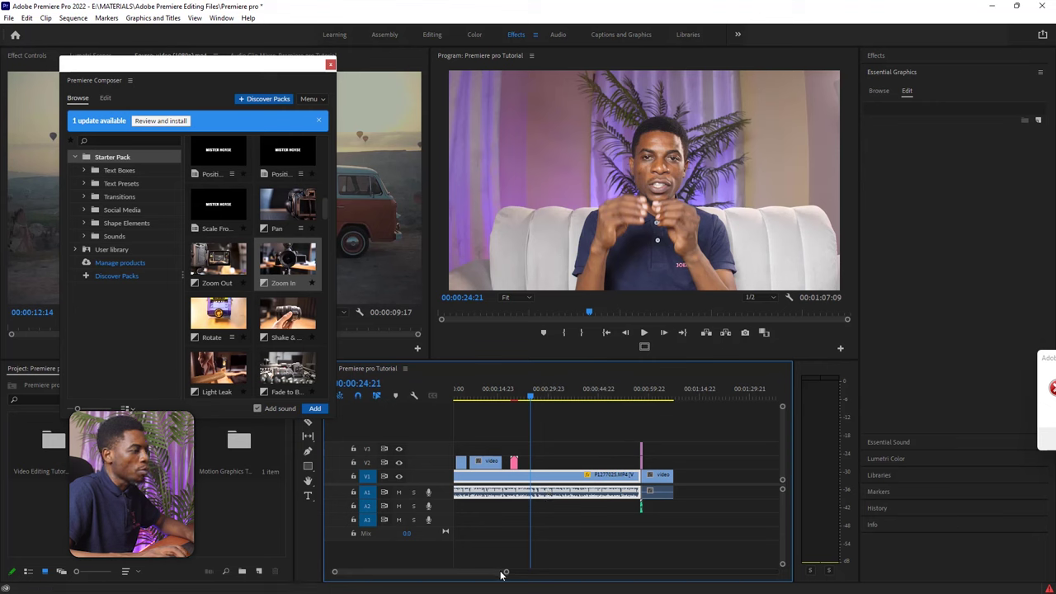
{"action": "left_click_drag", "start_coordinate": [506, 572], "coordinate": [542, 571]}
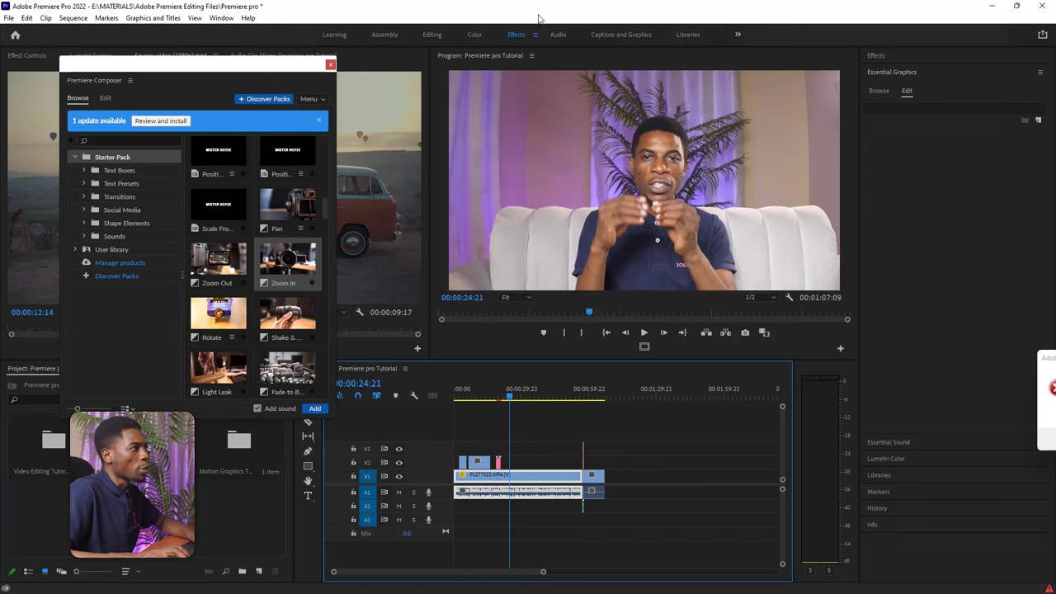
{"action": "left_click", "coordinate": [891, 72]}
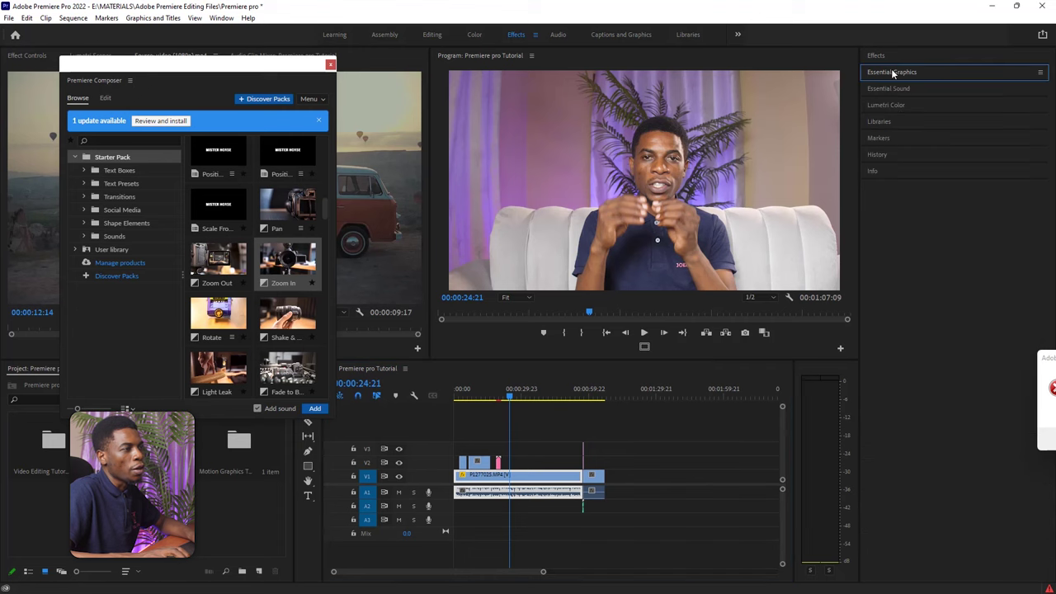
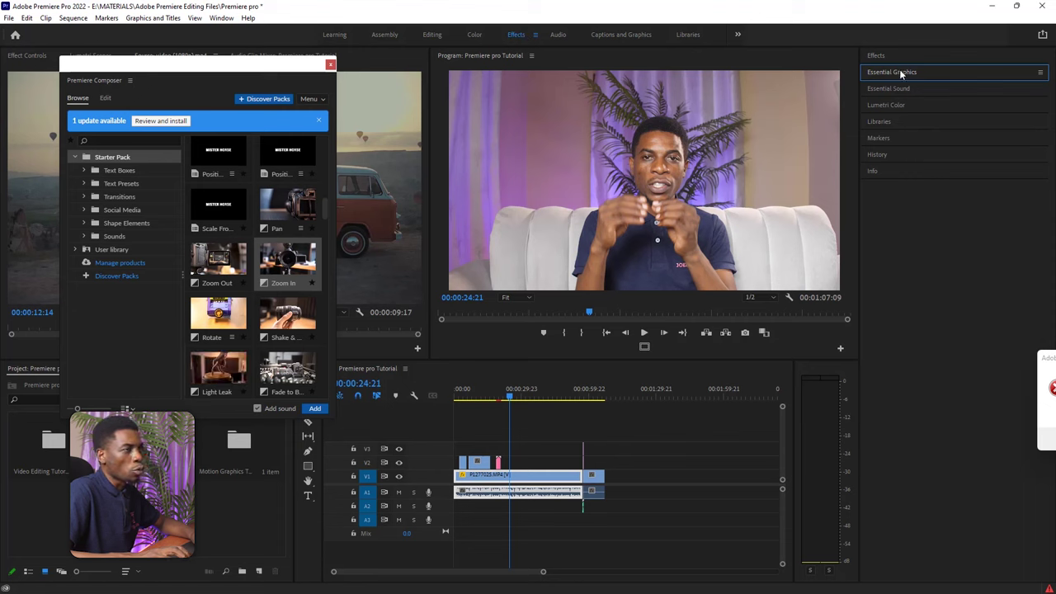
Step: In Essential Sound, tag P1277025.MP4 as Dialogue and expand its Repair section
{"action": "left_click", "coordinate": [891, 89]}
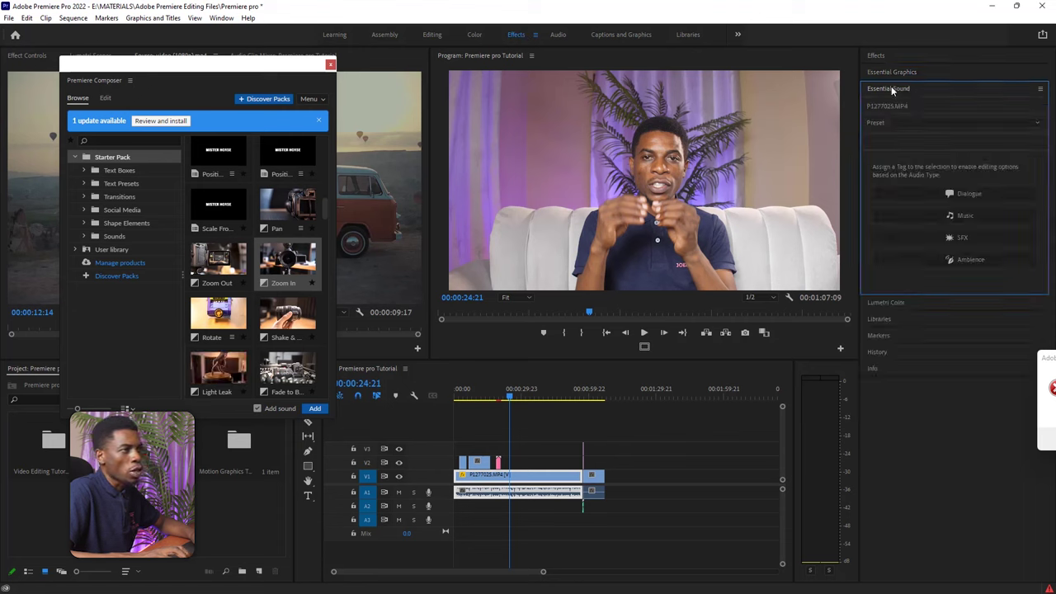
{"action": "left_click", "coordinate": [964, 193]}
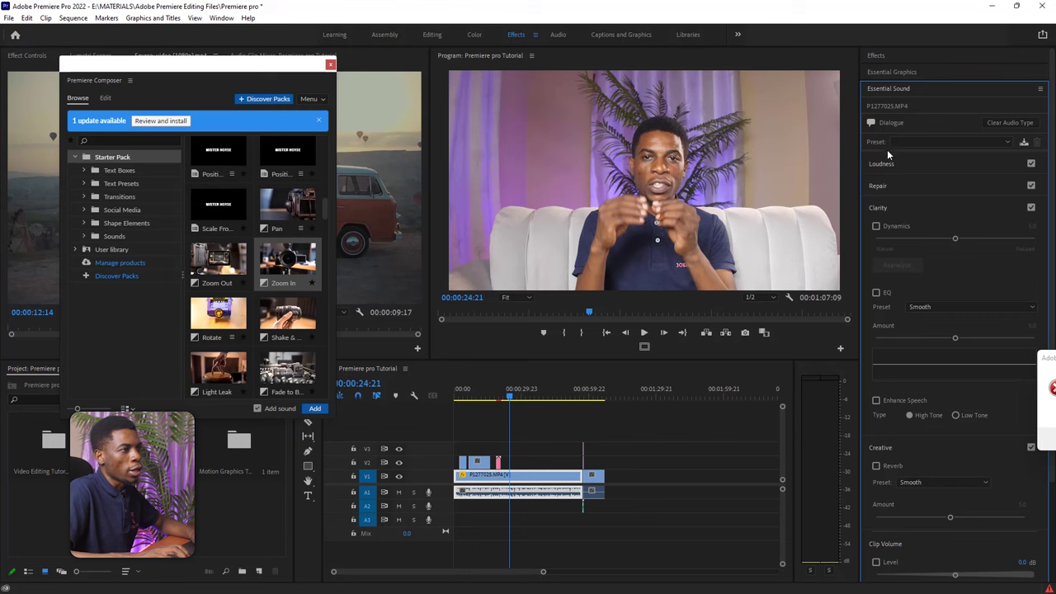
{"action": "left_click", "coordinate": [889, 183]}
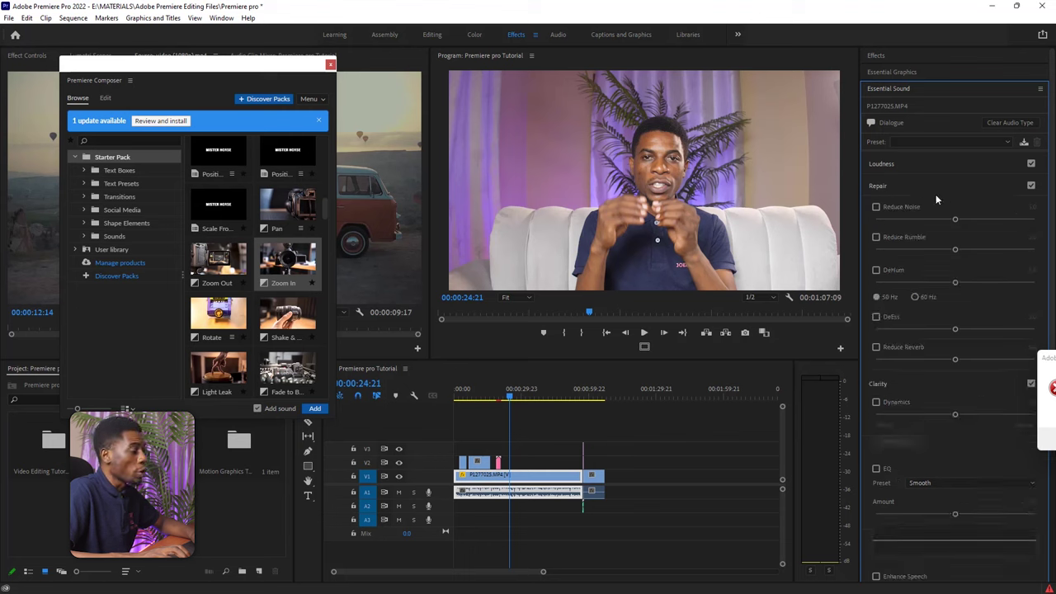
Step: Enable Reduce Noise, preview it, and set its amount to 1 before collapsing Repair
{"action": "left_click", "coordinate": [875, 207]}
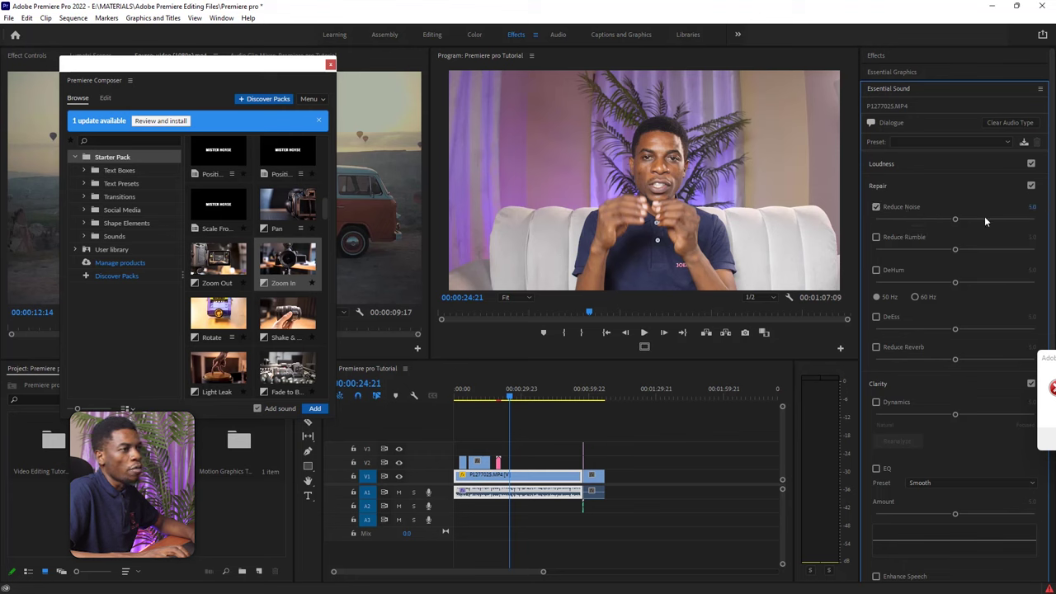
{"action": "left_click_drag", "start_coordinate": [954, 219], "coordinate": [951, 221]}
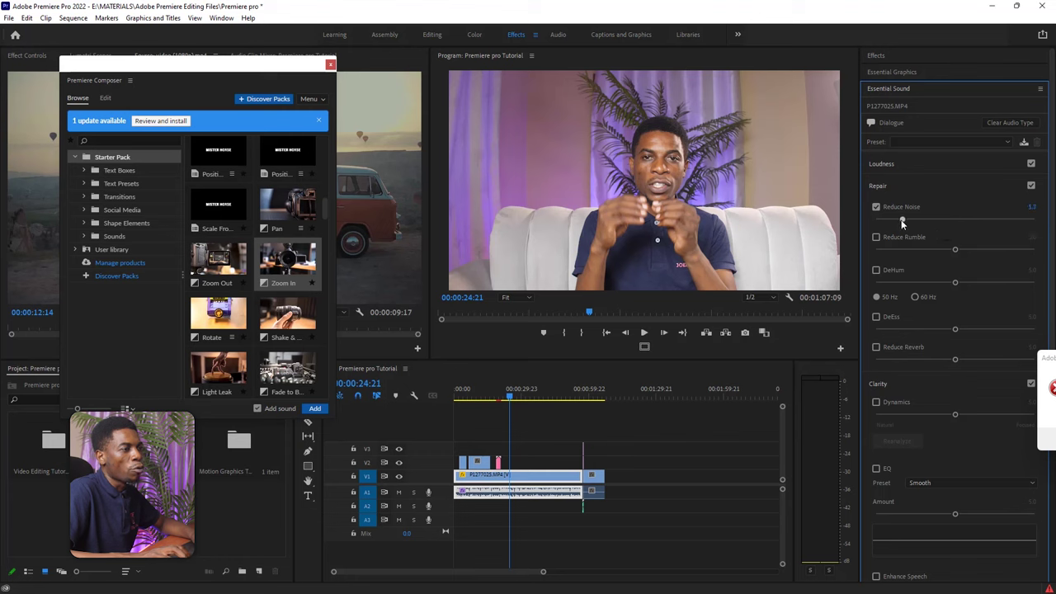
{"action": "left_click_drag", "start_coordinate": [897, 223], "coordinate": [901, 224]}
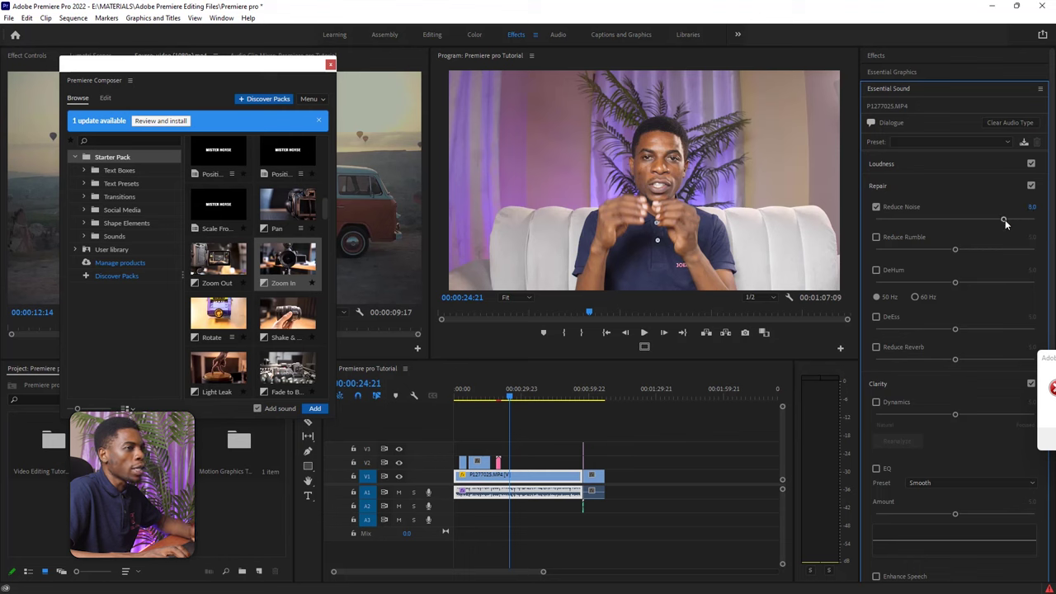
{"action": "mouse_move", "coordinate": [991, 218]}
{"action": "left_mouse_down"}
{"action": "mouse_move", "coordinate": [972, 221]}
{"action": "mouse_move", "coordinate": [1010, 220]}
{"action": "left_mouse_up"}
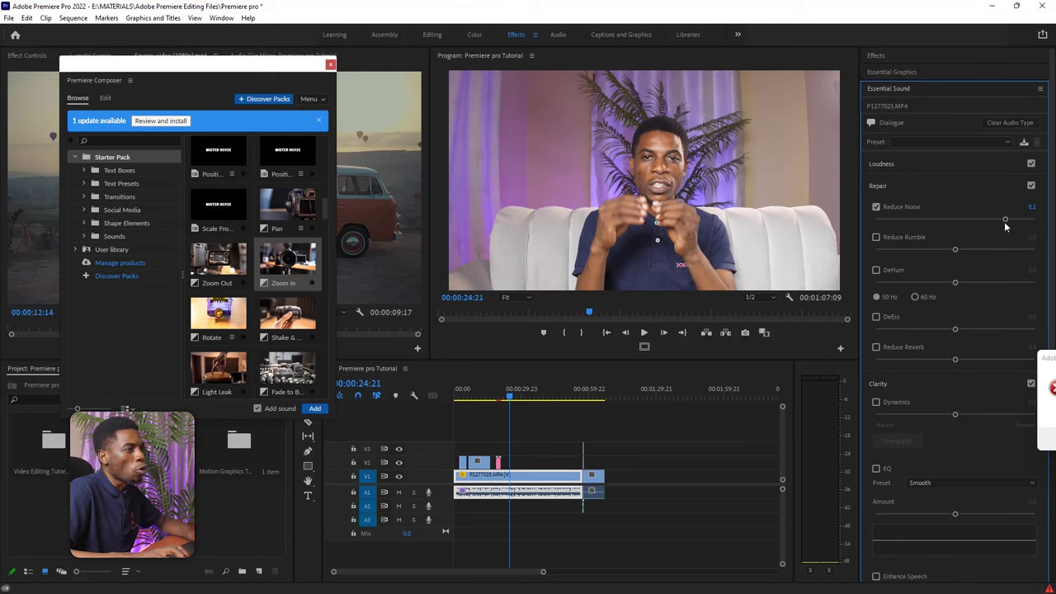
{"action": "key", "text": "space"}
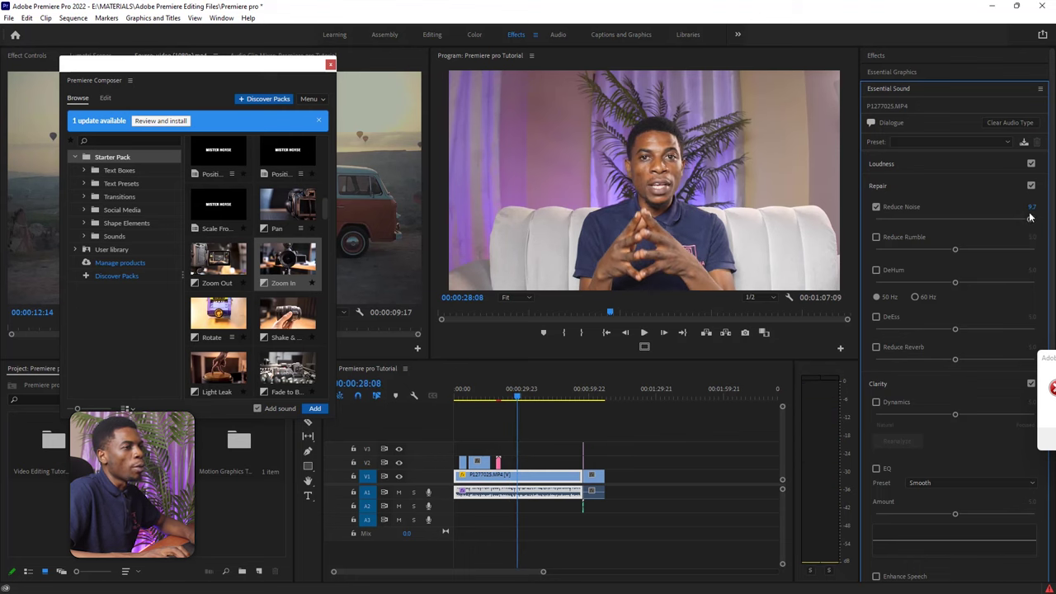
{"action": "left_click", "coordinate": [1027, 207]}
{"action": "key", "text": "BackSpace"}
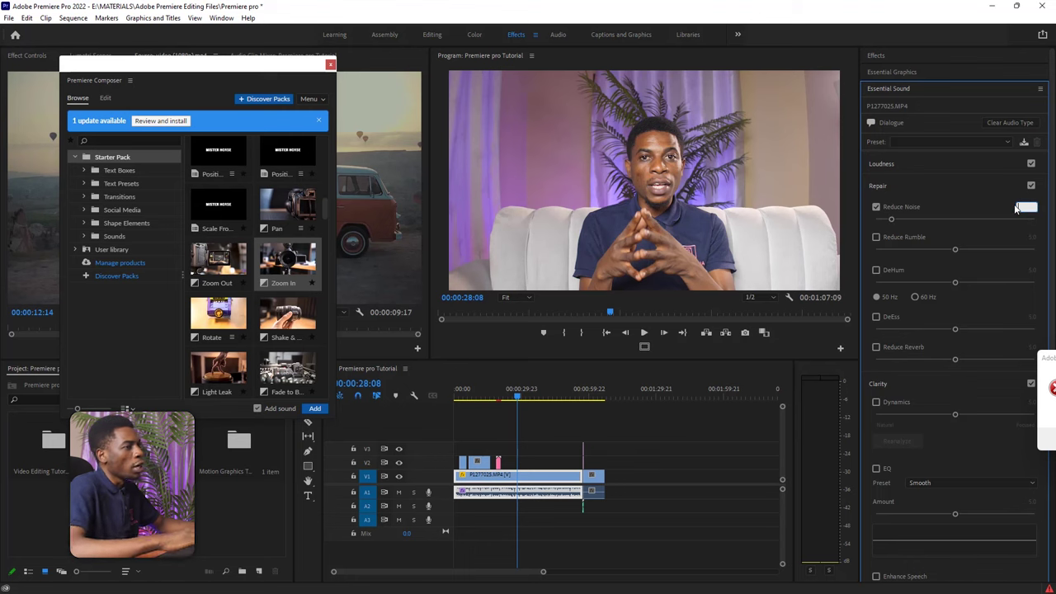
{"action": "type", "text": "2"}
{"action": "key", "text": "BackSpace"}
{"action": "type", "text": "1"}
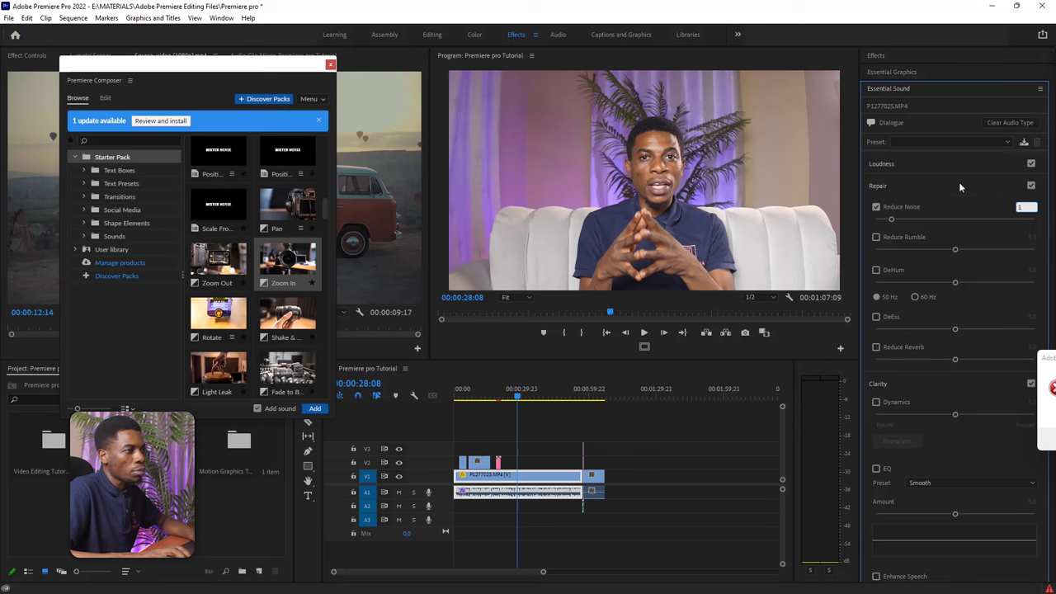
{"action": "left_click", "coordinate": [959, 186]}
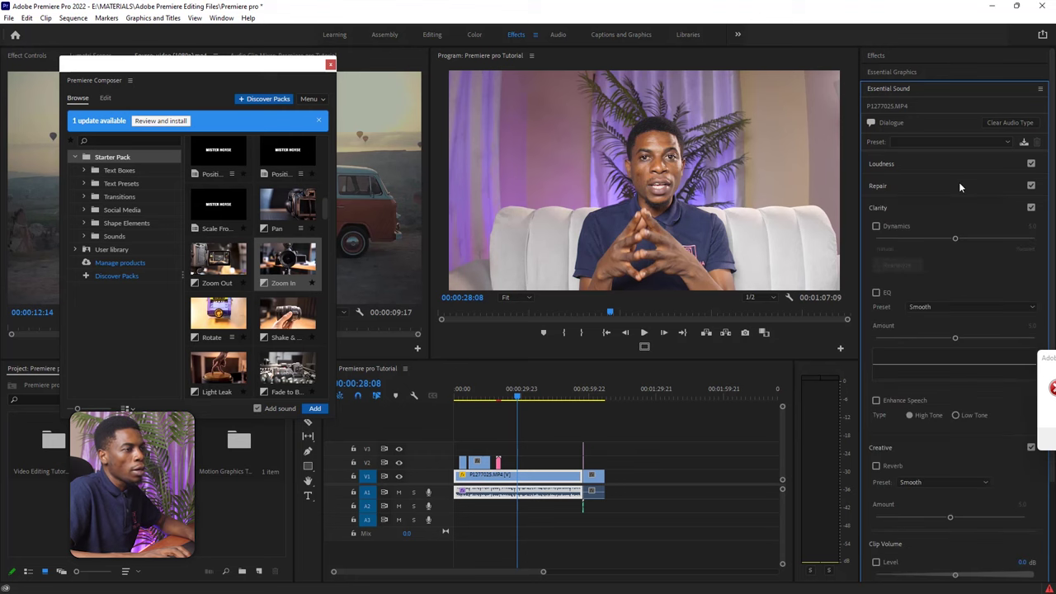
Step: Turn on Dynamics under Clarity and set its amount to 2.0
{"action": "left_click", "coordinate": [880, 207]}
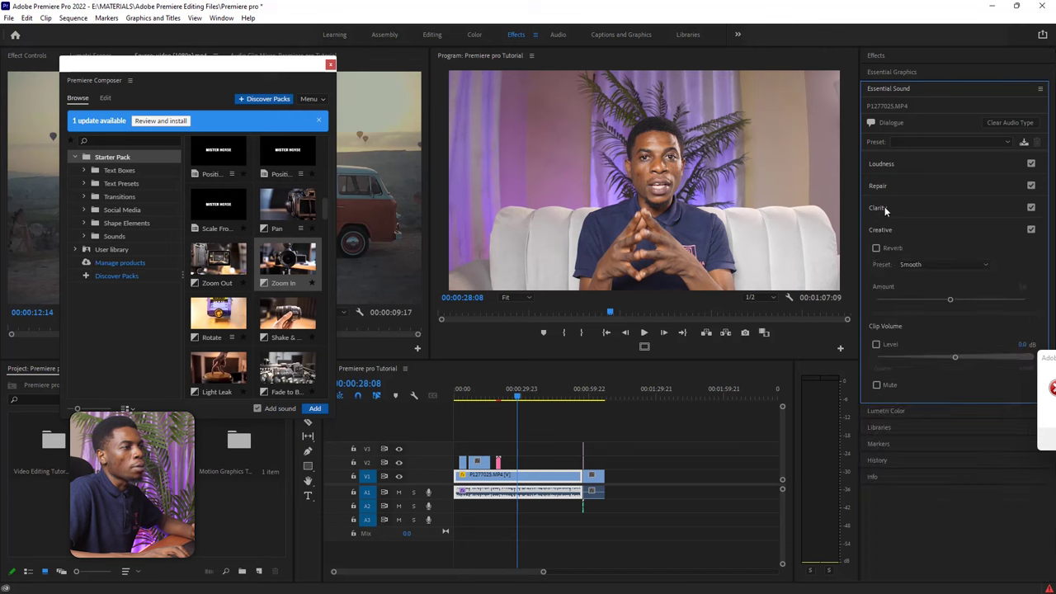
{"action": "left_click", "coordinate": [882, 207]}
{"action": "left_click", "coordinate": [876, 226]}
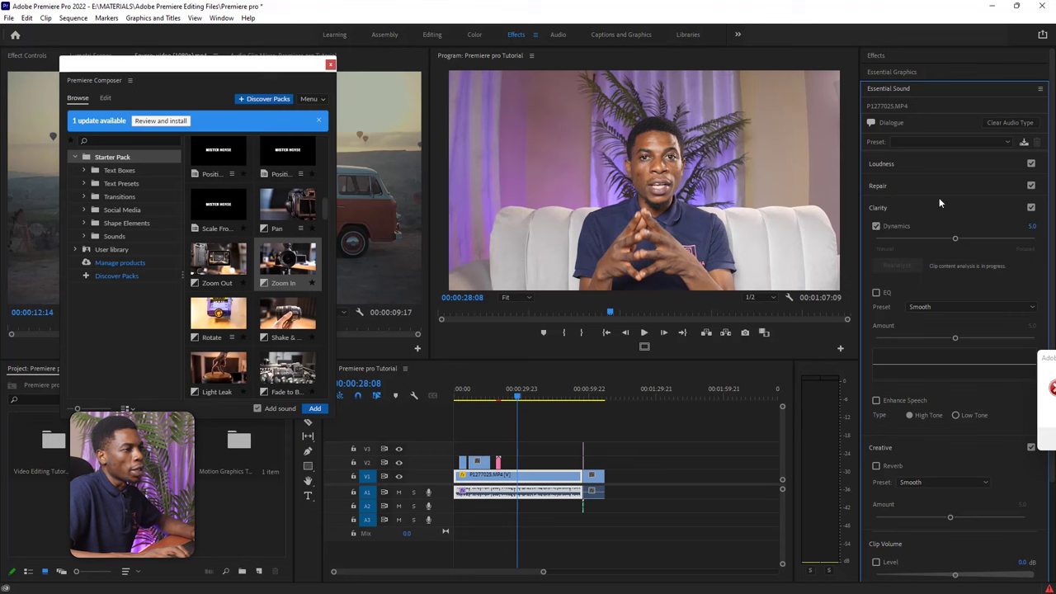
{"action": "left_click_drag", "start_coordinate": [957, 241], "coordinate": [925, 237]}
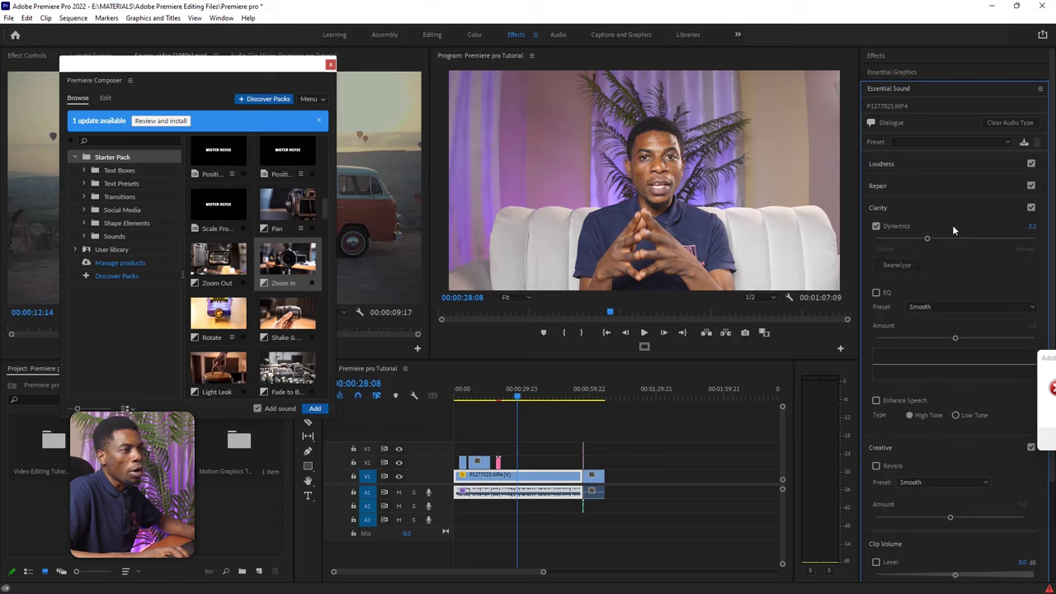
{"action": "left_click", "coordinate": [1030, 227]}
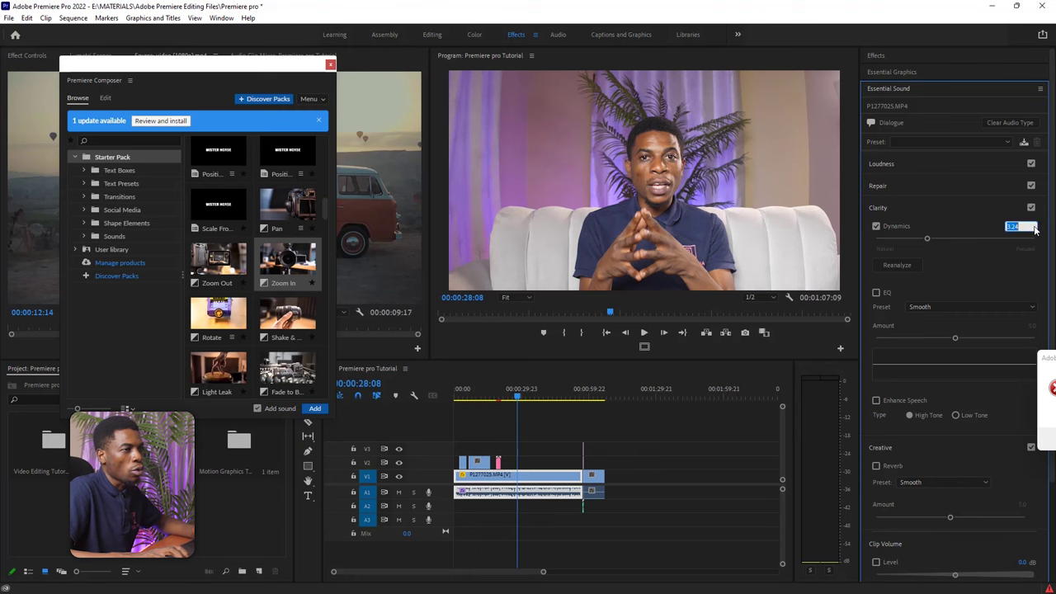
{"action": "type", "text": "4"}
{"action": "left_click", "coordinate": [968, 205]}
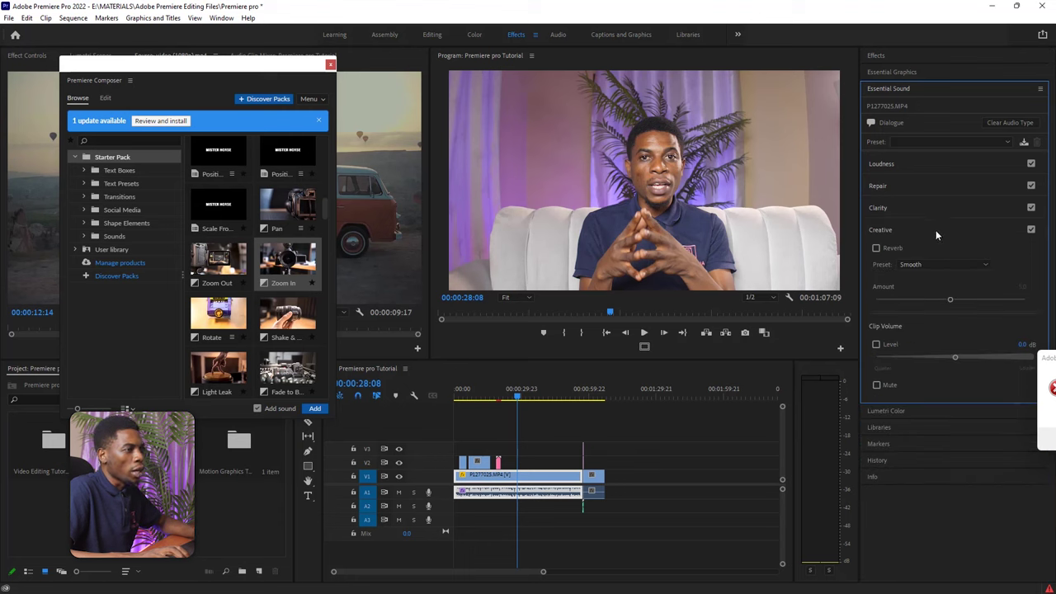
Step: Enable the Clarity EQ with the Smooth preset at amount 5.0, moving the Premiere Composer panel down
{"action": "left_click", "coordinate": [887, 208]}
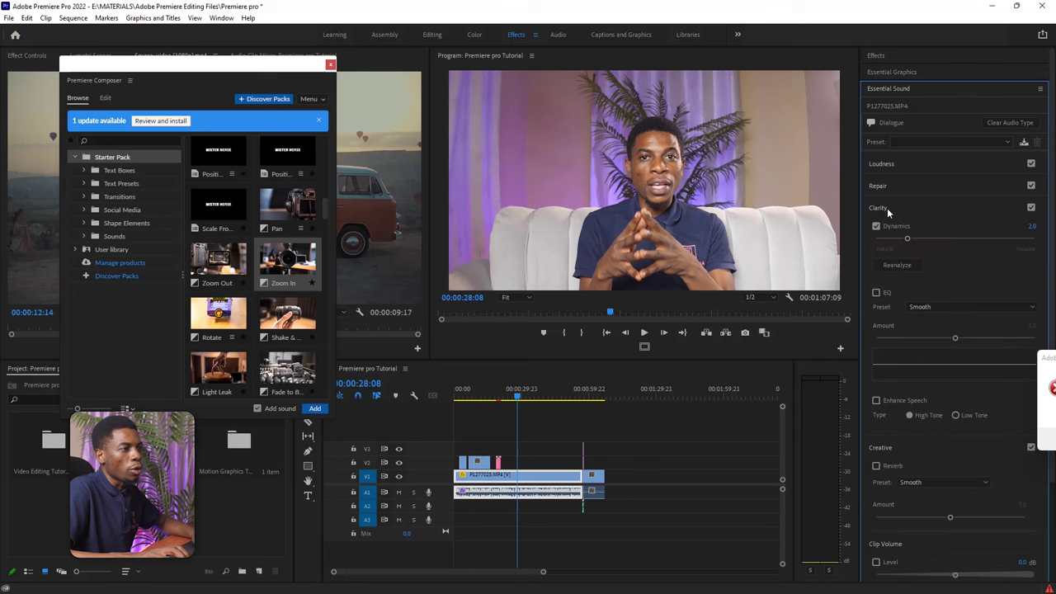
{"action": "left_click", "coordinate": [876, 293]}
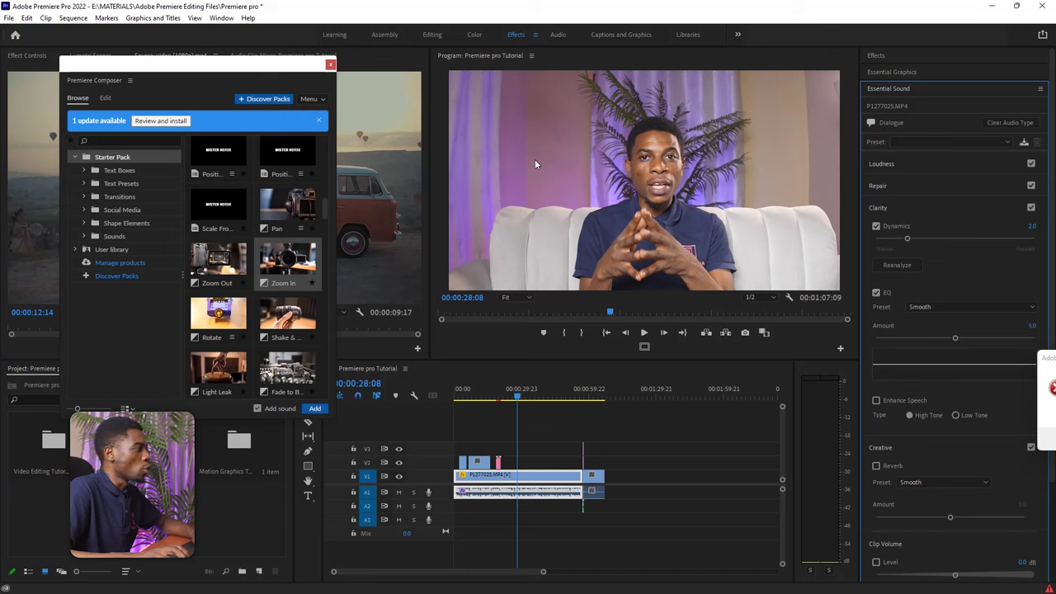
{"action": "left_click_drag", "start_coordinate": [280, 71], "coordinate": [290, 307]}
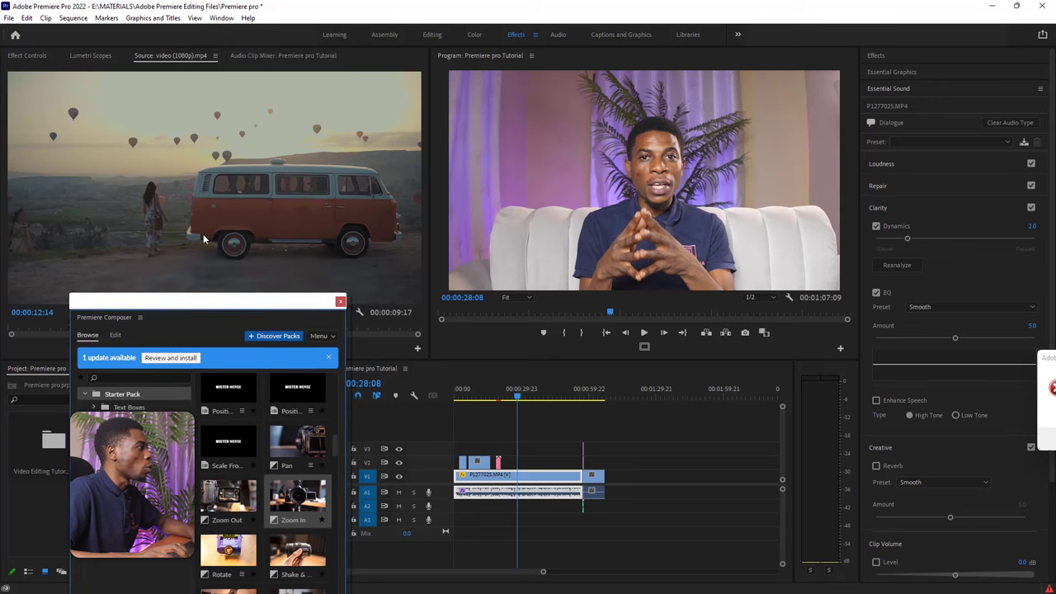
Step: In Effect Controls, boost the Graphic Equalizer (10 Bands) 2k band to +4
{"action": "left_click", "coordinate": [27, 55]}
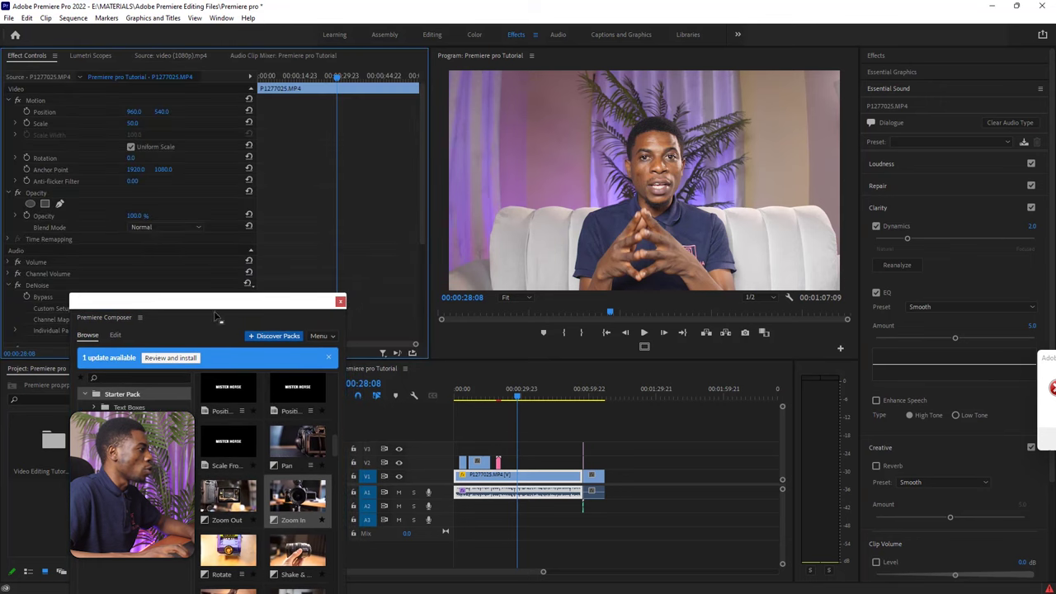
{"action": "left_click_drag", "start_coordinate": [197, 308], "coordinate": [648, 89]}
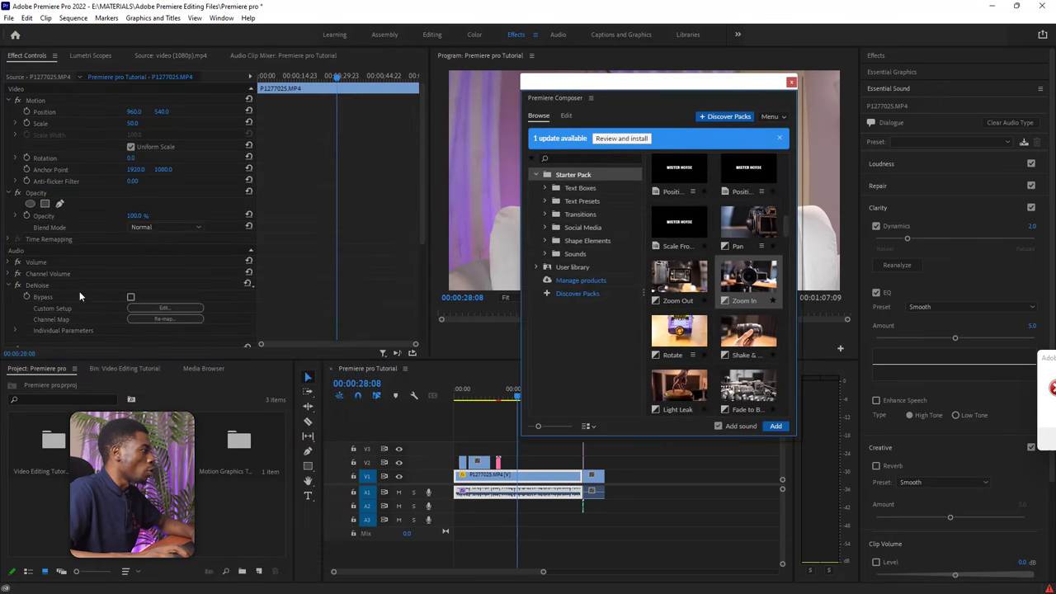
{"action": "scroll", "coordinate": [80, 285], "scroll_direction": "down", "scroll_amount": 3}
{"action": "scroll", "coordinate": [29, 272], "scroll_direction": "down", "scroll_amount": 2}
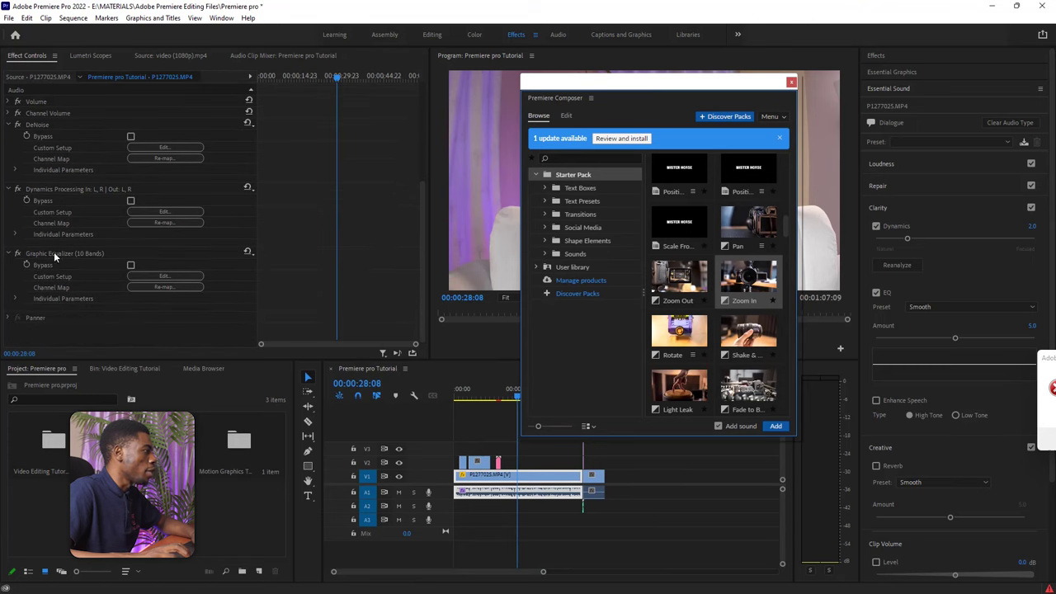
{"action": "left_click", "coordinate": [165, 276]}
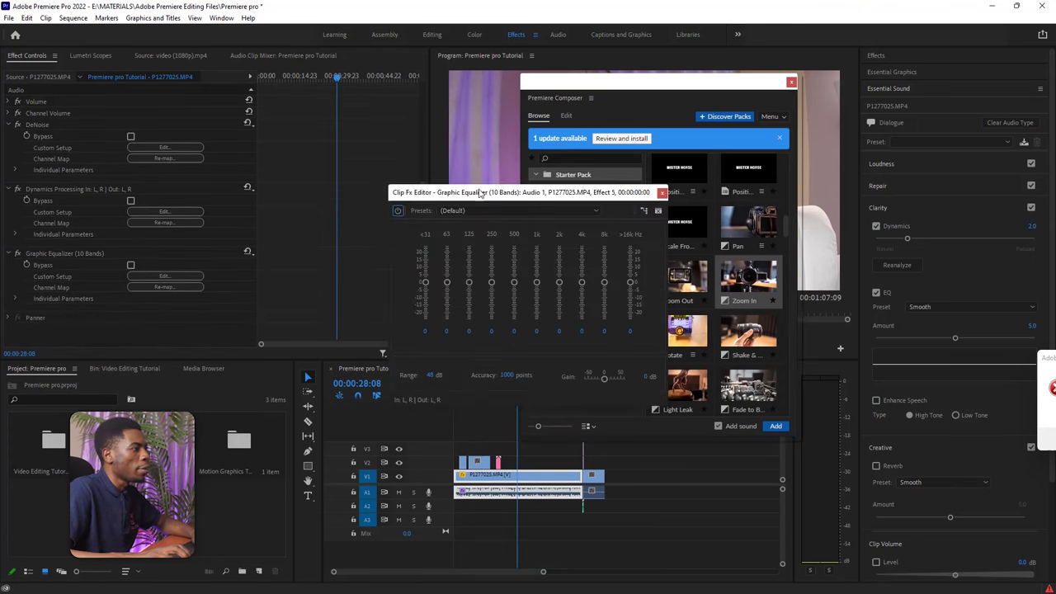
{"action": "left_click_drag", "start_coordinate": [479, 193], "coordinate": [310, 137]}
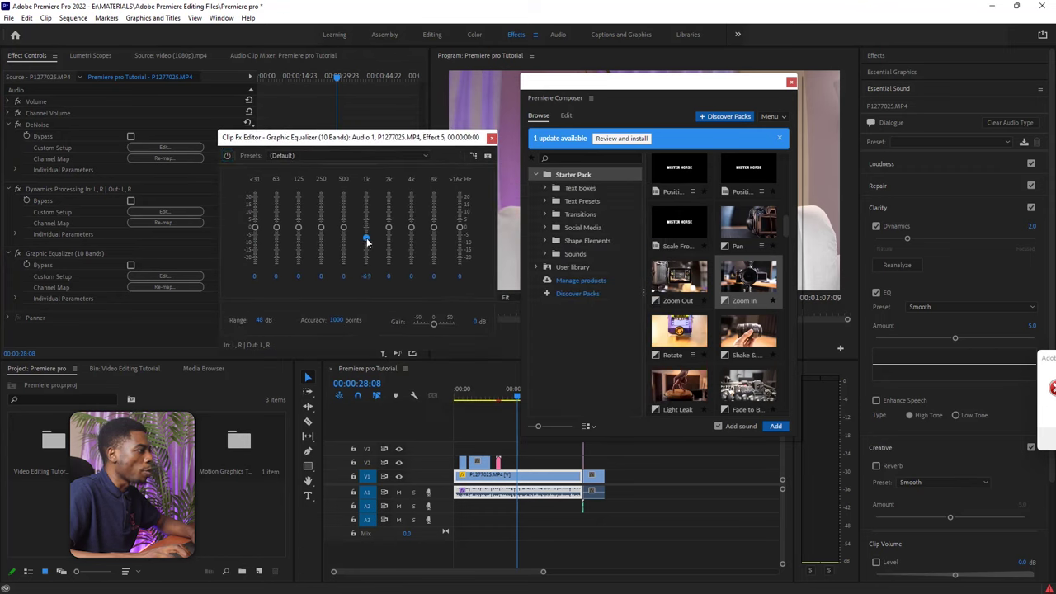
{"action": "left_click_drag", "start_coordinate": [389, 228], "coordinate": [343, 225]}
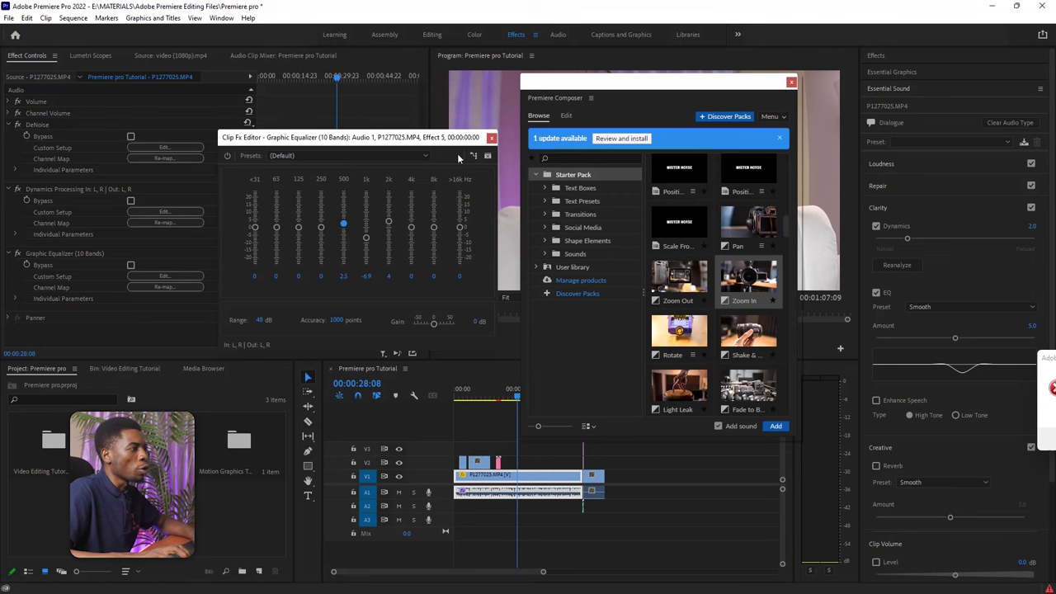
Step: Play the sequence to hear the EQ, then close the Graphic Equalizer editor
{"action": "left_click_drag", "start_coordinate": [588, 85], "coordinate": [844, 126]}
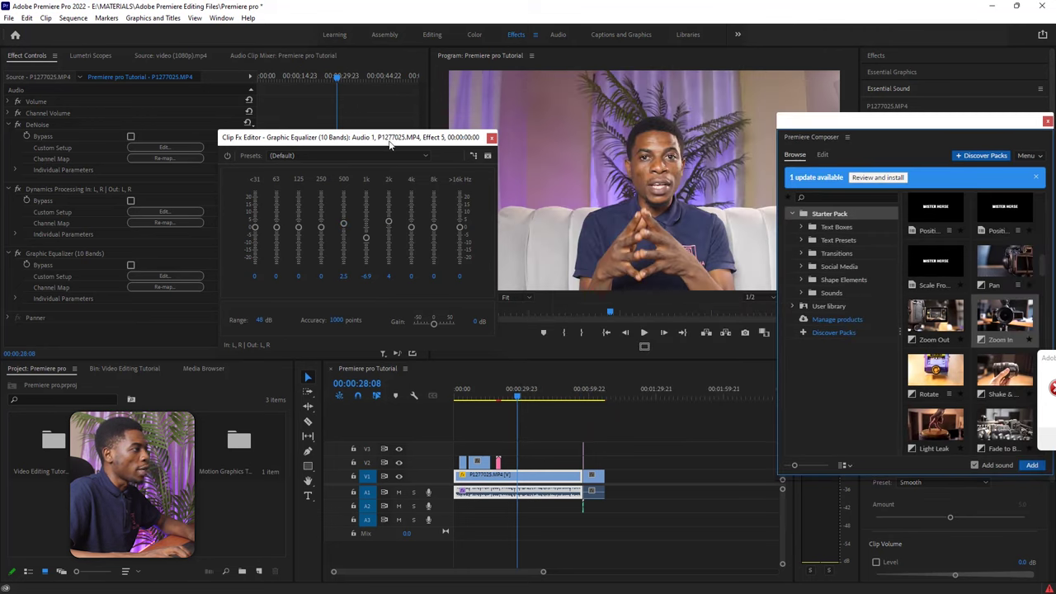
{"action": "left_click_drag", "start_coordinate": [391, 143], "coordinate": [311, 130]}
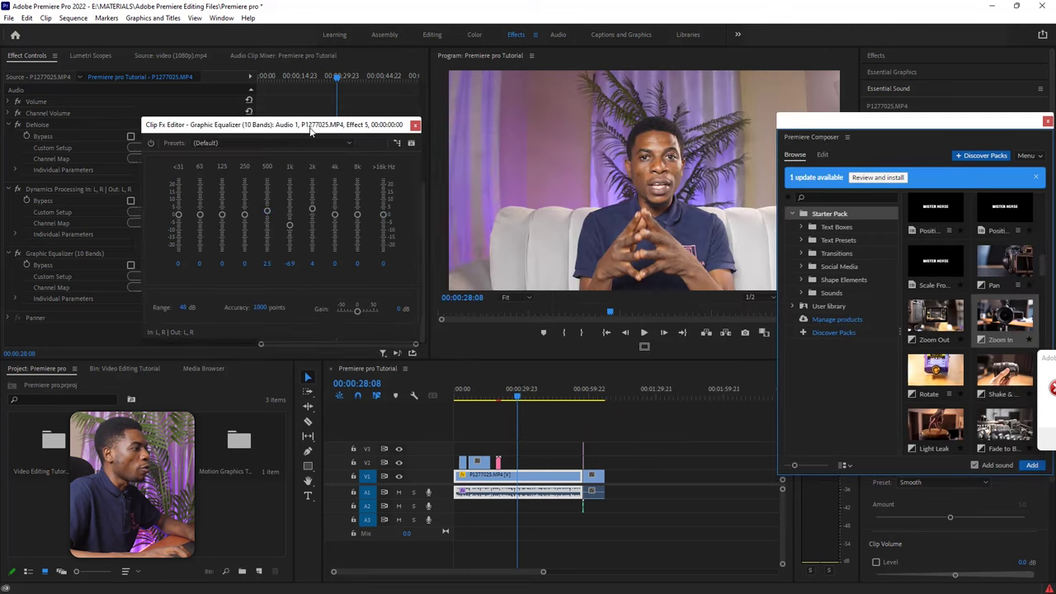
{"action": "left_click", "coordinate": [520, 396]}
{"action": "key", "text": "space"}
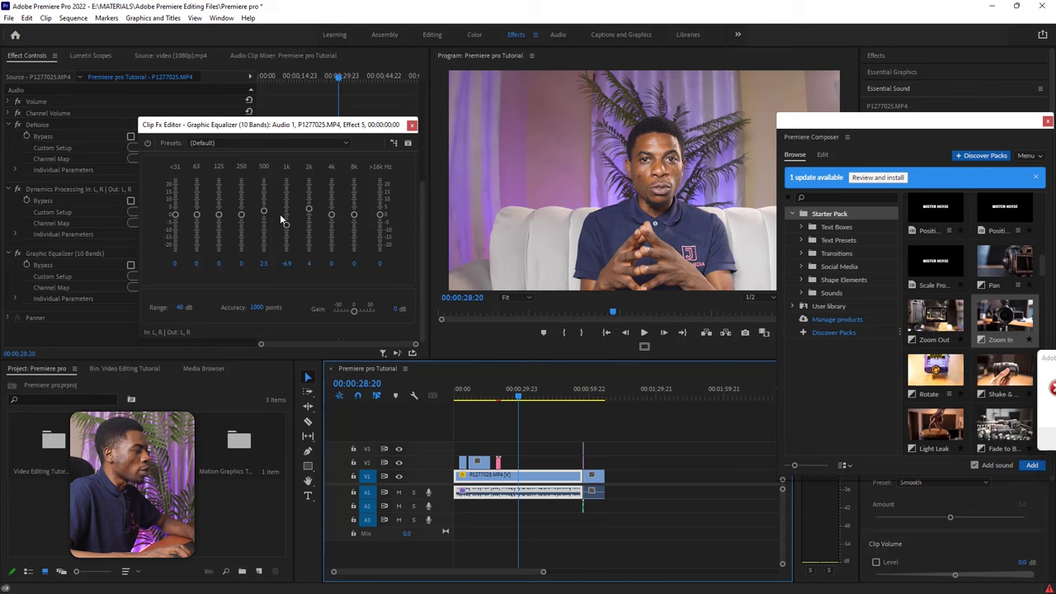
{"action": "left_click", "coordinate": [269, 144]}
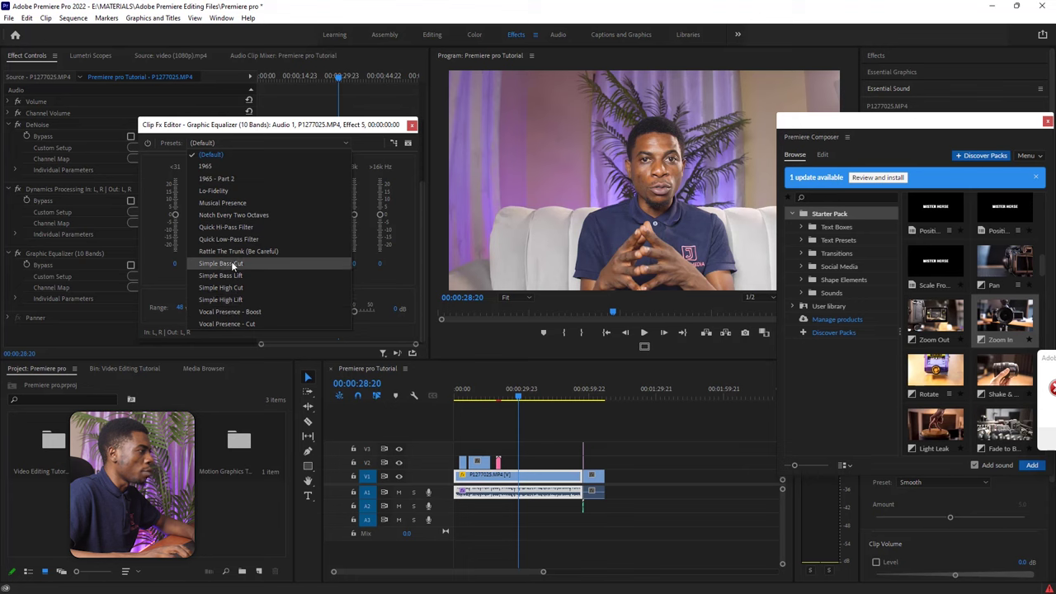
{"action": "left_click", "coordinate": [411, 125]}
{"action": "left_click", "coordinate": [410, 125]}
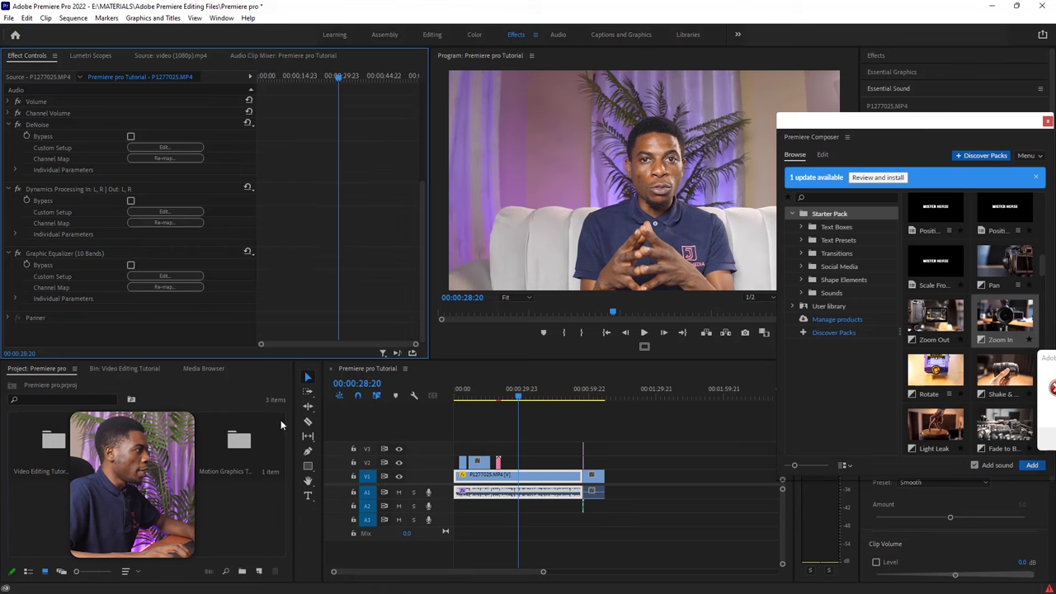
Step: Search the Effects panel for 'HARD' and select the Hard Limiter effect
{"action": "left_click_drag", "start_coordinate": [914, 124], "coordinate": [420, 157]}
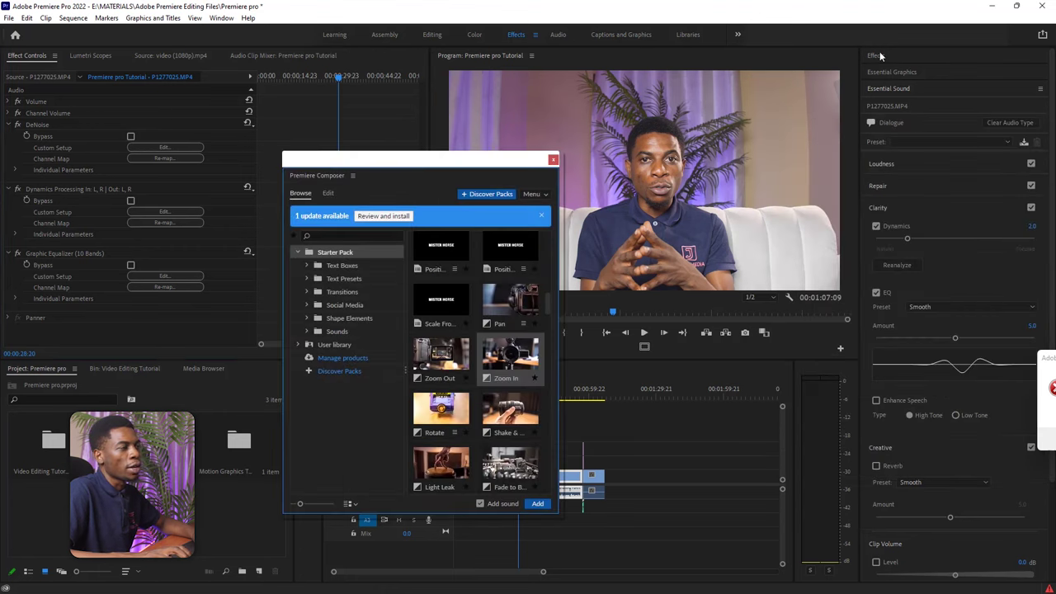
{"action": "left_click", "coordinate": [879, 55]}
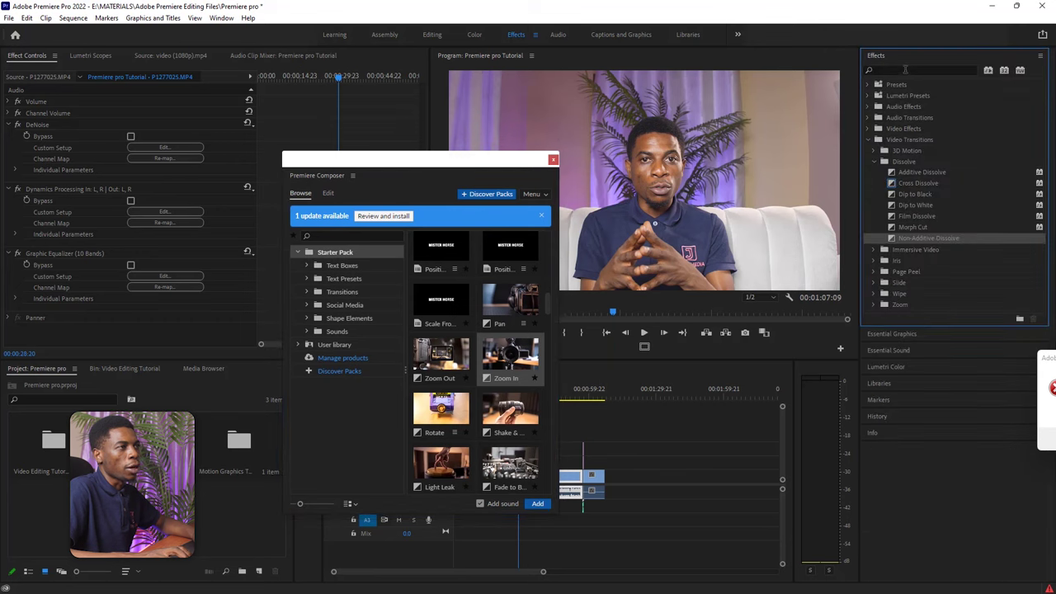
{"action": "left_click", "coordinate": [905, 69]}
{"action": "type", "text": "H"}
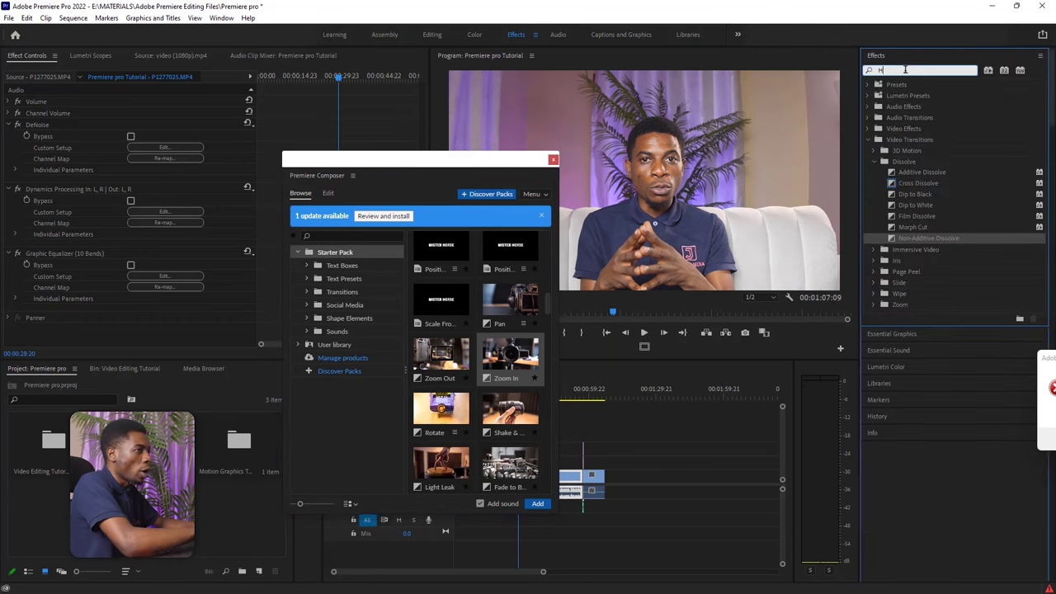
{"action": "type", "text": "AERD"}
{"action": "key", "text": "BackSpace"}
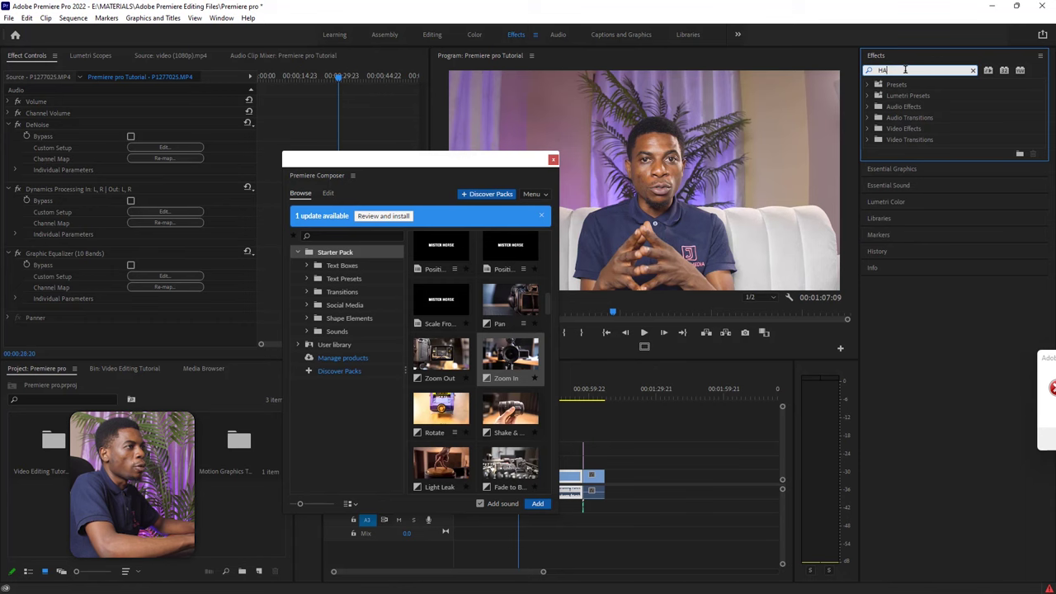
{"action": "type", "text": "RD"}
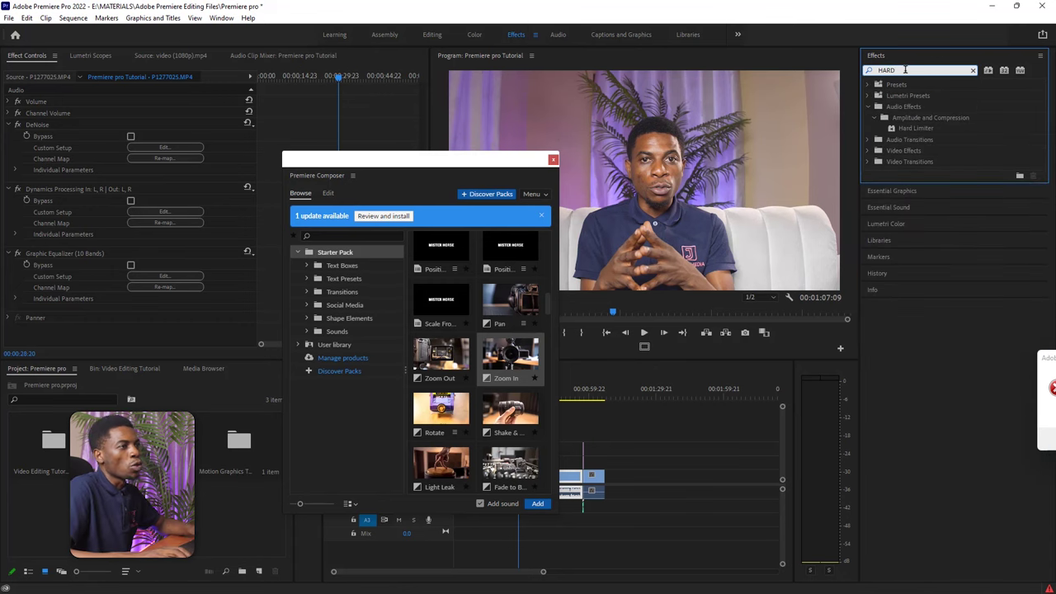
{"action": "left_click", "coordinate": [913, 129]}
Step: Apply Hard Limiter to the A1 dialogue clip and close Premiere Composer
{"action": "left_click_drag", "start_coordinate": [451, 159], "coordinate": [261, 152]}
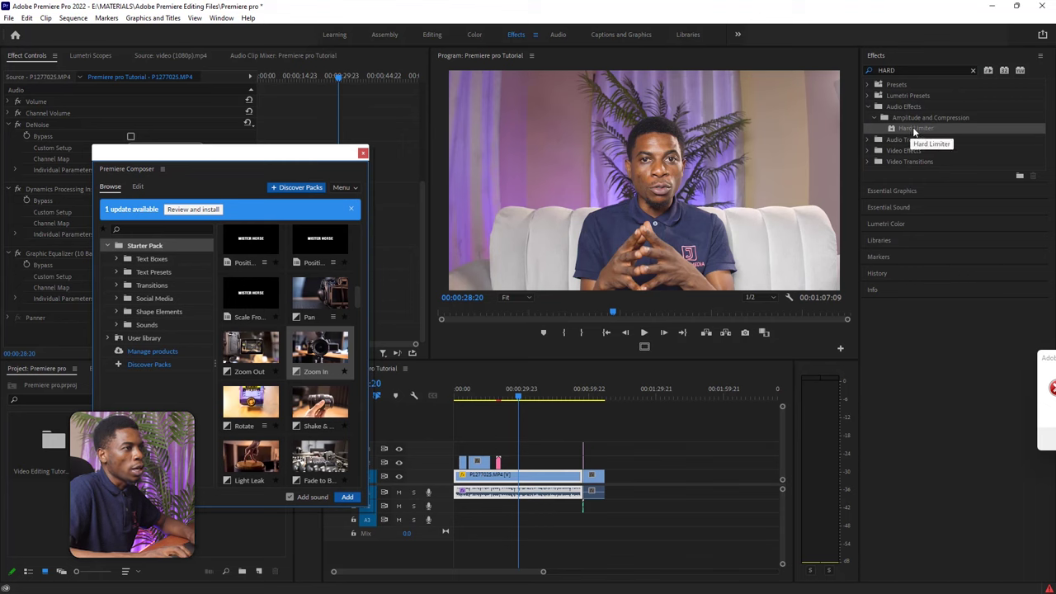
{"action": "left_click_drag", "start_coordinate": [913, 132], "coordinate": [516, 498]}
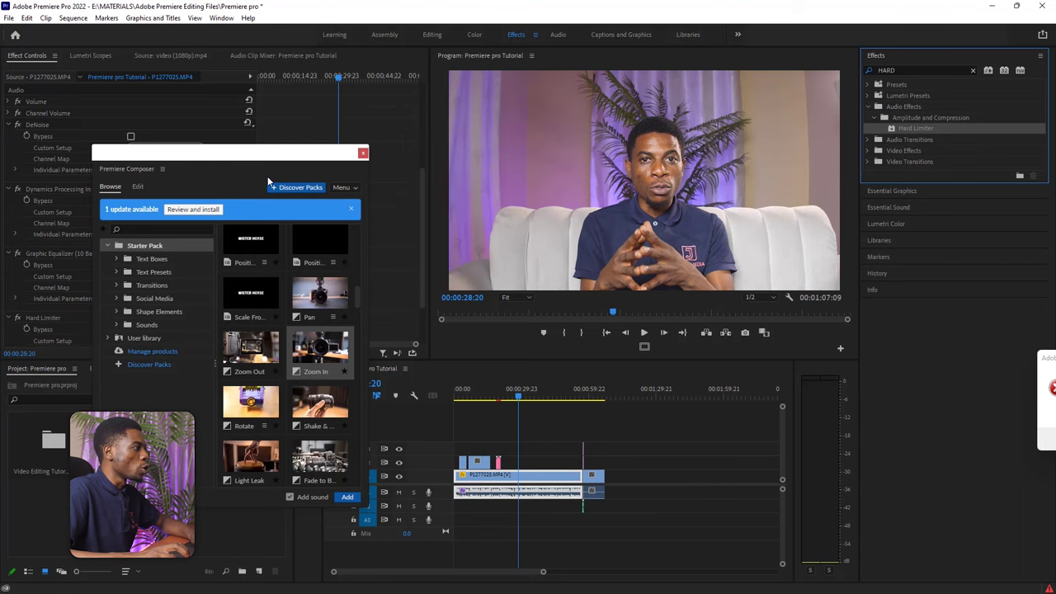
{"action": "left_click_drag", "start_coordinate": [228, 155], "coordinate": [874, 165]}
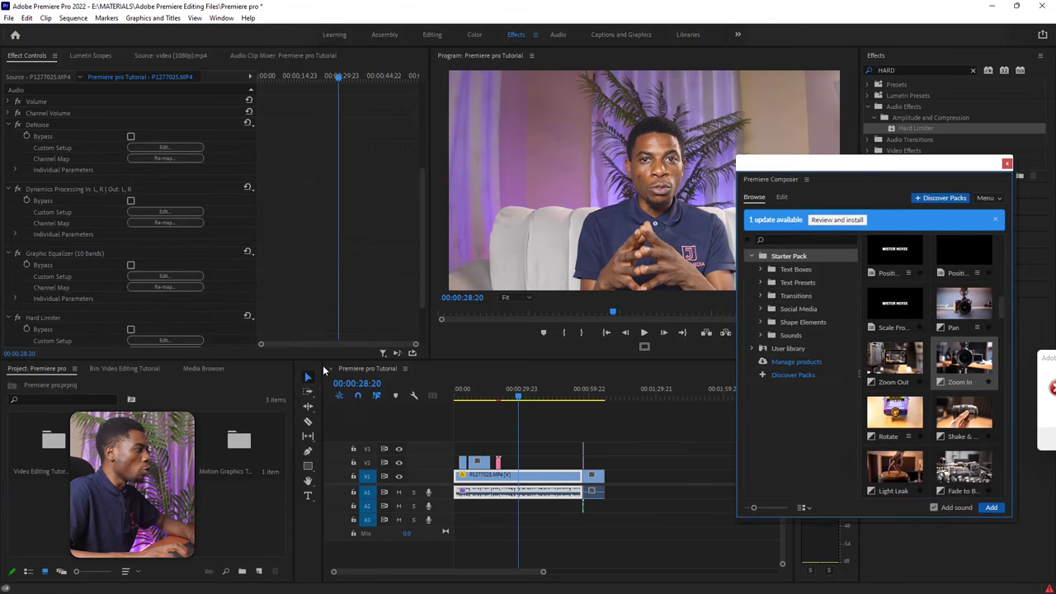
{"action": "left_click", "coordinate": [1007, 164]}
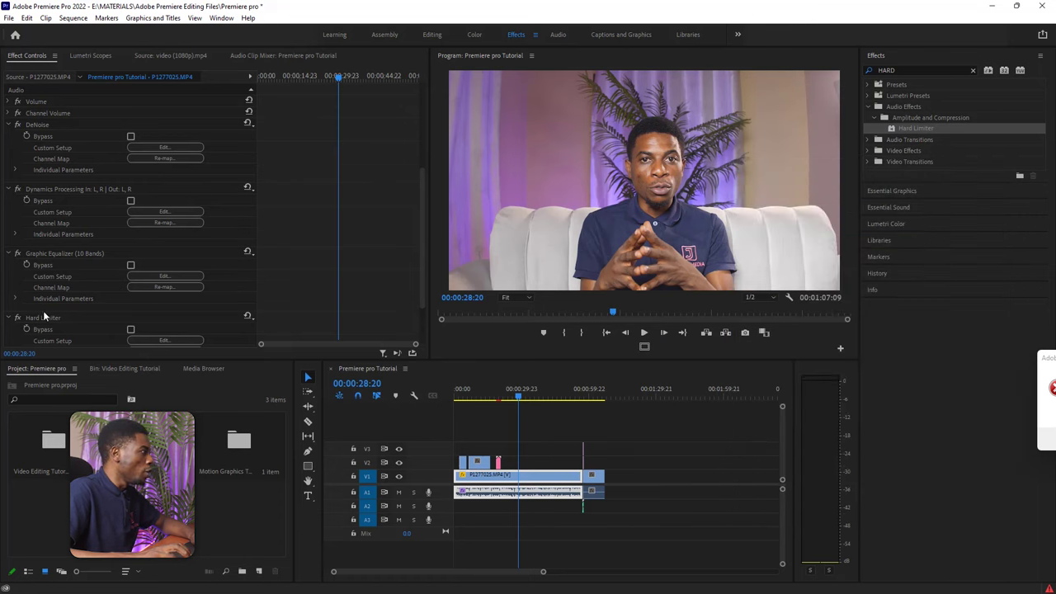
{"action": "left_click", "coordinate": [79, 317]}
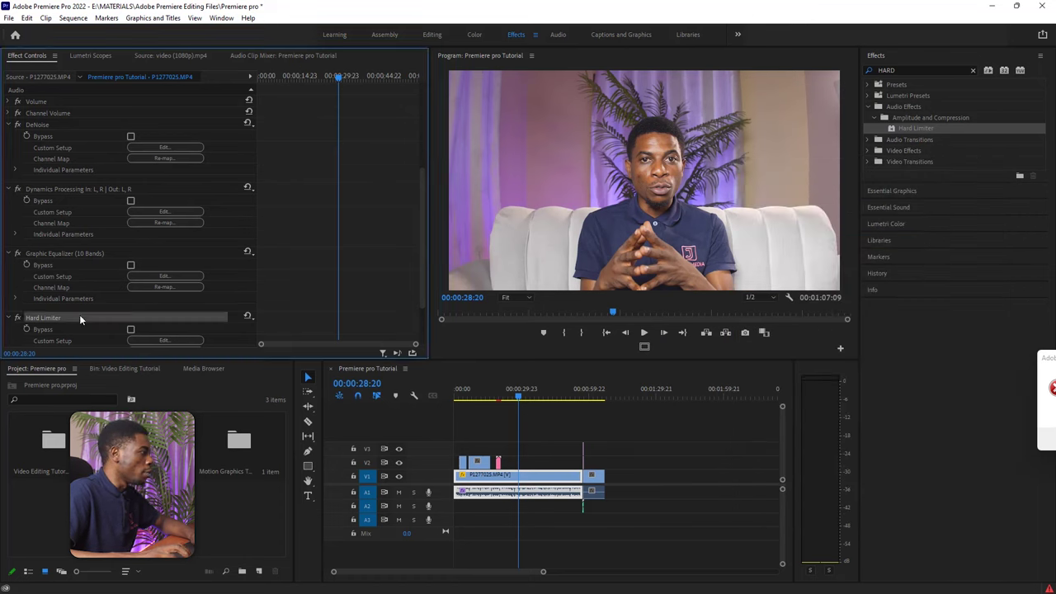
Step: Set the Hard Limiter preset to Limit to -1dB, comparing it against Default
{"action": "left_click", "coordinate": [161, 340]}
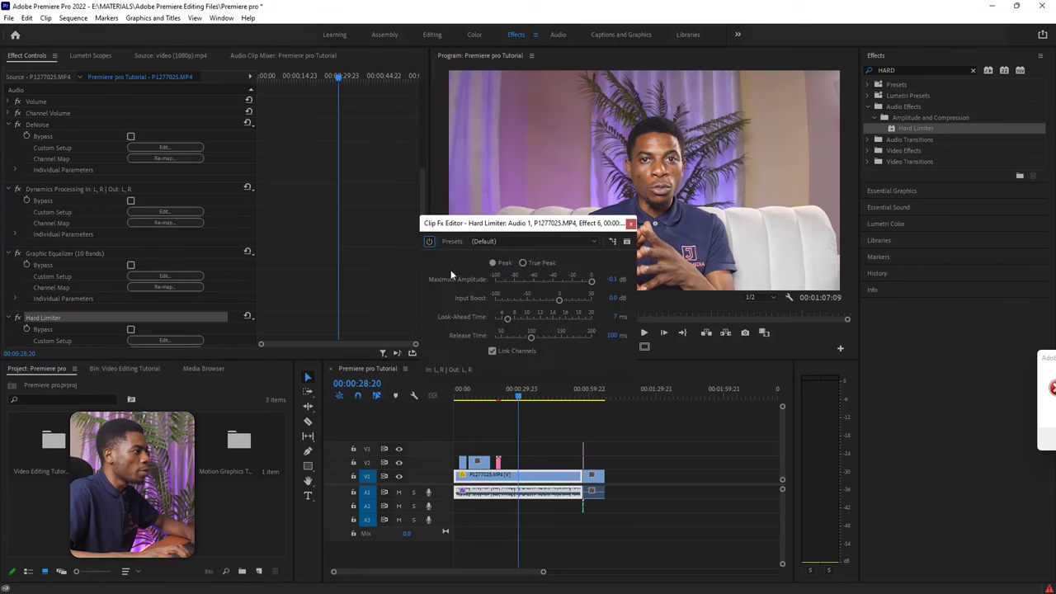
{"action": "left_click", "coordinate": [511, 240]}
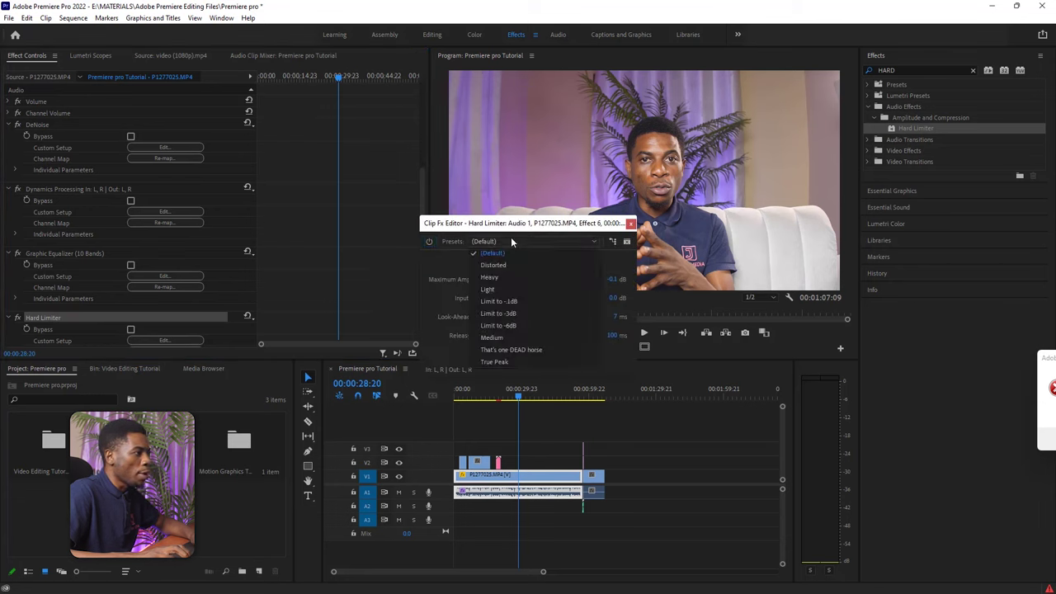
{"action": "left_click", "coordinate": [499, 302]}
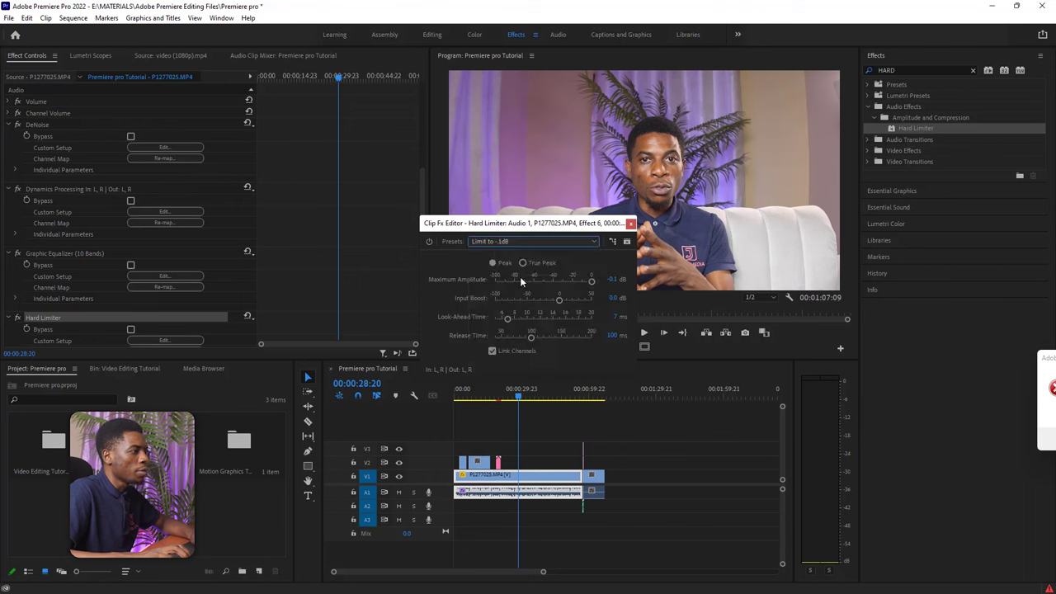
{"action": "left_click_drag", "start_coordinate": [554, 226], "coordinate": [435, 217]}
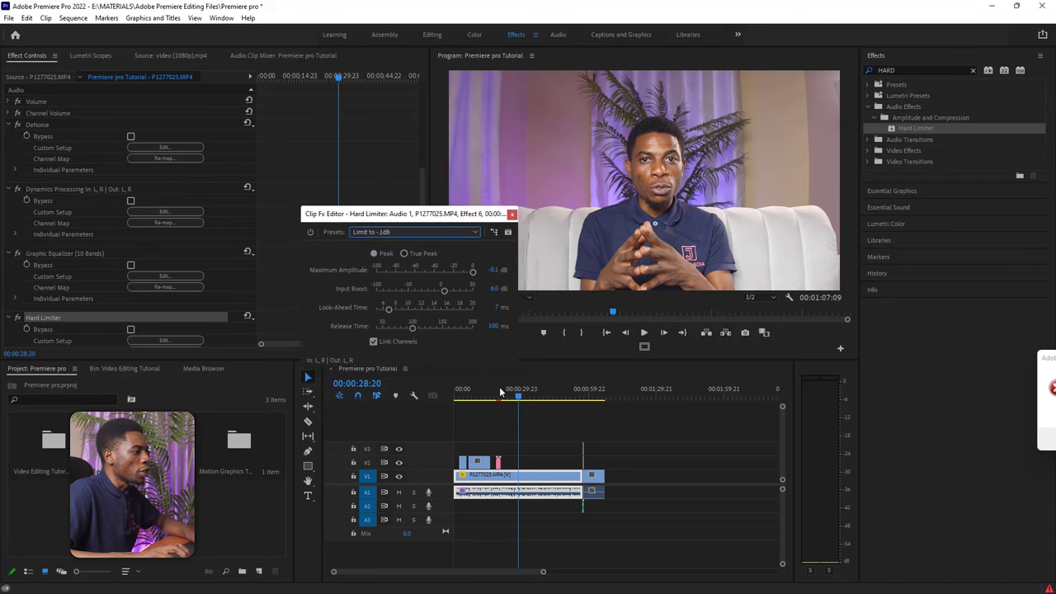
{"action": "left_click", "coordinate": [387, 232]}
{"action": "left_click", "coordinate": [387, 242]}
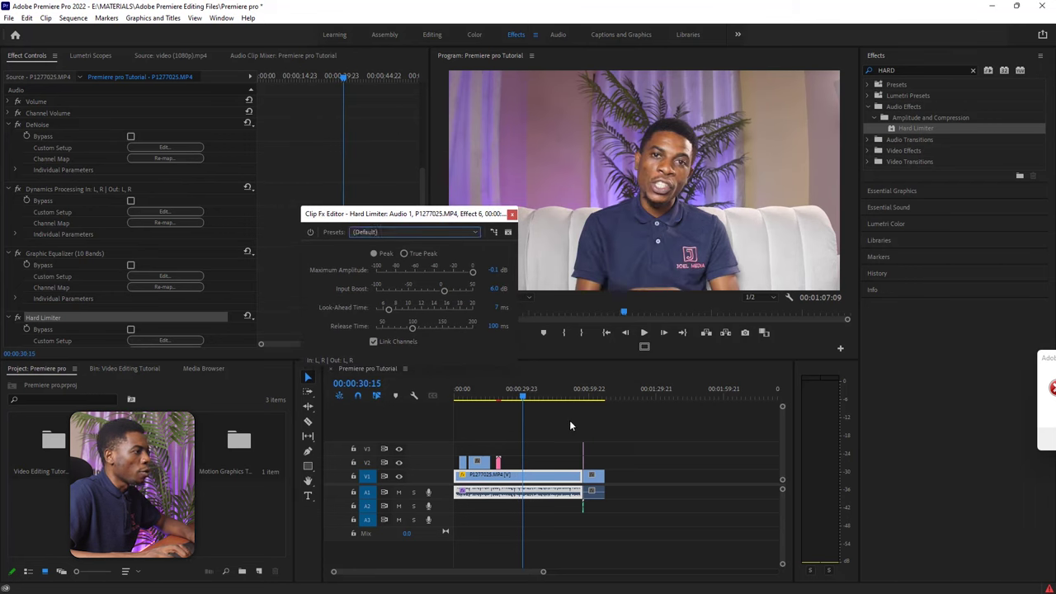
{"action": "key", "text": "space"}
{"action": "left_click", "coordinate": [405, 232]}
{"action": "left_click", "coordinate": [387, 296]}
{"action": "left_click", "coordinate": [404, 231]}
{"action": "left_click", "coordinate": [404, 232]}
Step: Listen to the limited audio, close the limiter editor, and keep H.264 for export
{"action": "key", "text": "space"}
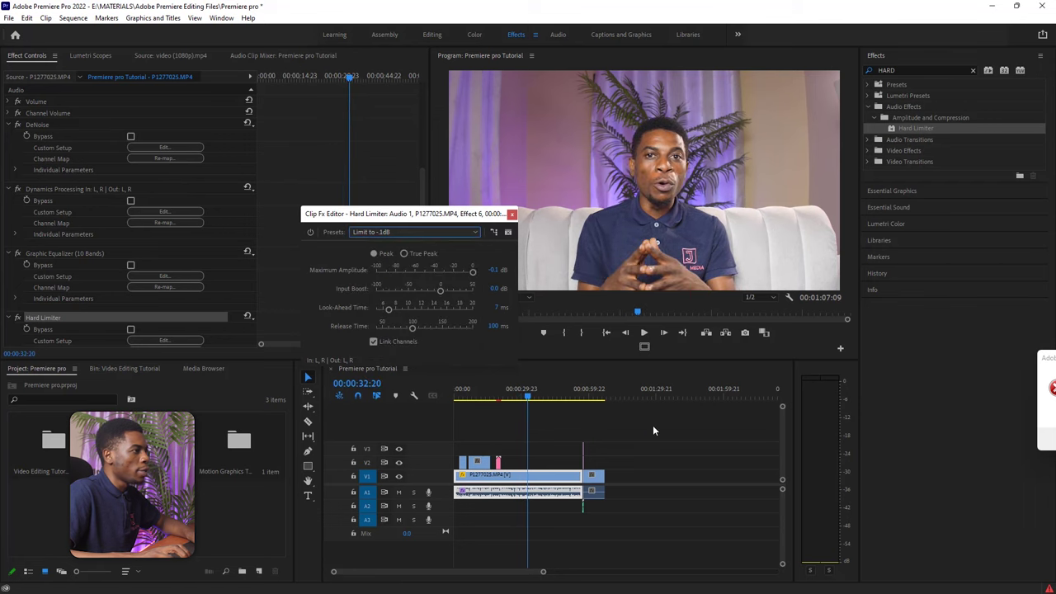
{"action": "key", "text": "space"}
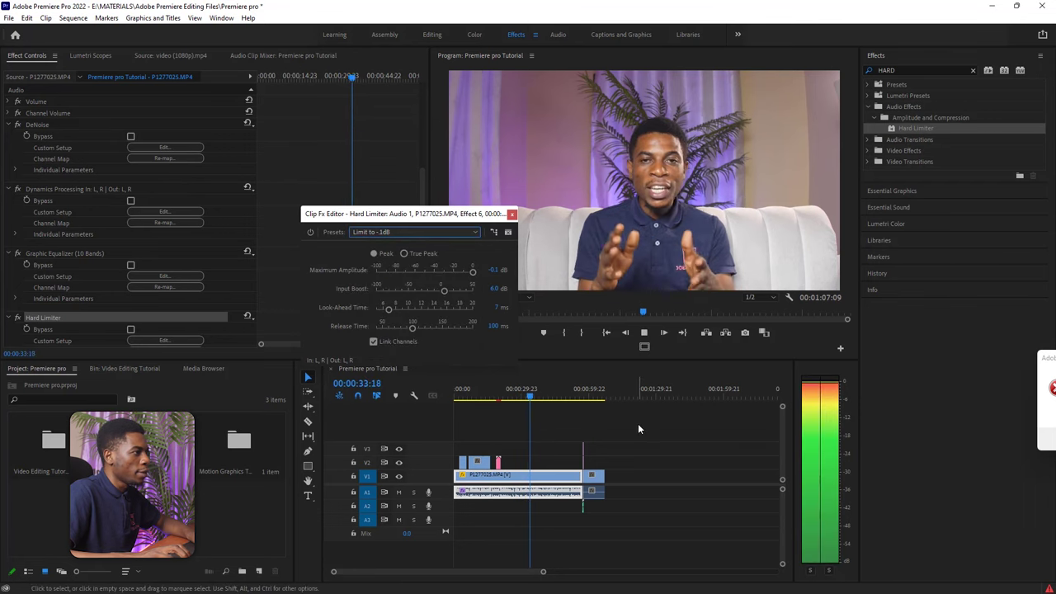
{"action": "key", "text": "space"}
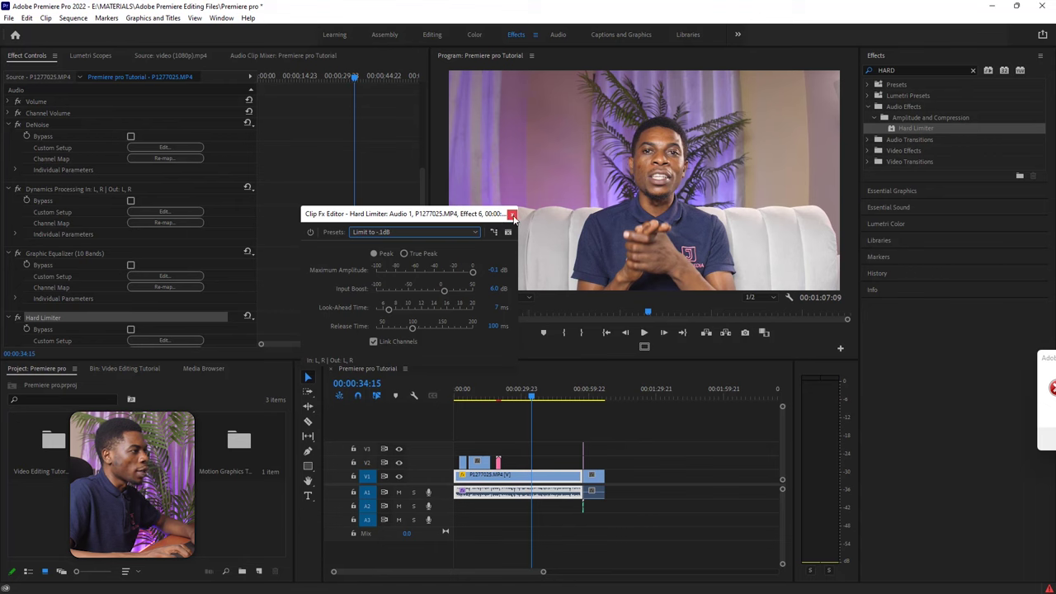
{"action": "left_click", "coordinate": [512, 214]}
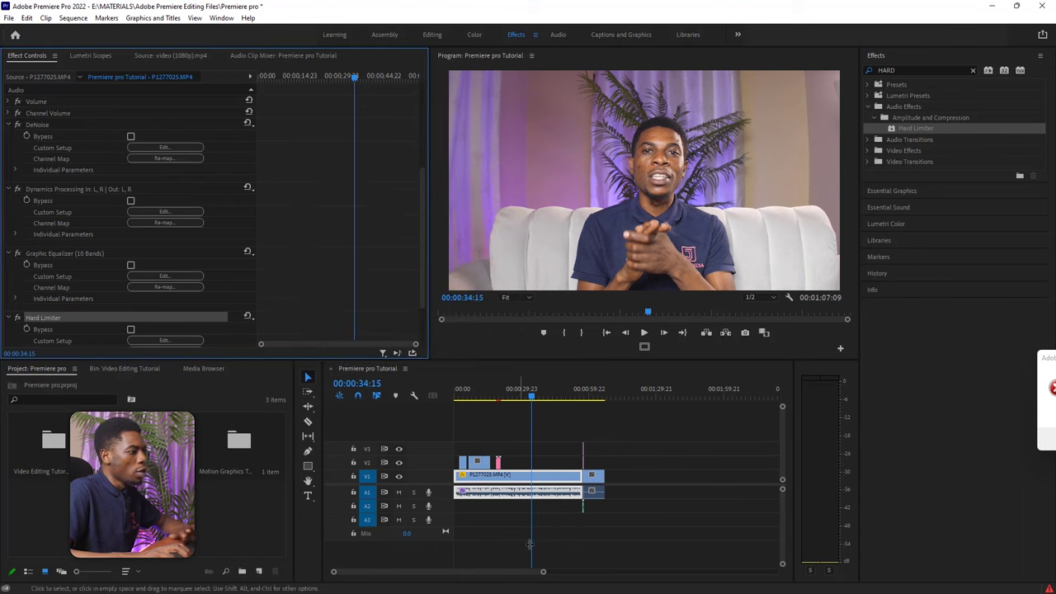
{"action": "left_click_drag", "start_coordinate": [543, 570], "coordinate": [644, 571]}
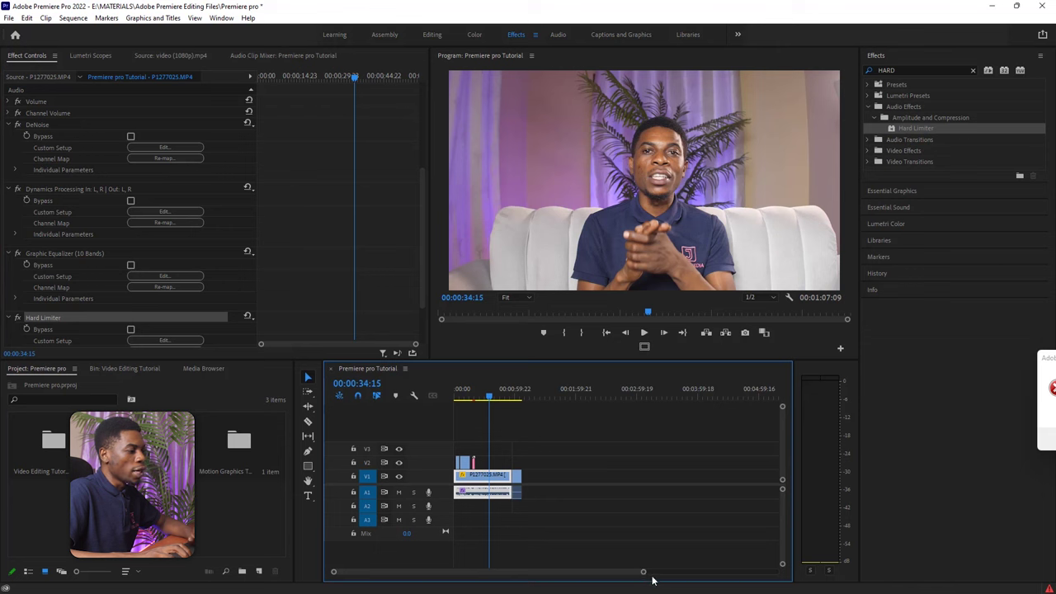
{"action": "left_click_drag", "start_coordinate": [495, 395], "coordinate": [513, 396]}
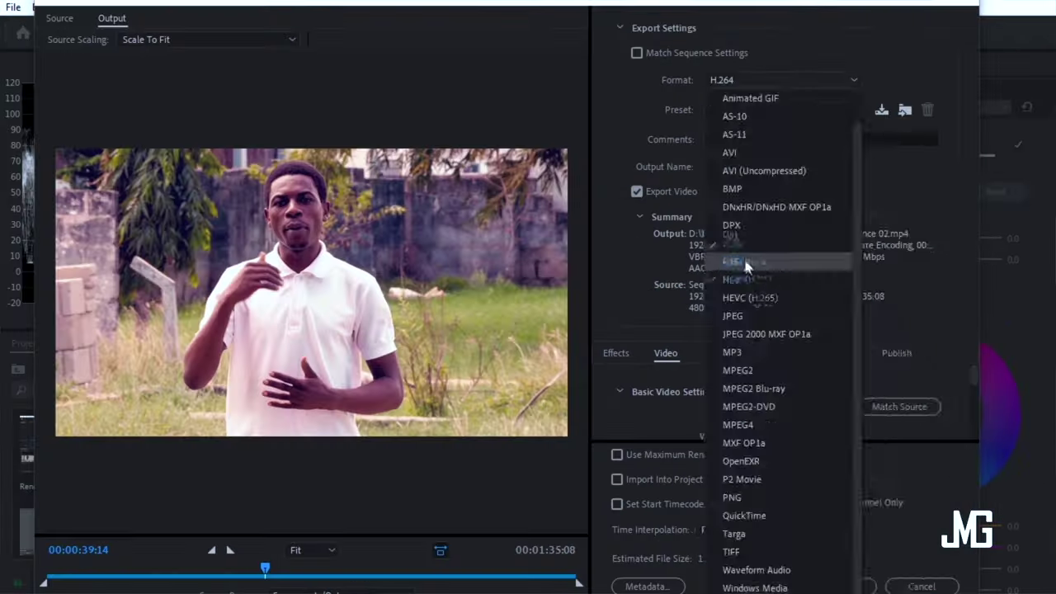
{"action": "left_click", "coordinate": [734, 261]}
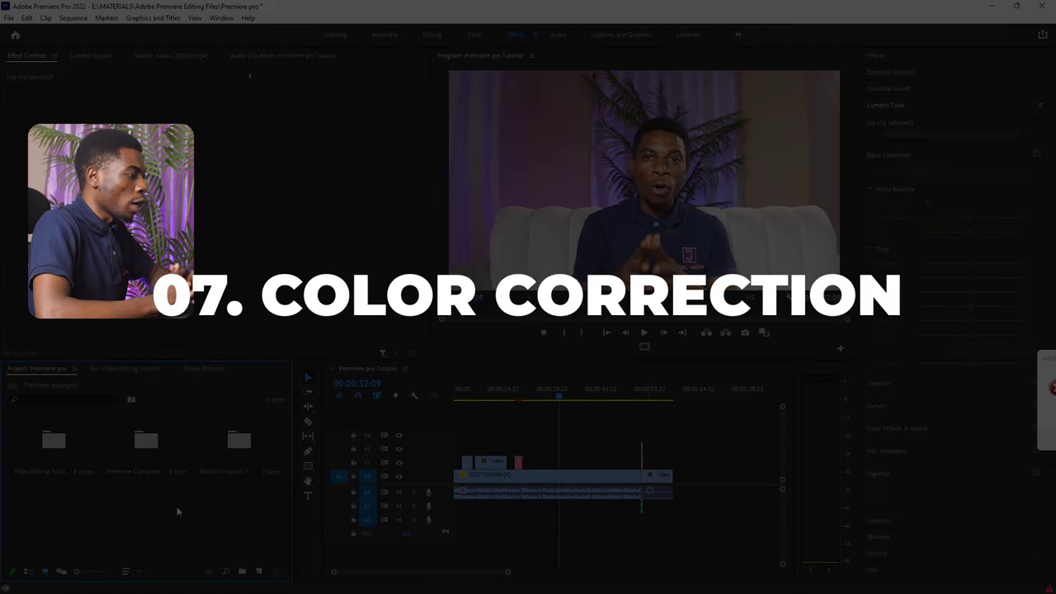
Step: Create a 1920x1080 adjustment layer and place it on V3 at the sequence start
{"action": "left_click", "coordinate": [258, 572]}
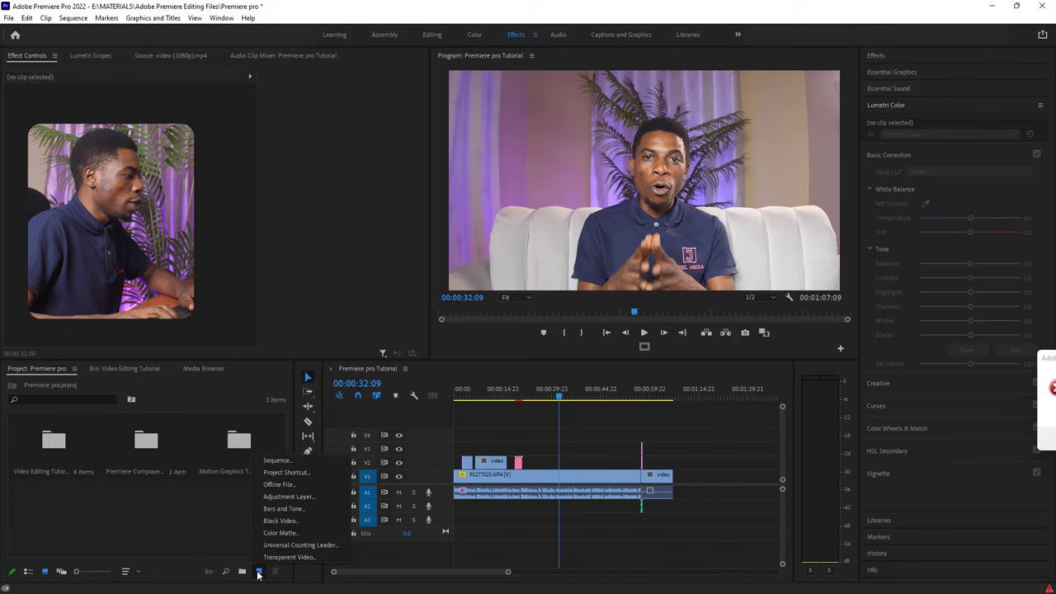
{"action": "left_click", "coordinate": [284, 497]}
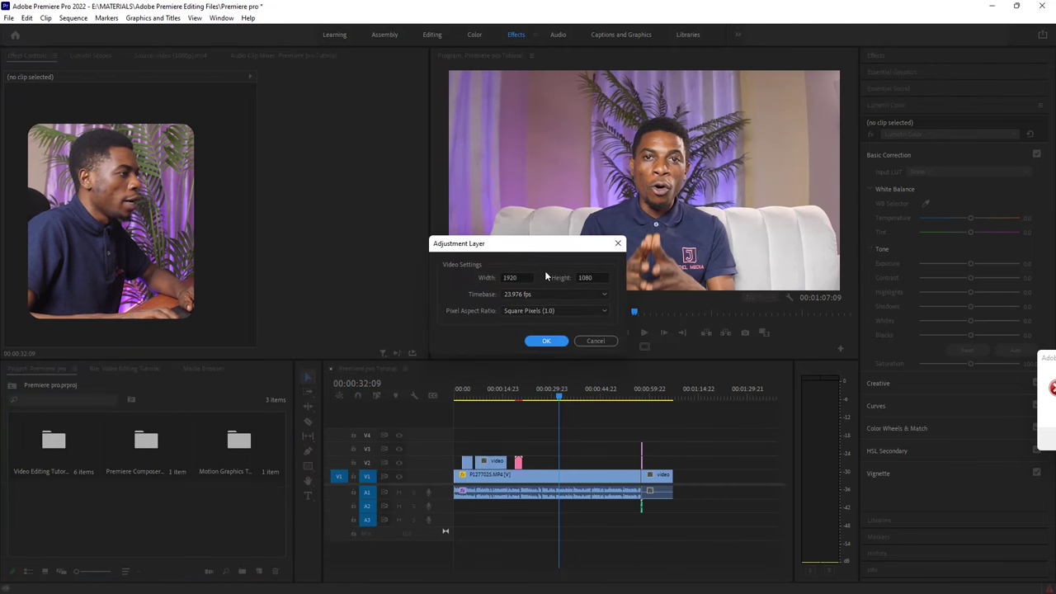
{"action": "left_click", "coordinate": [545, 341]}
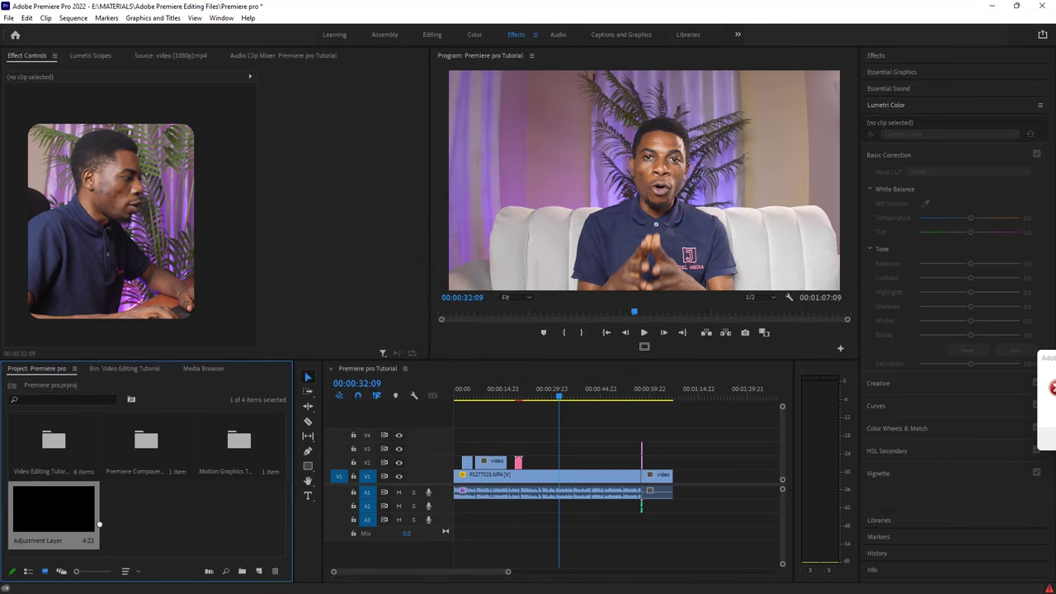
{"action": "left_click_drag", "start_coordinate": [239, 485], "coordinate": [459, 452]}
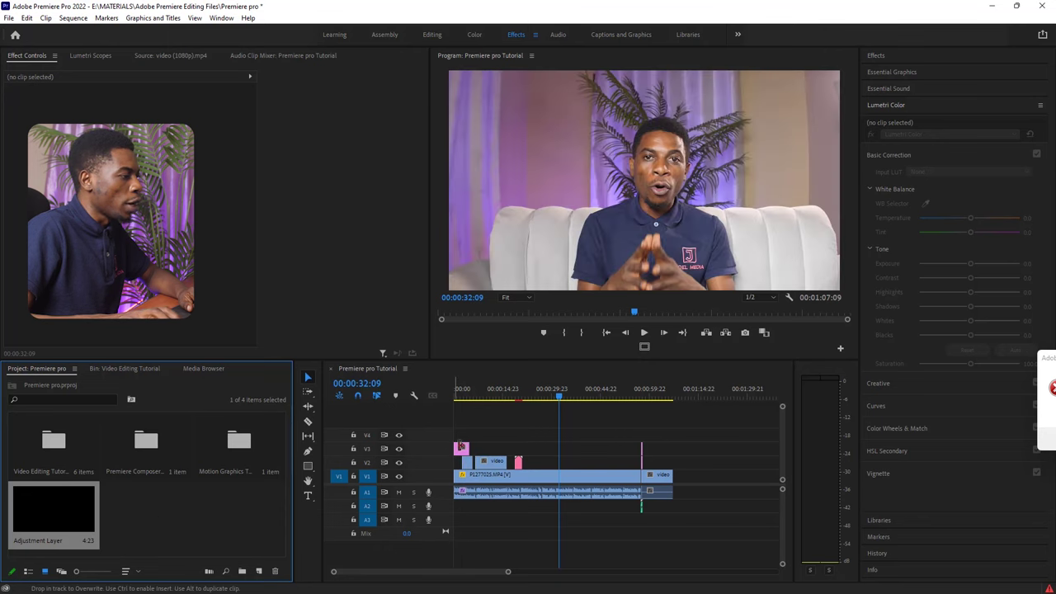
Step: Move the adjustment layer up to V4 and stretch it over the whole sequence
{"action": "left_click", "coordinate": [367, 462]}
{"action": "left_click", "coordinate": [367, 449]}
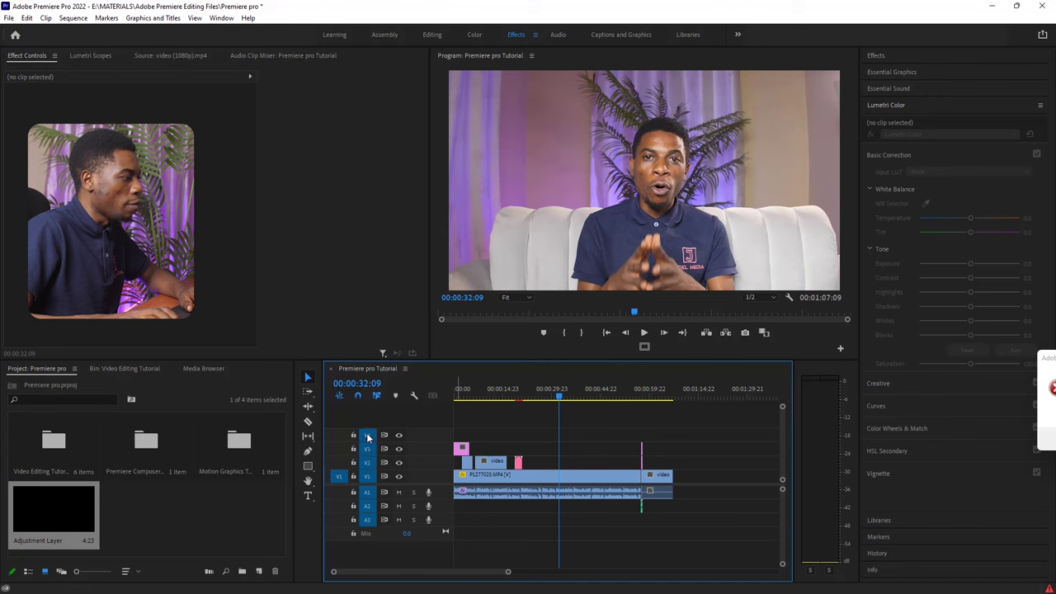
{"action": "left_click", "coordinate": [367, 448]}
{"action": "left_click", "coordinate": [367, 460]}
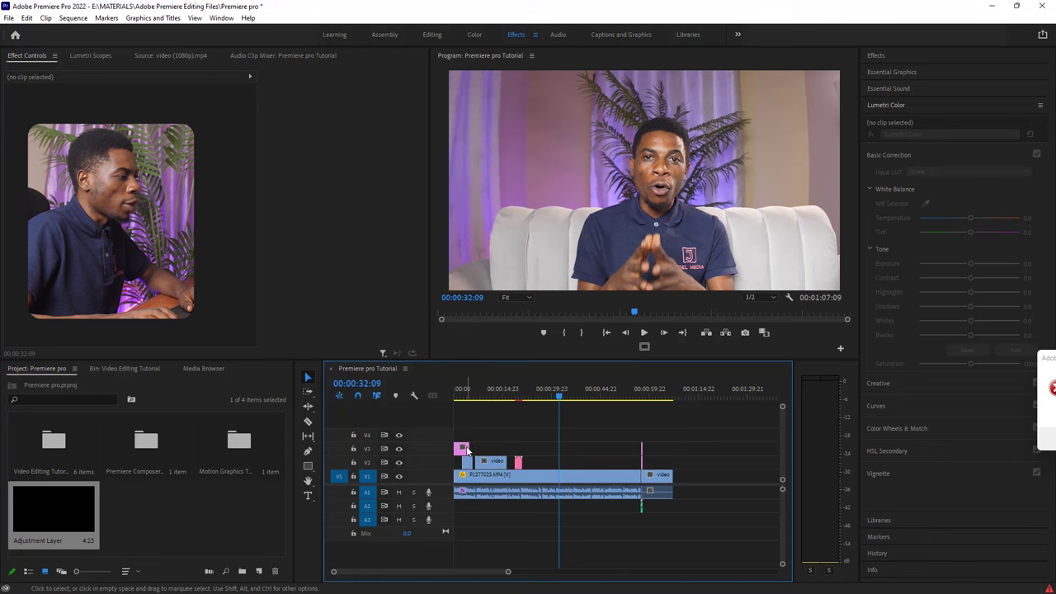
{"action": "left_click_drag", "start_coordinate": [467, 448], "coordinate": [620, 447]}
{"action": "left_click_drag", "start_coordinate": [540, 453], "coordinate": [541, 440]}
{"action": "left_click_drag", "start_coordinate": [636, 433], "coordinate": [672, 433]}
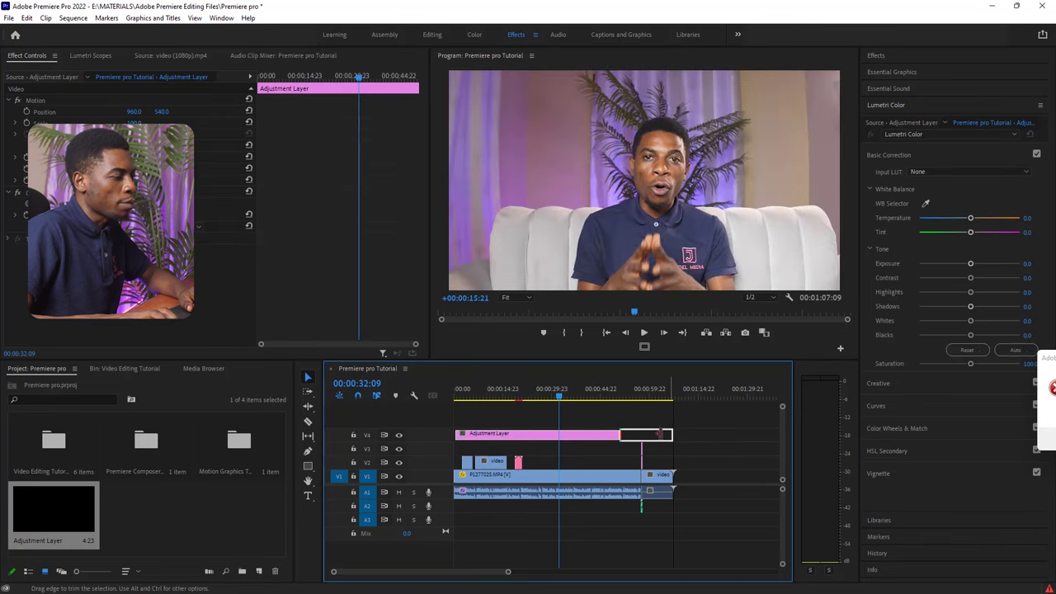
Step: Raise the adjustment layer's Lumetri Temperature to 15.2 and widen the Program monitor
{"action": "left_click", "coordinate": [557, 395]}
{"action": "left_click_drag", "start_coordinate": [558, 395], "coordinate": [557, 395]}
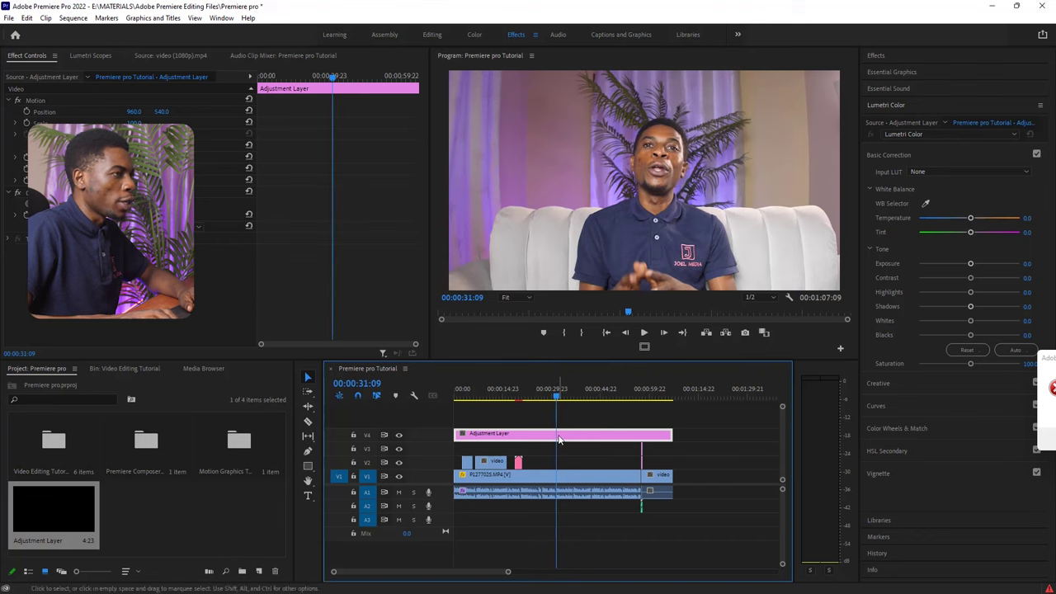
{"action": "left_click", "coordinate": [874, 55]}
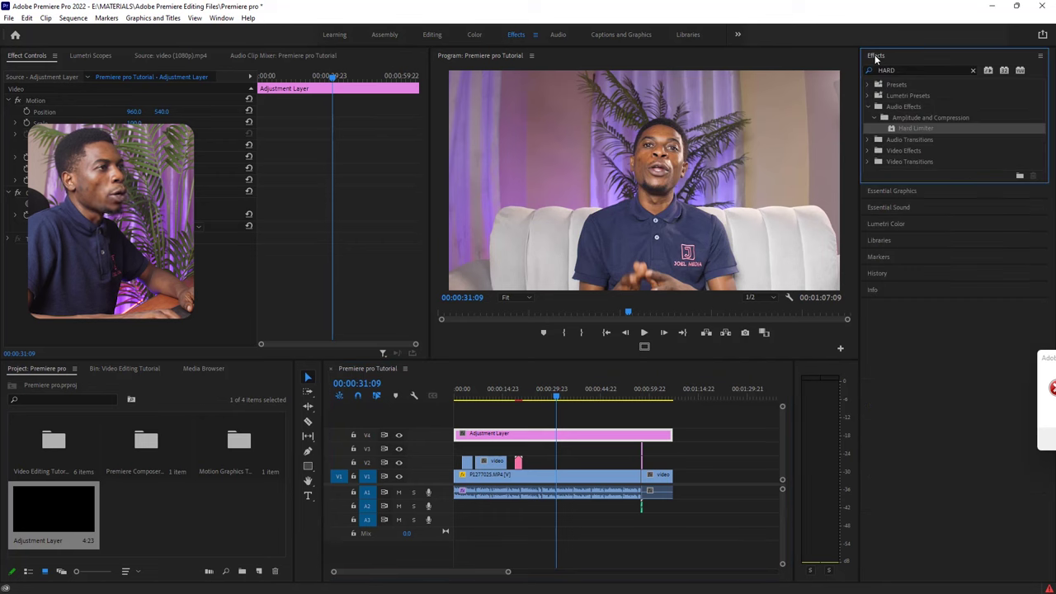
{"action": "left_click", "coordinate": [889, 223]}
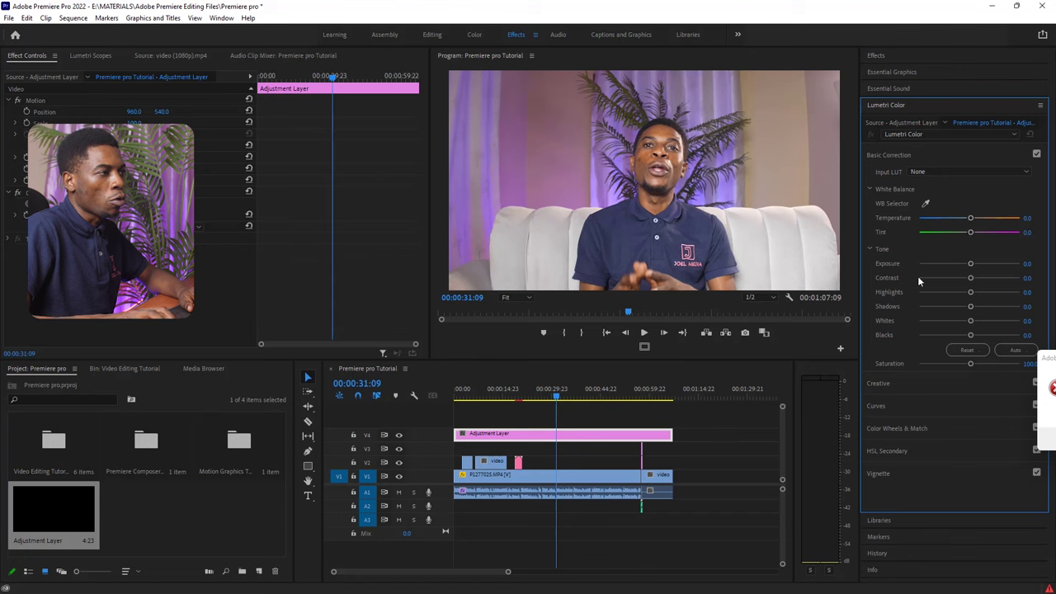
{"action": "left_click_drag", "start_coordinate": [565, 394], "coordinate": [569, 397]}
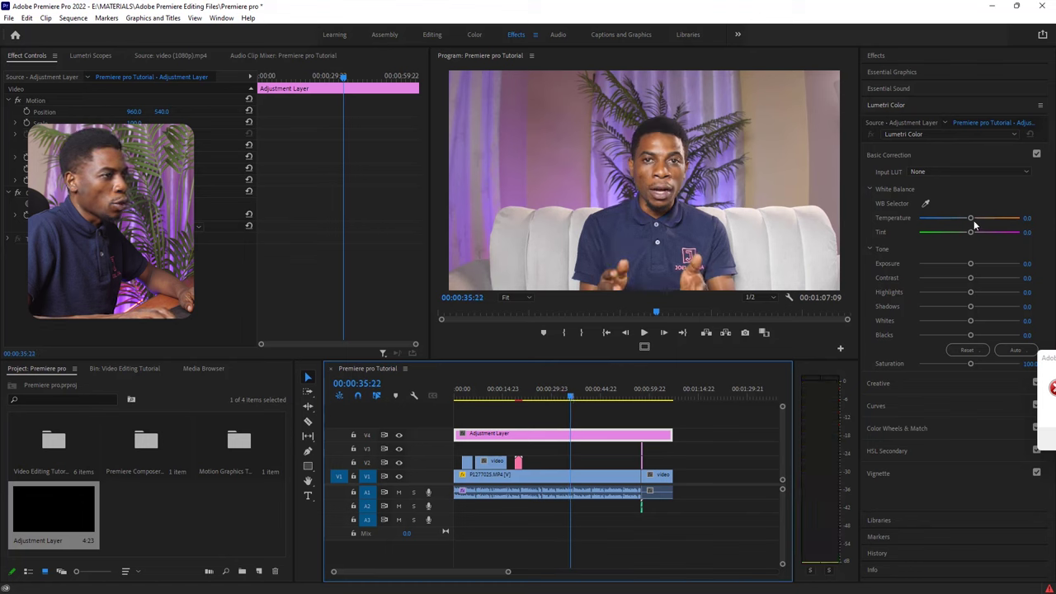
{"action": "left_click_drag", "start_coordinate": [971, 220], "coordinate": [977, 220]}
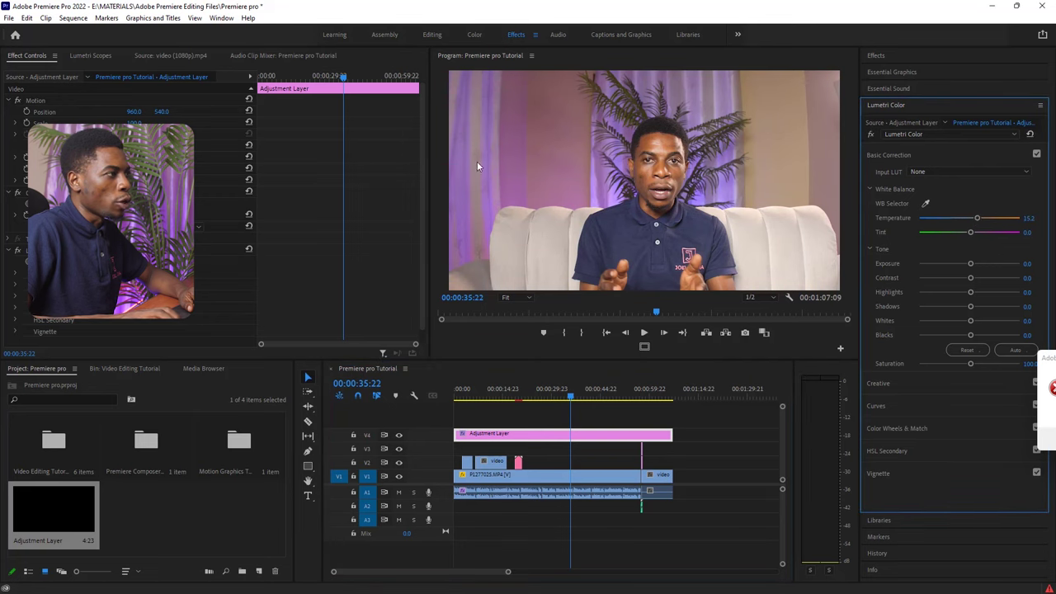
{"action": "left_click_drag", "start_coordinate": [430, 185], "coordinate": [216, 185]}
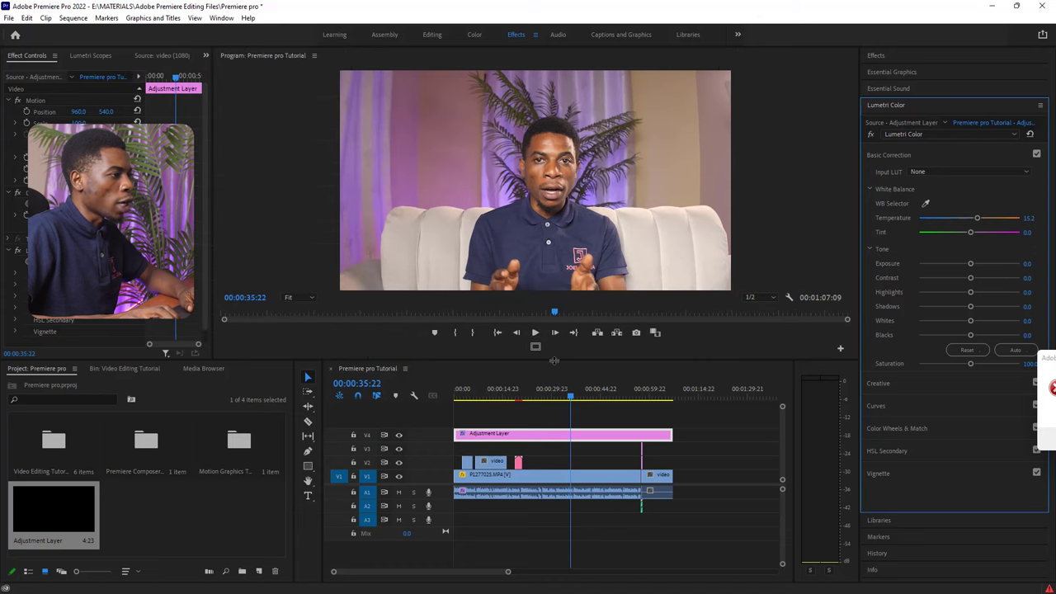
Step: Set Lumetri Tone to Exposure 0.2, Contrast 37.0, Highlights -28.3, Shadows 6.5, Whites 15.2, Saturation 108.7
{"action": "left_click_drag", "start_coordinate": [554, 360], "coordinate": [563, 537]}
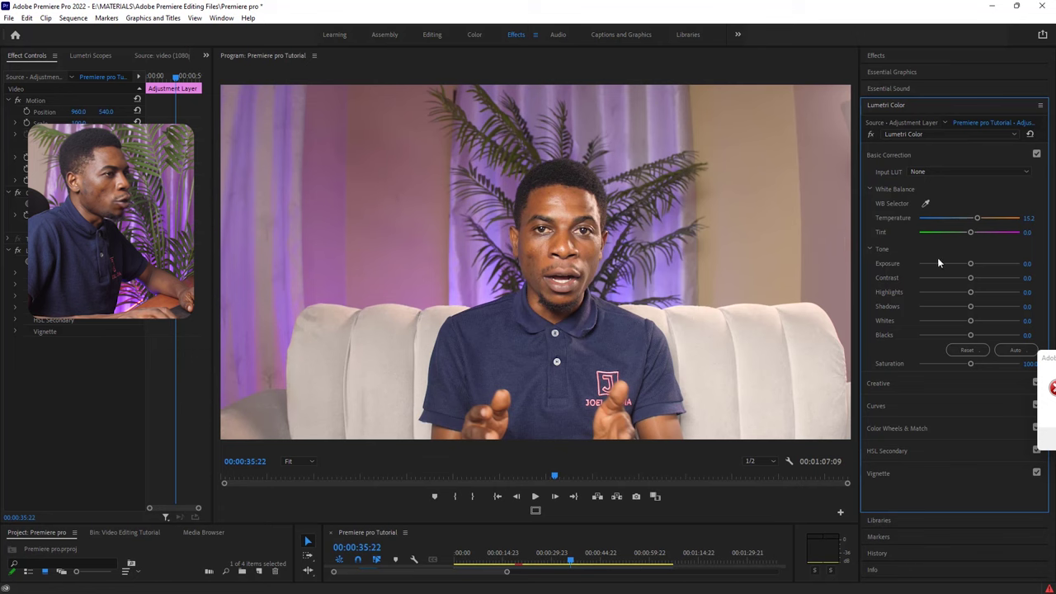
{"action": "left_click_drag", "start_coordinate": [970, 264], "coordinate": [971, 264]}
{"action": "left_click", "coordinate": [958, 265]}
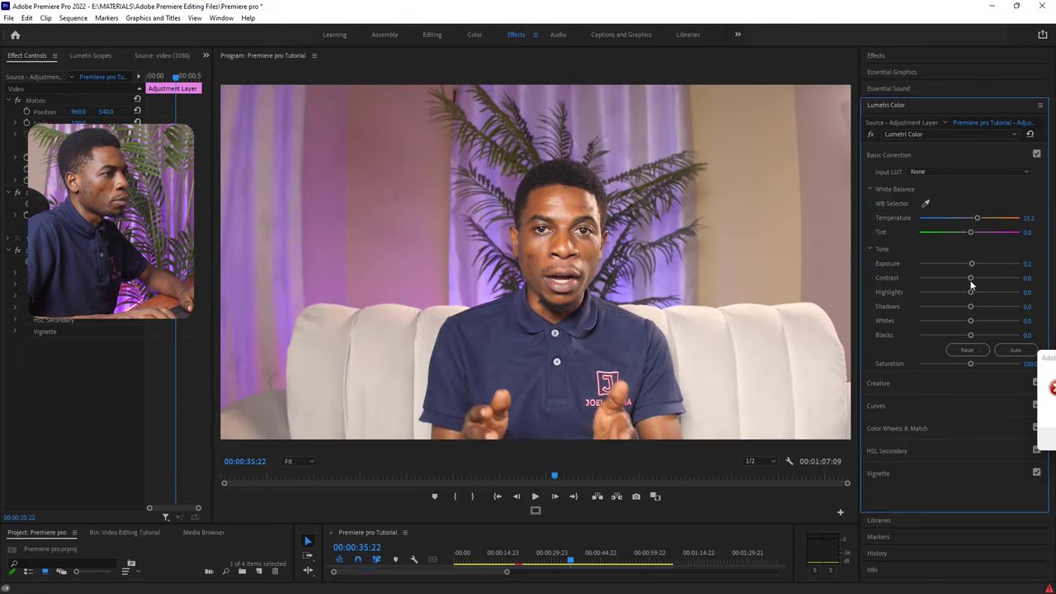
{"action": "left_click_drag", "start_coordinate": [970, 279], "coordinate": [1000, 279]}
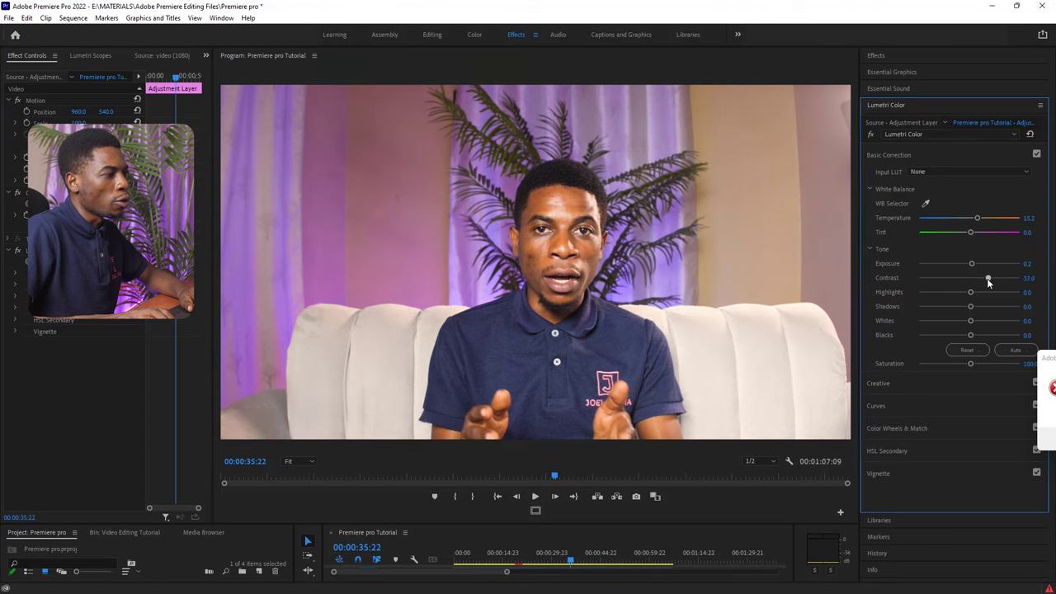
{"action": "left_click_drag", "start_coordinate": [960, 293], "coordinate": [976, 320]}
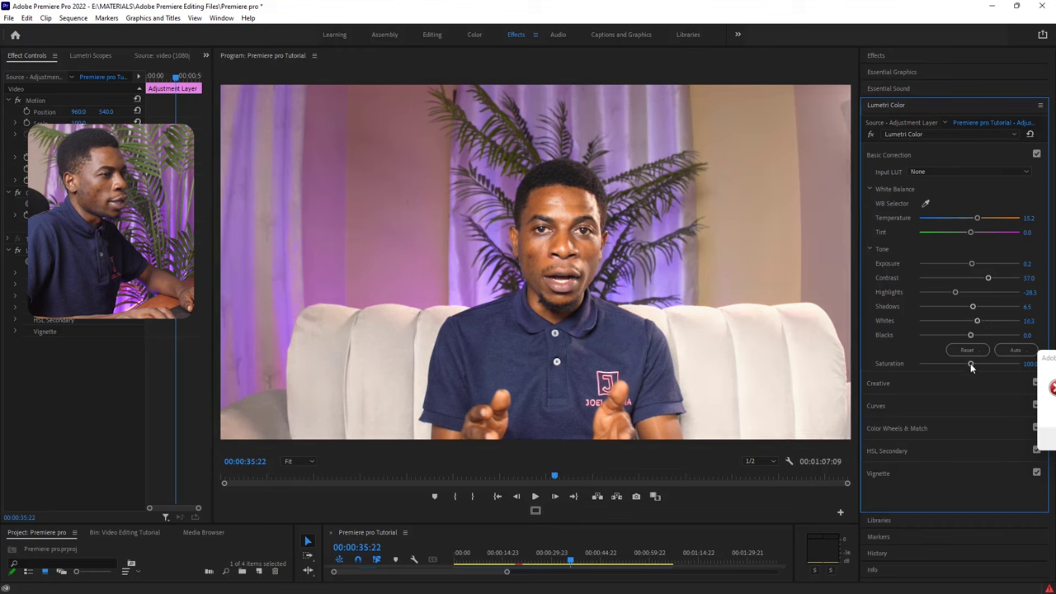
{"action": "left_click_drag", "start_coordinate": [970, 363], "coordinate": [974, 365]}
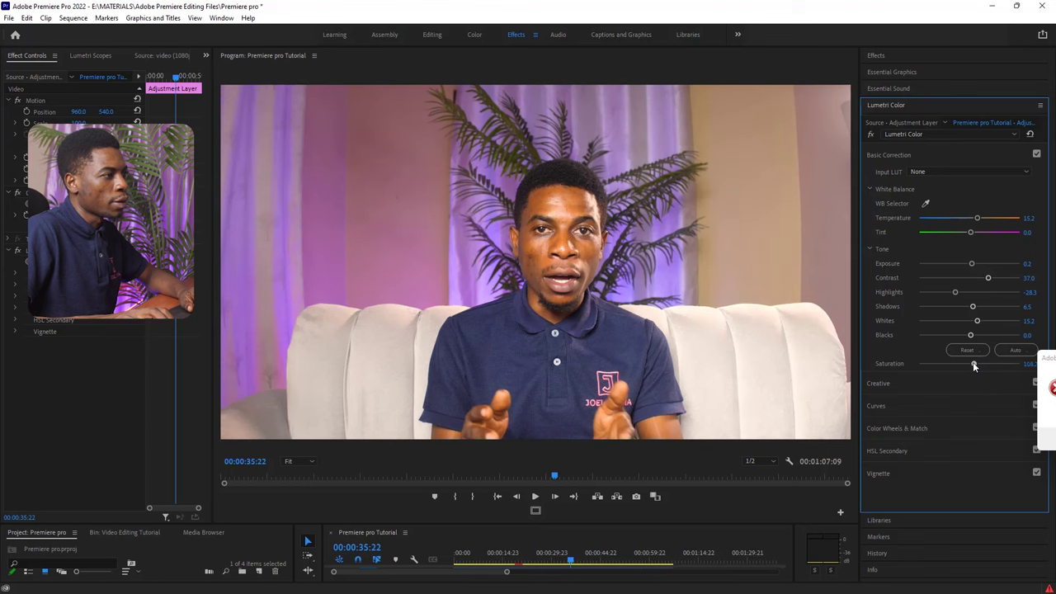
{"action": "left_click", "coordinate": [870, 189]}
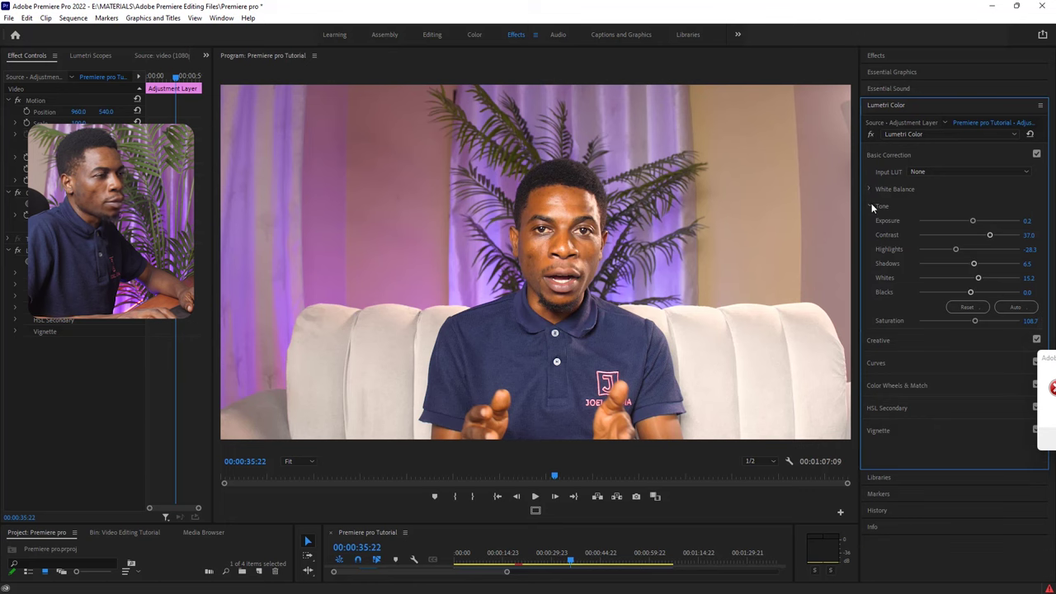
Step: In Lumetri Creative, set Sharpen to 31.5 and Vibrance to 12.0
{"action": "left_click", "coordinate": [871, 207]}
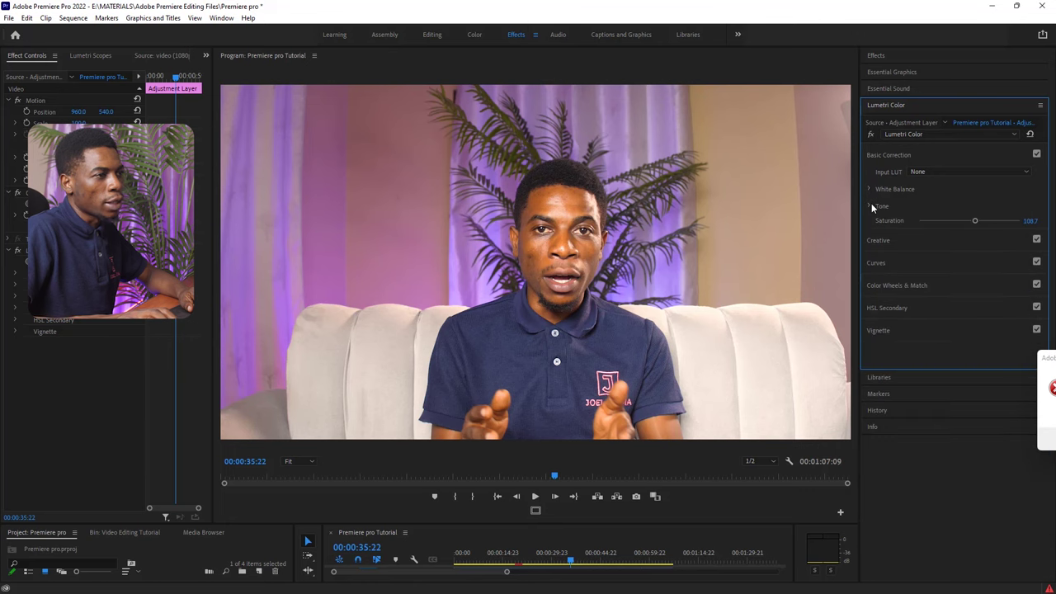
{"action": "left_click", "coordinate": [901, 242]}
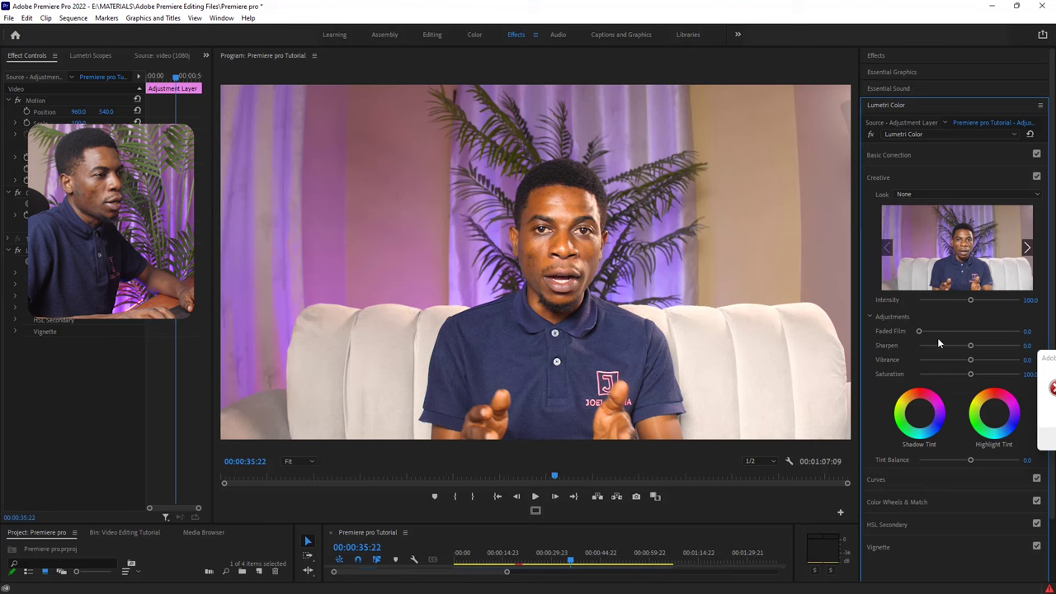
{"action": "left_click_drag", "start_coordinate": [970, 343], "coordinate": [983, 343]}
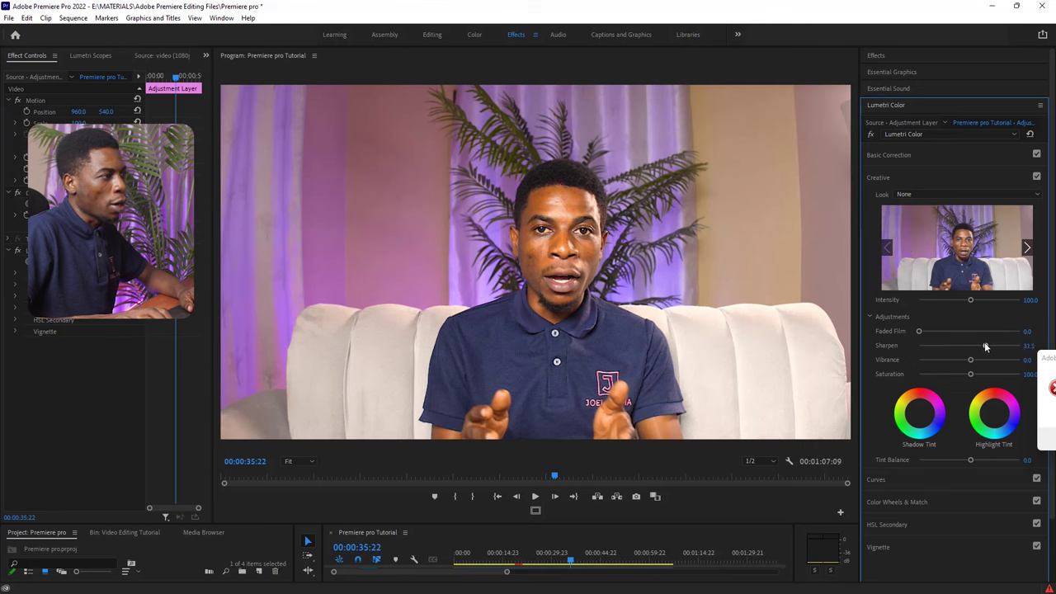
{"action": "left_click", "coordinate": [970, 360]}
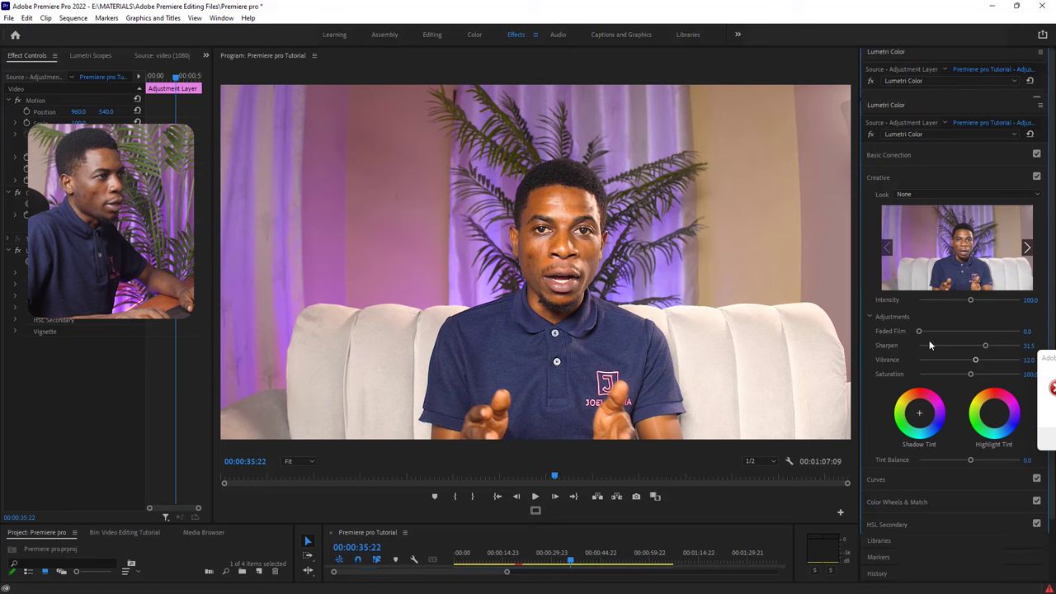
Step: Add shadow, midtone and highlight points to the RGB curve and shape a gentle S-curve
{"action": "left_click", "coordinate": [887, 154]}
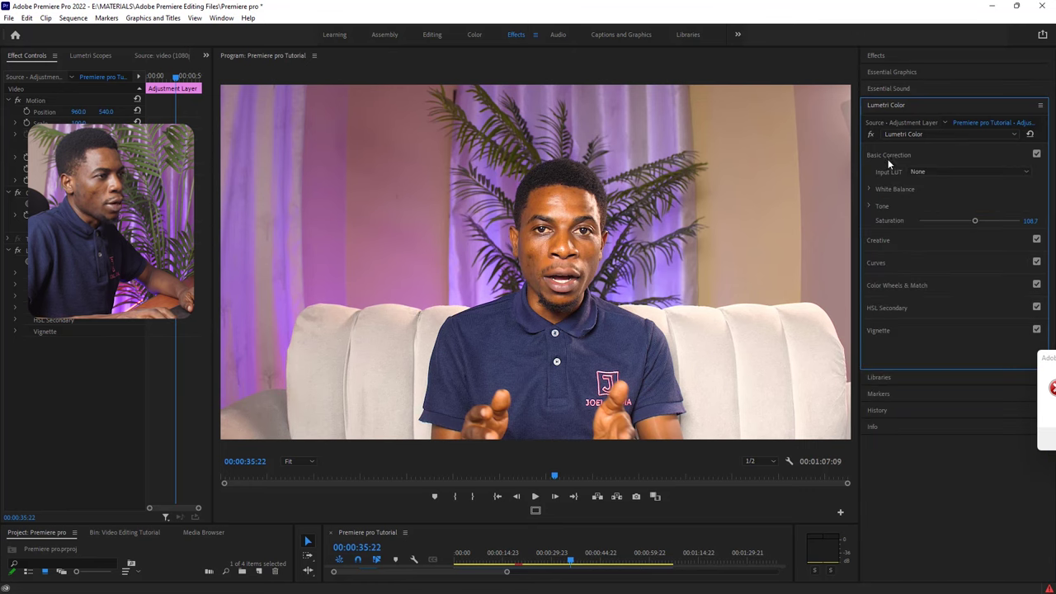
{"action": "left_click", "coordinate": [879, 263]}
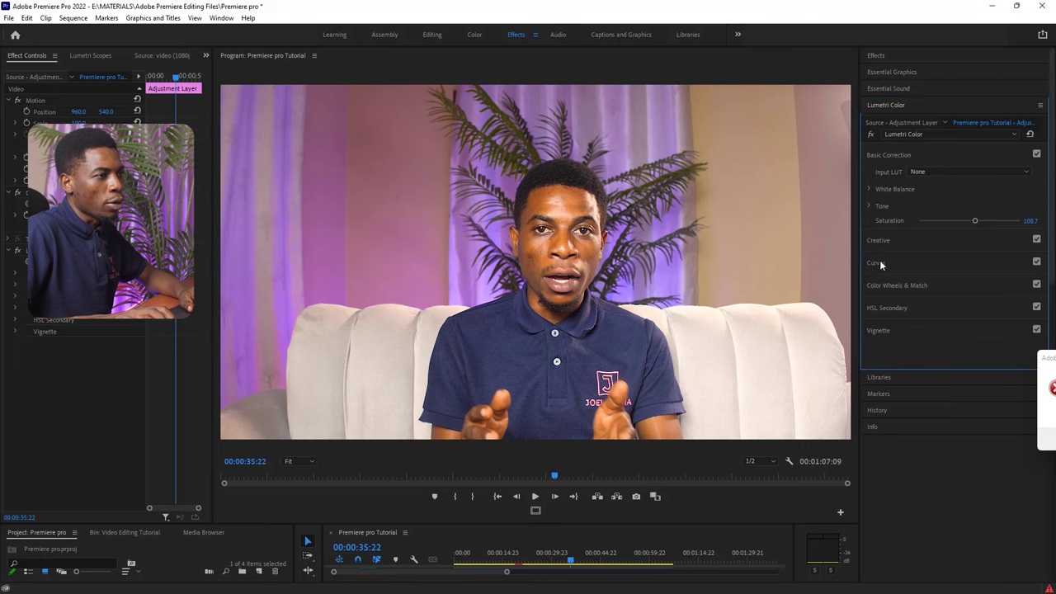
{"action": "left_click", "coordinate": [914, 363]}
{"action": "left_click", "coordinate": [956, 327]}
{"action": "left_click", "coordinate": [989, 299]}
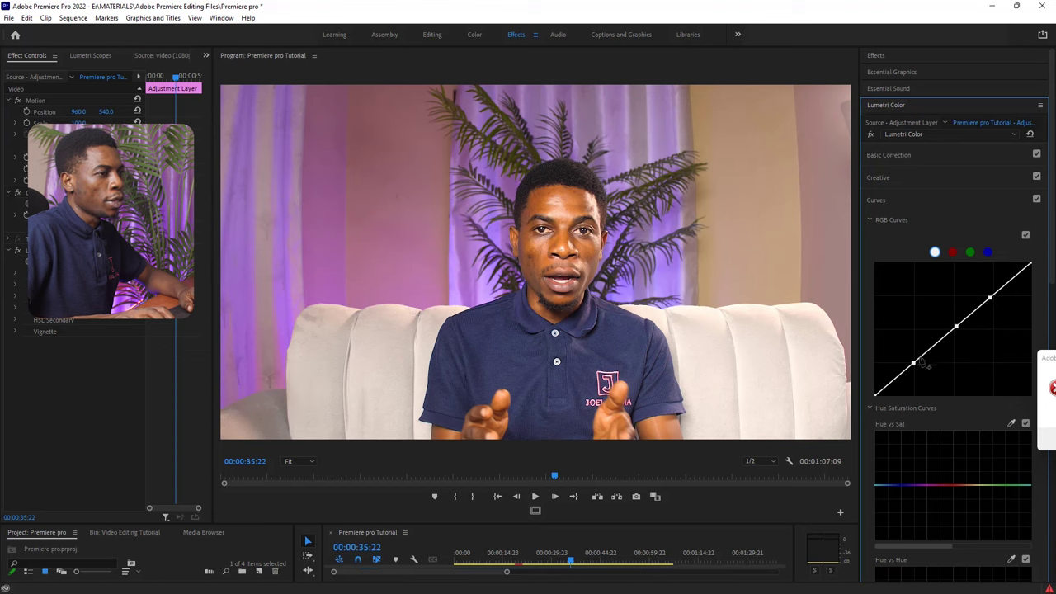
{"action": "left_click_drag", "start_coordinate": [916, 367], "coordinate": [917, 369]}
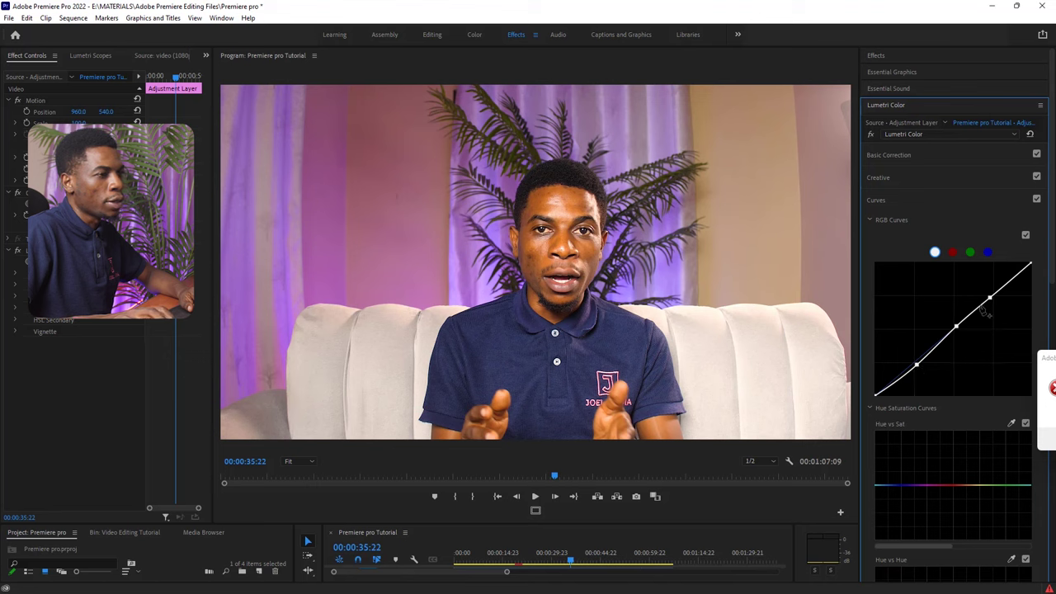
{"action": "left_click_drag", "start_coordinate": [994, 304], "coordinate": [993, 300]}
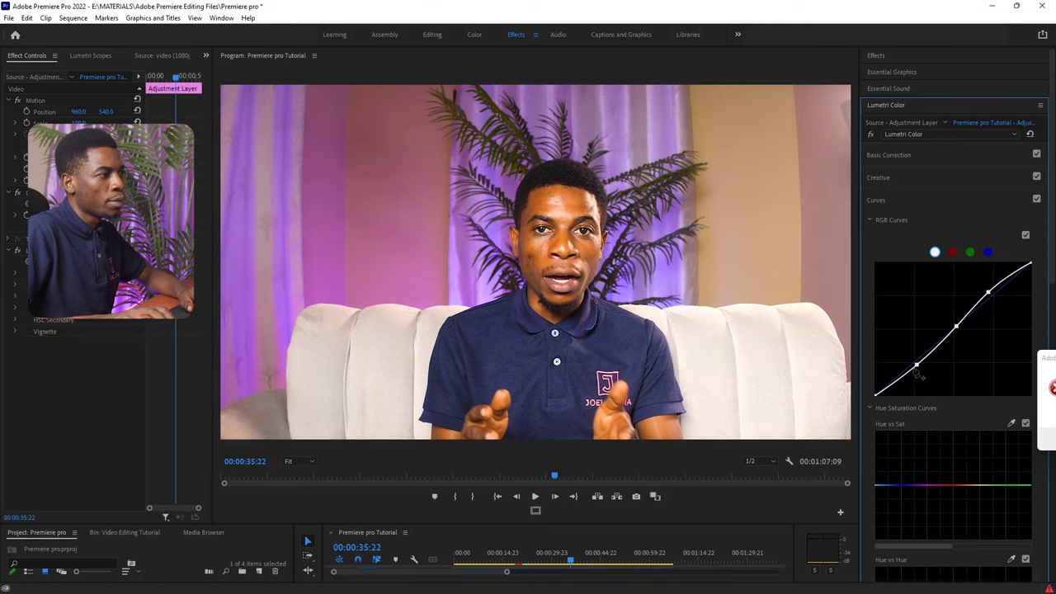
{"action": "left_click", "coordinate": [873, 157]}
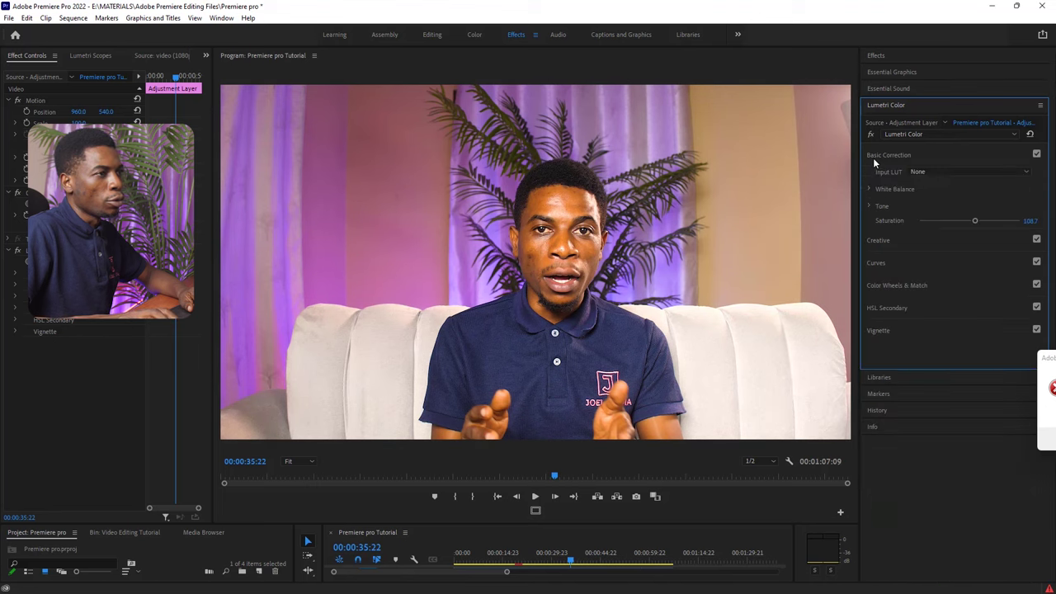
Step: In Basic Correction, nudge the adjustment layer's Saturation down from 101.1 to about 92.8
{"action": "left_click", "coordinate": [882, 157]}
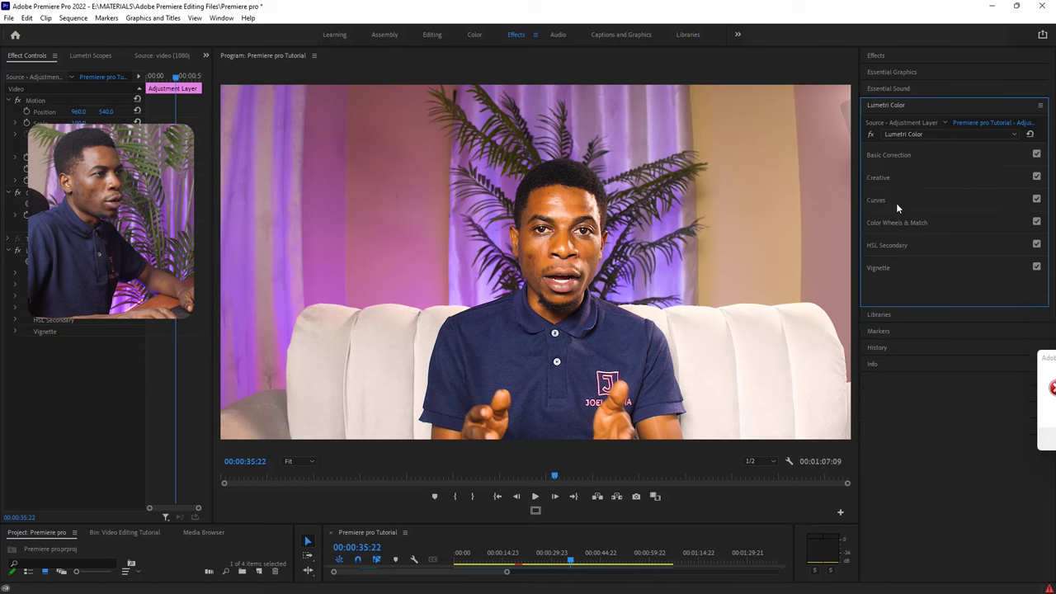
{"action": "left_click", "coordinate": [892, 157]}
{"action": "left_click", "coordinate": [867, 190]}
{"action": "left_click", "coordinate": [871, 188]}
{"action": "left_click_drag", "start_coordinate": [974, 223], "coordinate": [970, 222]}
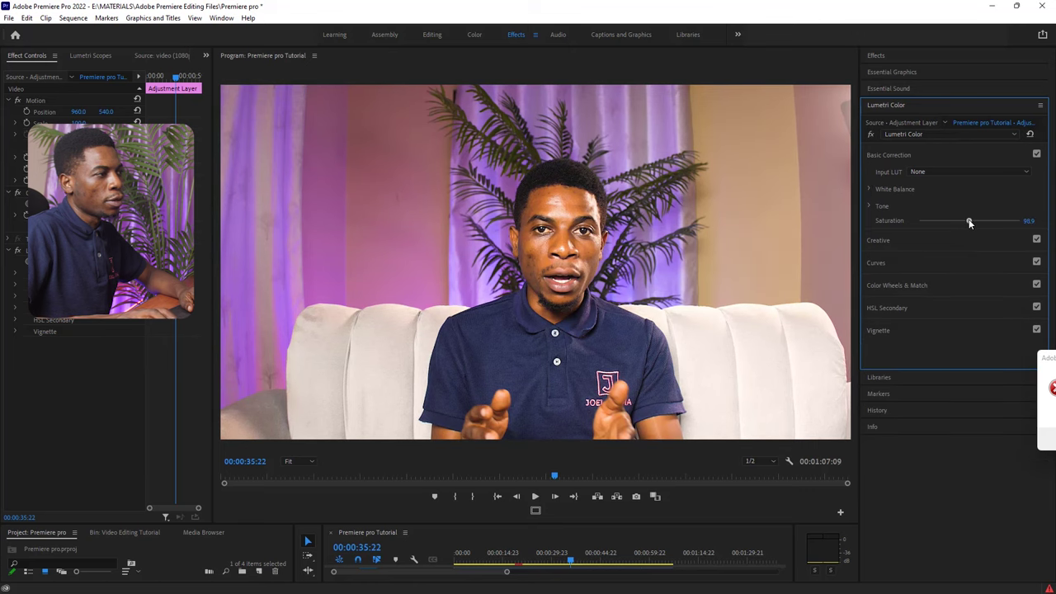
{"action": "left_click_drag", "start_coordinate": [969, 221], "coordinate": [967, 222]}
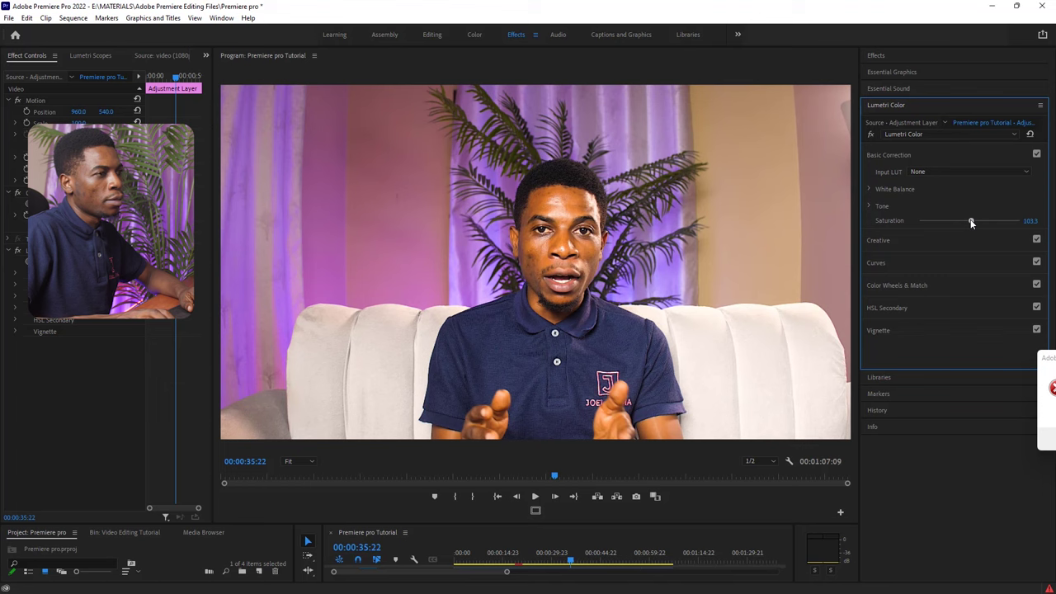
{"action": "left_click_drag", "start_coordinate": [969, 221], "coordinate": [970, 222]}
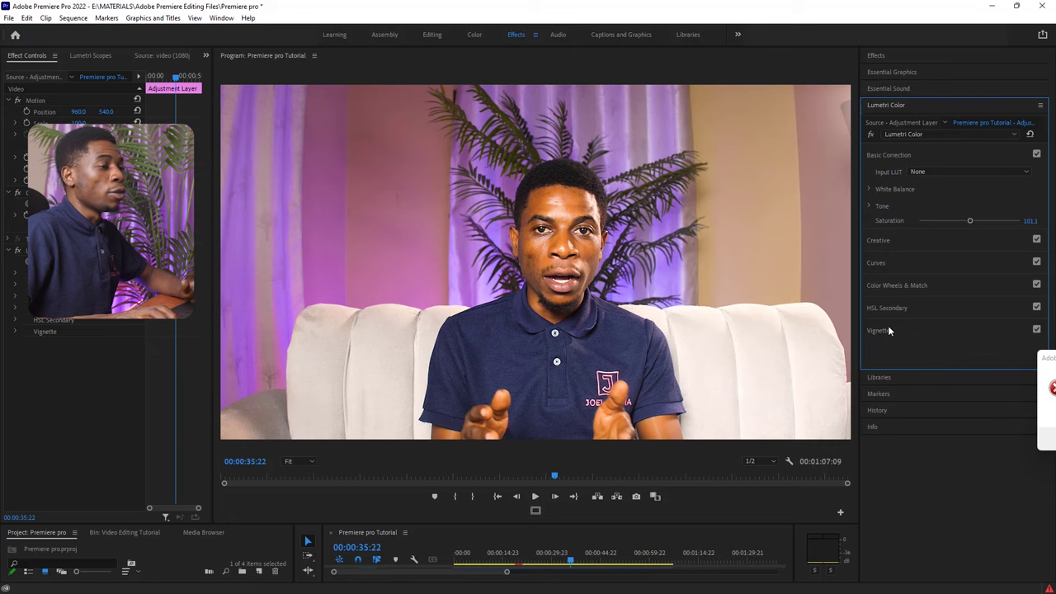
{"action": "left_click", "coordinate": [891, 287]}
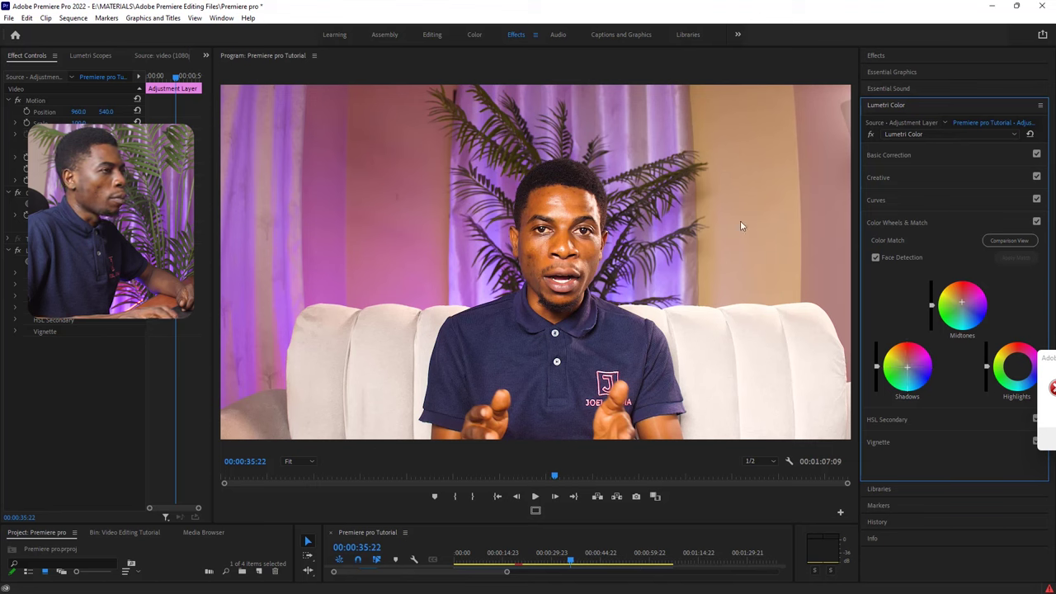
{"action": "left_click", "coordinate": [892, 155]}
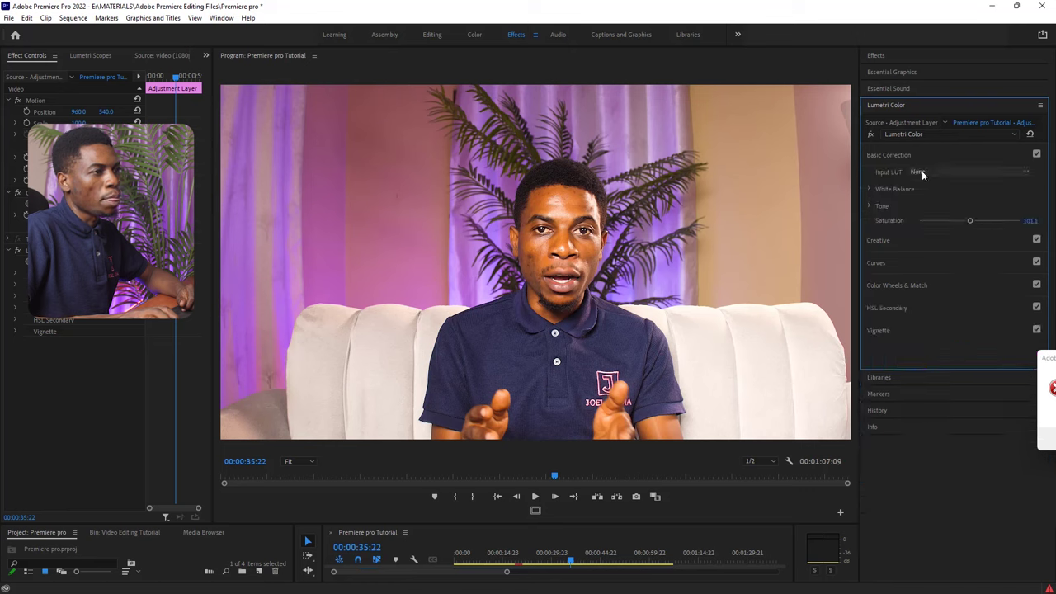
{"action": "left_click_drag", "start_coordinate": [968, 224], "coordinate": [967, 224]}
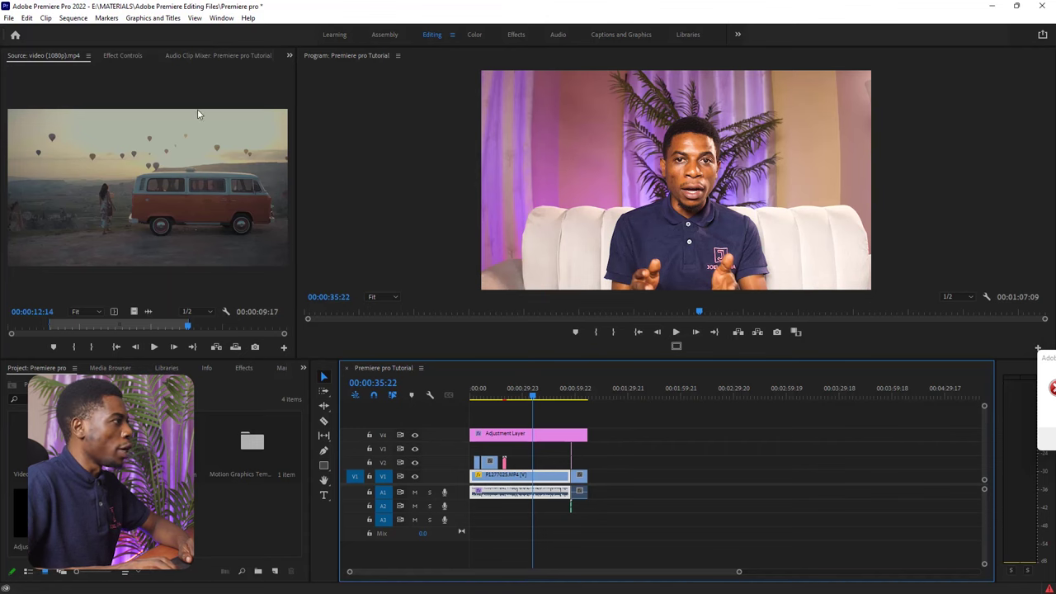
Step: Test the clip's Position, Scale, Rotation and Opacity in Effect Controls, undoing the trial changes
{"action": "left_click", "coordinate": [115, 56]}
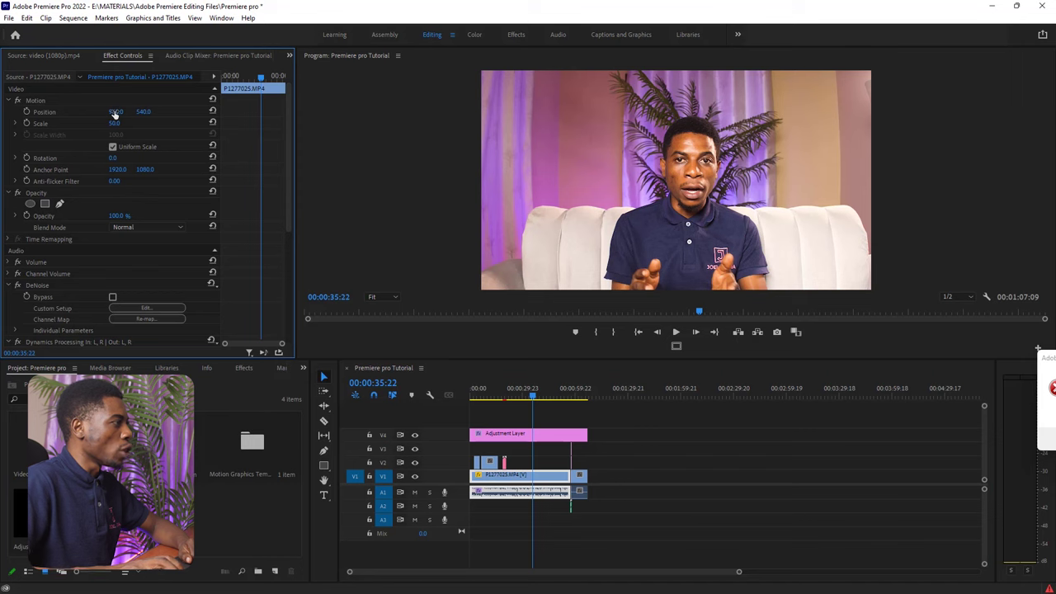
{"action": "left_click_drag", "start_coordinate": [117, 111], "coordinate": [438, 111]}
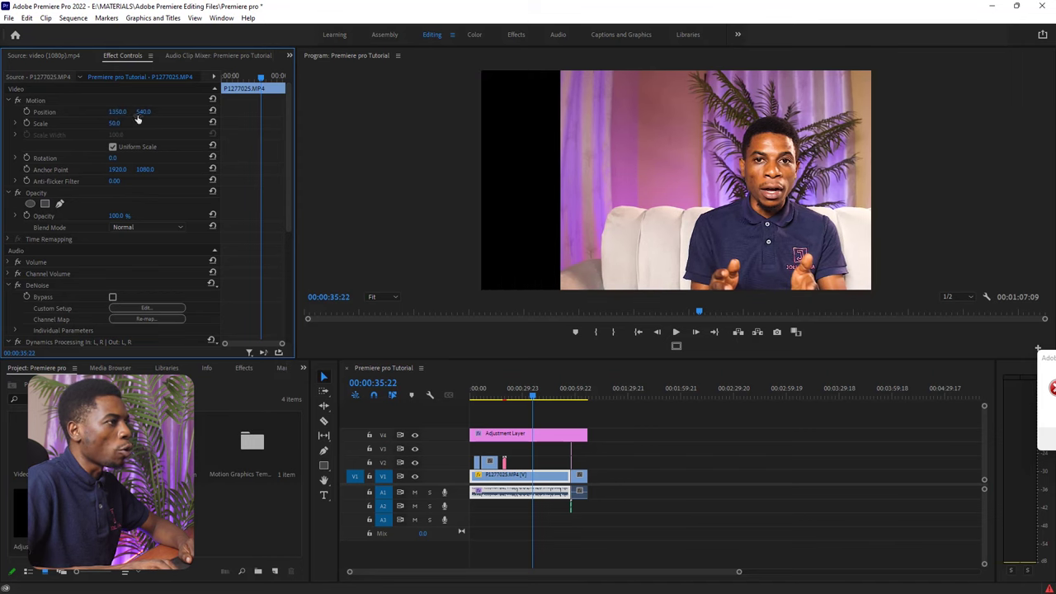
{"action": "key", "text": "ctrl+z"}
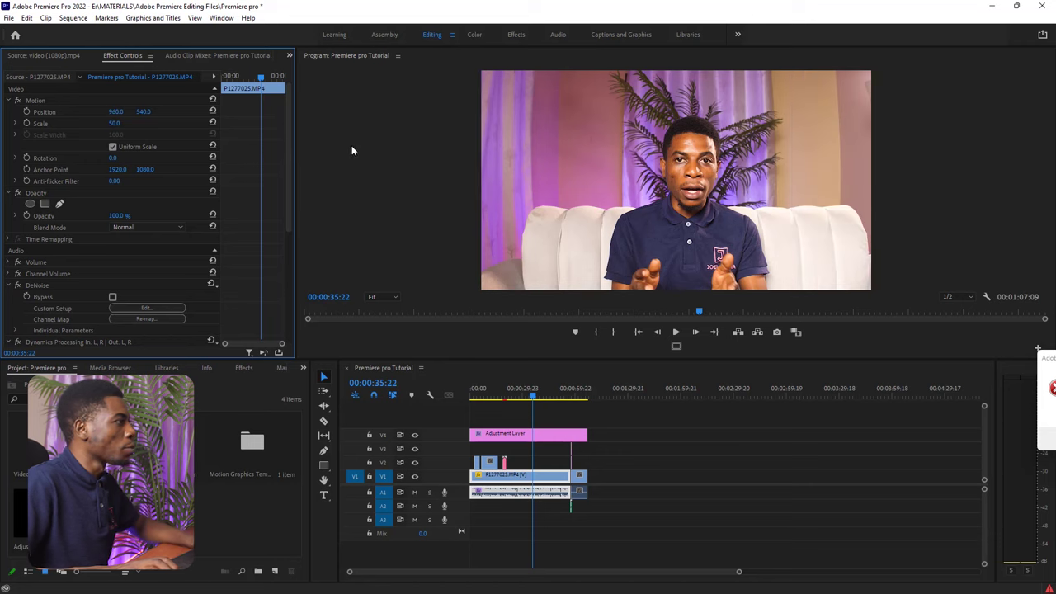
{"action": "left_click_drag", "start_coordinate": [687, 227], "coordinate": [624, 227]}
{"action": "key", "text": "ctrl+z"}
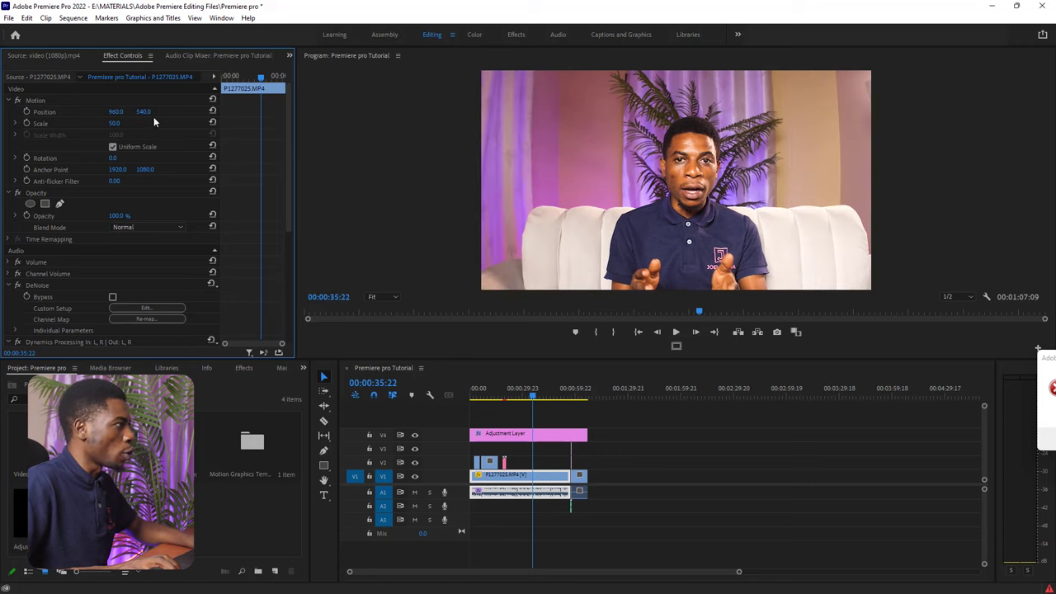
{"action": "left_click_drag", "start_coordinate": [144, 112], "coordinate": [206, 111]}
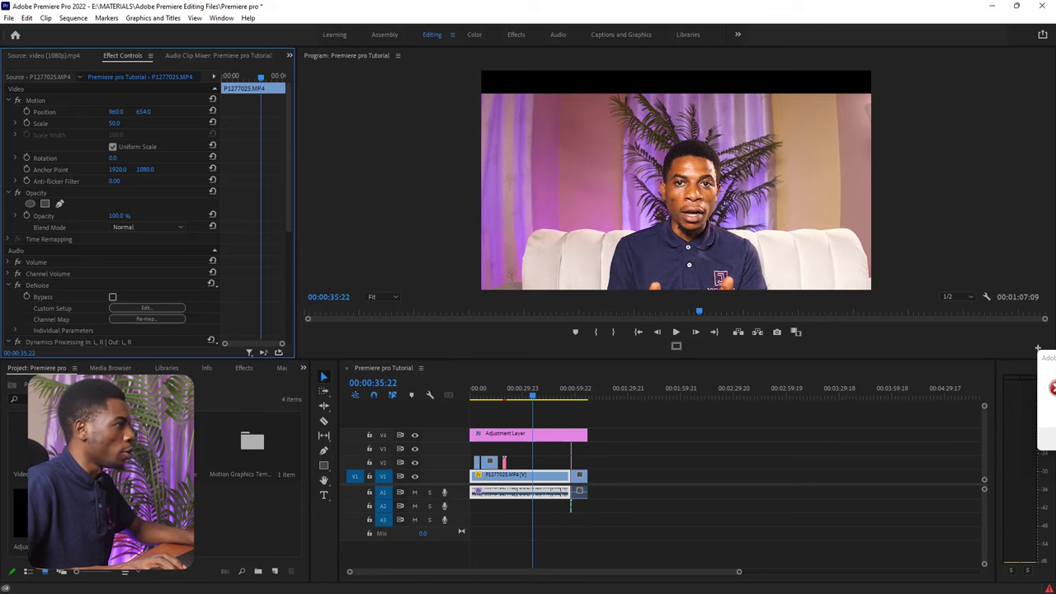
{"action": "key", "text": "ctrl+z"}
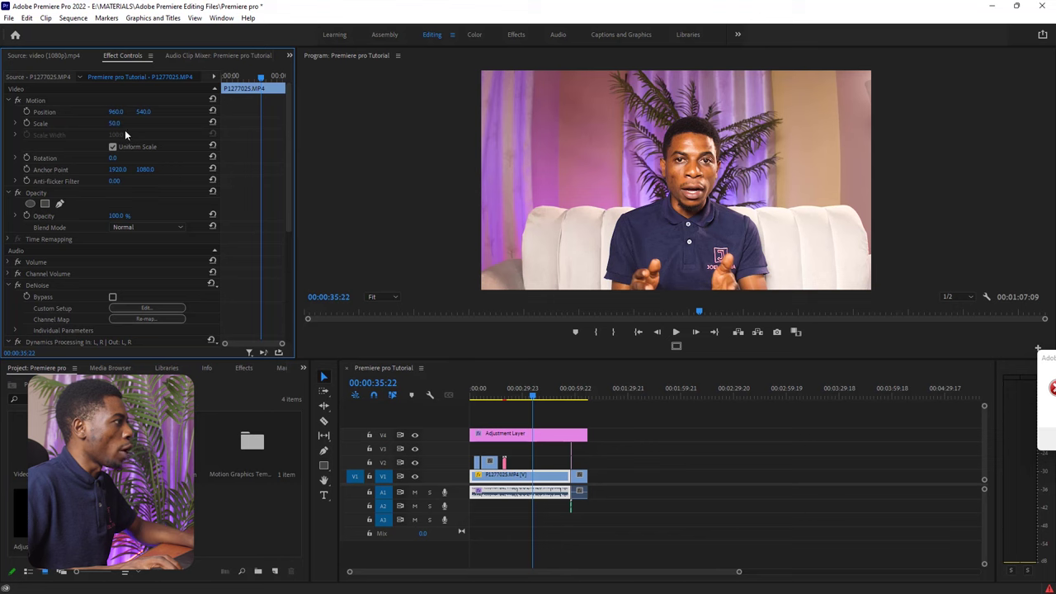
{"action": "left_click_drag", "start_coordinate": [114, 122], "coordinate": [139, 144]}
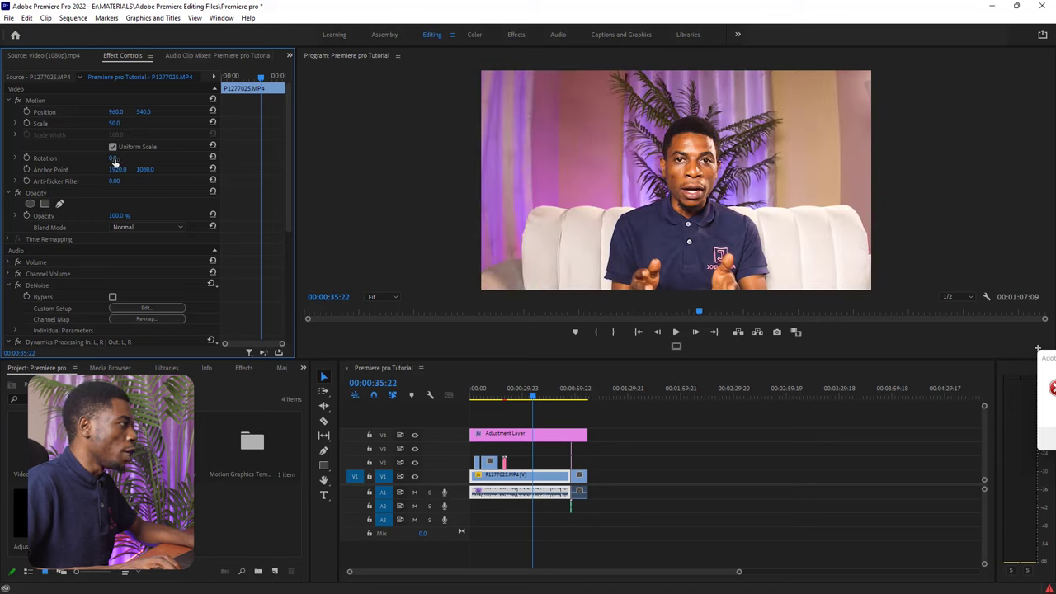
{"action": "left_click_drag", "start_coordinate": [114, 158], "coordinate": [158, 158]}
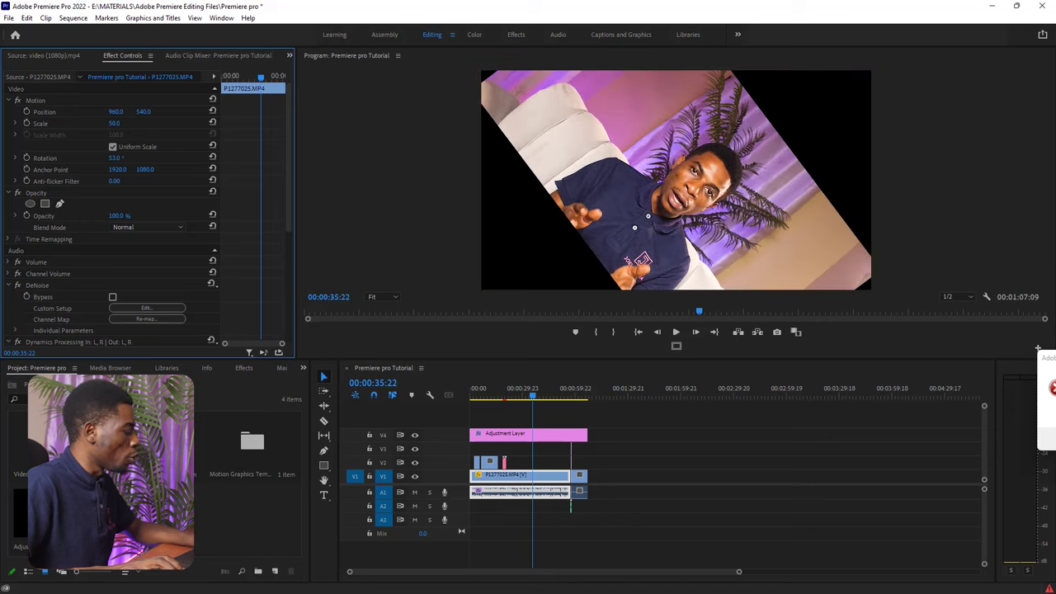
{"action": "key", "text": "ctrl+z"}
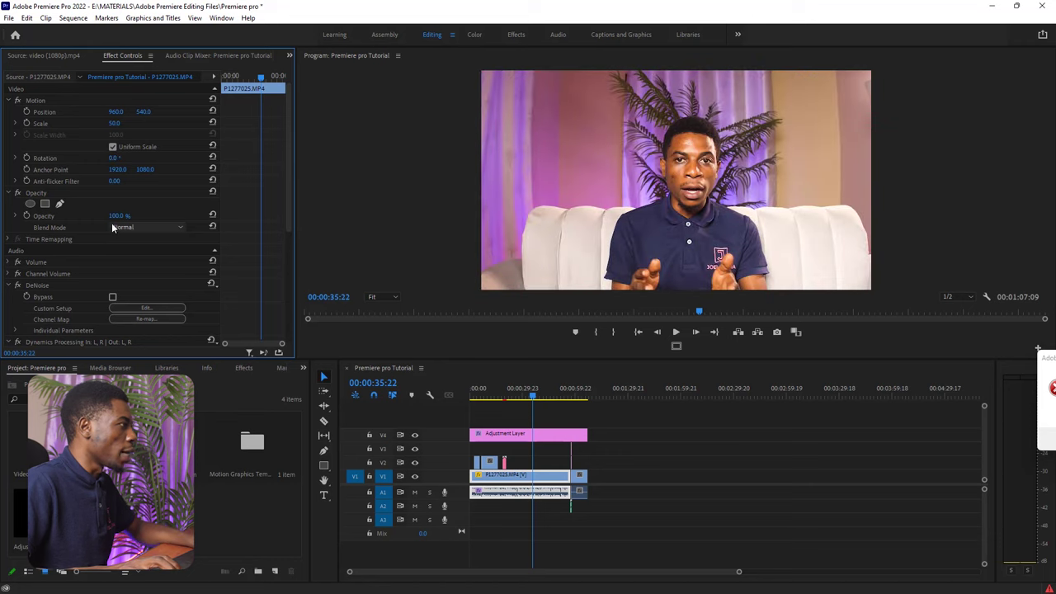
{"action": "left_click_drag", "start_coordinate": [118, 215], "coordinate": [292, 181]}
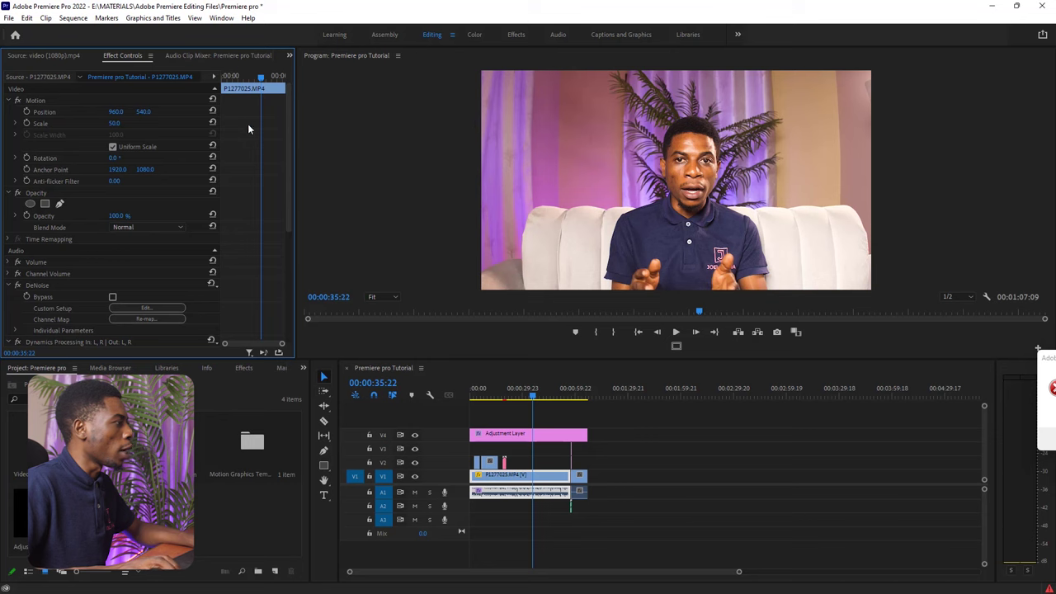
Step: Set the interview clip to Scale 58 and Position 1004, 469, then save the project
{"action": "left_click_drag", "start_coordinate": [113, 123], "coordinate": [120, 123]}
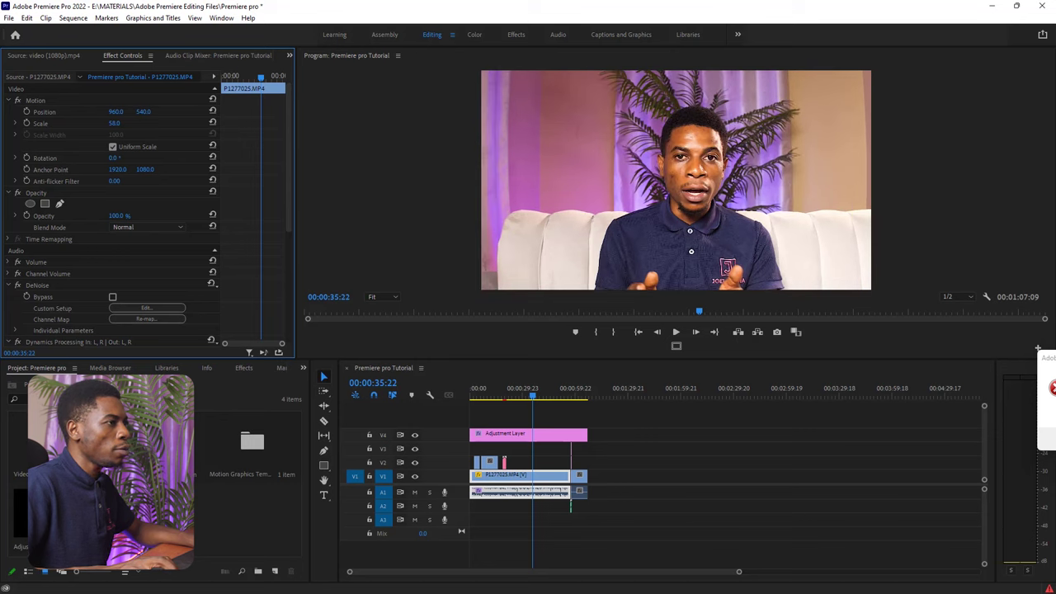
{"action": "left_click_drag", "start_coordinate": [143, 111], "coordinate": [125, 111]}
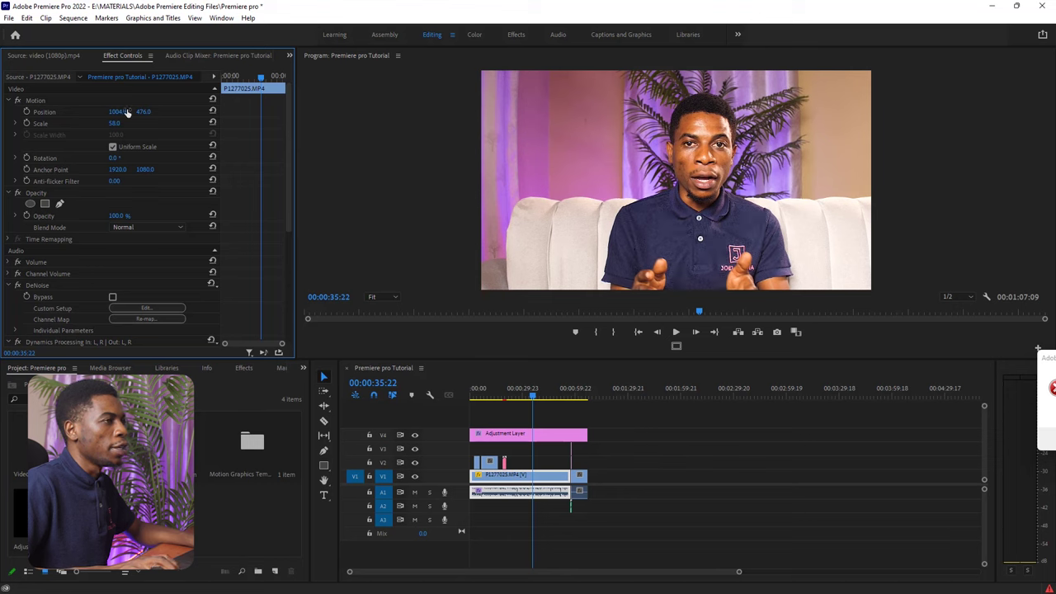
{"action": "left_click_drag", "start_coordinate": [143, 111], "coordinate": [139, 112]}
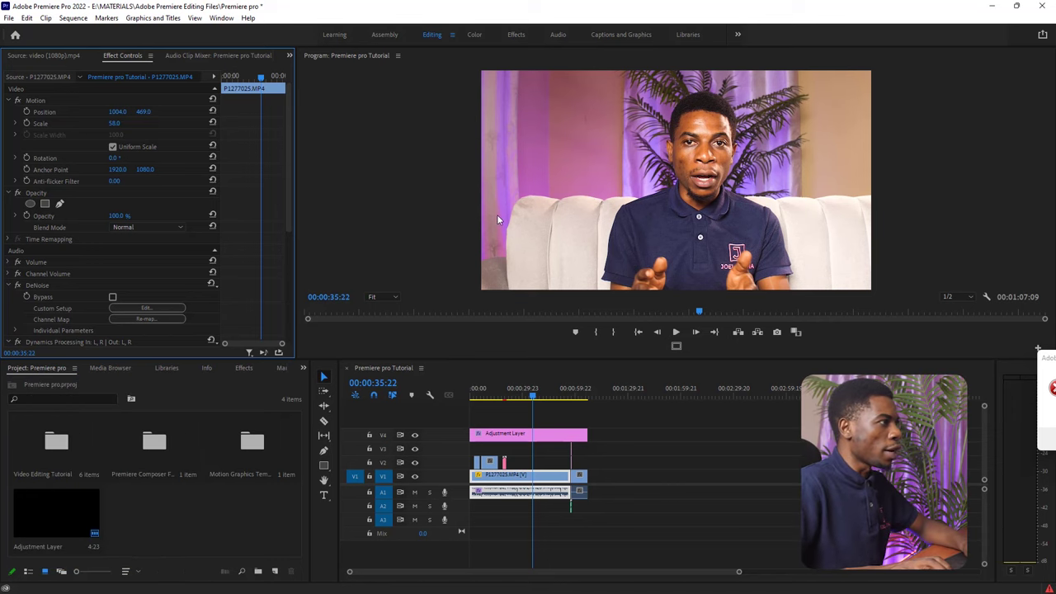
{"action": "key", "text": "ctrl+s"}
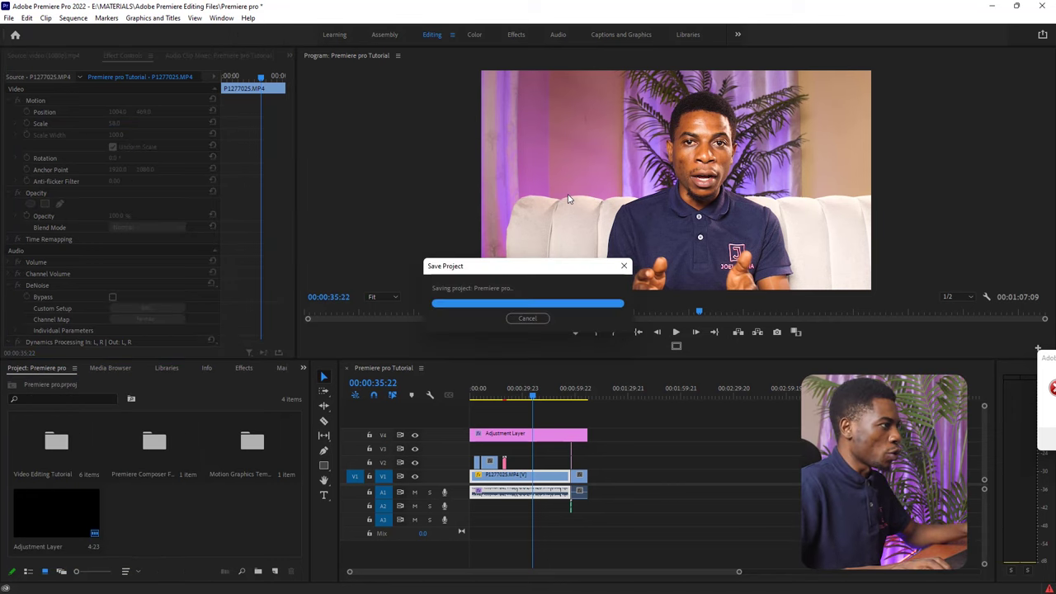
Step: Open the Export Settings dialog from File > Export > Media and reposition it
{"action": "left_click", "coordinate": [9, 18]}
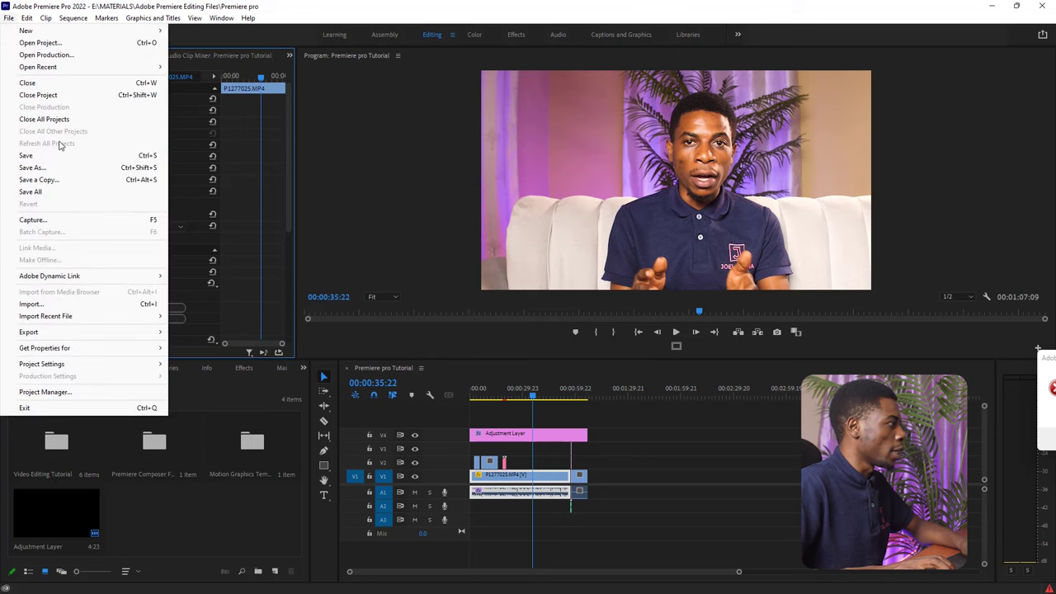
{"action": "mouse_move", "coordinate": [79, 336]}
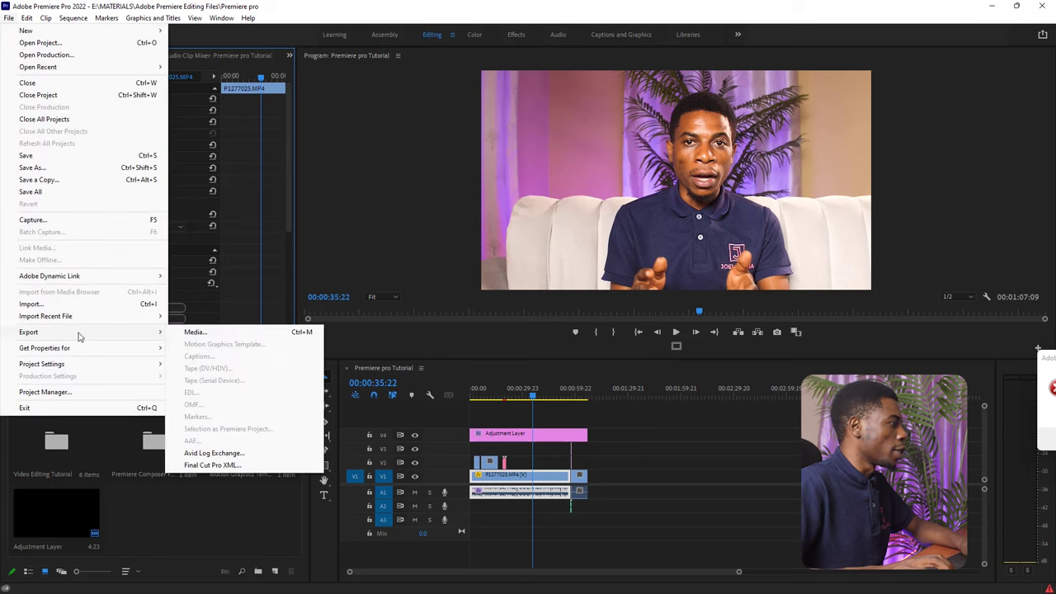
{"action": "left_click", "coordinate": [215, 332]}
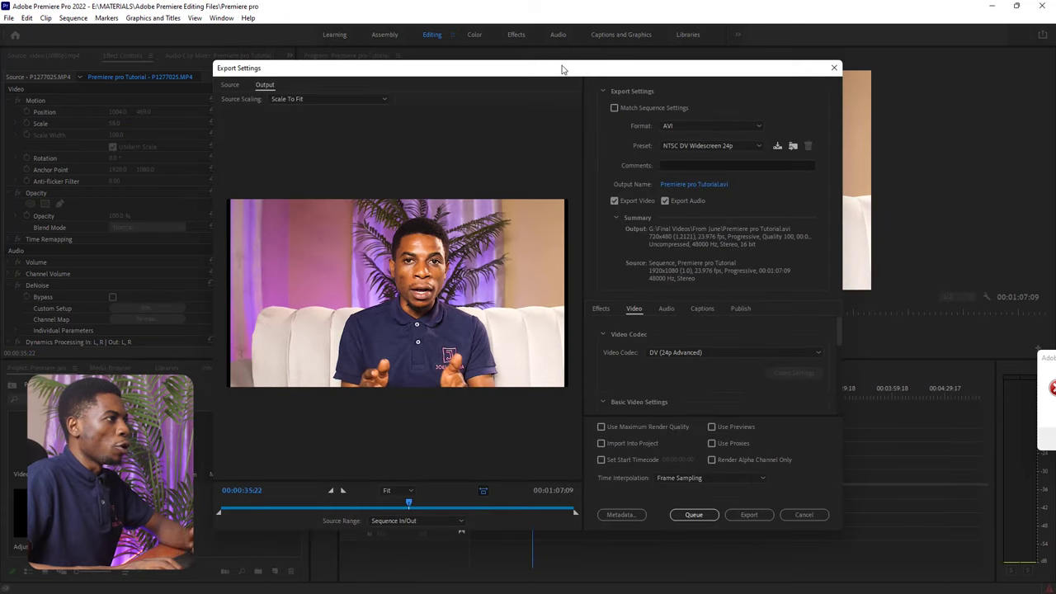
{"action": "mouse_move", "coordinate": [561, 69]}
{"action": "left_mouse_down"}
{"action": "mouse_move", "coordinate": [655, 63]}
{"action": "mouse_move", "coordinate": [523, 90]}
{"action": "mouse_move", "coordinate": [566, 80]}
{"action": "mouse_move", "coordinate": [549, 84]}
{"action": "left_mouse_up"}
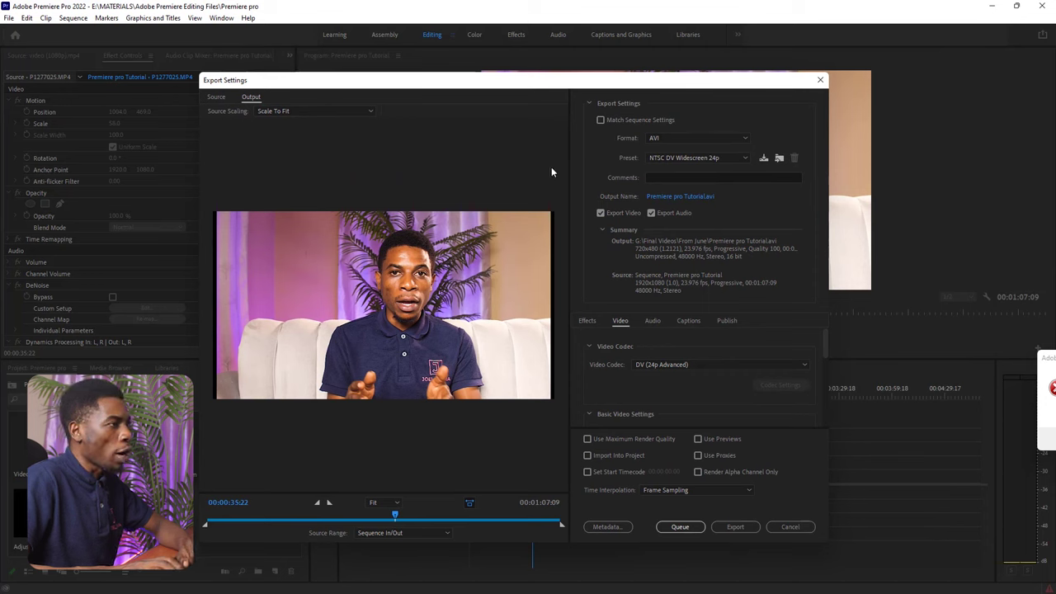
Step: Set the export format to H.264 with the Match Source - High bitrate preset
{"action": "left_click", "coordinate": [695, 134]}
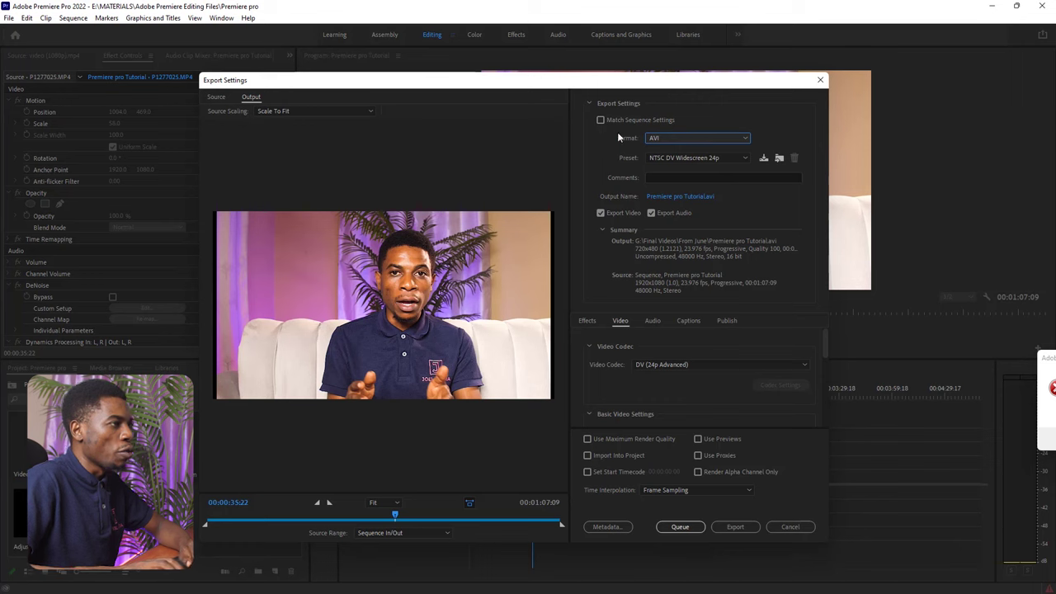
{"action": "left_click", "coordinate": [679, 139]}
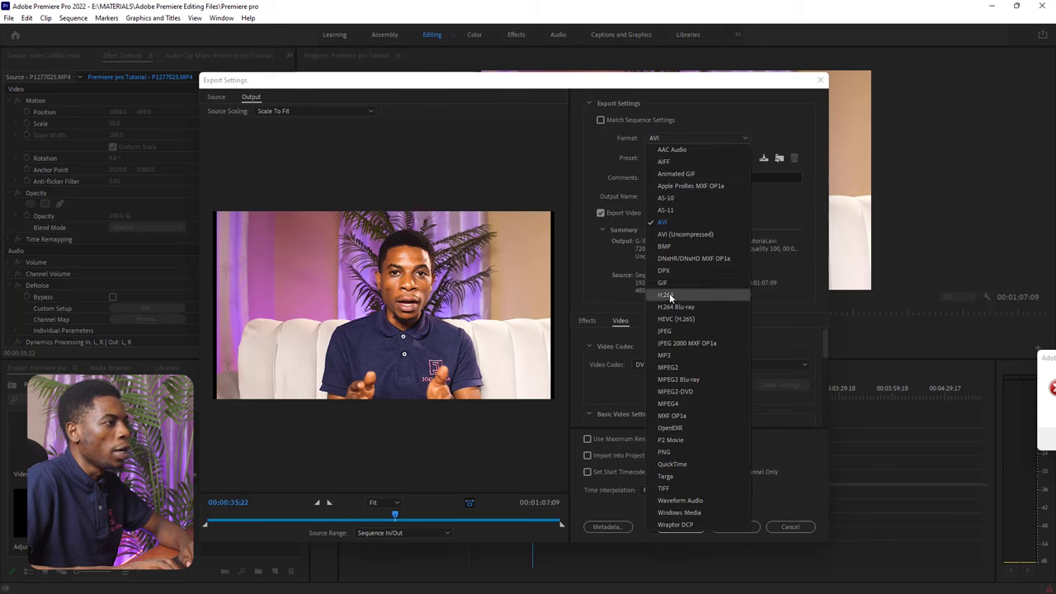
{"action": "left_click", "coordinate": [669, 294]}
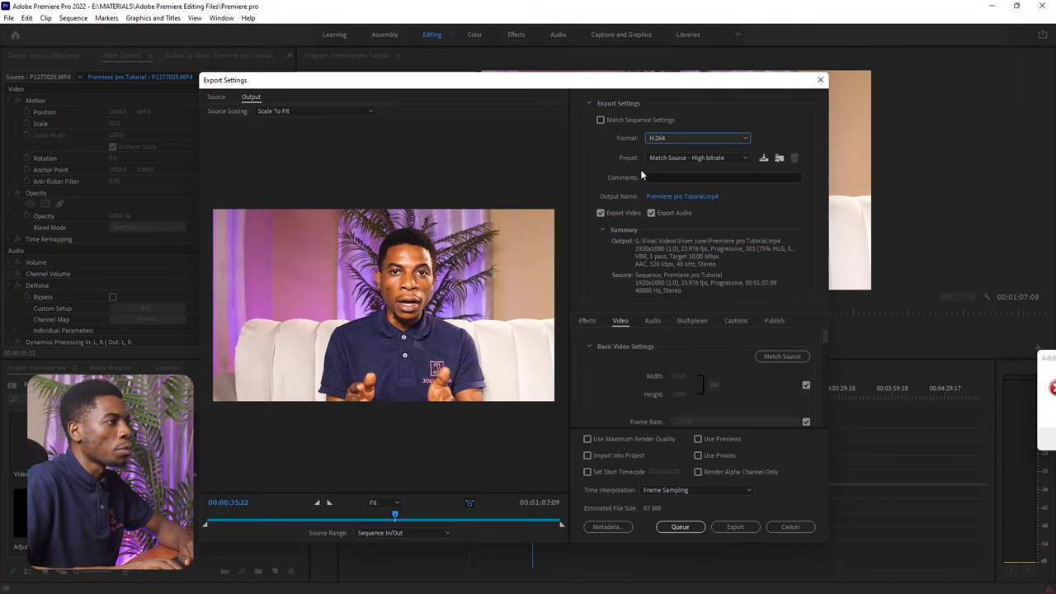
{"action": "left_click", "coordinate": [689, 158]}
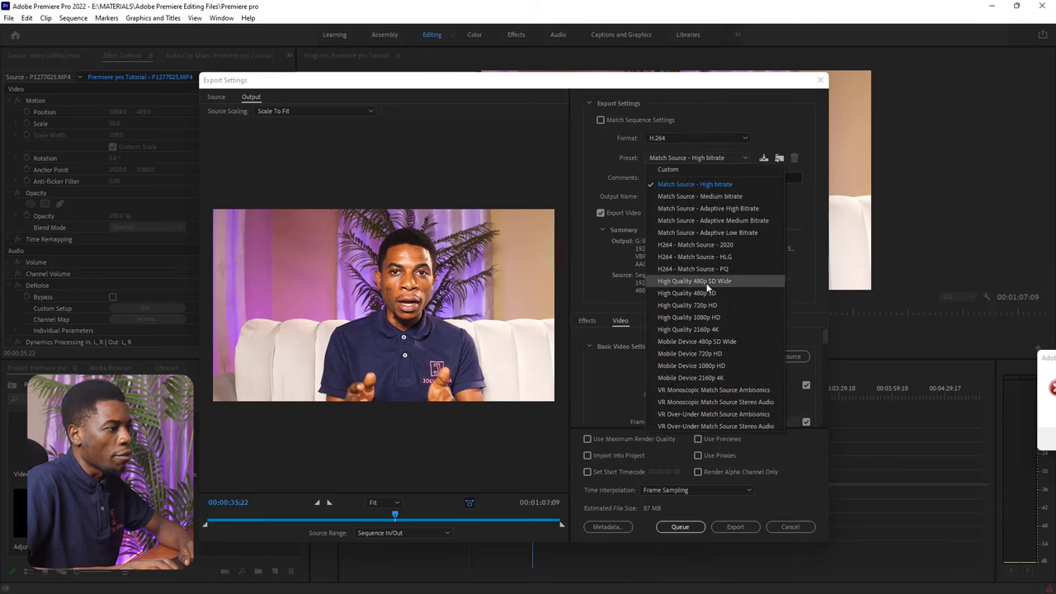
{"action": "left_click", "coordinate": [703, 365]}
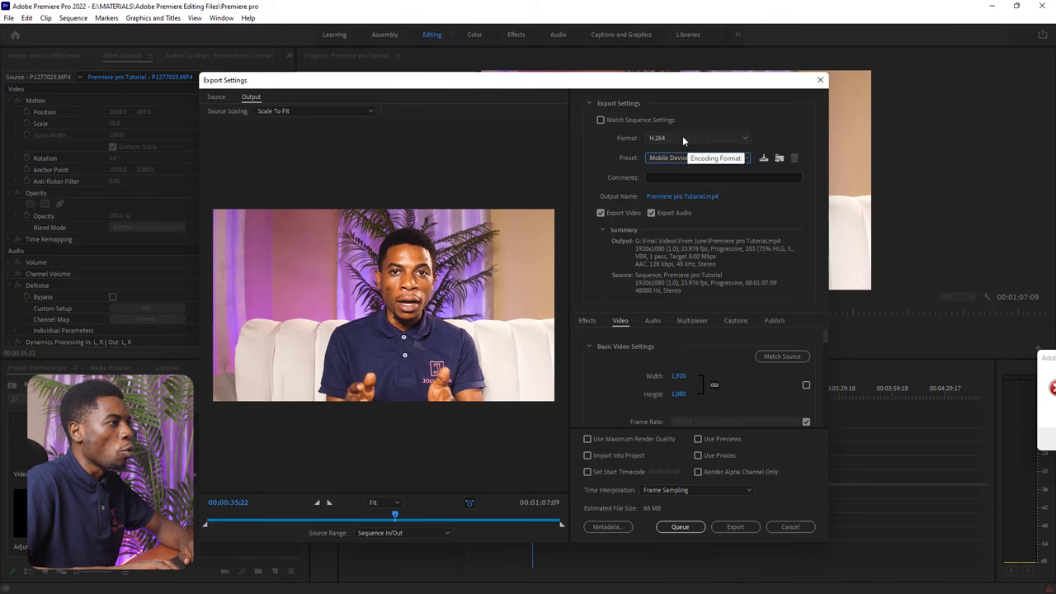
{"action": "left_click", "coordinate": [682, 136]}
{"action": "left_click", "coordinate": [679, 296]}
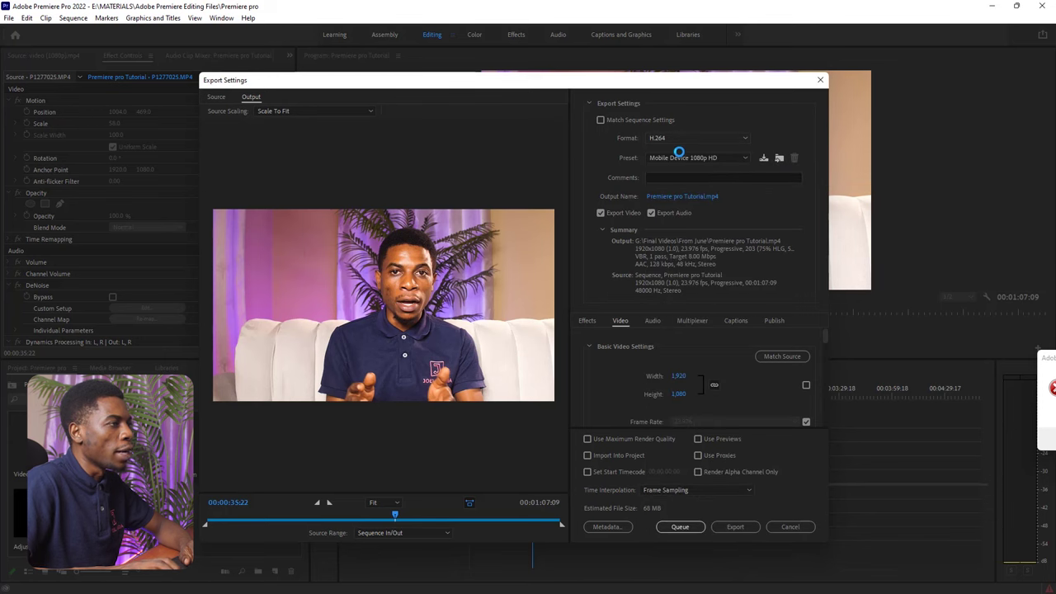
{"action": "left_click", "coordinate": [688, 138]}
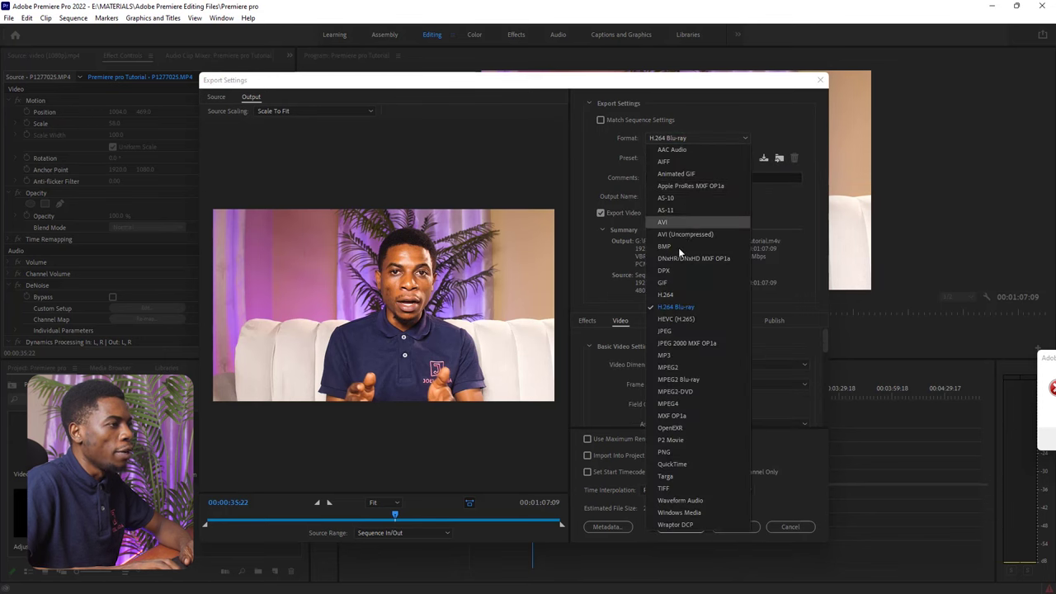
{"action": "left_click", "coordinate": [667, 293]}
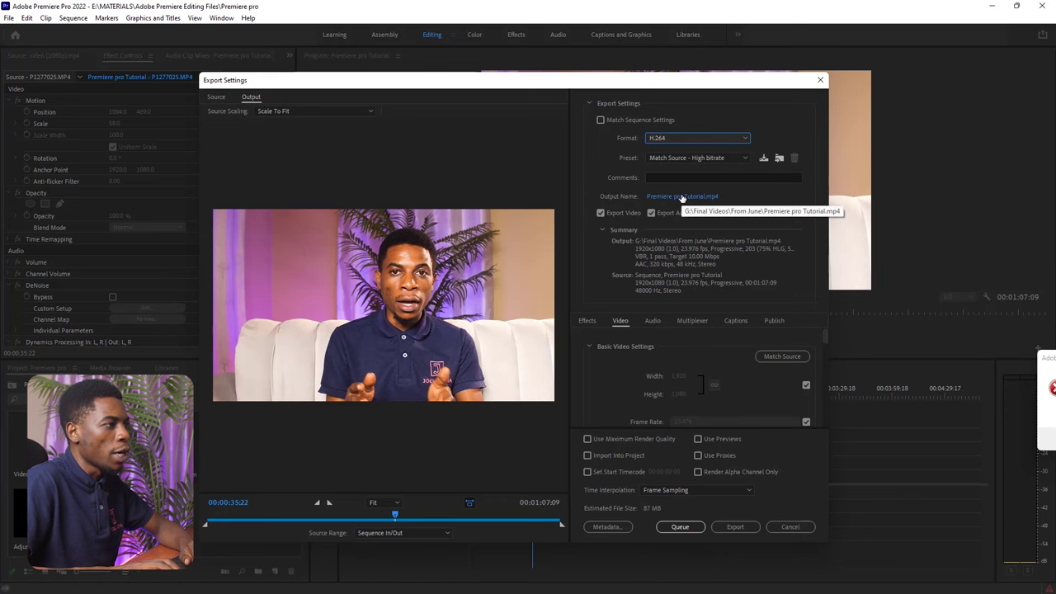
{"action": "left_click", "coordinate": [681, 197]}
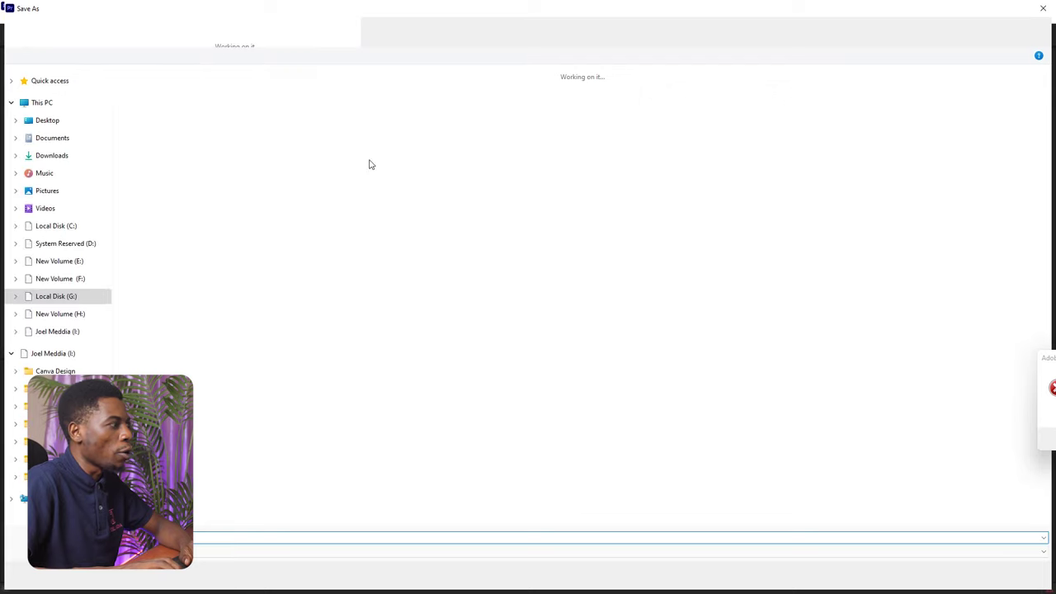
Step: Save the output as Premiere pro Tutorial.mp4 in I:\Video Editing Tutorial, keeping Export Video on
{"action": "left_click", "coordinate": [45, 104]}
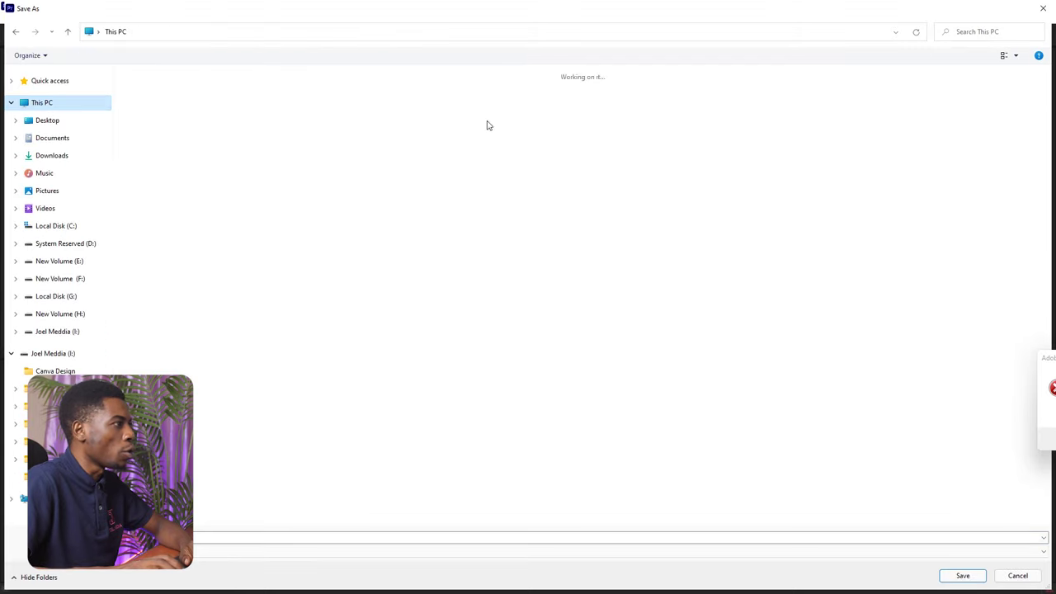
{"action": "left_click", "coordinate": [220, 182]}
{"action": "double_click", "coordinate": [220, 181]}
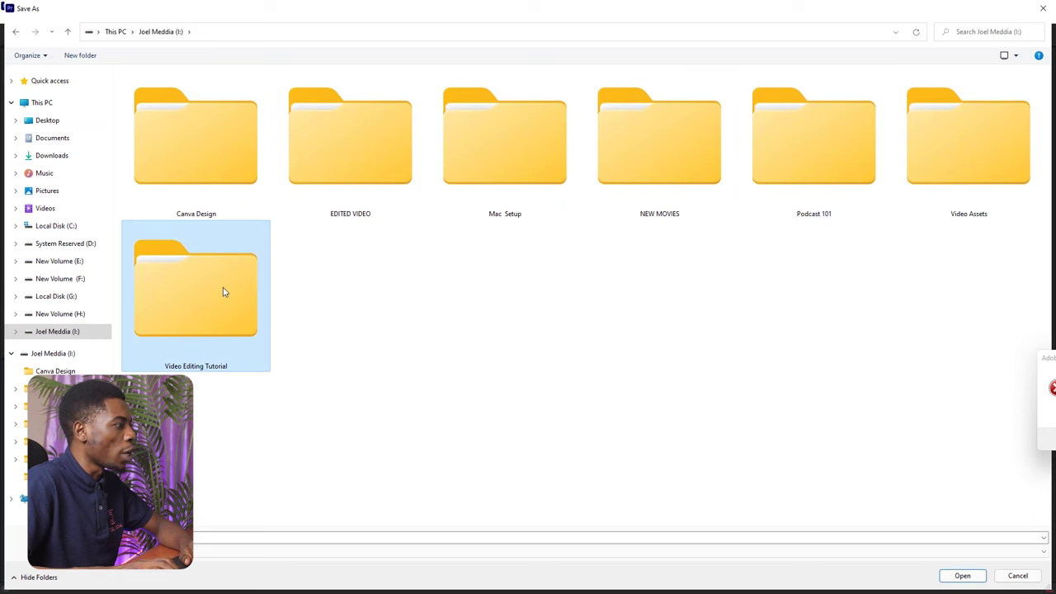
{"action": "double_click", "coordinate": [196, 290]}
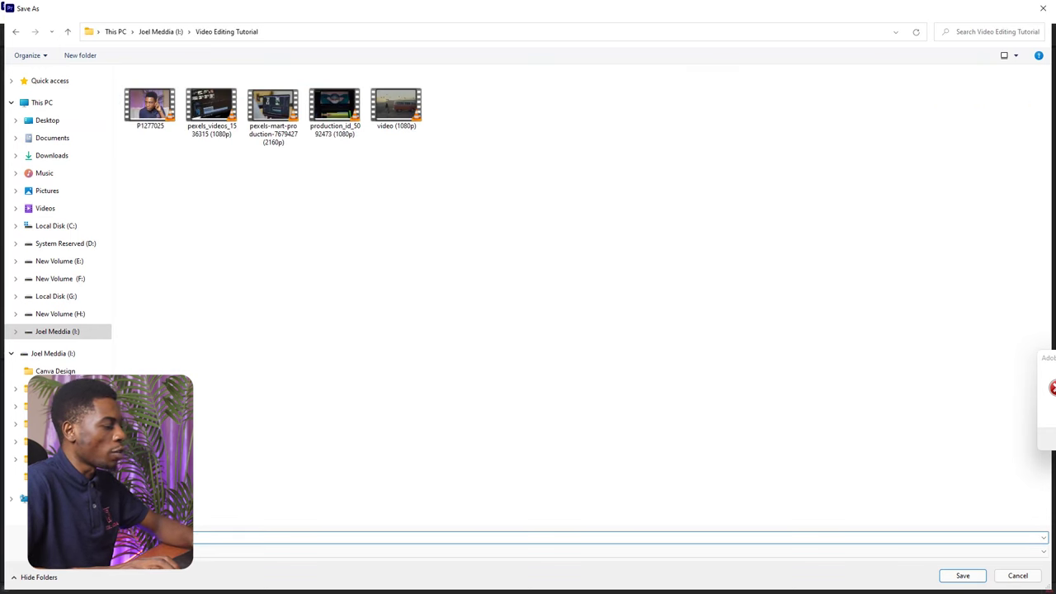
{"action": "key", "text": "Return"}
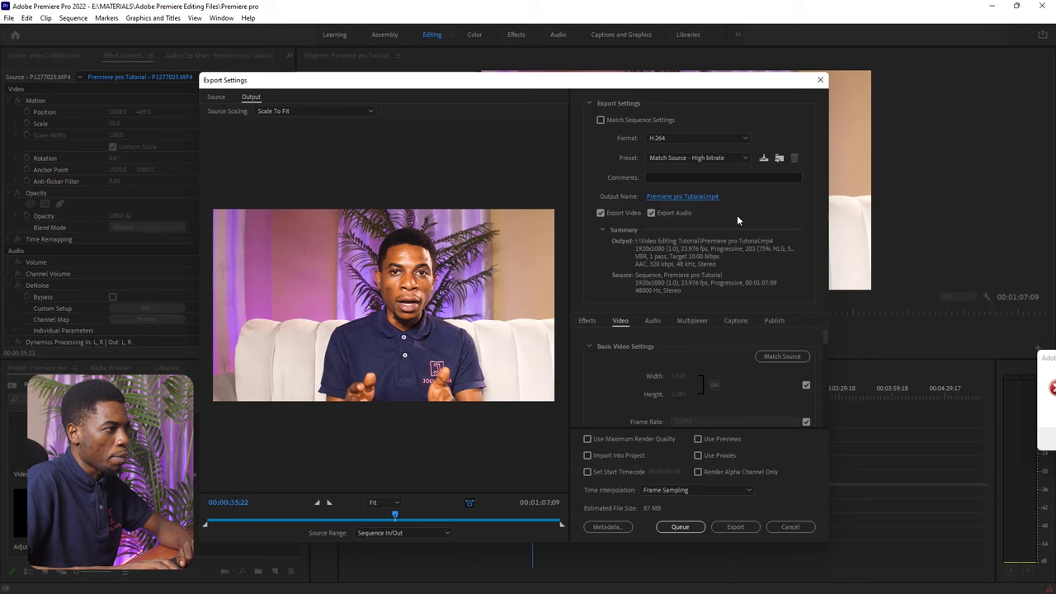
{"action": "left_click", "coordinate": [601, 212]}
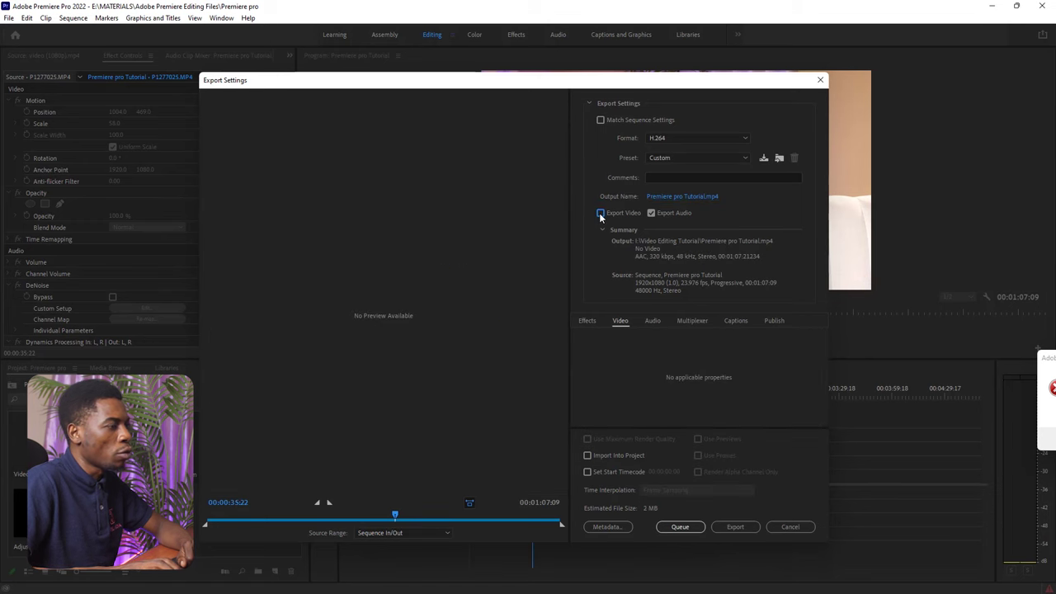
{"action": "left_click", "coordinate": [599, 214]}
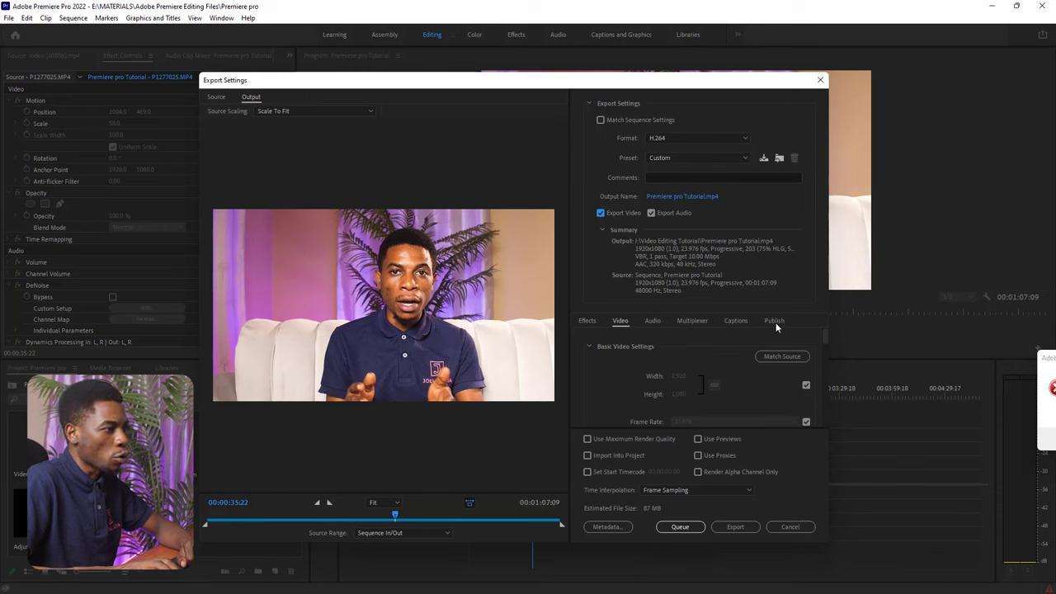
Step: Look through the Effects, Audio, Multiplexer, Captions and Publish tabs, then show Video's Bitrate Encoding choices
{"action": "scroll", "coordinate": [823, 334], "scroll_direction": "down", "scroll_amount": 1}
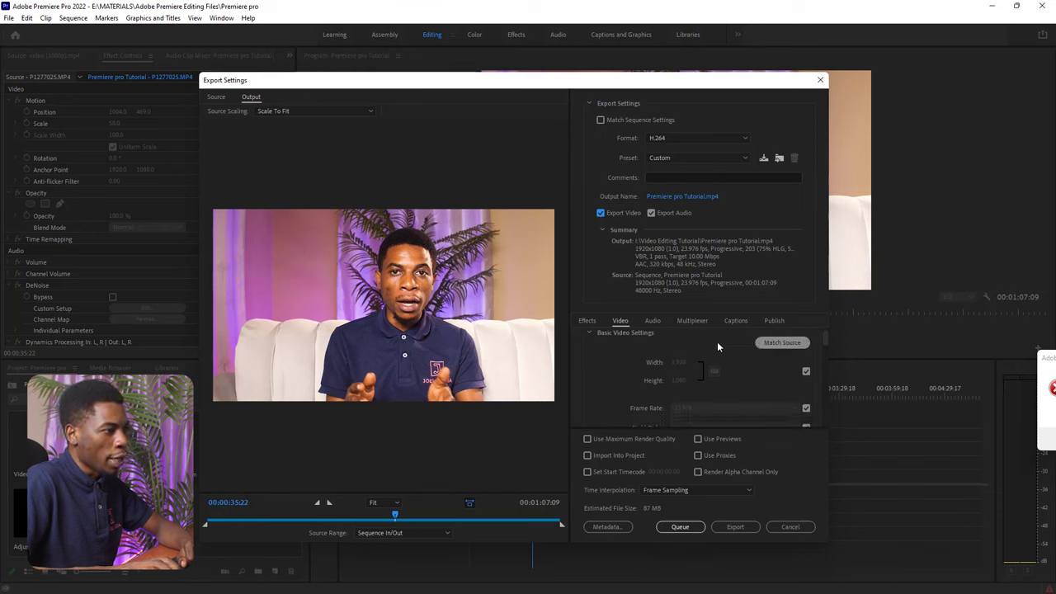
{"action": "left_click", "coordinate": [588, 322]}
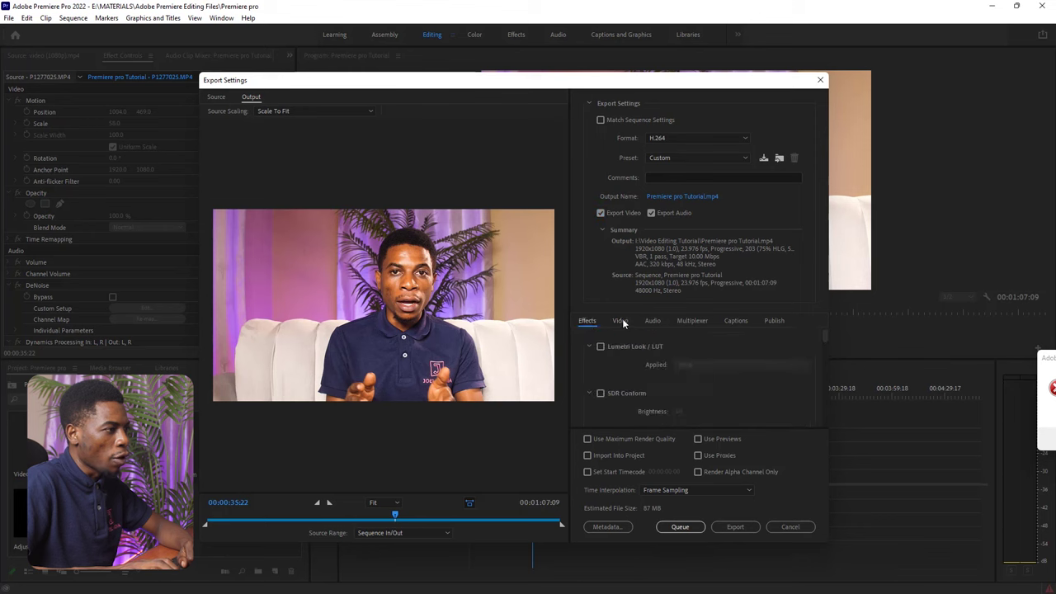
{"action": "left_click", "coordinate": [621, 320]}
{"action": "left_click", "coordinate": [651, 321]}
{"action": "left_click", "coordinate": [697, 320]}
{"action": "left_click", "coordinate": [737, 322]}
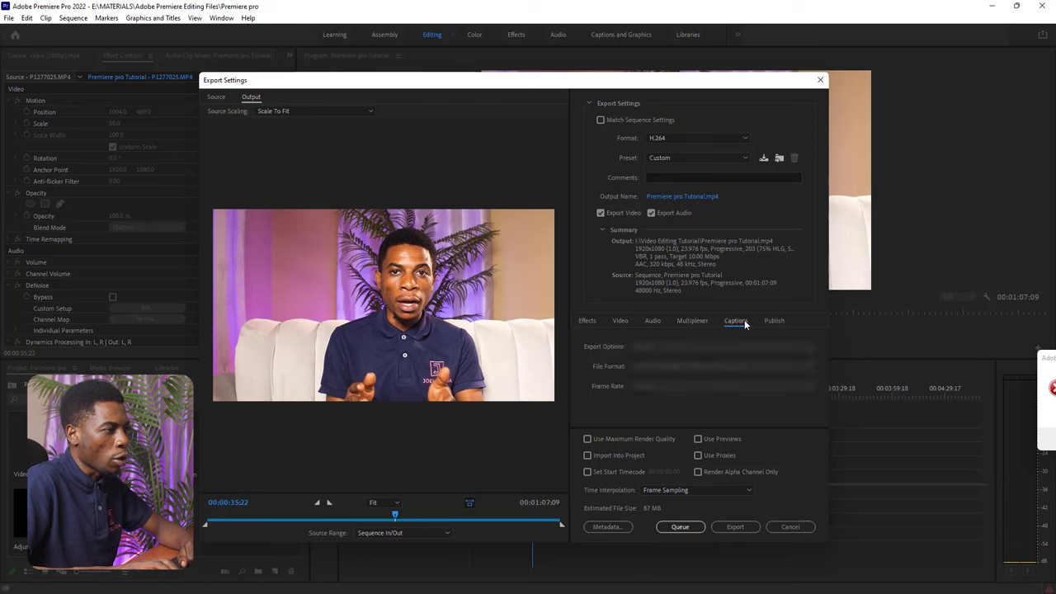
{"action": "left_click", "coordinate": [775, 320]}
{"action": "left_click", "coordinate": [620, 321]}
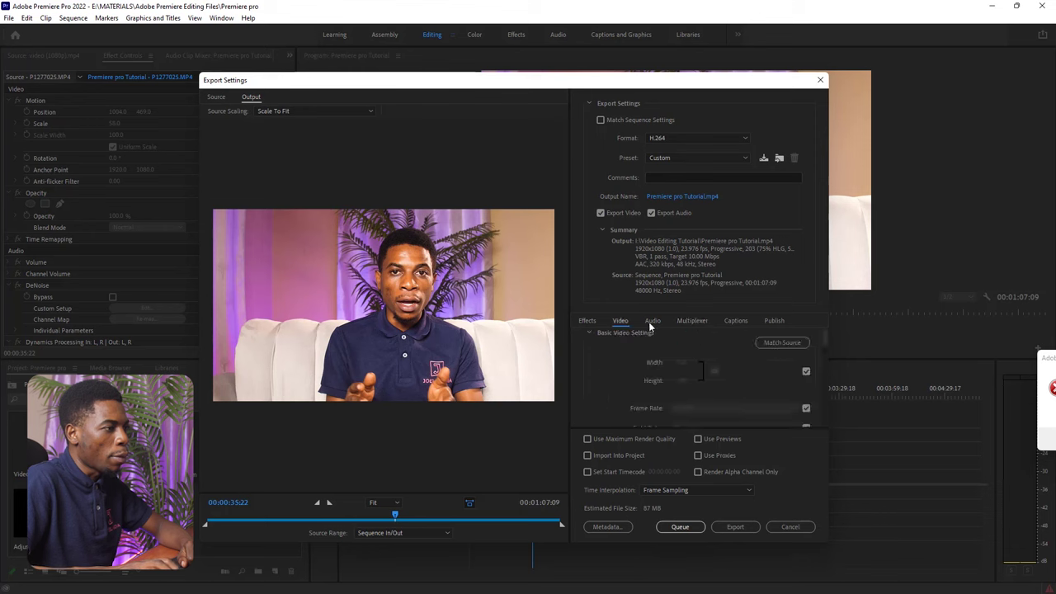
{"action": "left_click_drag", "start_coordinate": [825, 336], "coordinate": [831, 410]}
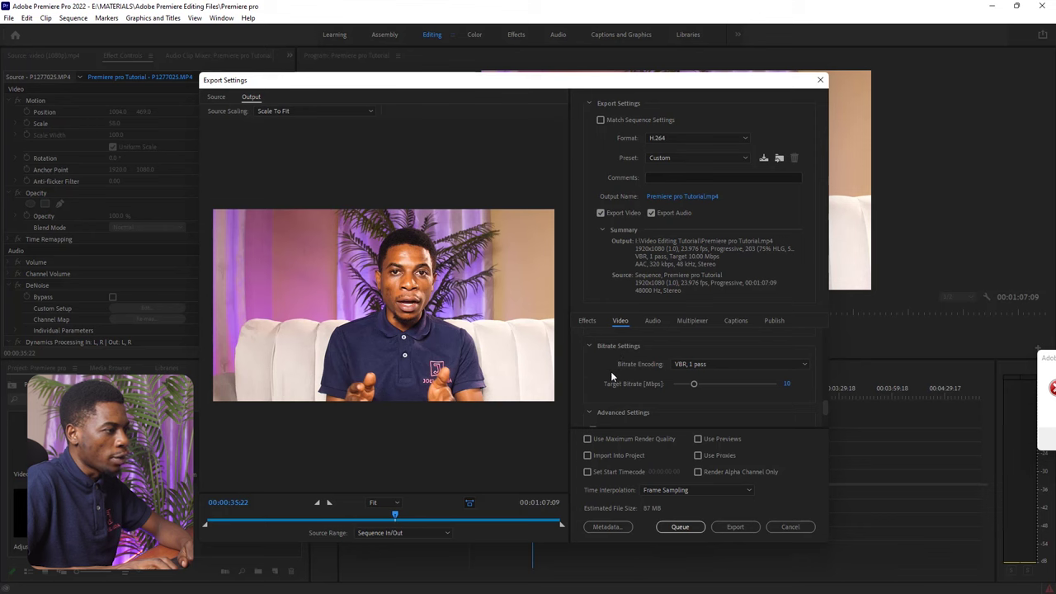
{"action": "left_click", "coordinate": [724, 364]}
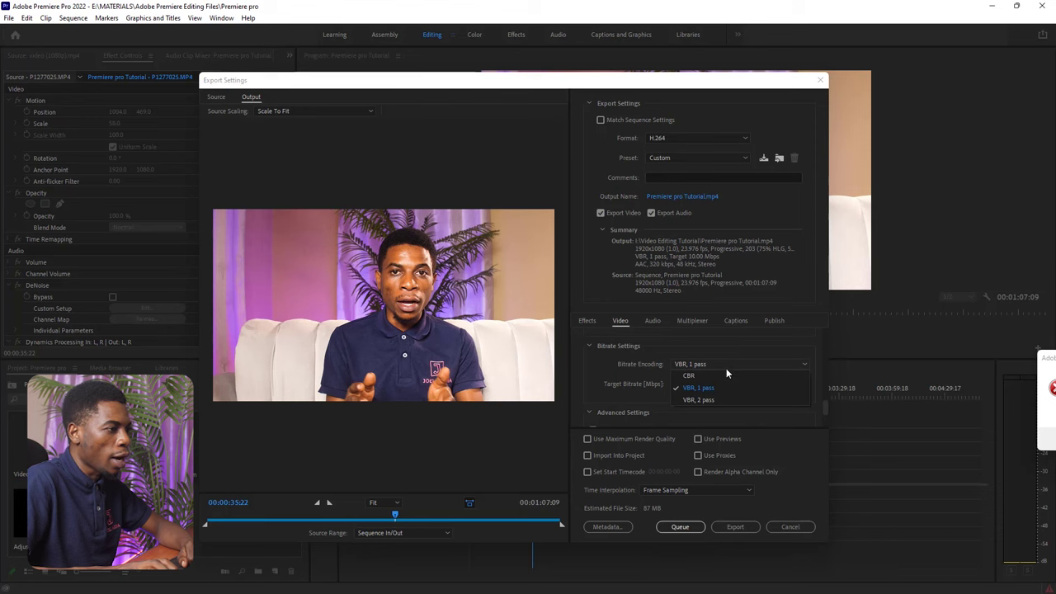
Step: Switch Bitrate Encoding to VBR, 2 pass and try the Target Bitrate slider up and down
{"action": "left_click", "coordinate": [711, 401]}
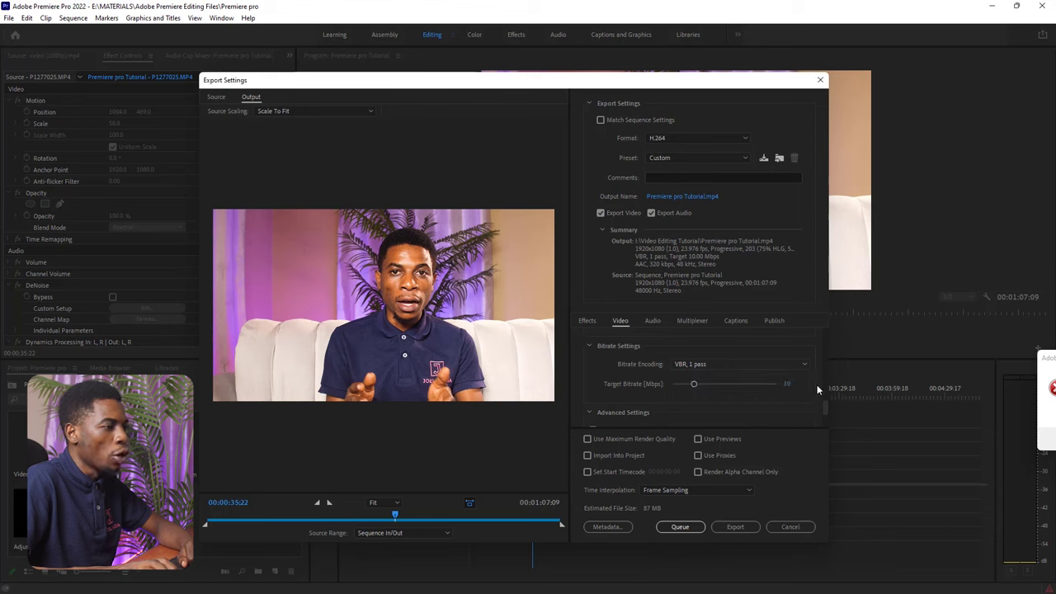
{"action": "scroll", "coordinate": [824, 401], "scroll_direction": "down", "scroll_amount": 3}
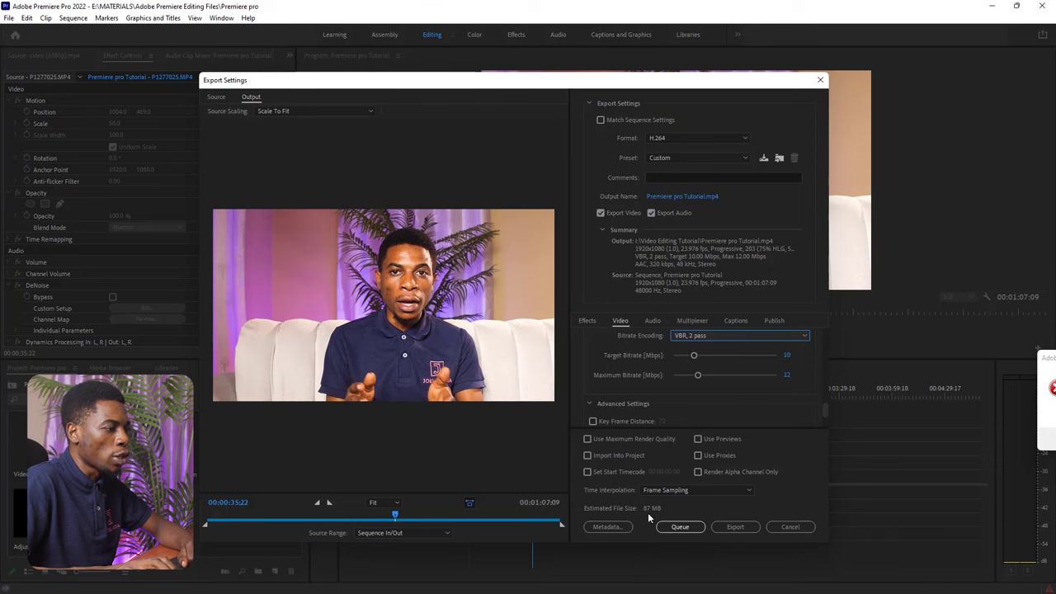
{"action": "left_click_drag", "start_coordinate": [695, 356], "coordinate": [783, 356]}
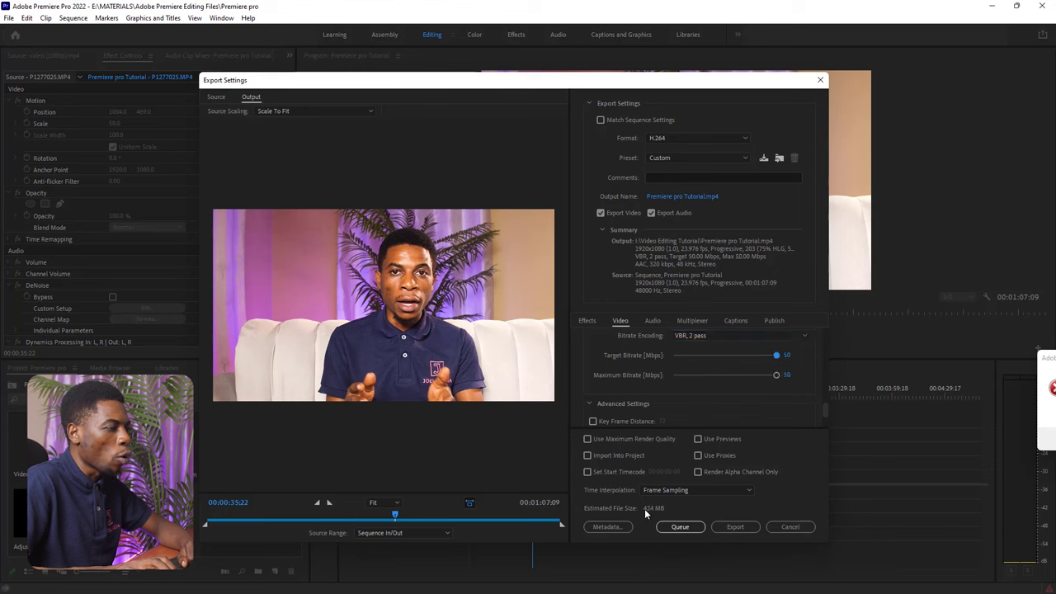
{"action": "left_click_drag", "start_coordinate": [776, 356], "coordinate": [697, 356]}
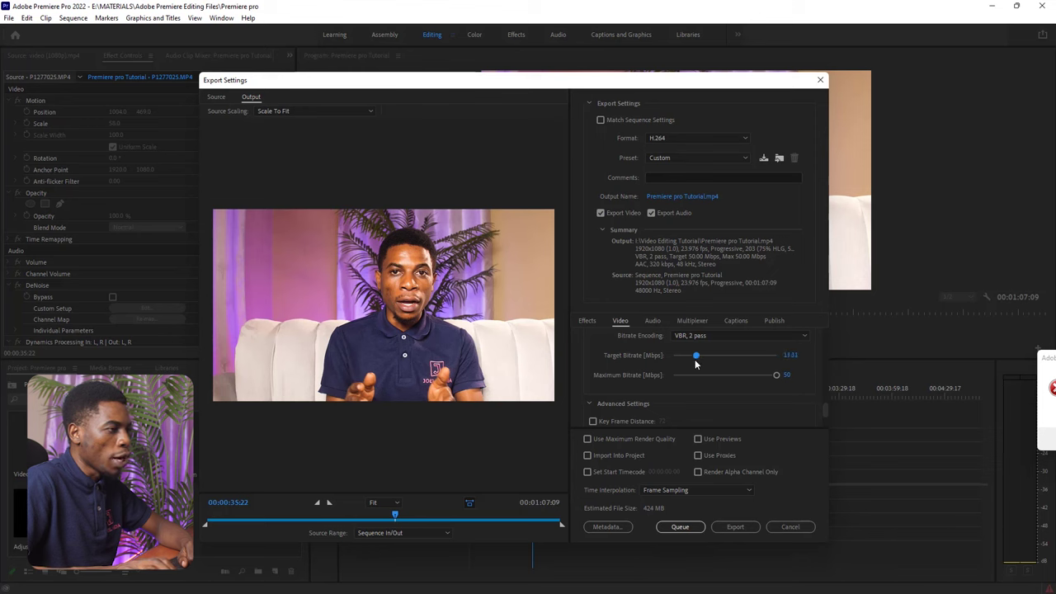
Step: Enter a Target Bitrate of 20 Mbps, after briefly trying 5 Mbps
{"action": "left_click", "coordinate": [790, 356]}
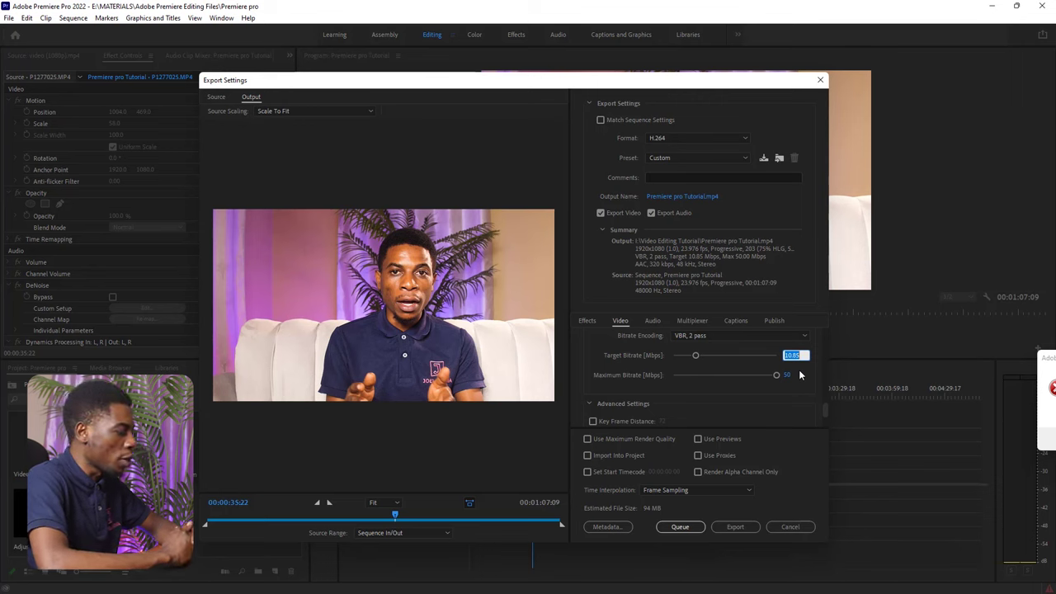
{"action": "type", "text": "5"}
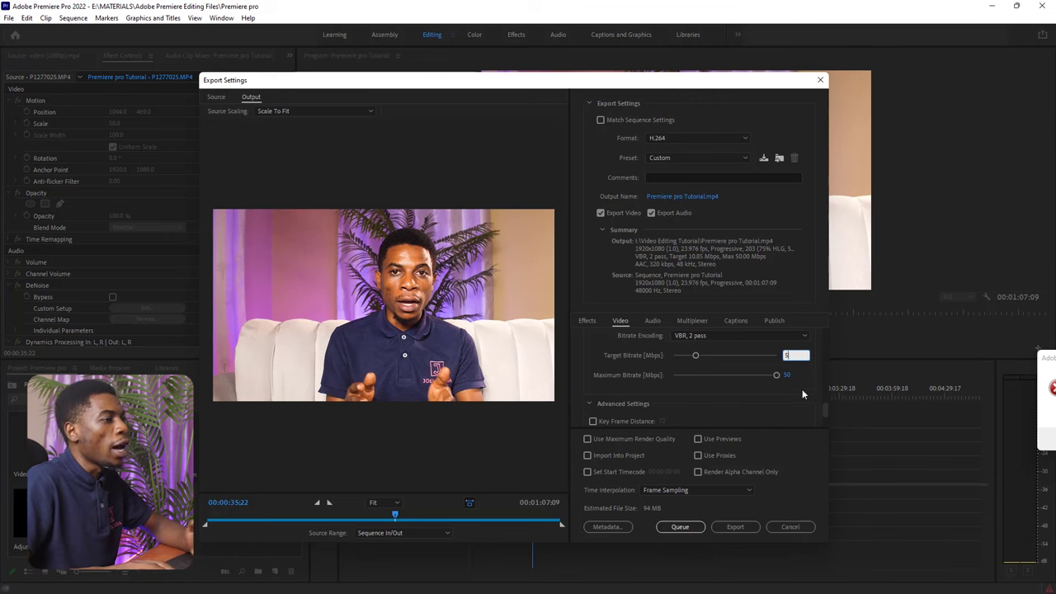
{"action": "key", "text": "Return"}
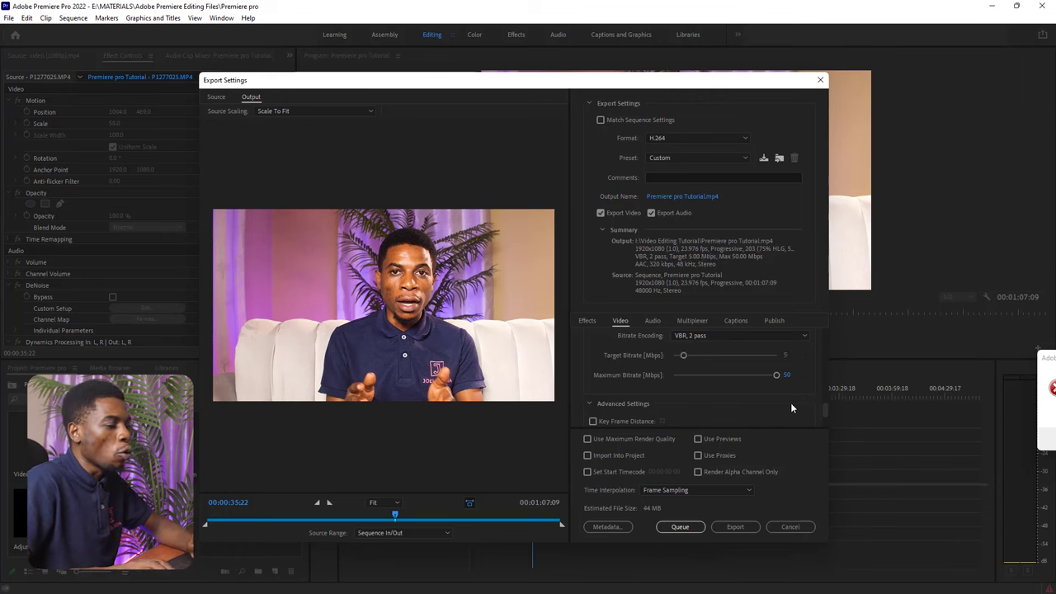
{"action": "left_click", "coordinate": [786, 356]}
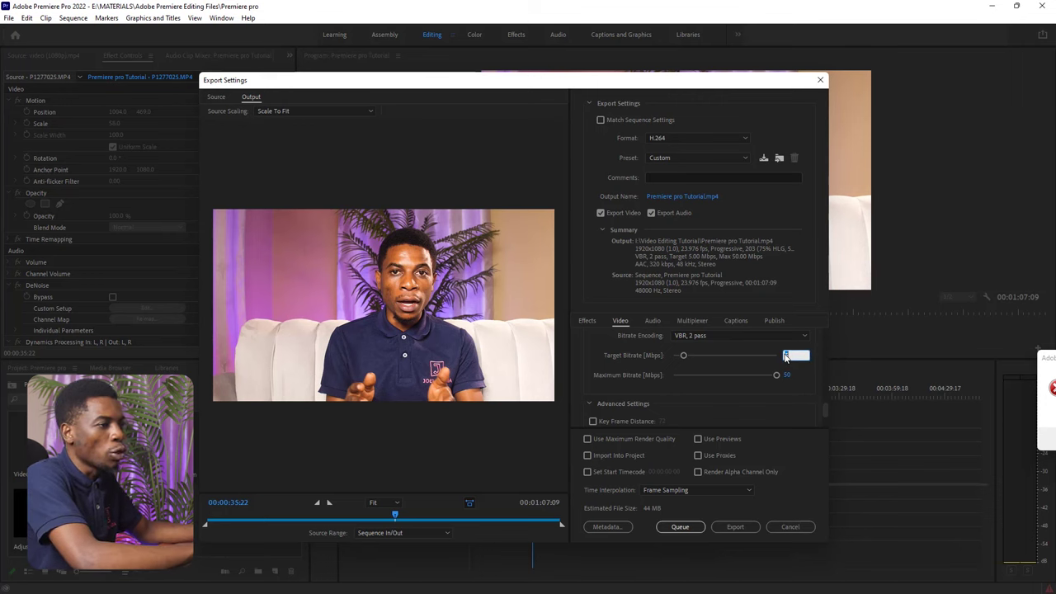
{"action": "type", "text": "16"}
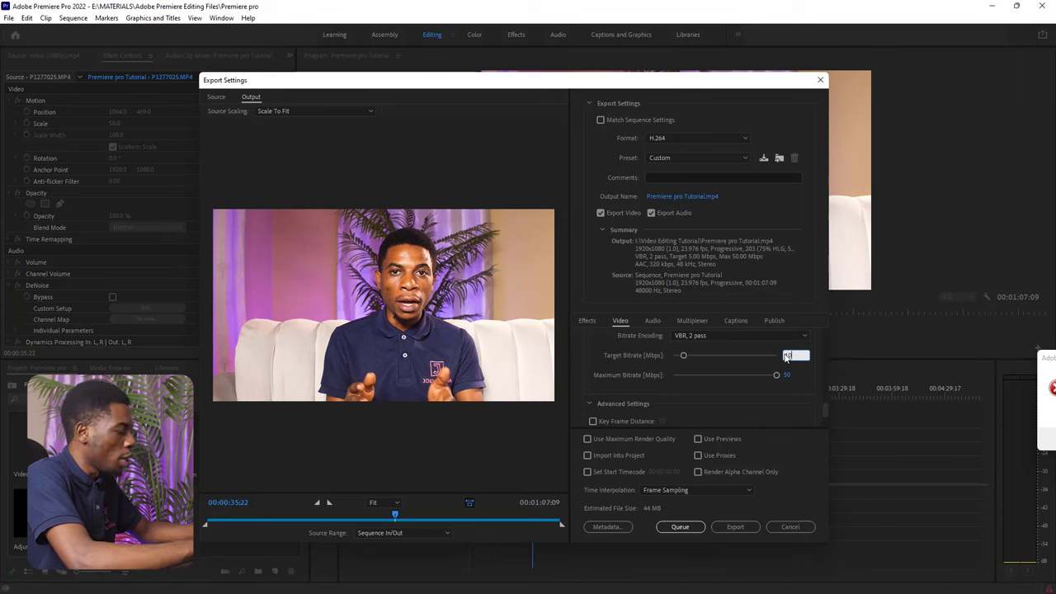
{"action": "key", "text": "BackSpace"}
{"action": "key", "text": "BackSpace"}
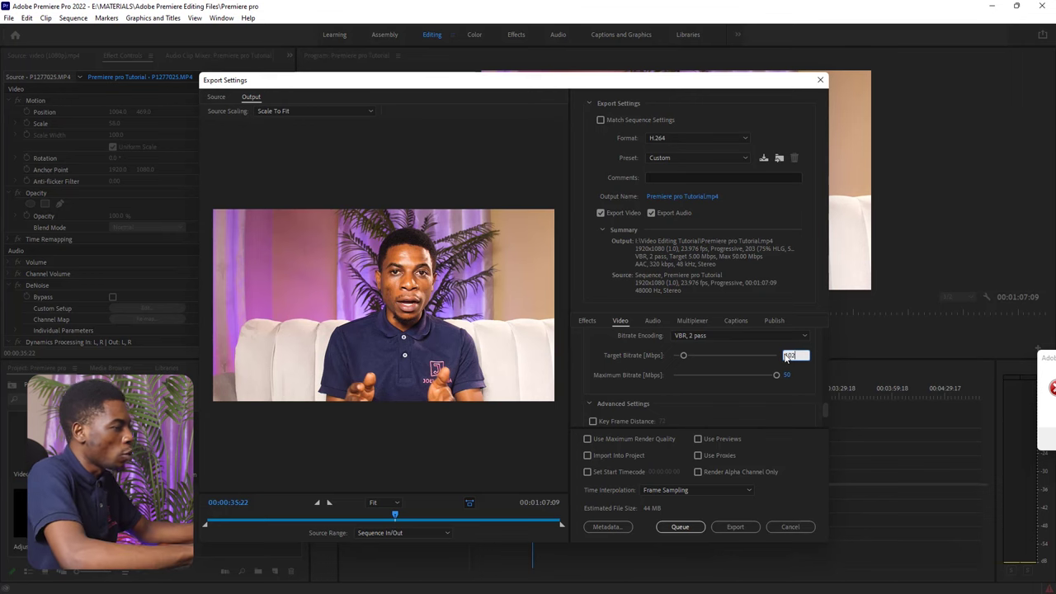
{"action": "type", "text": "20"}
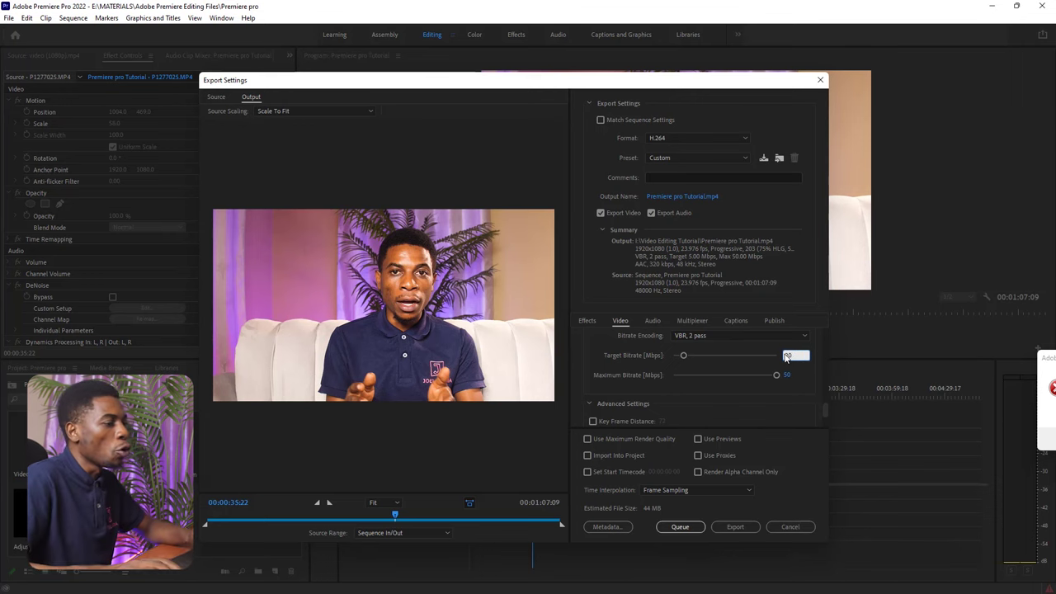
{"action": "key", "text": "Return"}
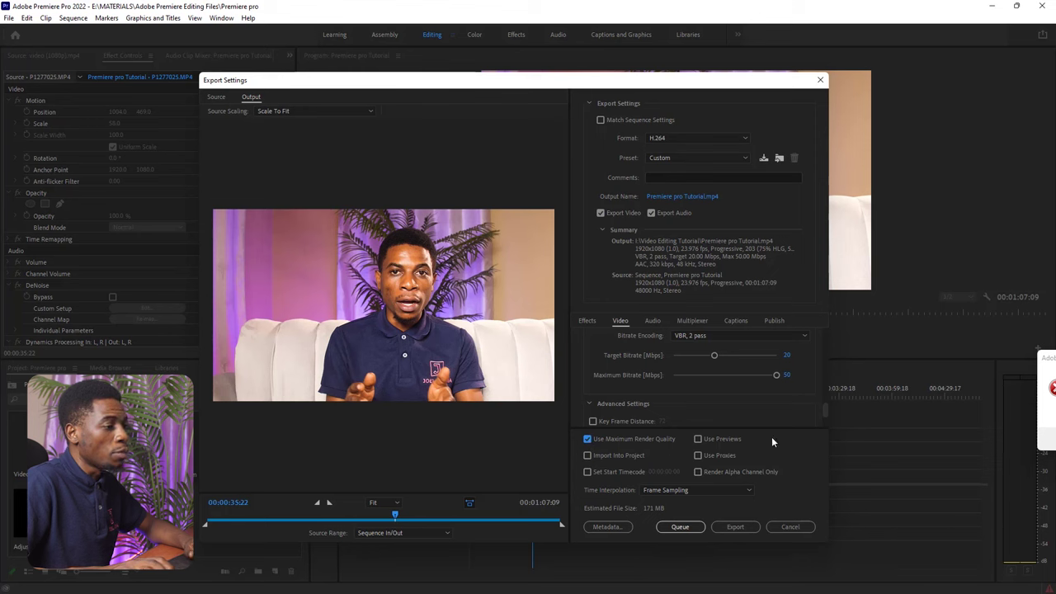
Step: Uncheck Use Maximum Render Quality and export the sequence
{"action": "left_click", "coordinate": [603, 440]}
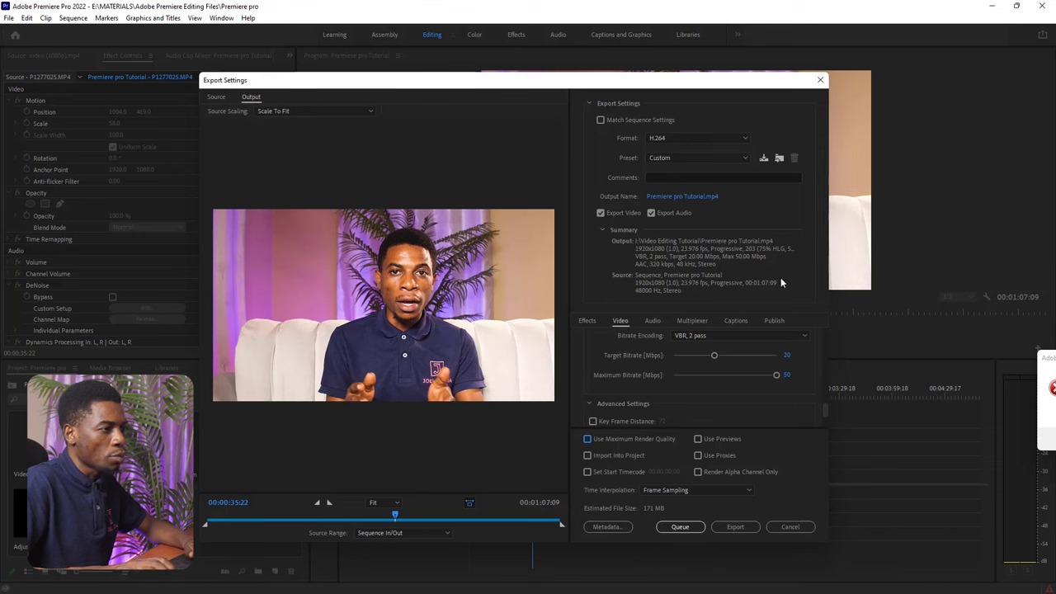
{"action": "left_click", "coordinate": [728, 528]}
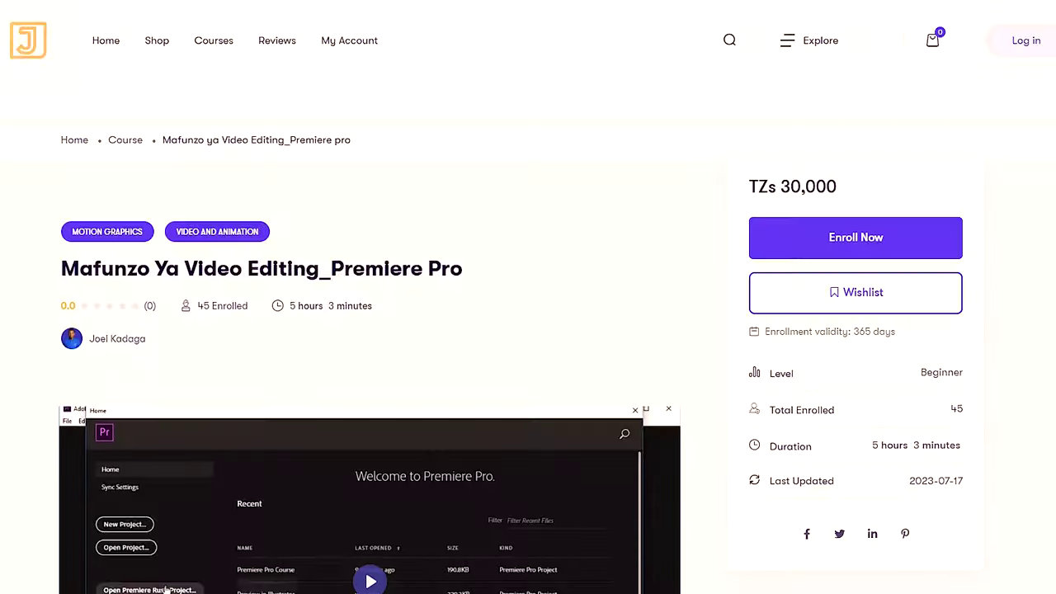
{"action": "scroll", "coordinate": [528, 296], "scroll_direction": "down", "scroll_amount": 11}
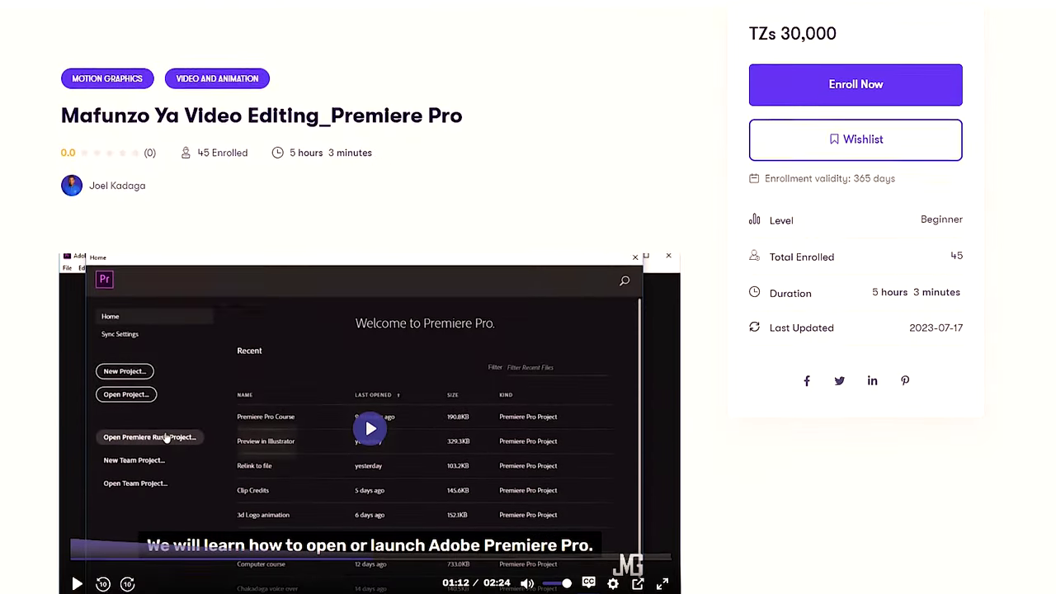
{"action": "scroll", "coordinate": [528, 297], "scroll_direction": "down", "scroll_amount": 12}
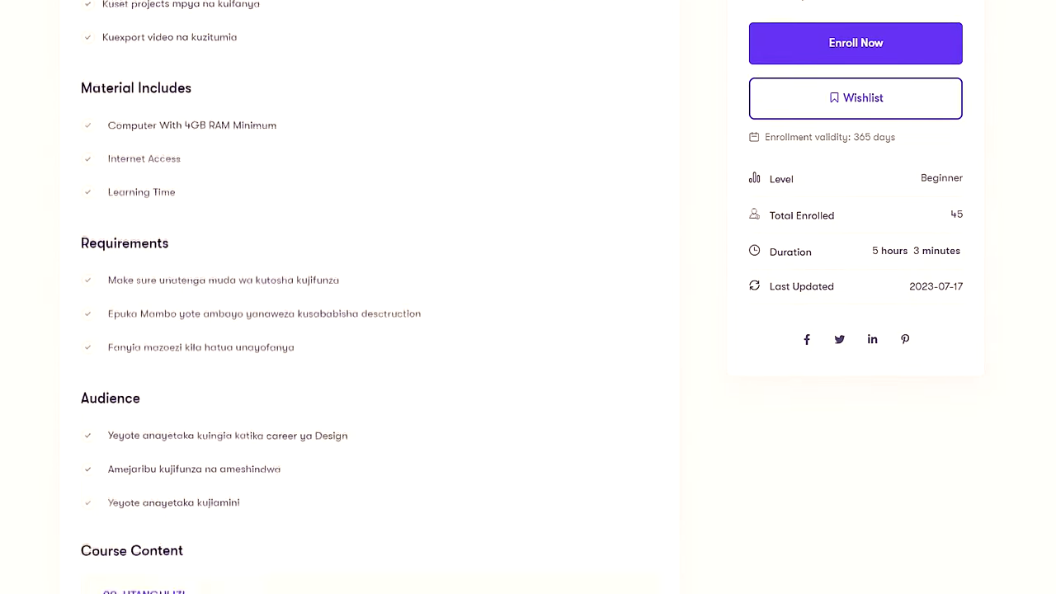